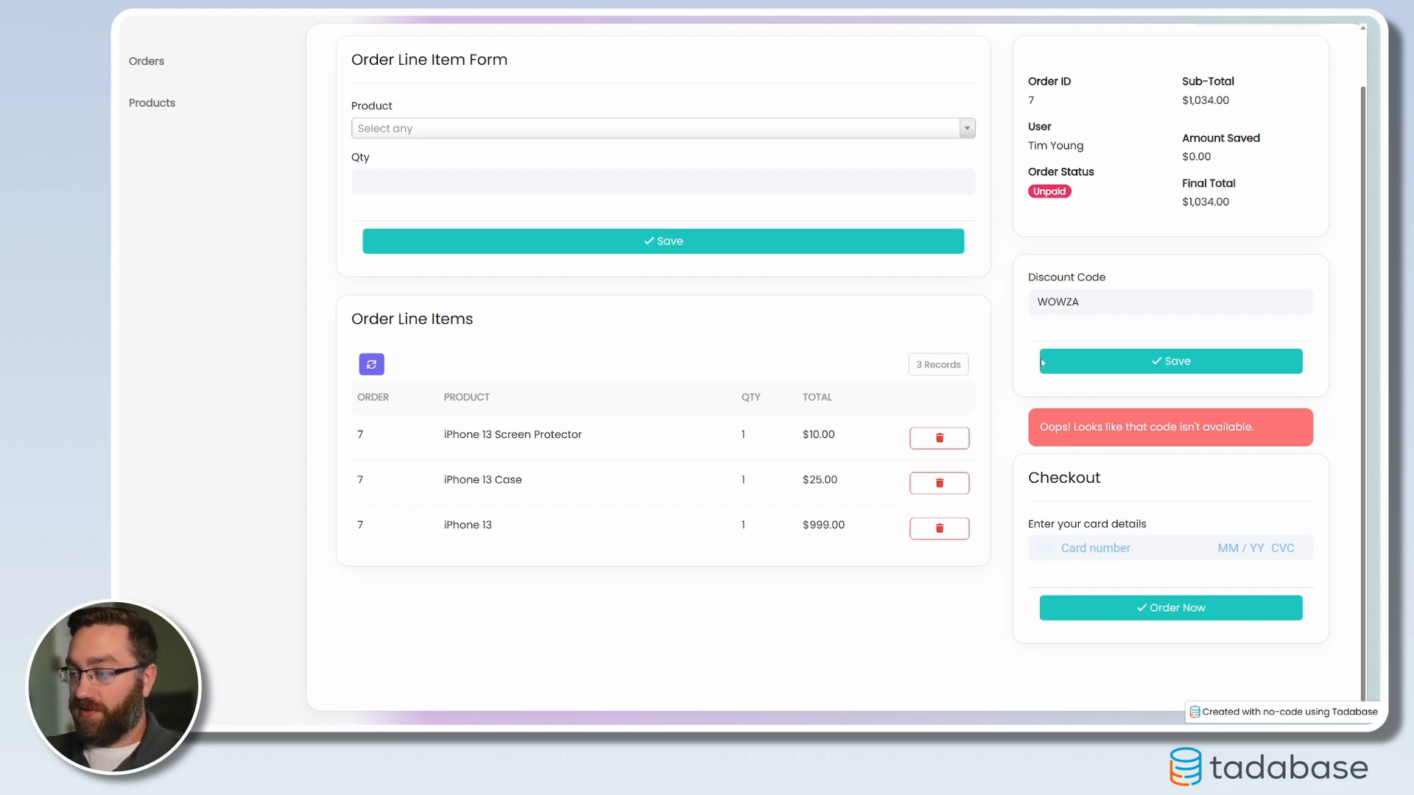
Apply the discount code WOWZA to the order and review its sub-total, amount saved and final total
{"action": "left_click", "coordinate": [1053, 361]}
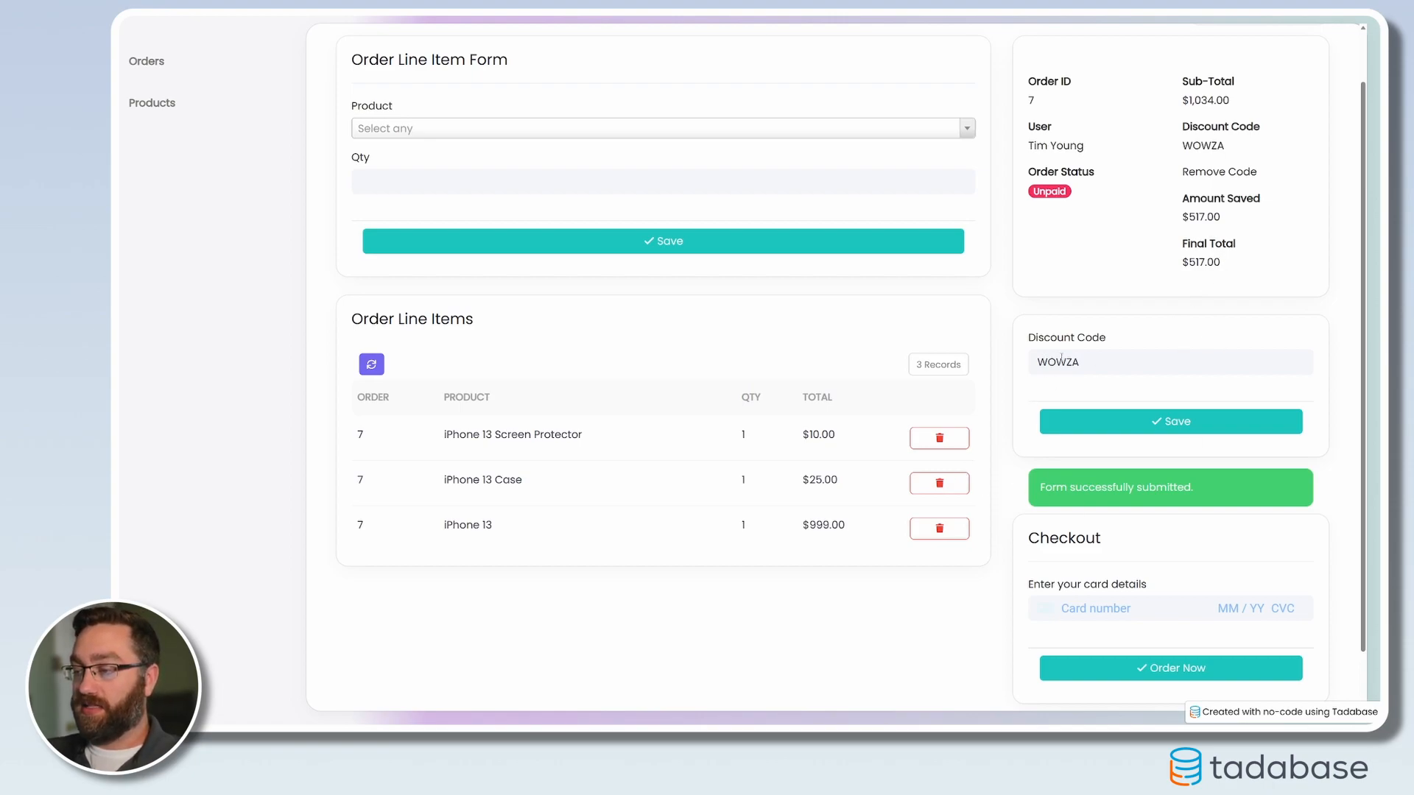
{"action": "left_click_drag", "start_coordinate": [1078, 363], "coordinate": [1022, 365]}
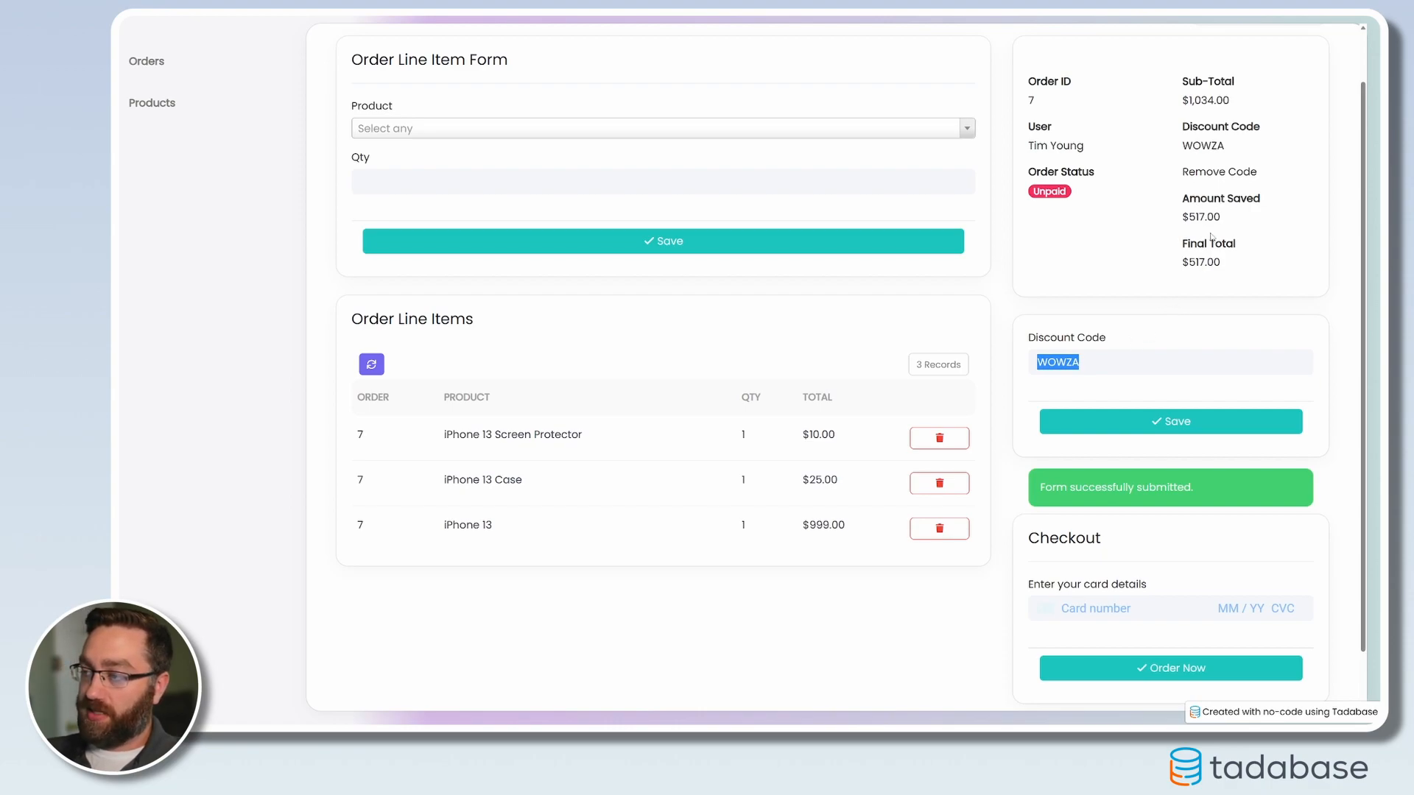
{"action": "left_click_drag", "start_coordinate": [1223, 218], "coordinate": [1187, 220]}
{"action": "left_click", "coordinate": [1246, 247]}
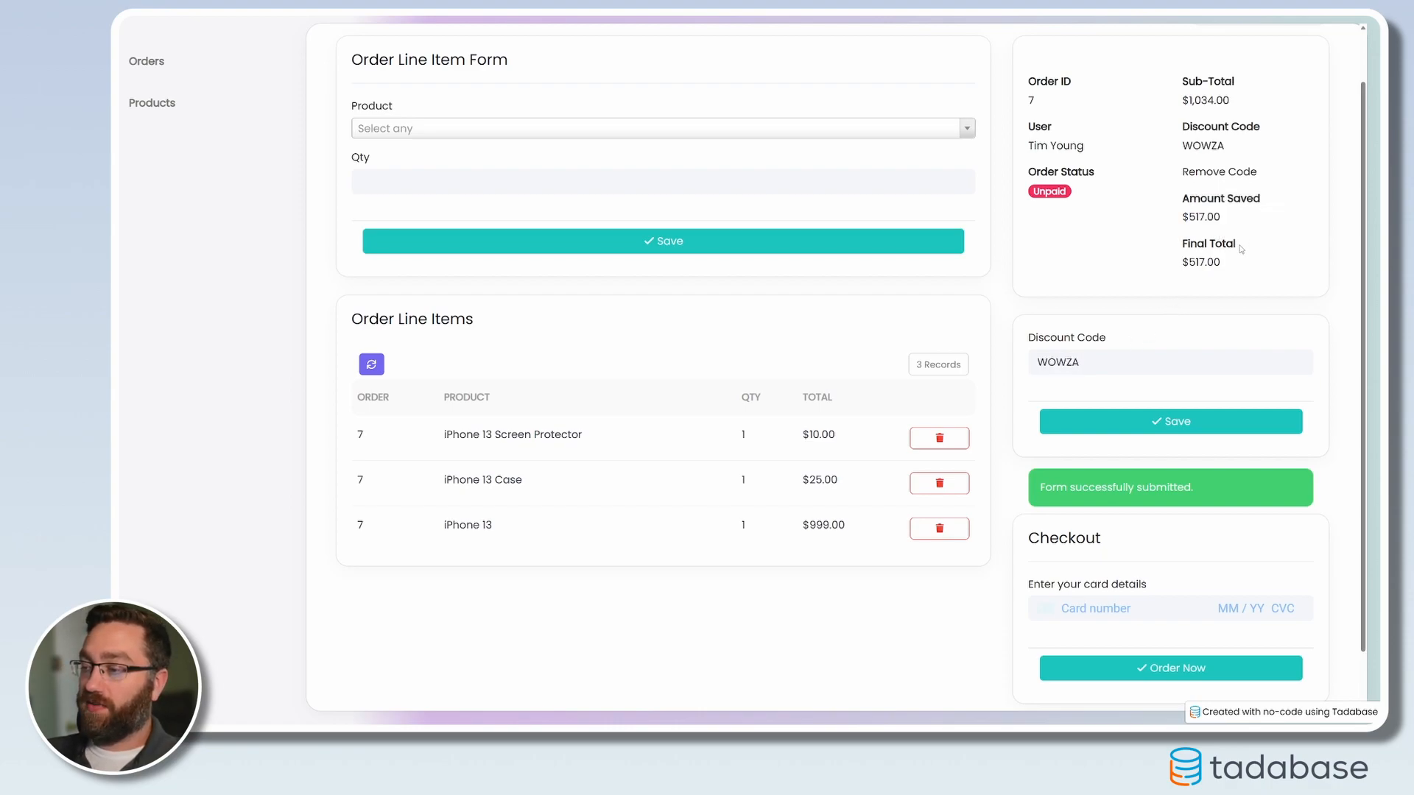
{"action": "left_click_drag", "start_coordinate": [1237, 101], "coordinate": [1189, 101]}
{"action": "left_click", "coordinate": [1218, 262]}
{"action": "left_click_drag", "start_coordinate": [1219, 262], "coordinate": [1183, 264]}
{"action": "left_click", "coordinate": [1171, 270]}
{"action": "scroll", "coordinate": [1194, 277], "scroll_direction": "down", "scroll_amount": 1}
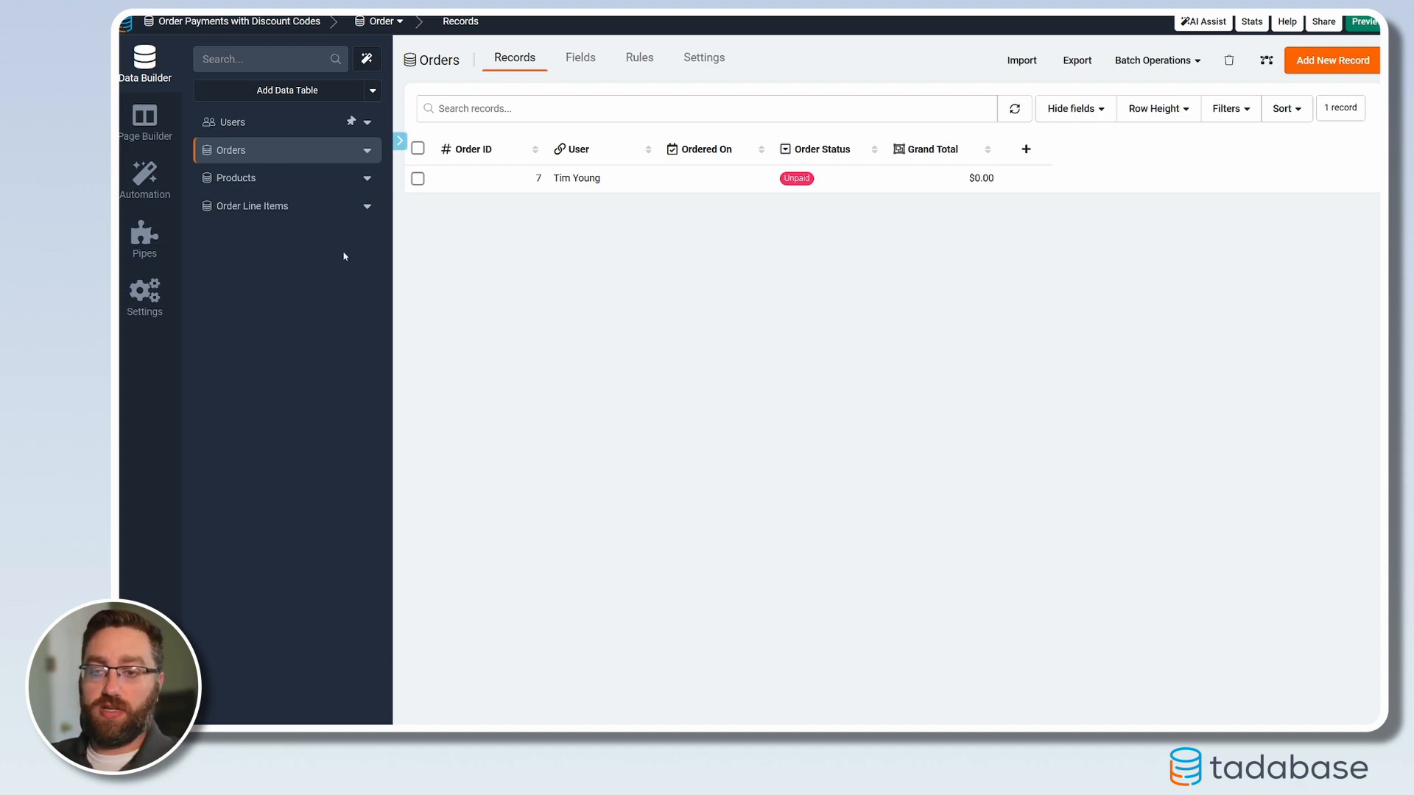
Create a new data table named Discount Codes
{"action": "left_click", "coordinate": [298, 91]}
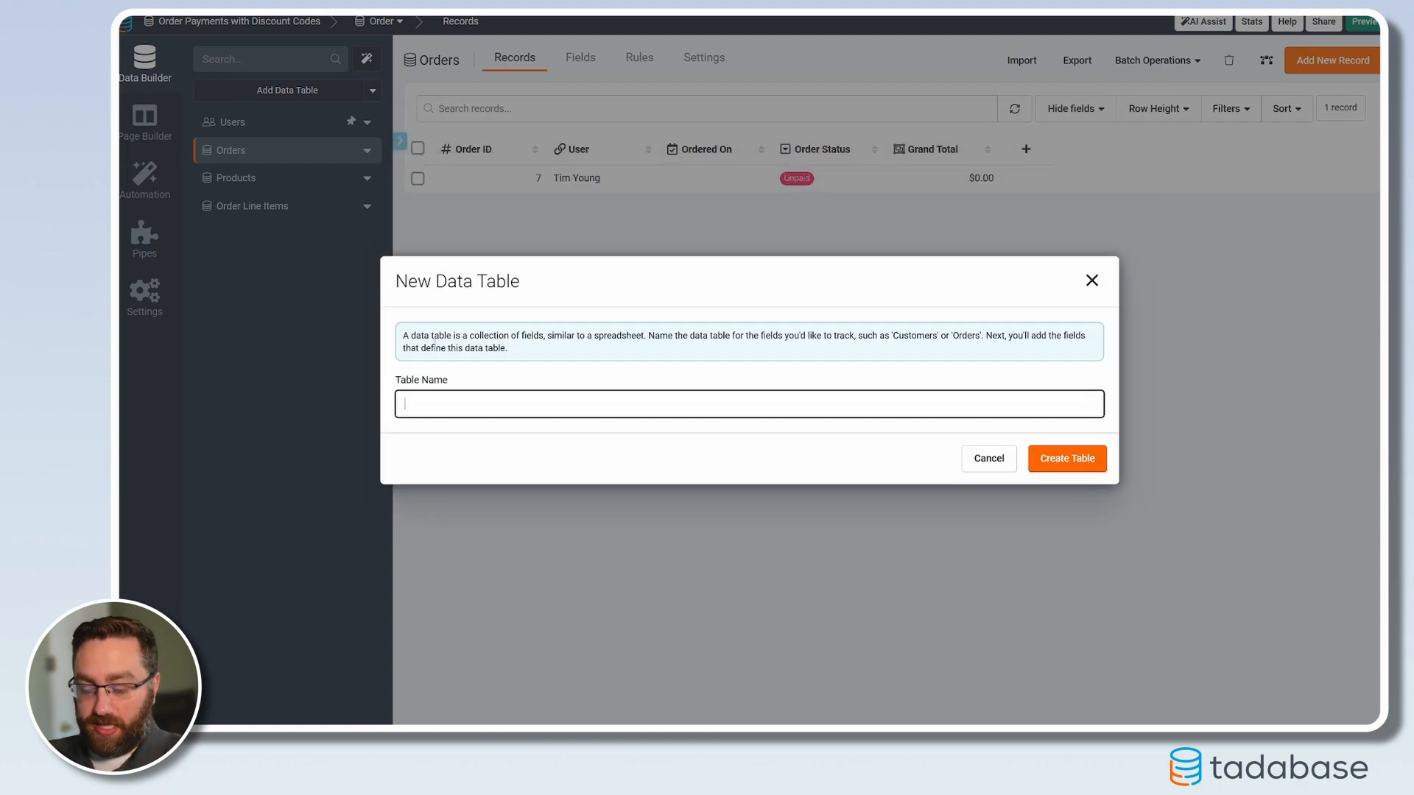
{"action": "type", "text": "Discount Codes"}
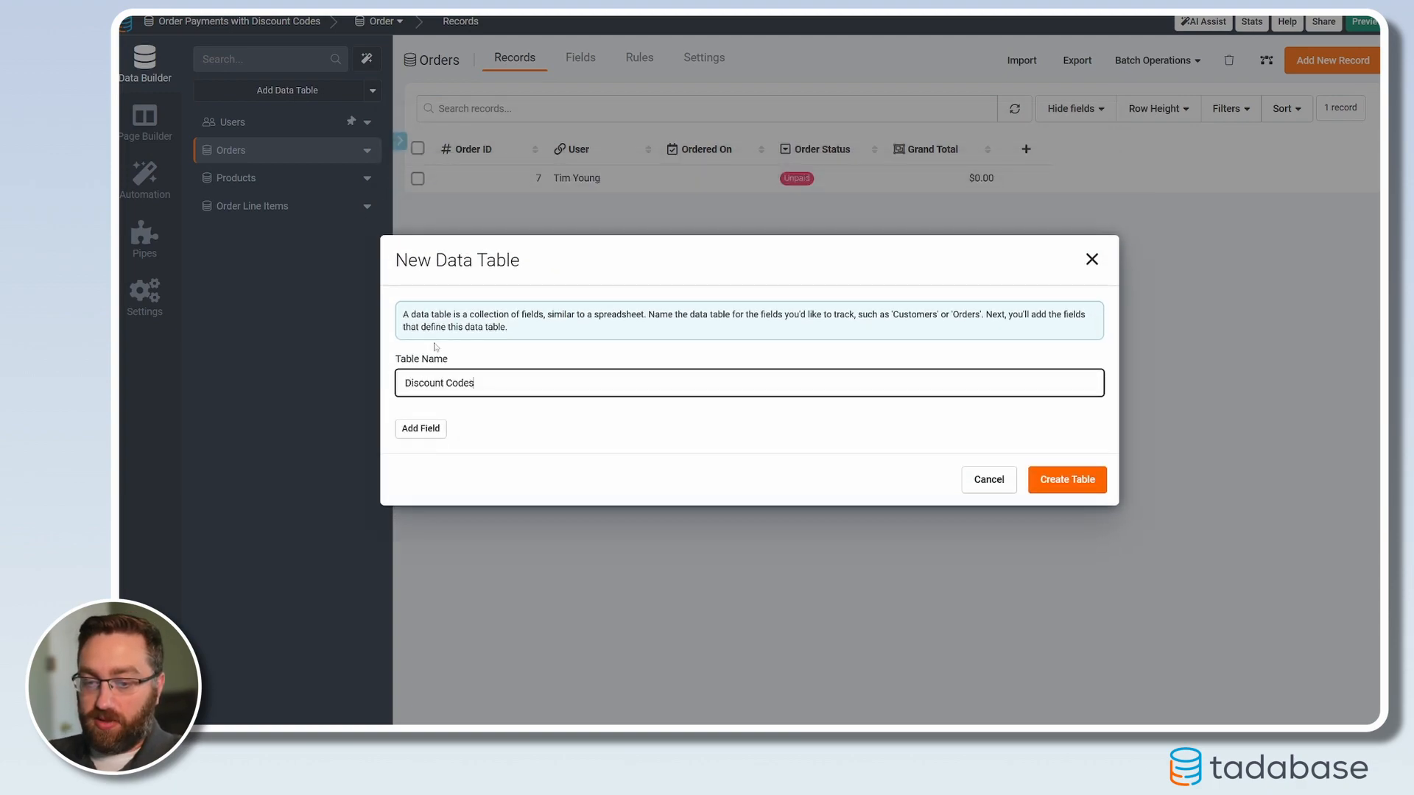
{"action": "left_click", "coordinate": [1075, 478]}
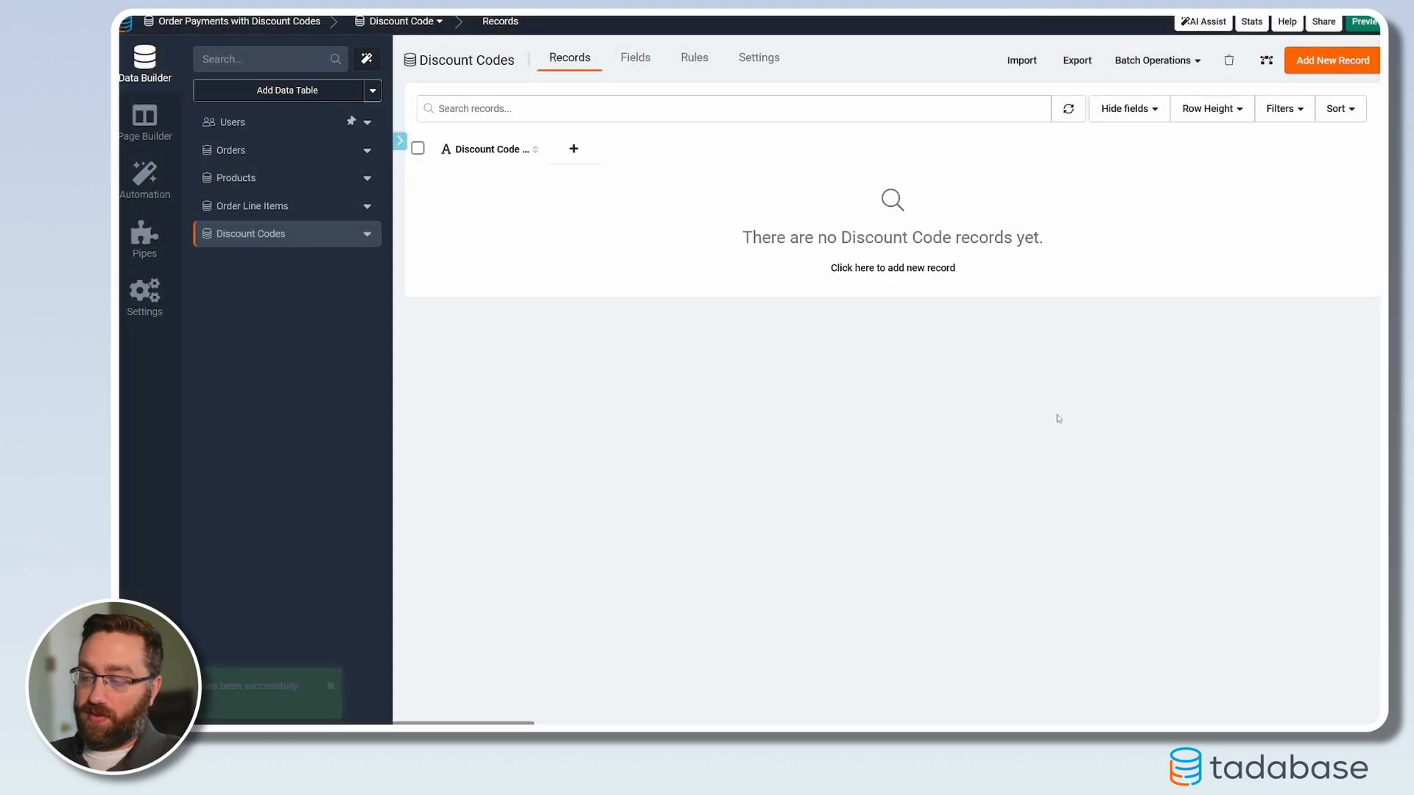
Start a new Number field in the Discount Codes table with 2 decimal places
{"action": "left_click_drag", "start_coordinate": [545, 149], "coordinate": [580, 151]}
{"action": "left_click", "coordinate": [636, 58]}
{"action": "left_click", "coordinate": [612, 94]}
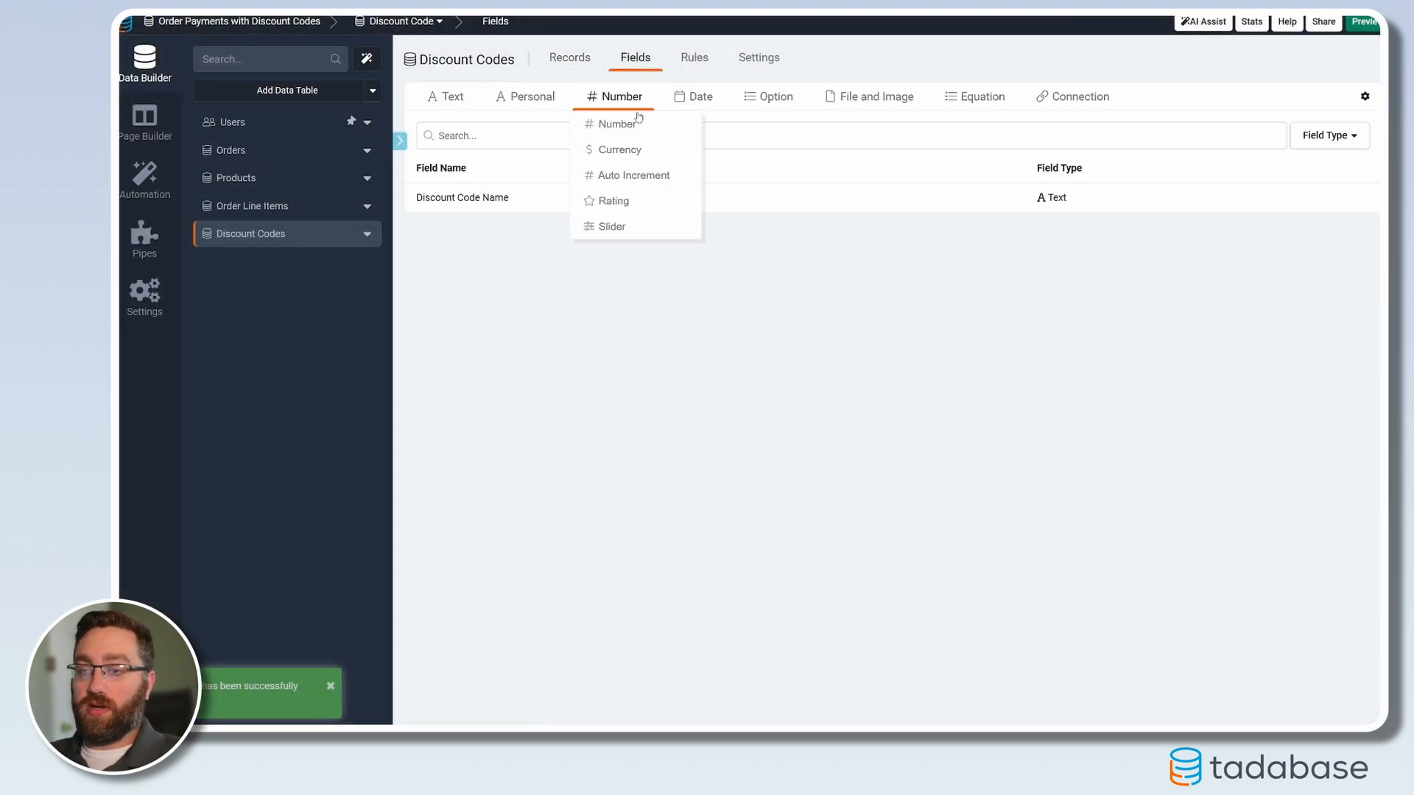
{"action": "left_click", "coordinate": [615, 120]}
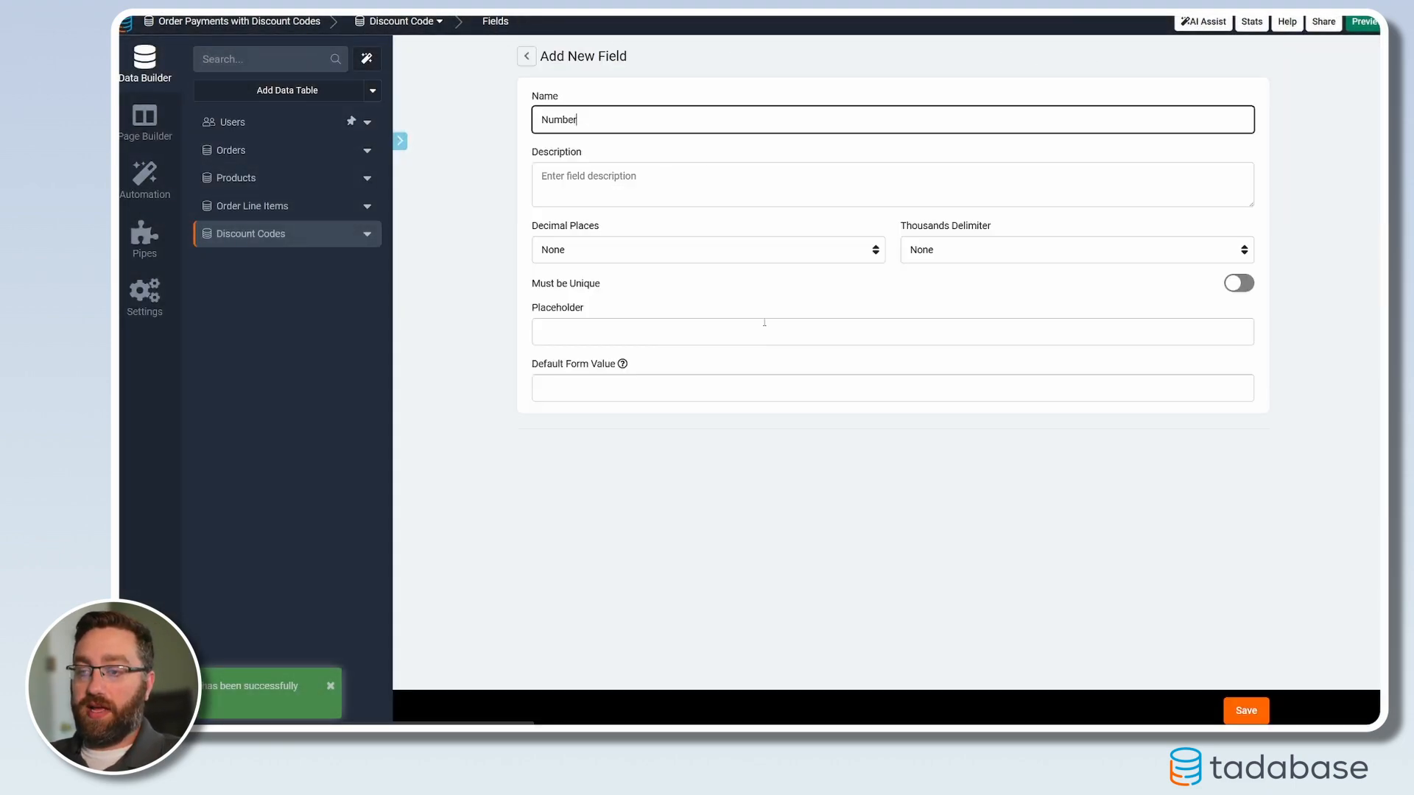
{"action": "left_click", "coordinate": [596, 259]}
{"action": "left_click", "coordinate": [596, 310]}
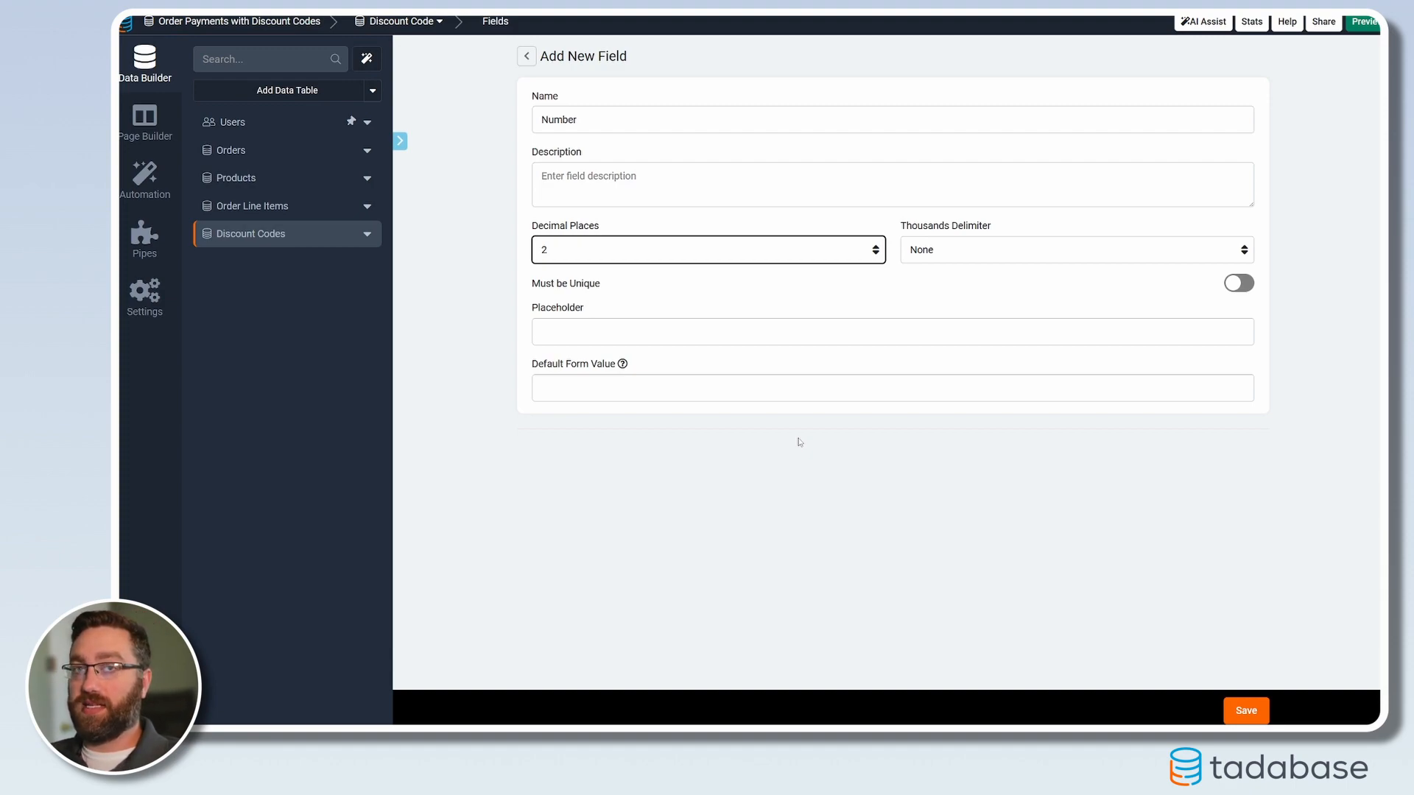
Name the number field Discount Amount and save it
{"action": "left_click", "coordinate": [650, 109]}
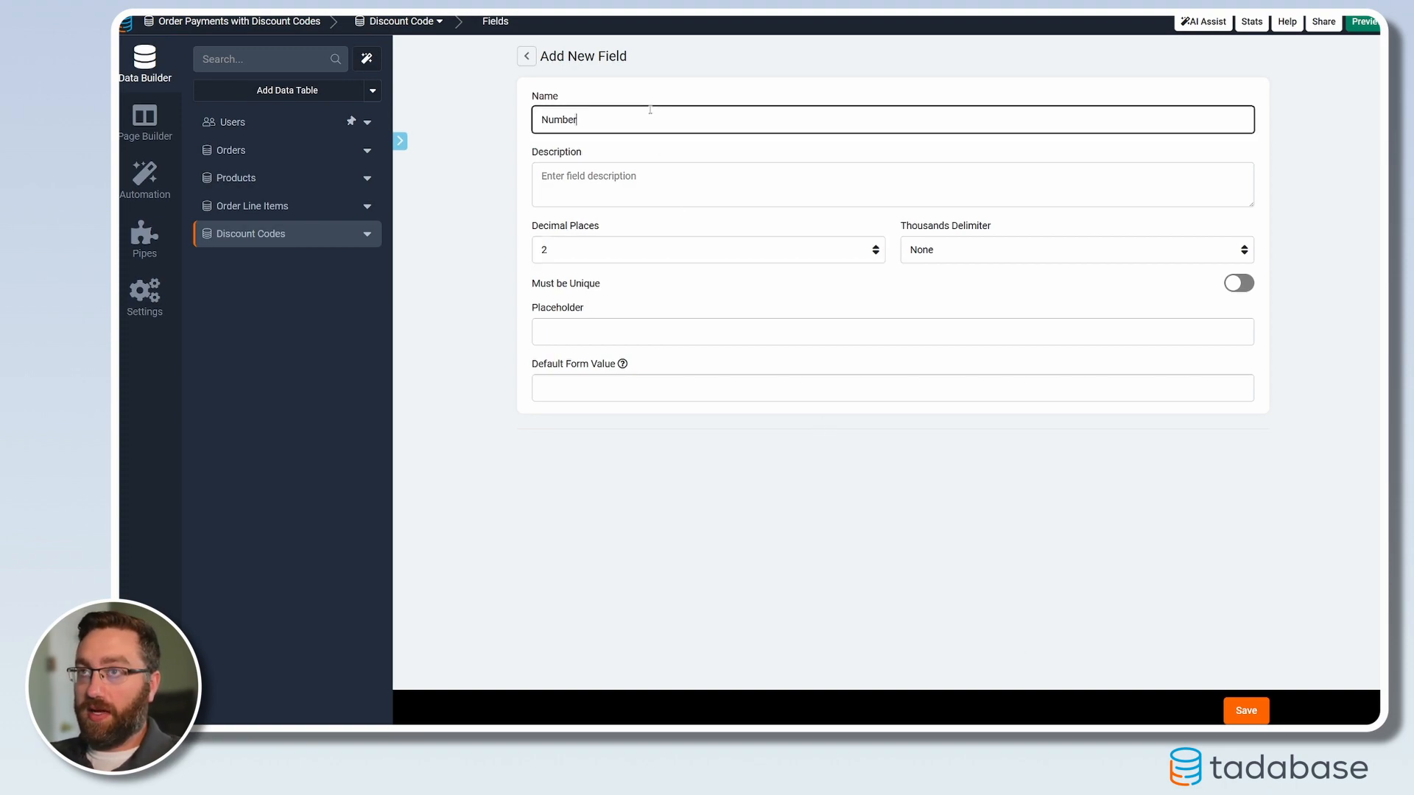
{"action": "key", "text": "ctrl+a"}
{"action": "type", "text": "Discount "}
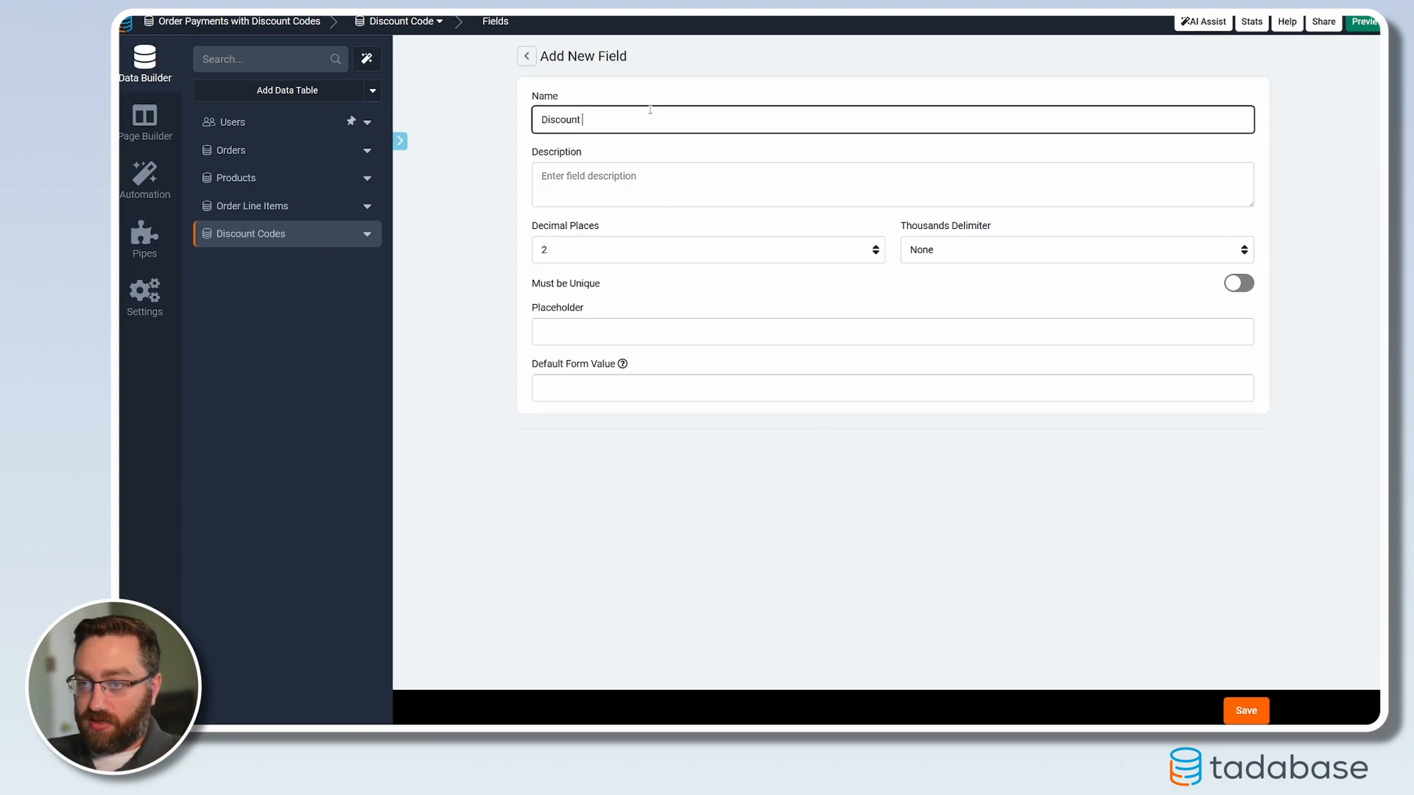
{"action": "type", "text": "Amount"}
{"action": "key", "text": "BackSpace"}
{"action": "key", "text": "BackSpace"}
{"action": "key", "text": "BackSpace"}
{"action": "type", "text": "unt"}
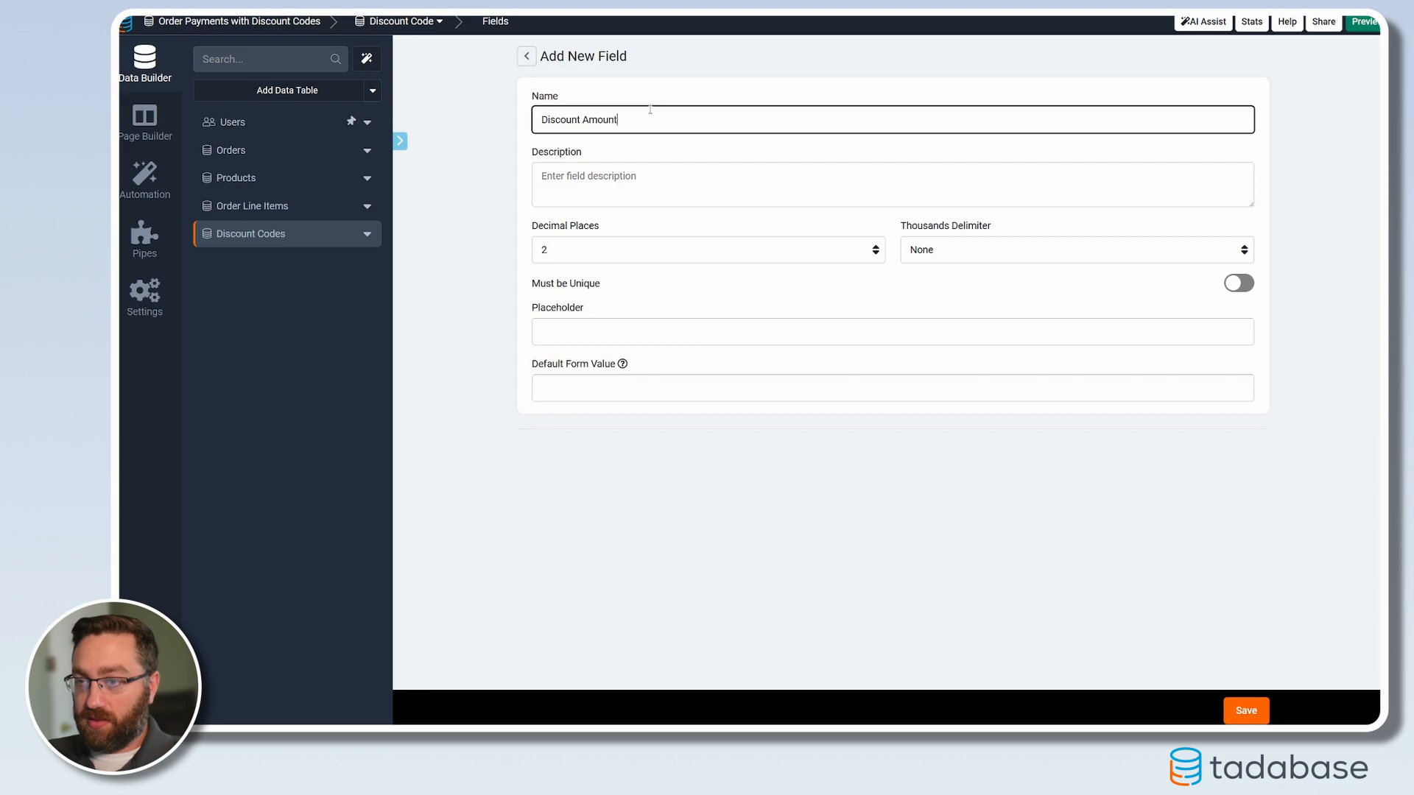
{"action": "left_click", "coordinate": [1244, 710]}
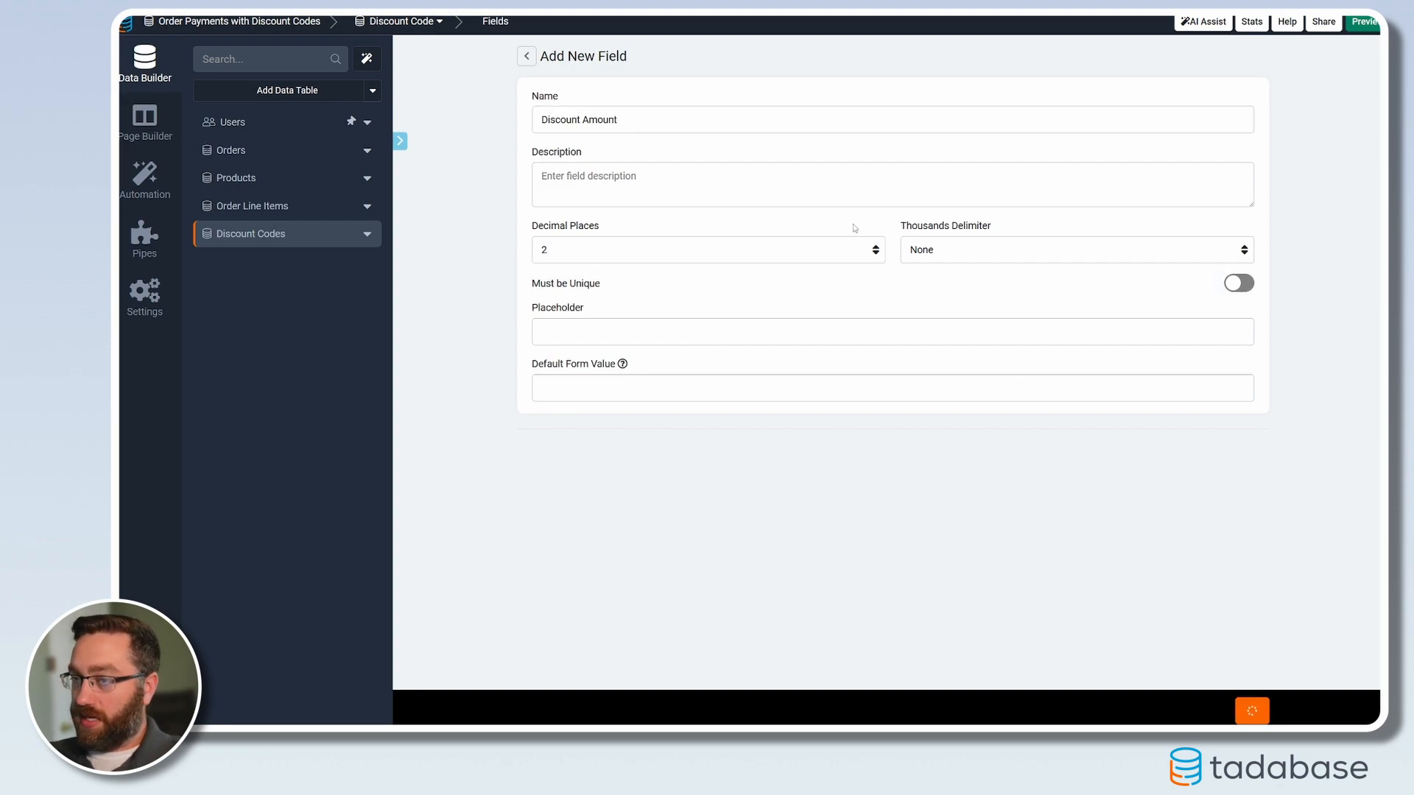
Start a basic formula field that multiplies Discount Amount by 100
{"action": "left_click", "coordinate": [979, 100]}
{"action": "left_click", "coordinate": [977, 151]}
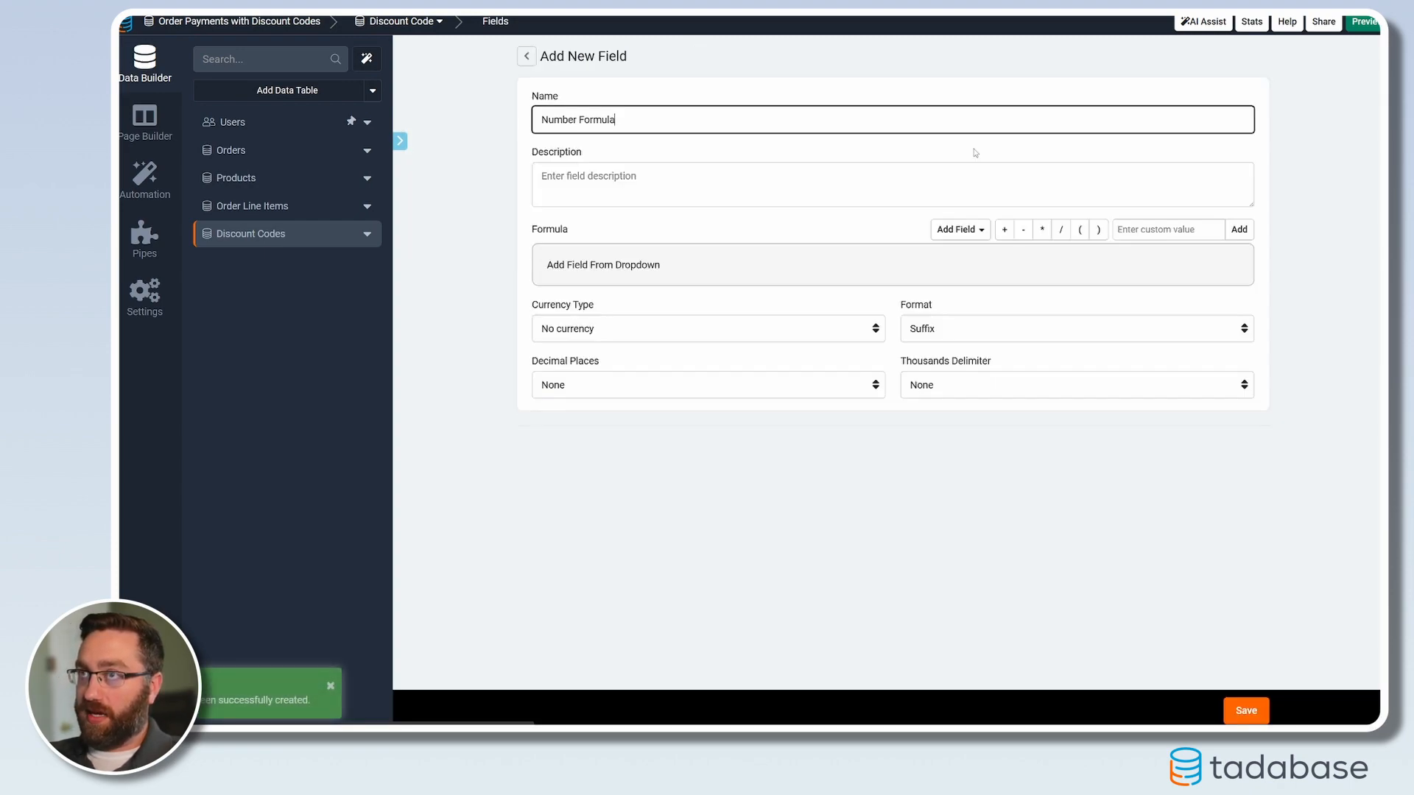
{"action": "left_click", "coordinate": [982, 231]}
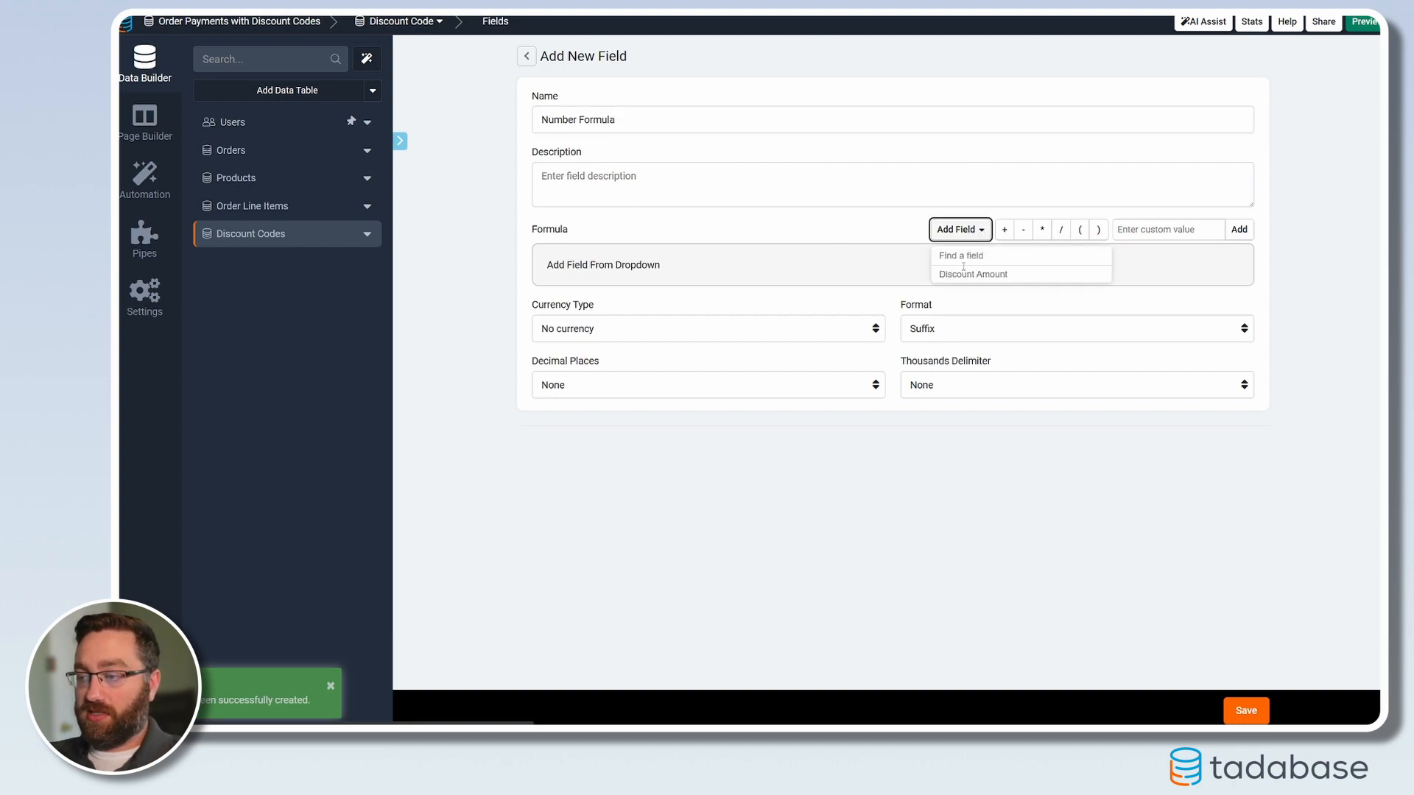
{"action": "left_click", "coordinate": [953, 275]}
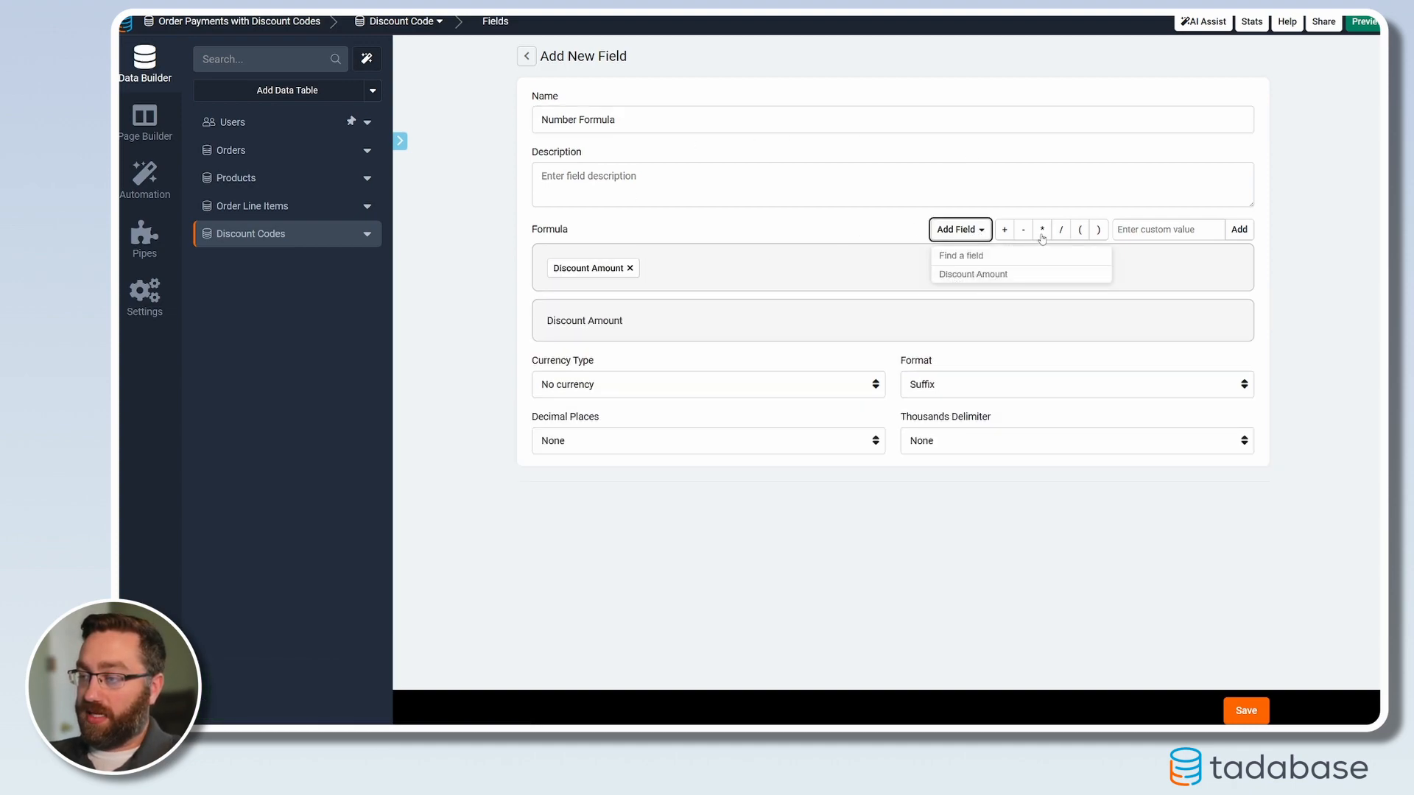
{"action": "left_click", "coordinate": [1042, 229]}
{"action": "left_click", "coordinate": [1140, 230]}
{"action": "type", "text": "100"}
{"action": "left_click", "coordinate": [1240, 230]}
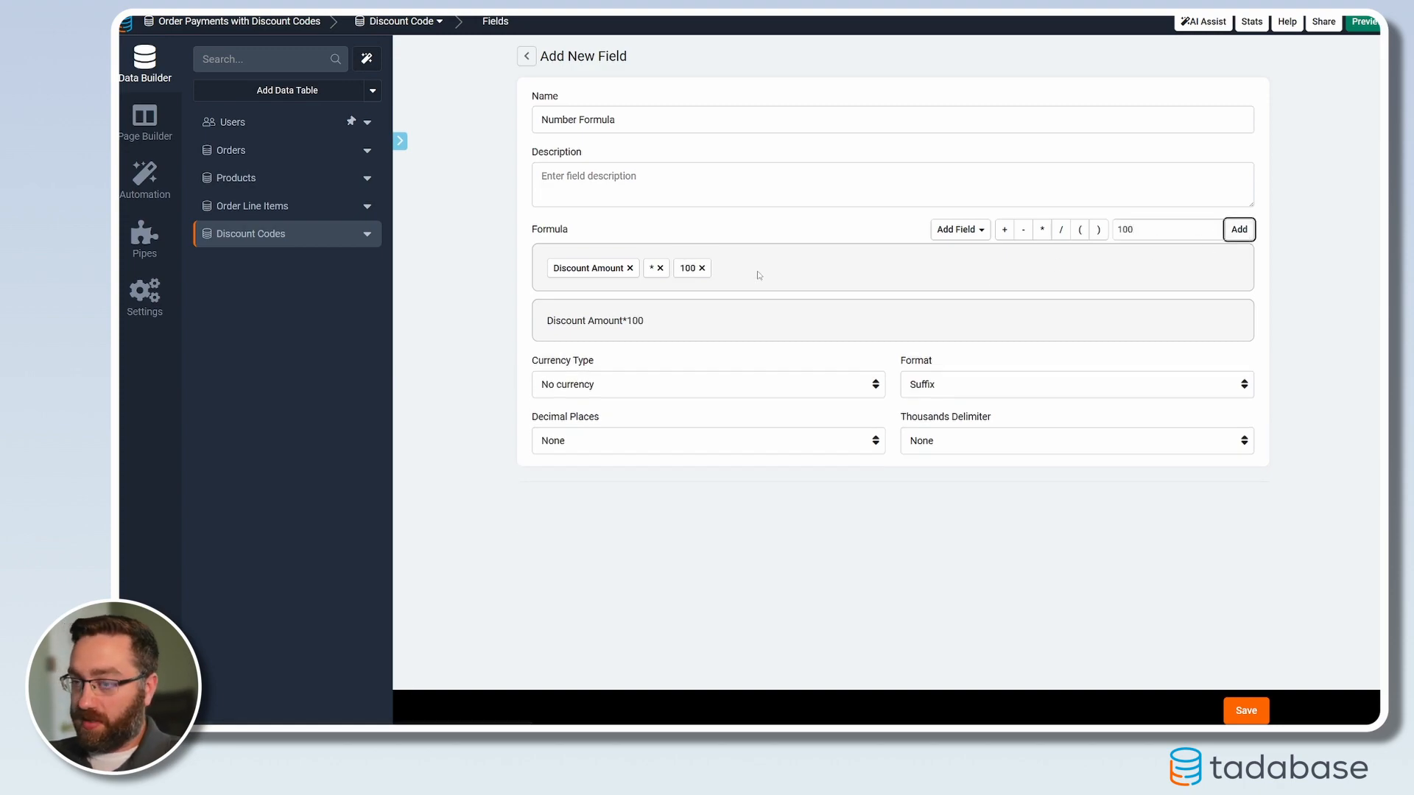
Give the formula field a custom % currency symbol in Prefix format and save the field
{"action": "left_click", "coordinate": [567, 385]}
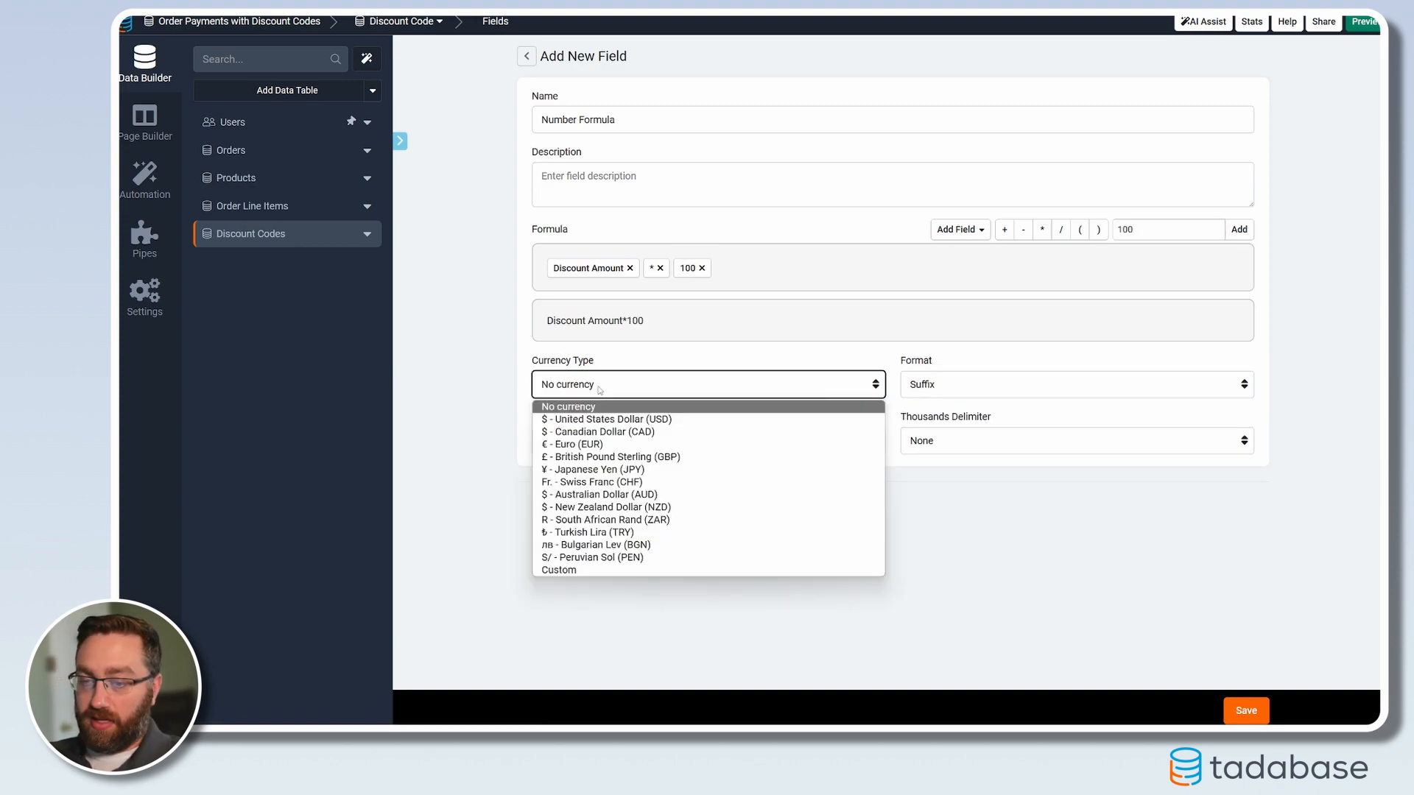
{"action": "left_click", "coordinate": [568, 571]}
{"action": "left_click", "coordinate": [604, 419]}
{"action": "type", "text": "%"}
{"action": "left_click", "coordinate": [903, 376]}
{"action": "left_click", "coordinate": [933, 437]}
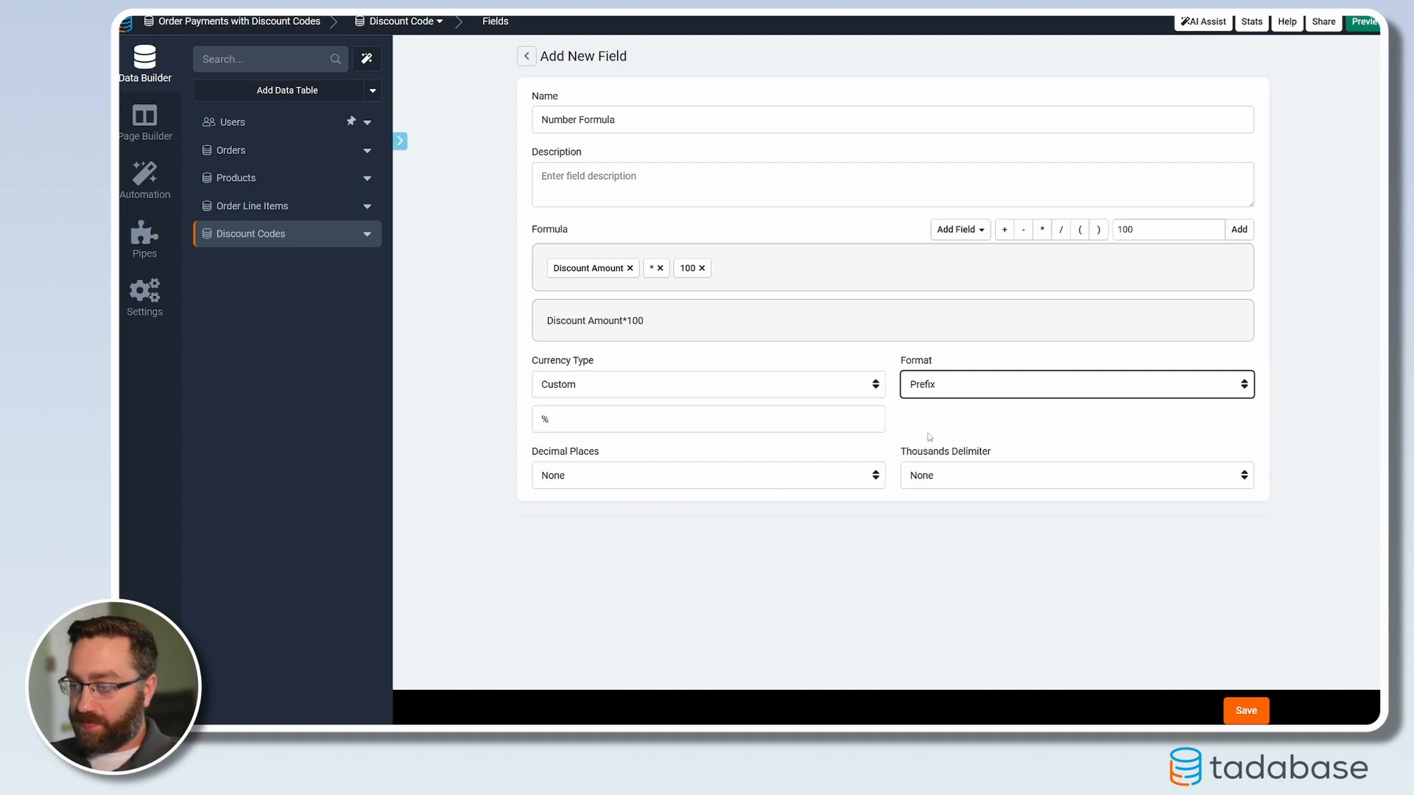
{"action": "left_click", "coordinate": [593, 425]}
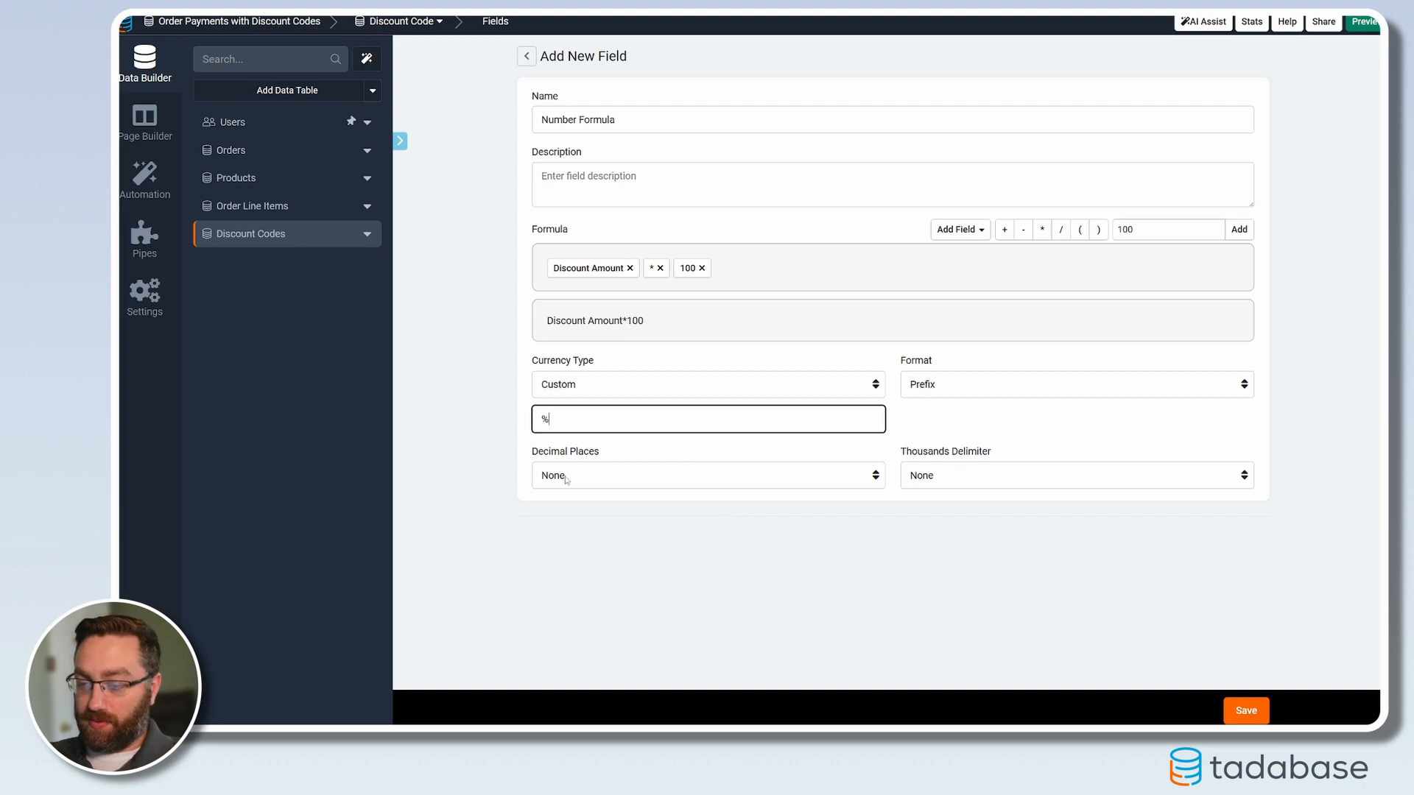
{"action": "left_click", "coordinate": [1250, 714]}
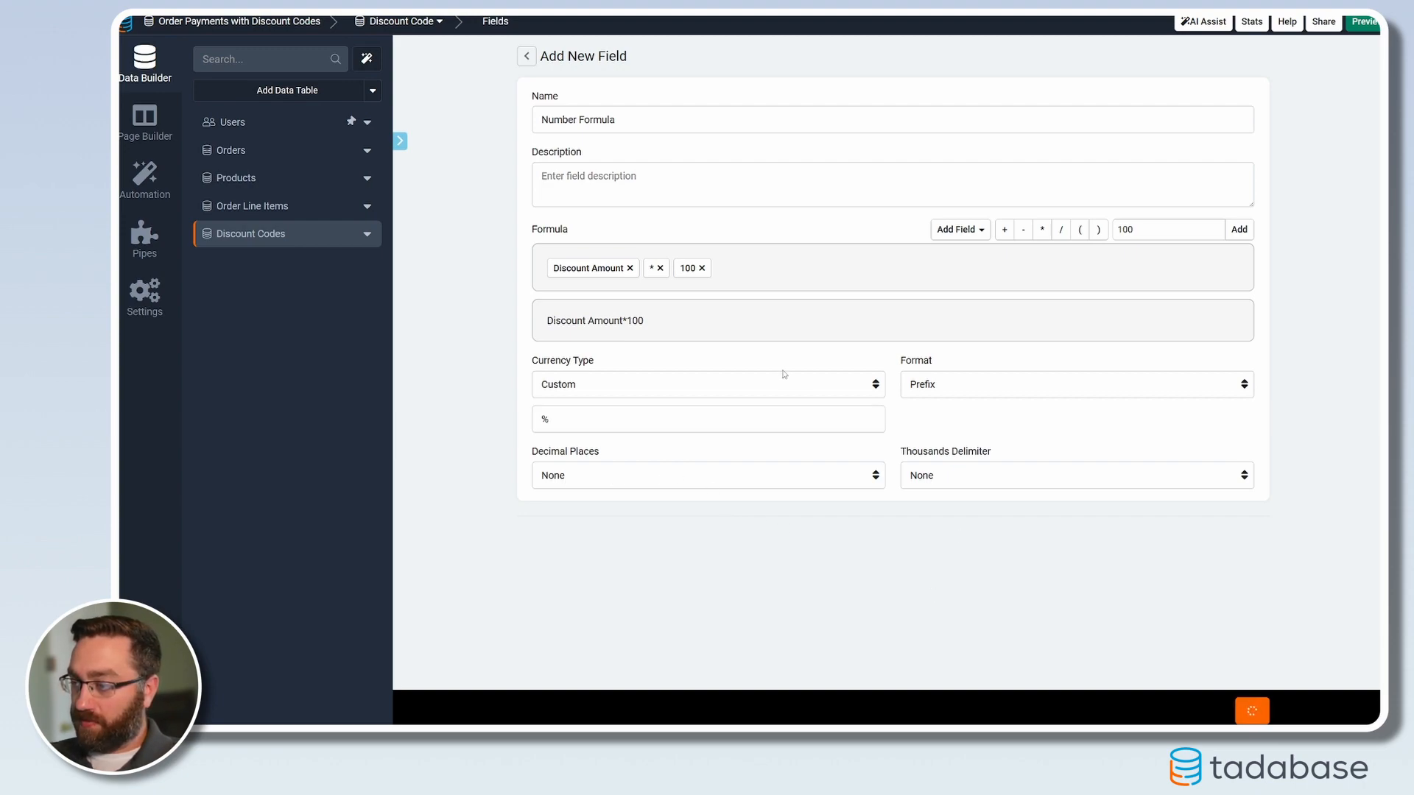
Start a new Select field named Code Status in the Discount Codes table
{"action": "mouse_move", "coordinate": [769, 97]}
{"action": "left_click", "coordinate": [766, 176]}
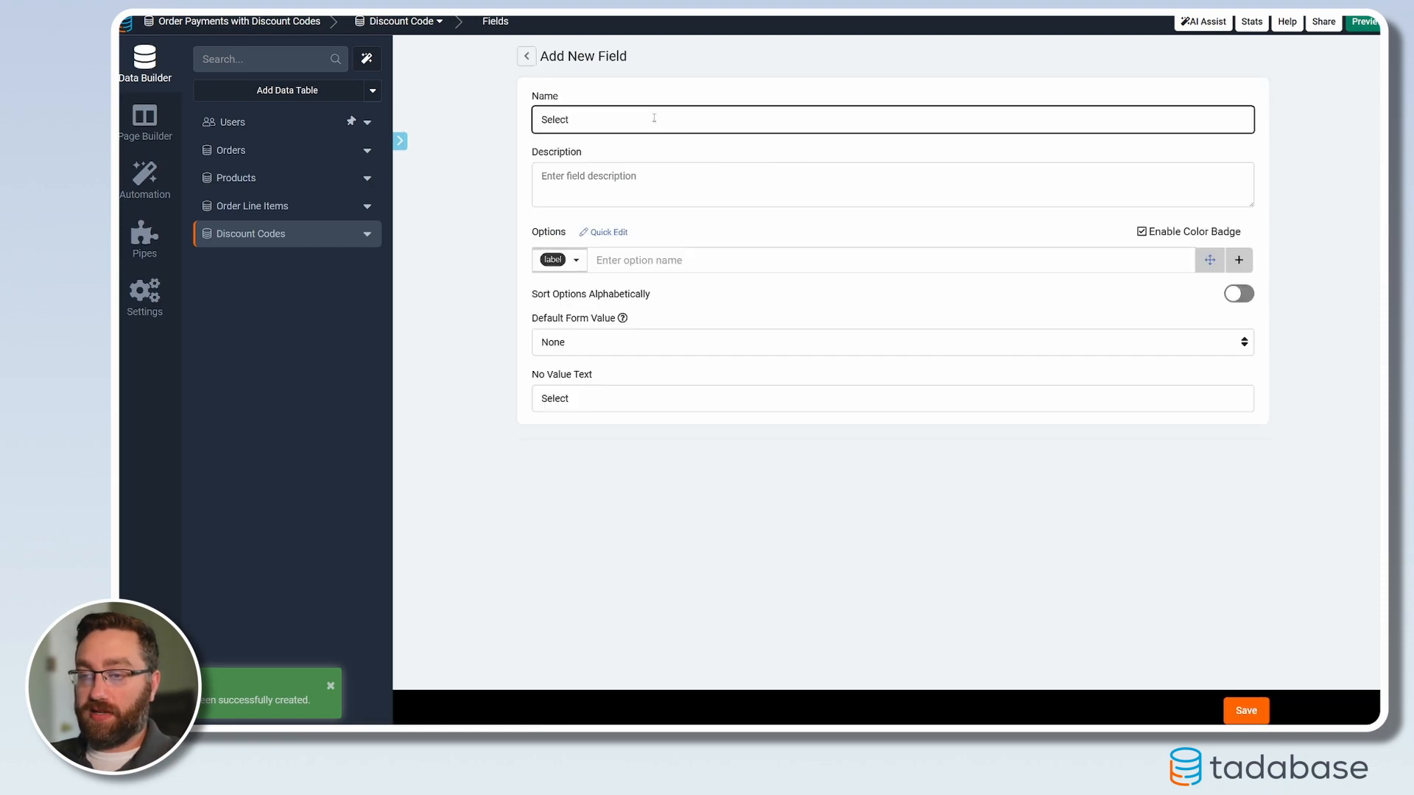
{"action": "key", "text": "ctrl+a"}
{"action": "type", "text": "Code S"}
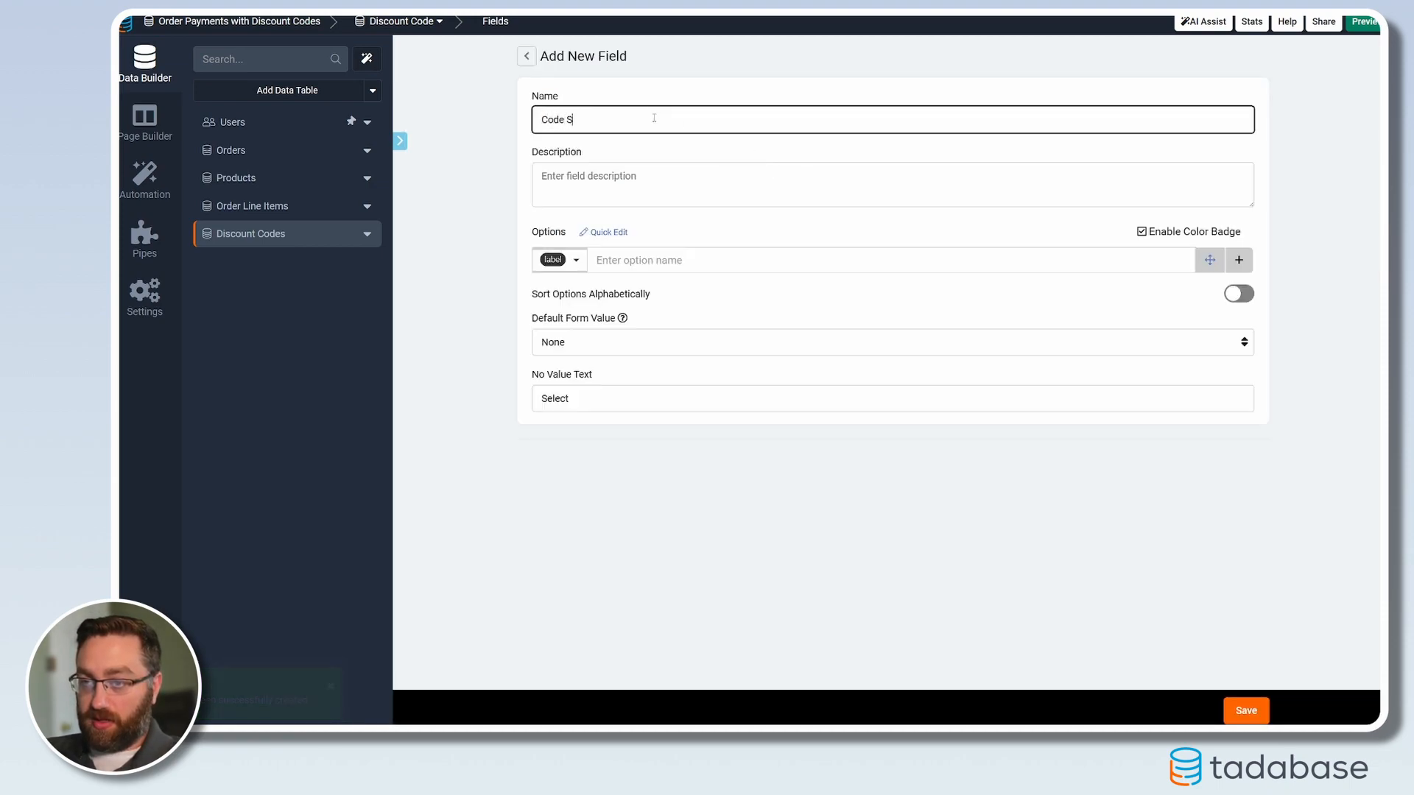
{"action": "type", "text": "tatutss"}
{"action": "key", "text": "Tab"}
{"action": "key", "text": "Tab"}
Add the options Active and Inactive to the Code Status field
{"action": "left_click", "coordinate": [693, 262]}
{"action": "type", "text": "Active"}
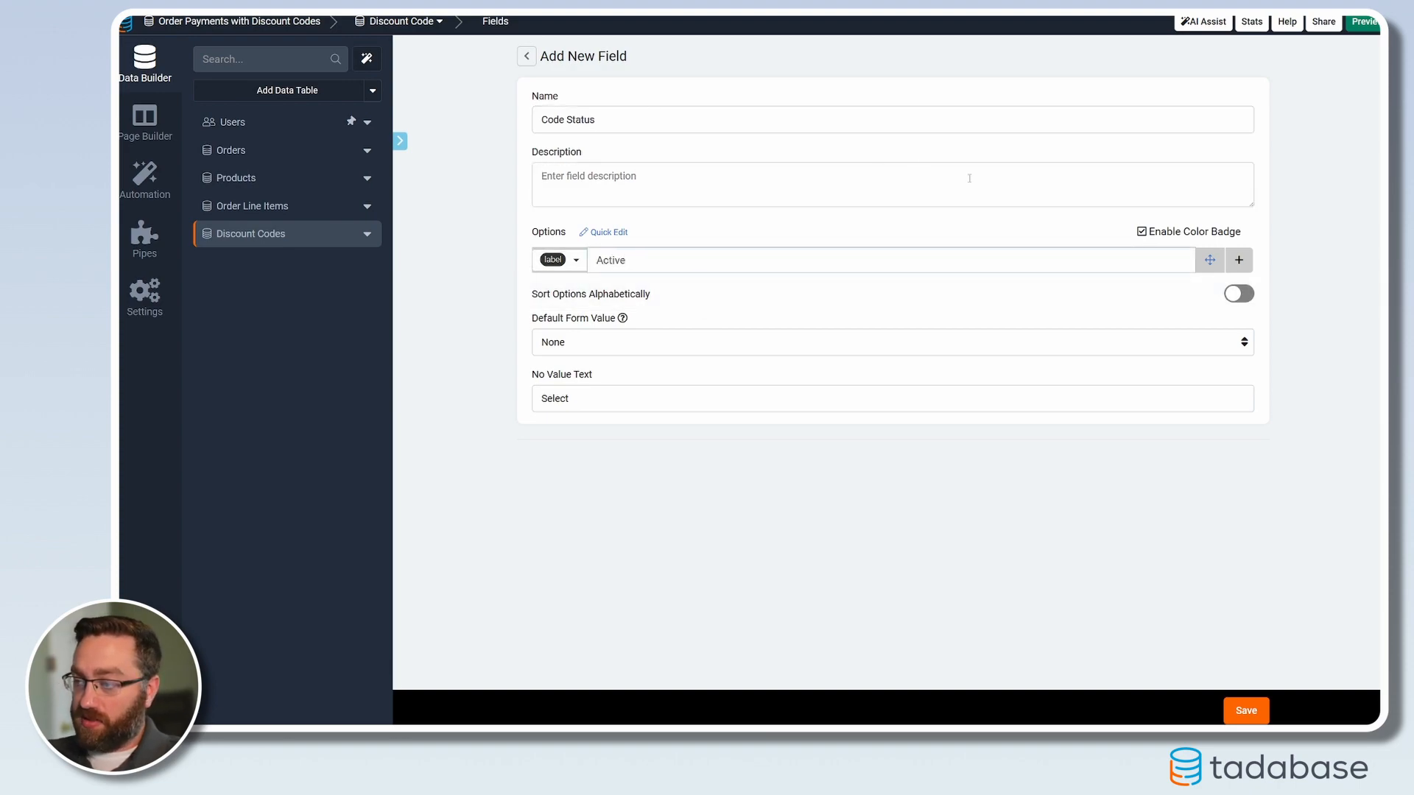
{"action": "key", "text": "Return"}
{"action": "type", "text": "Inactive"}
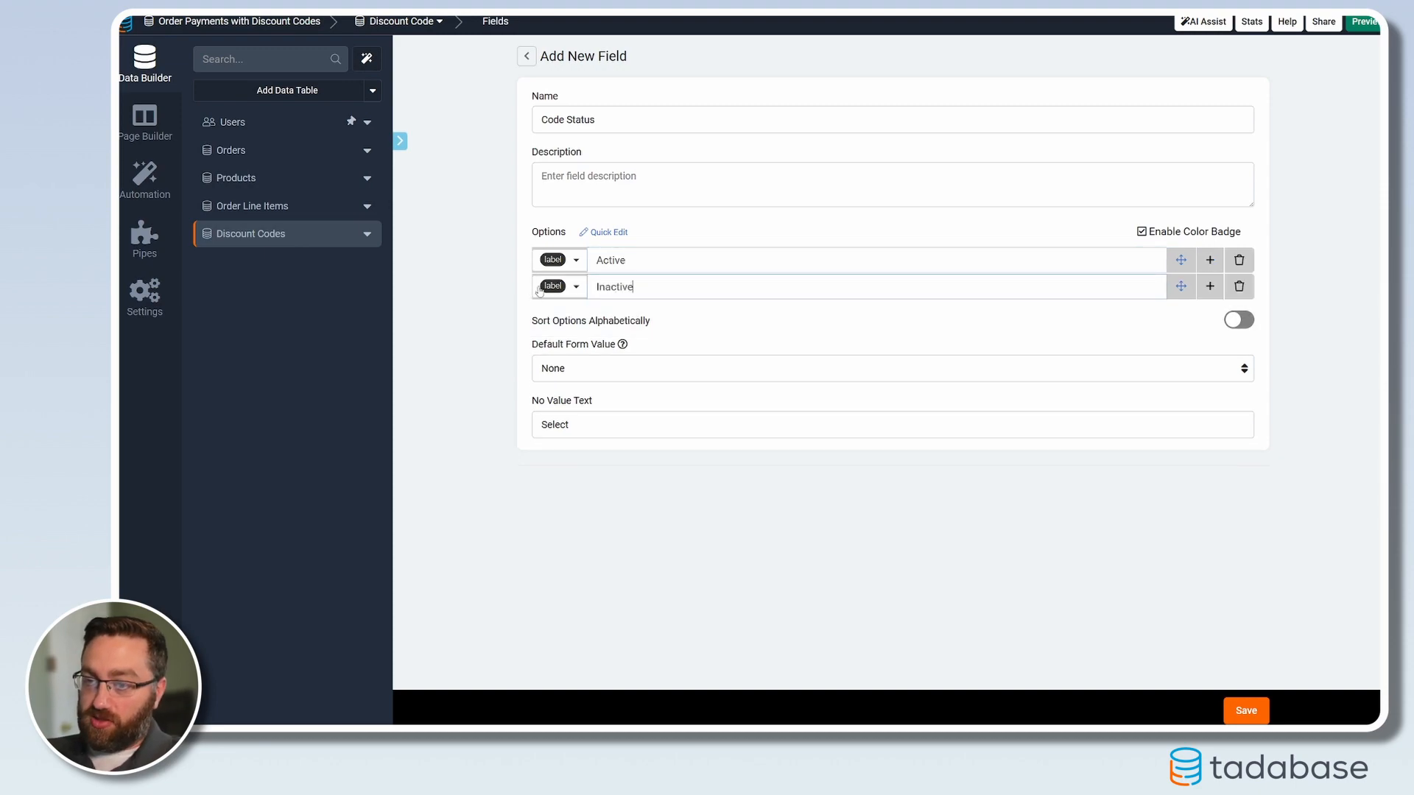
Color the Inactive badge red and the Active badge green, and save the Code Status field
{"action": "left_click", "coordinate": [570, 286]}
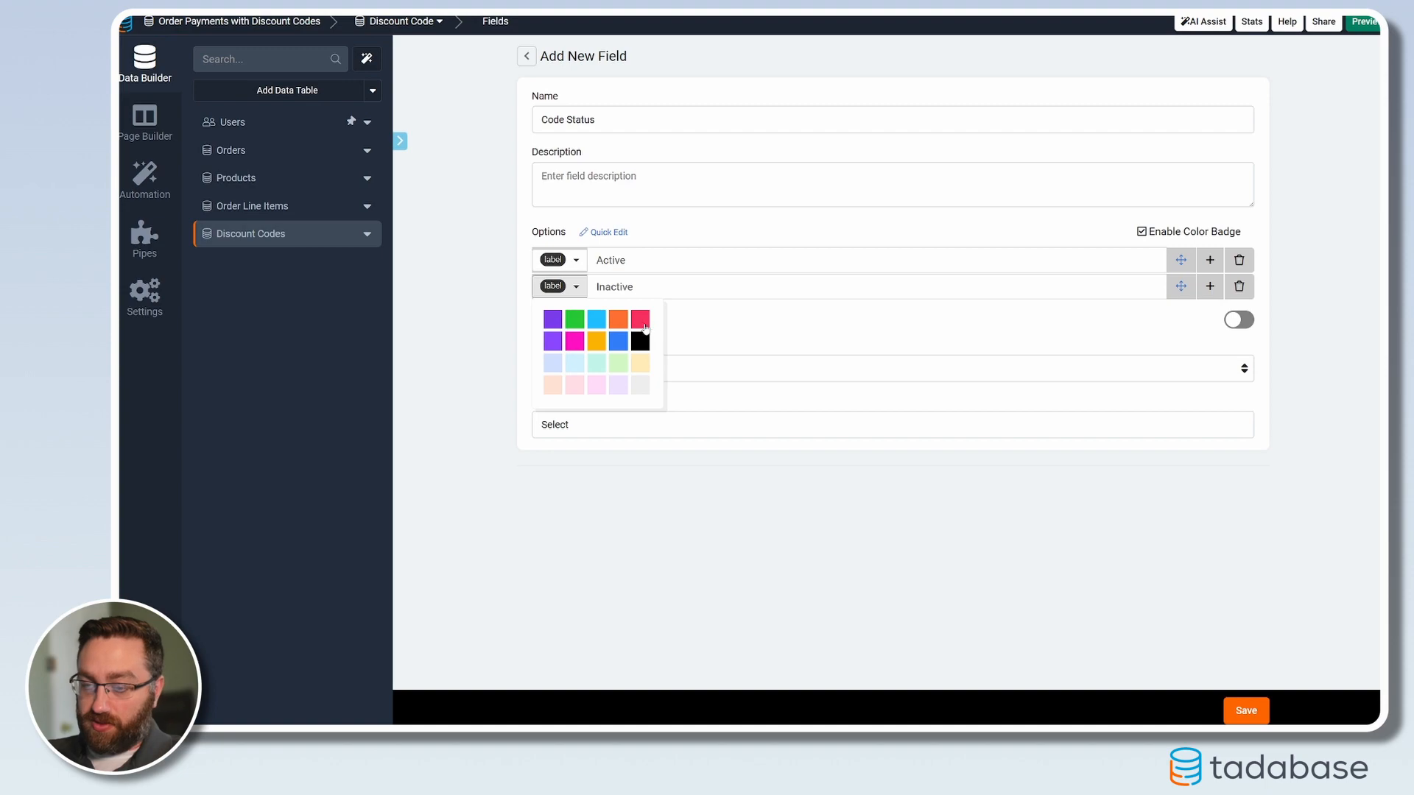
{"action": "left_click", "coordinate": [640, 319]}
{"action": "left_click", "coordinate": [570, 260]}
{"action": "left_click", "coordinate": [576, 294]}
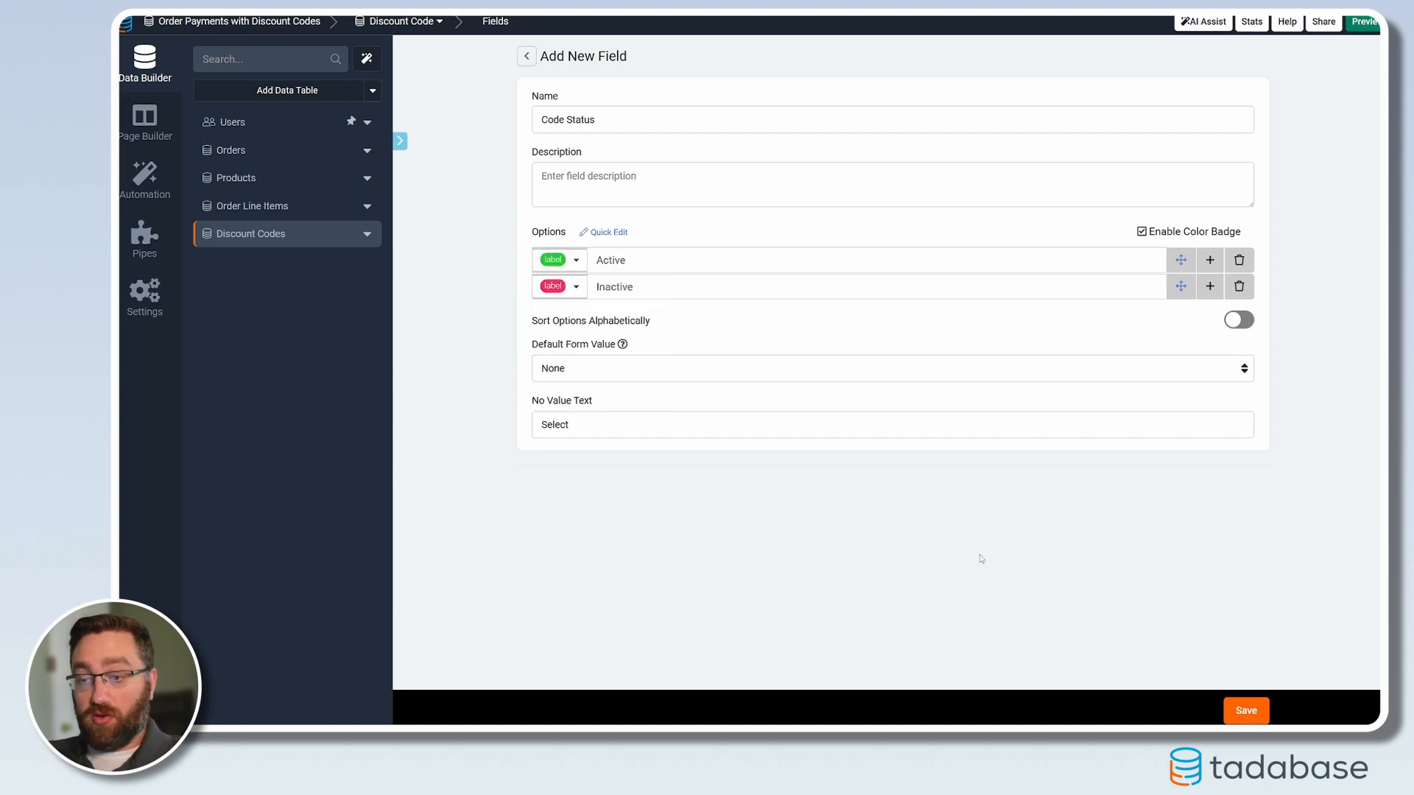
{"action": "left_click", "coordinate": [1239, 710]}
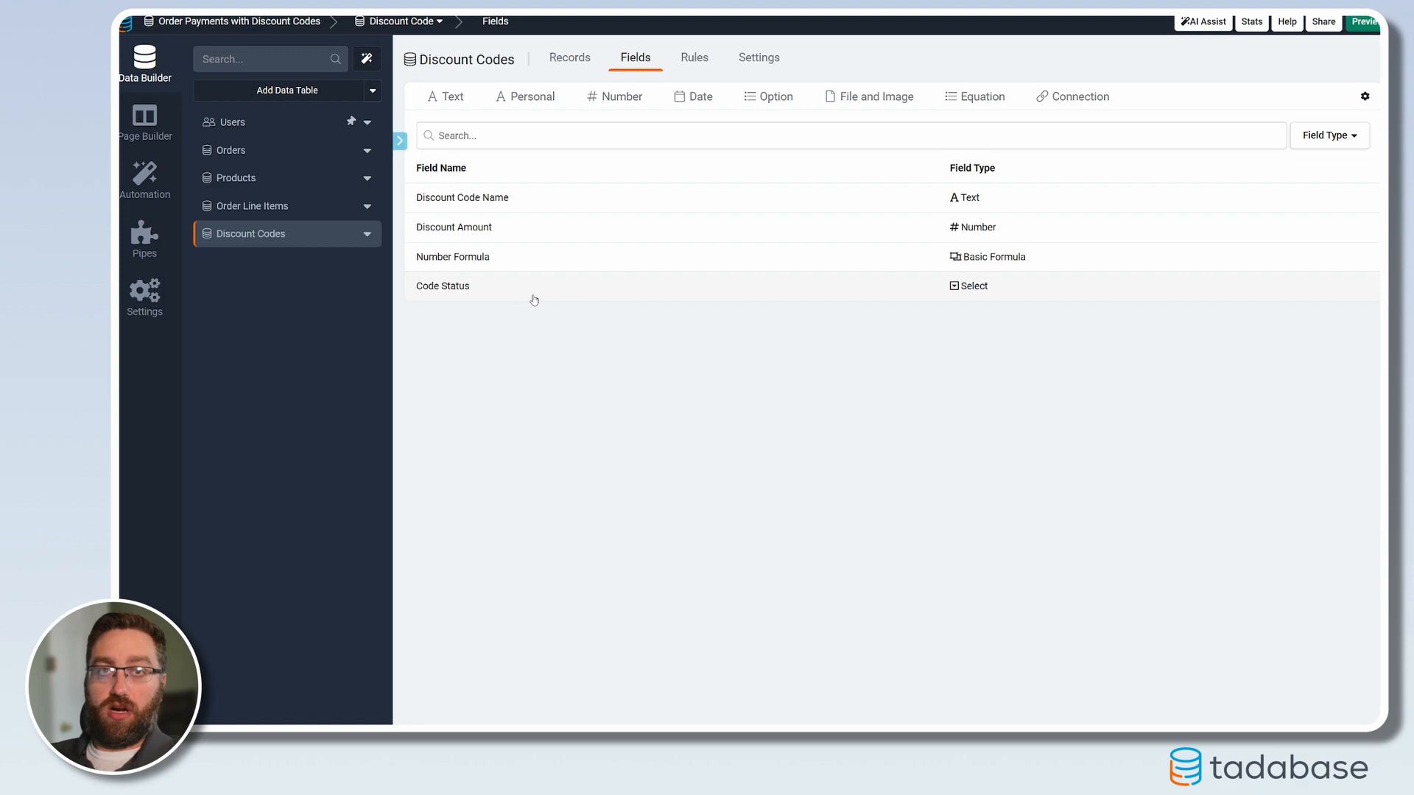
Add a discount code record named WOWZA with a discount amount of .50 and status Active
{"action": "left_click", "coordinate": [561, 59]}
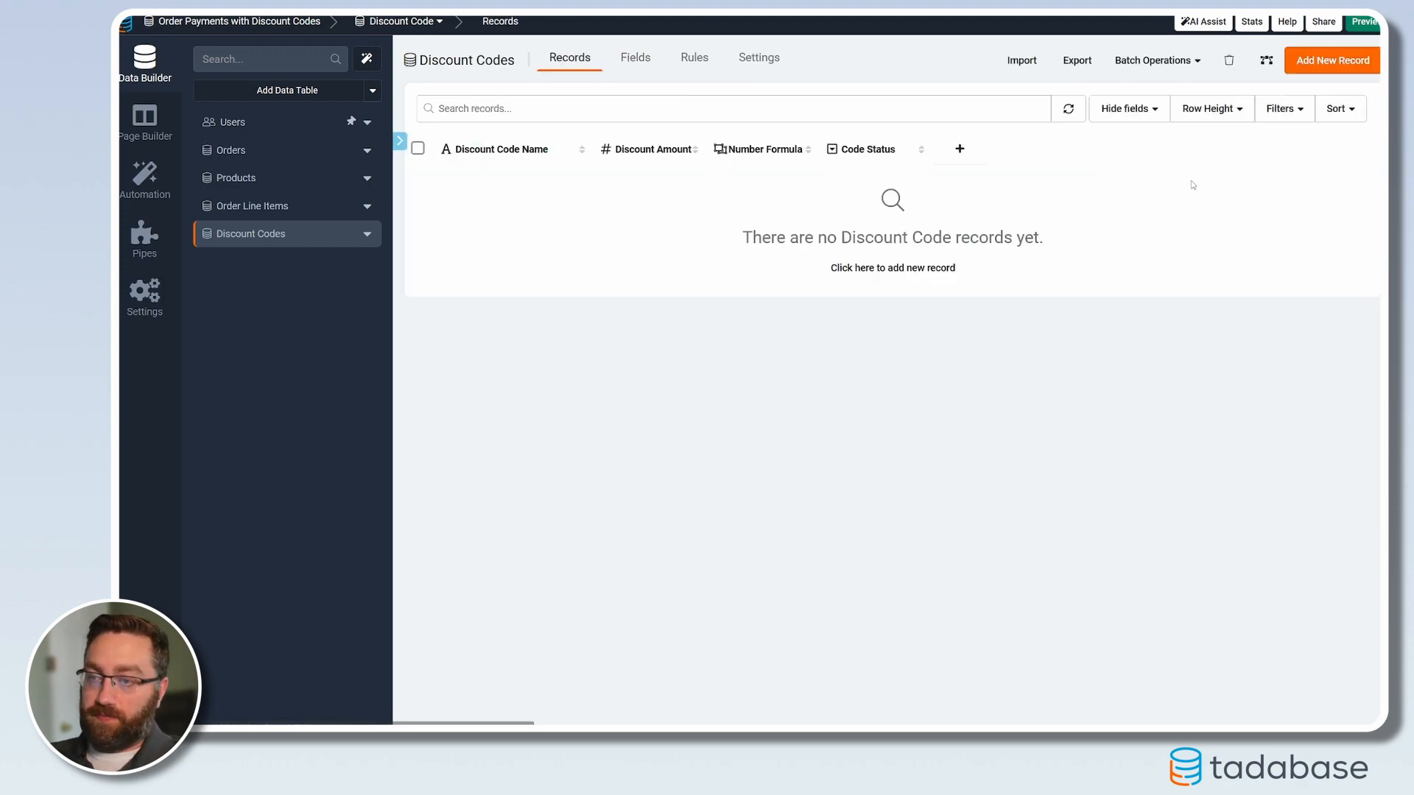
{"action": "left_click", "coordinate": [1329, 60]}
{"action": "left_click", "coordinate": [638, 119]}
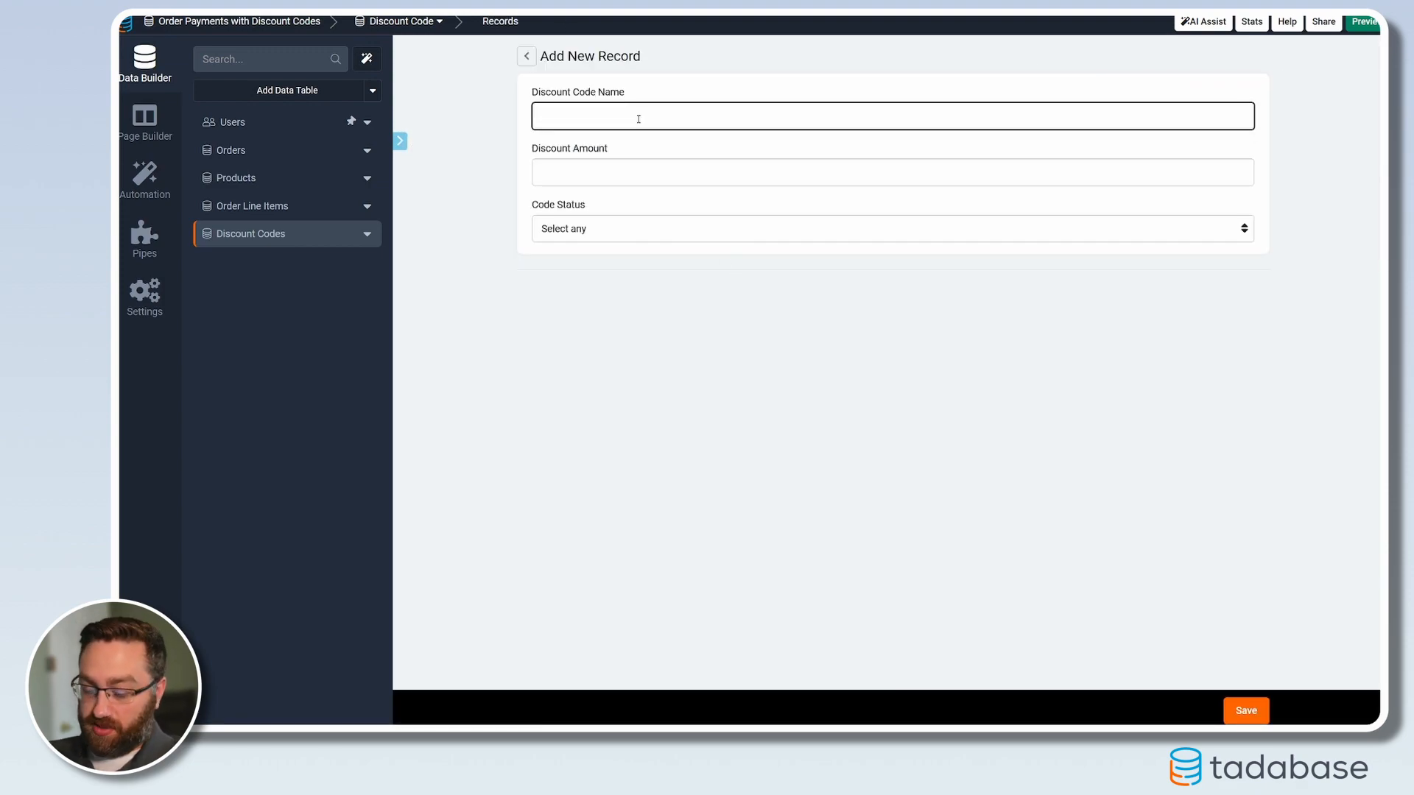
{"action": "type", "text": "WOWZA"}
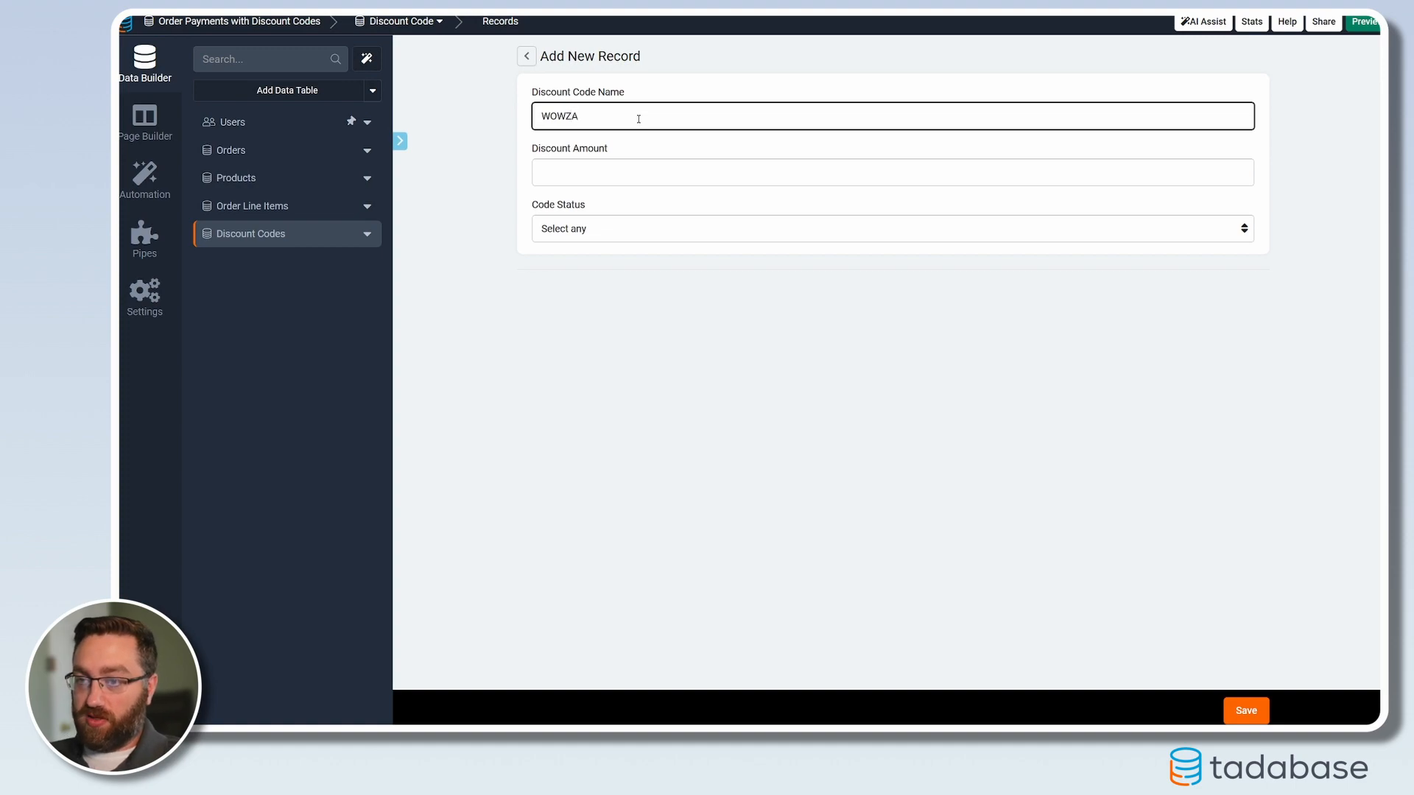
{"action": "left_click", "coordinate": [602, 168]}
{"action": "type", "text": ".50"}
{"action": "left_click", "coordinate": [591, 223]}
{"action": "left_click", "coordinate": [884, 265]}
{"action": "left_click", "coordinate": [1244, 710]}
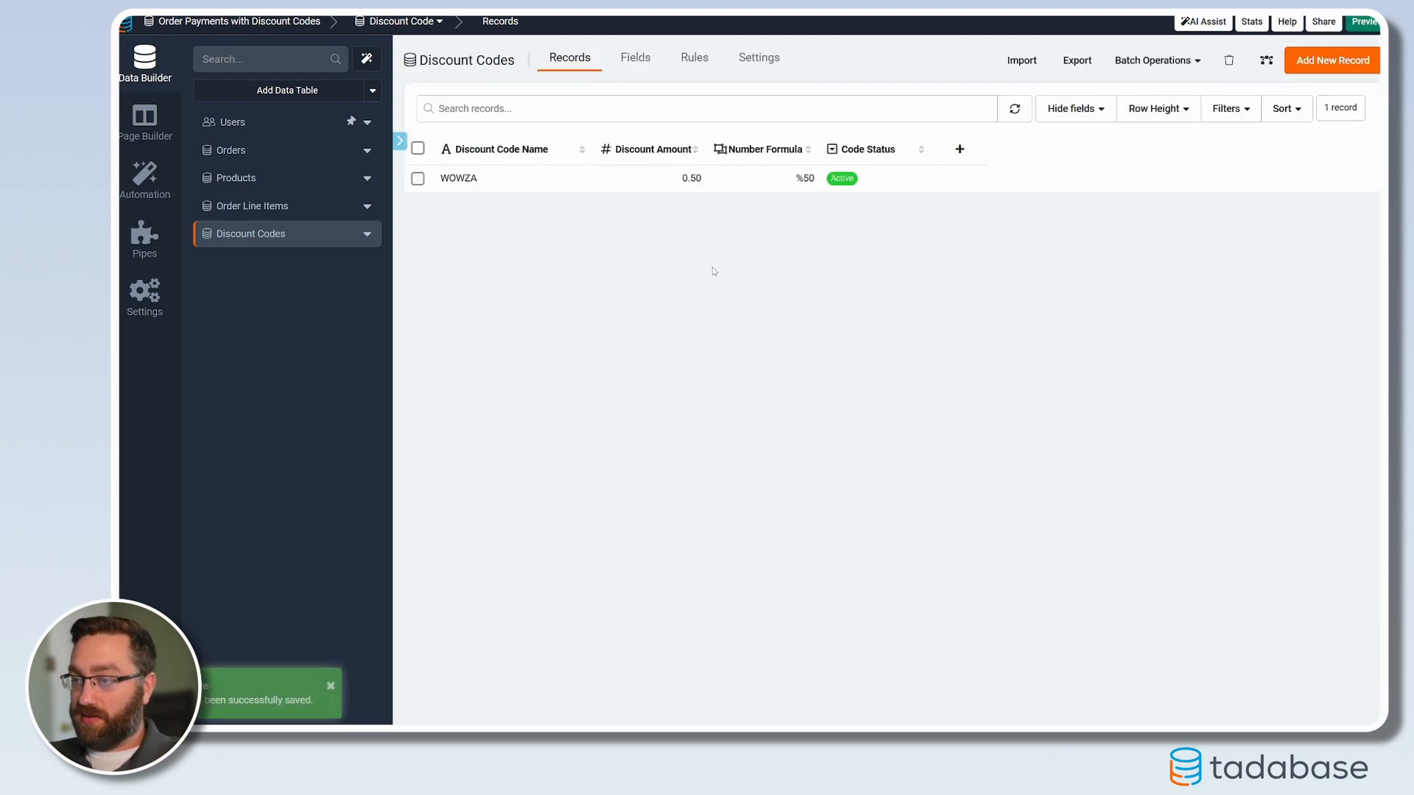
Change the Number Formula field's symbol format to Suffix and save the field
{"action": "left_click", "coordinate": [772, 151]}
{"action": "left_click", "coordinate": [930, 385]}
{"action": "left_click", "coordinate": [922, 419]}
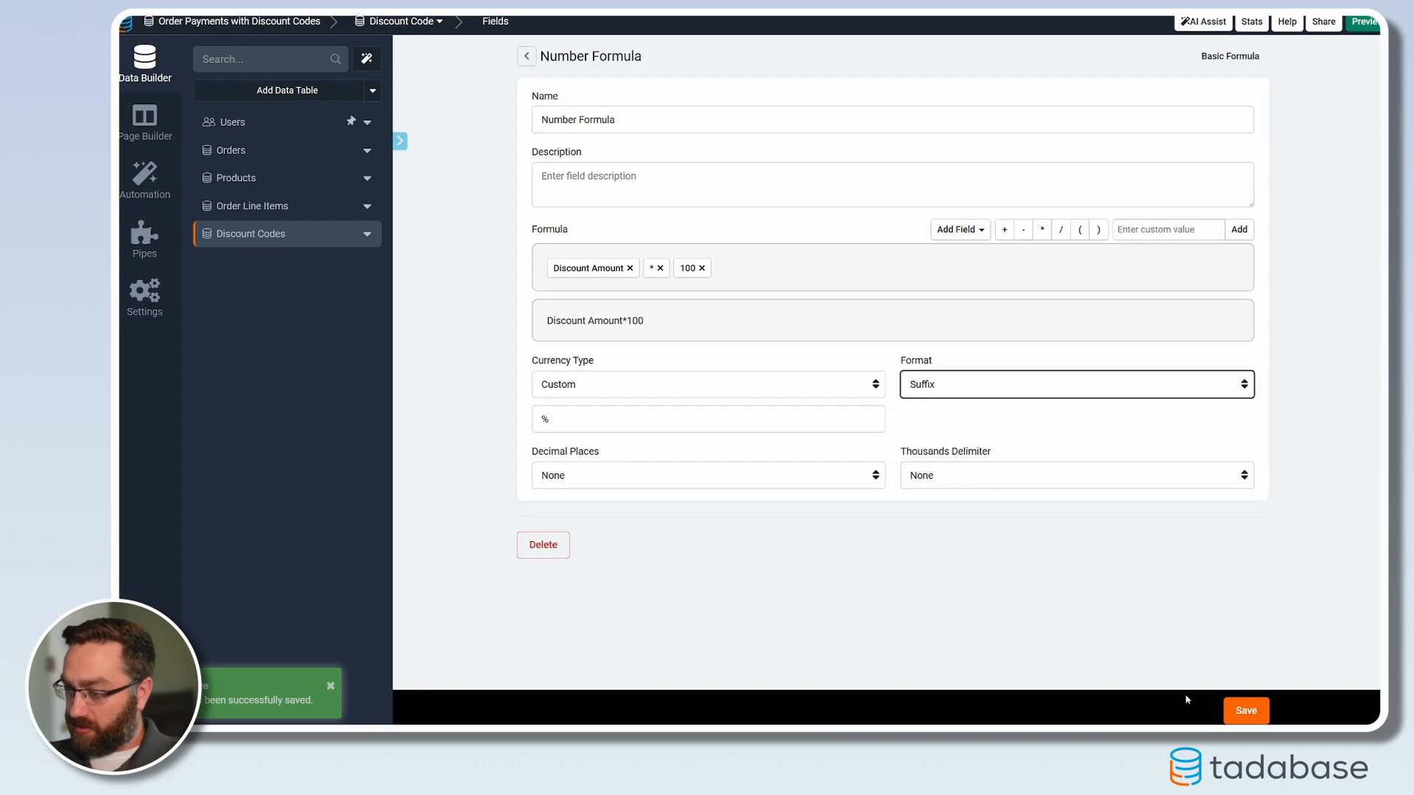
{"action": "left_click", "coordinate": [1246, 710]}
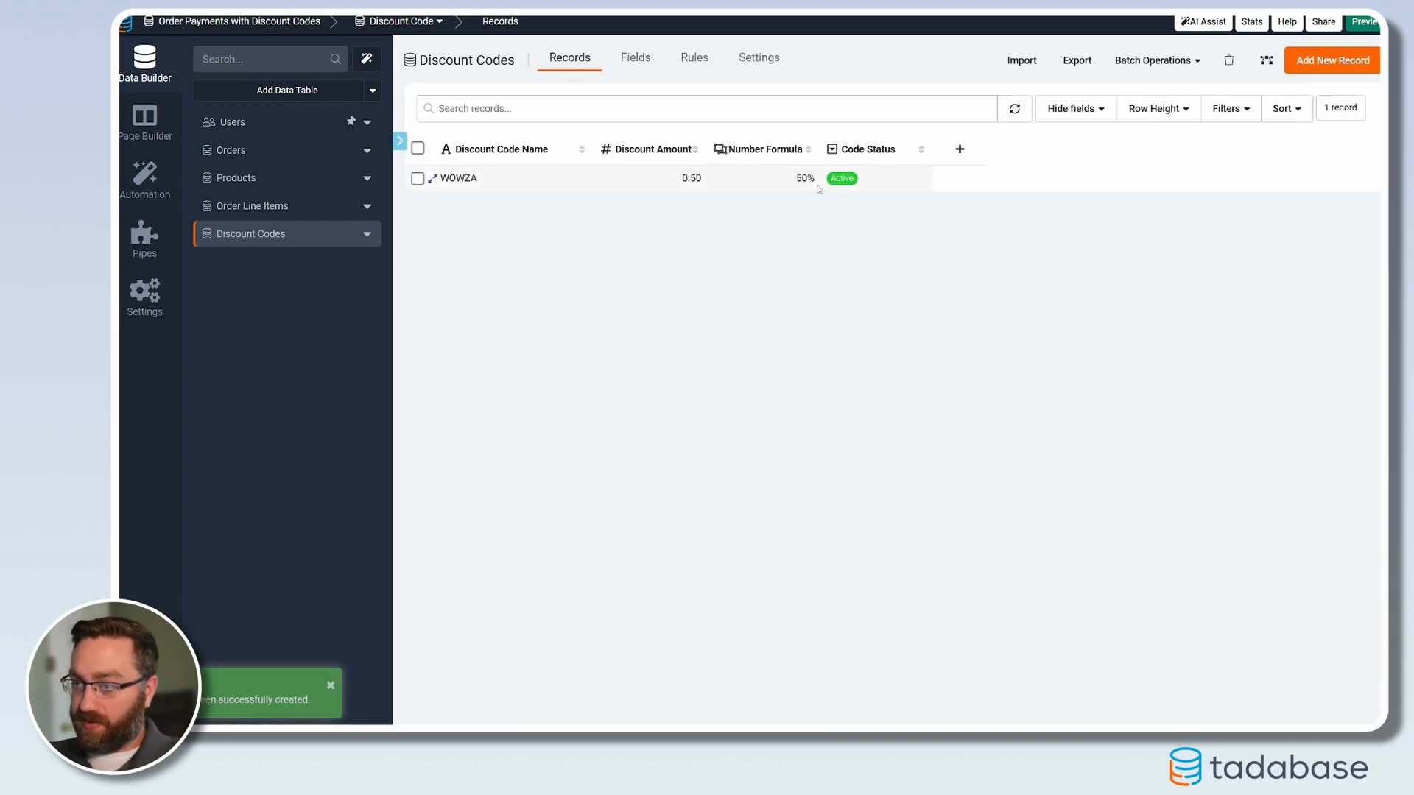
Add a discount code record named BIGTIME with a discount amount of .25 and status Inactive
{"action": "left_click", "coordinate": [1325, 63]}
{"action": "type", "text": "BIGTIME"}
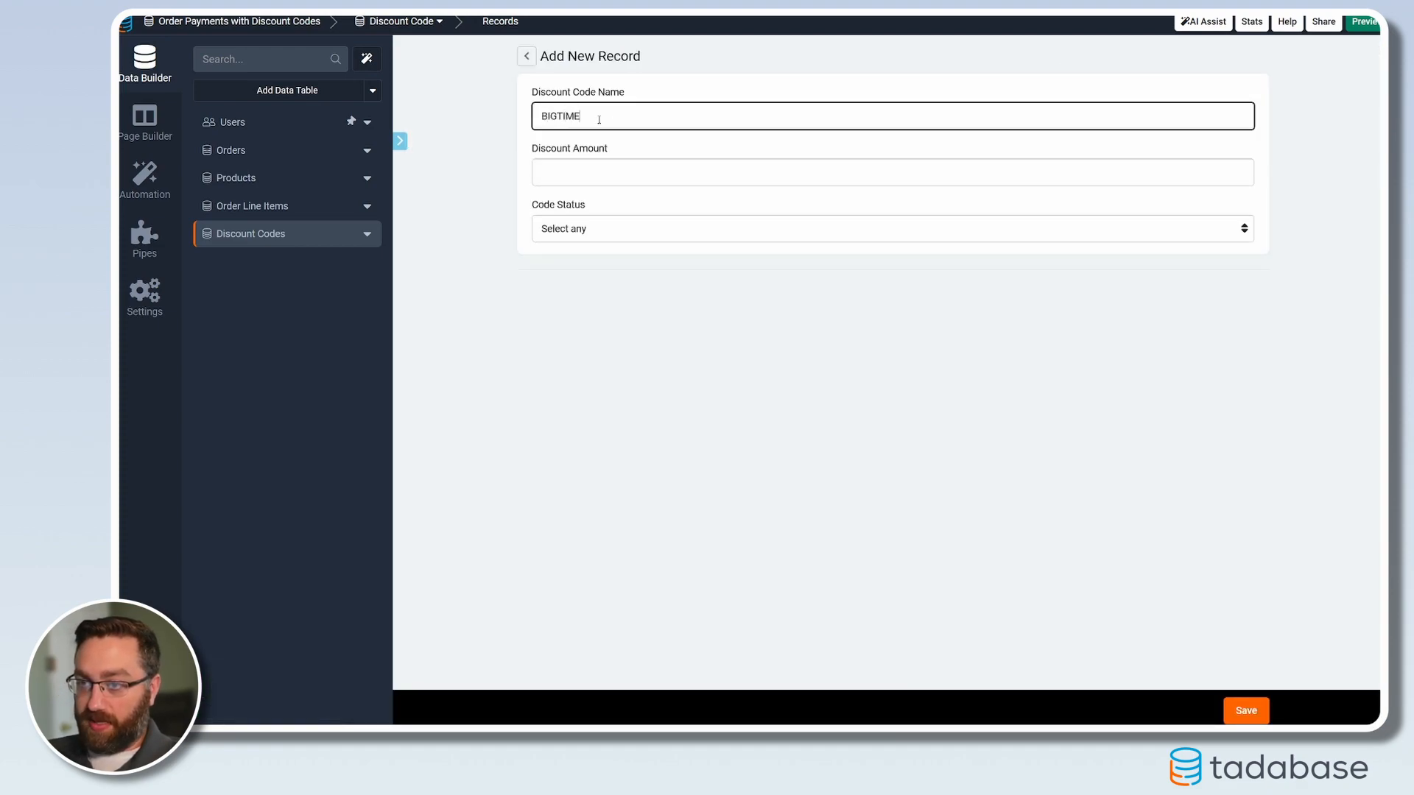
{"action": "key", "text": "Tab"}
{"action": "type", "text": ".25"}
{"action": "key", "text": "Tab"}
{"action": "left_click", "coordinate": [576, 224]}
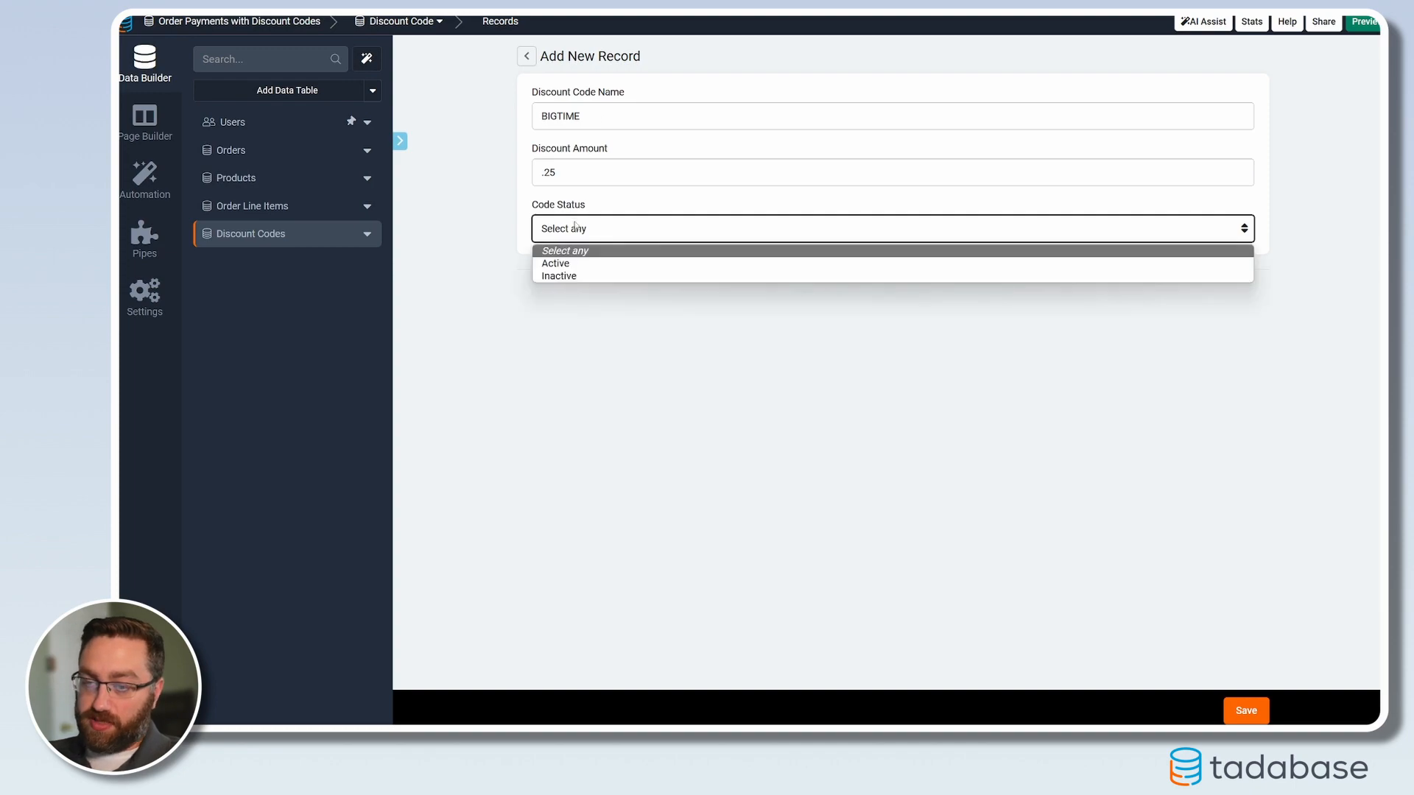
{"action": "left_click", "coordinate": [564, 276]}
{"action": "left_click", "coordinate": [1246, 710]}
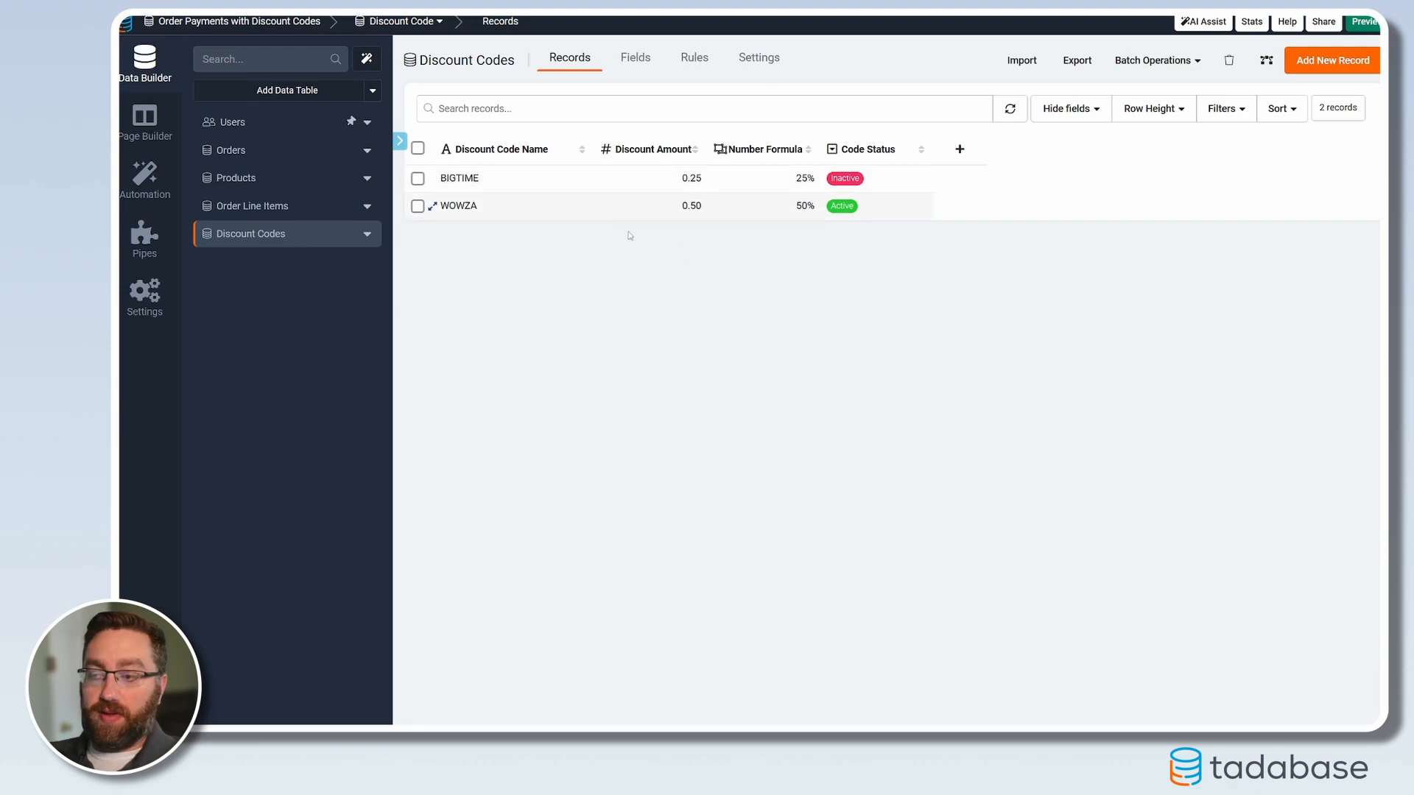
Add a text field named Discount Code to the Orders table and save it
{"action": "left_click", "coordinate": [309, 150]}
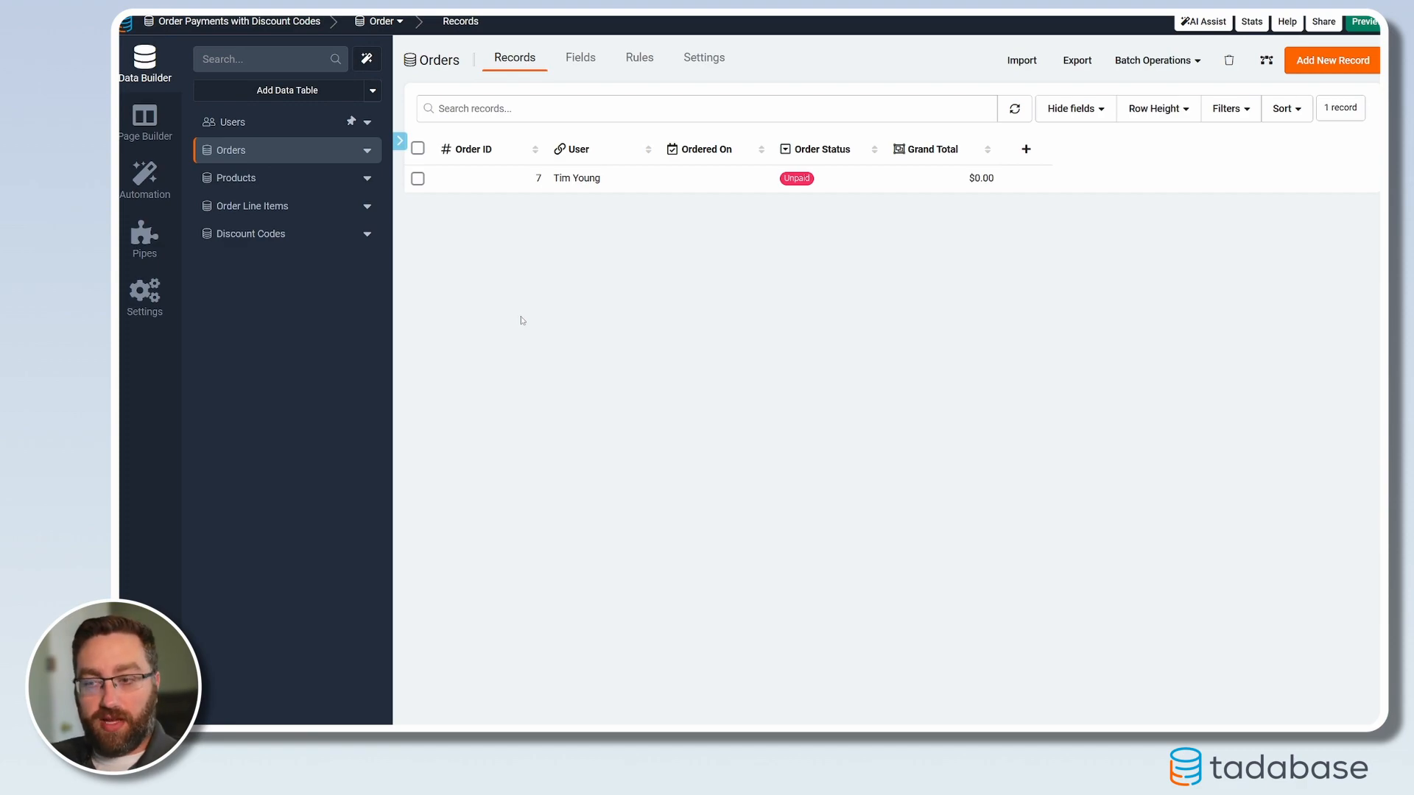
{"action": "left_click", "coordinate": [580, 72]}
{"action": "mouse_move", "coordinate": [463, 106]}
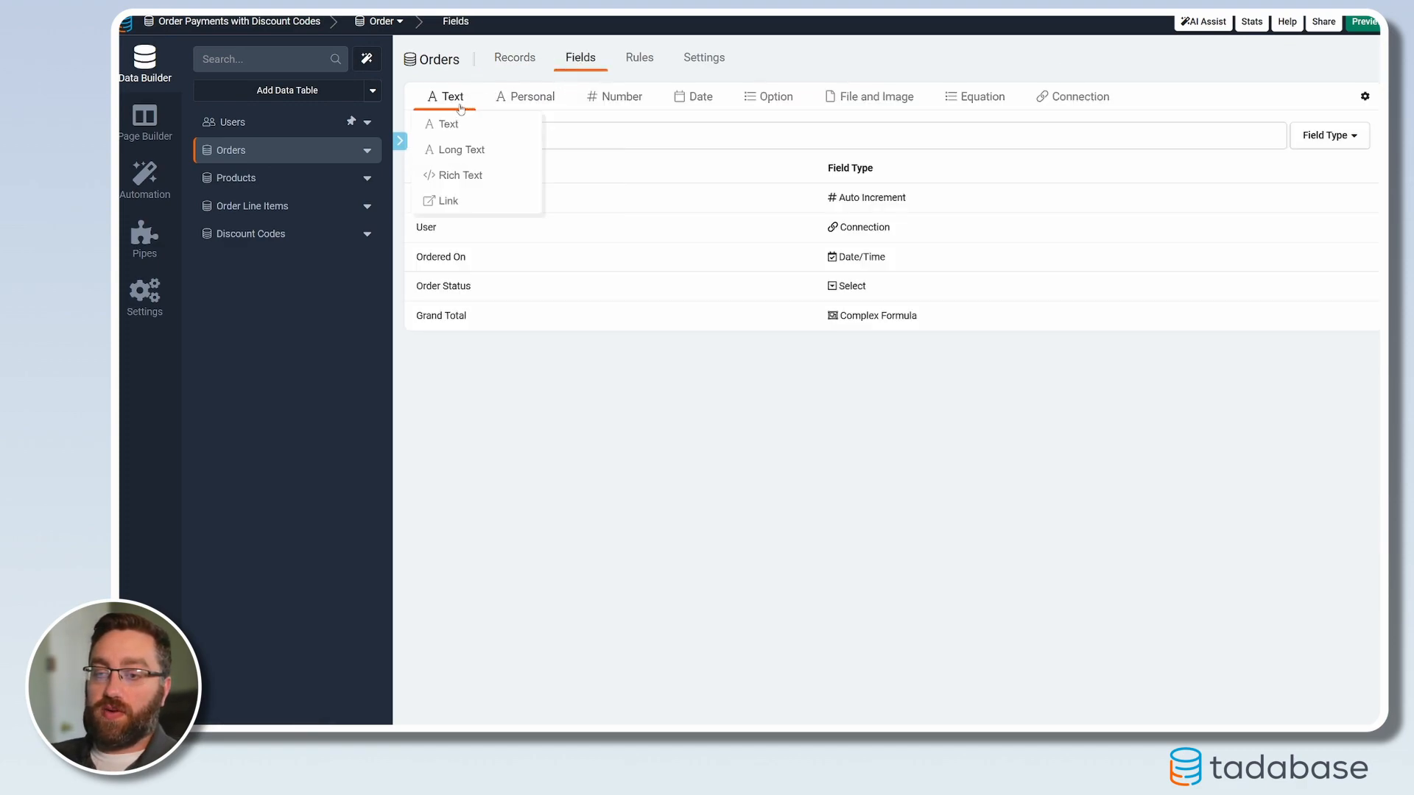
{"action": "left_click", "coordinate": [458, 124]}
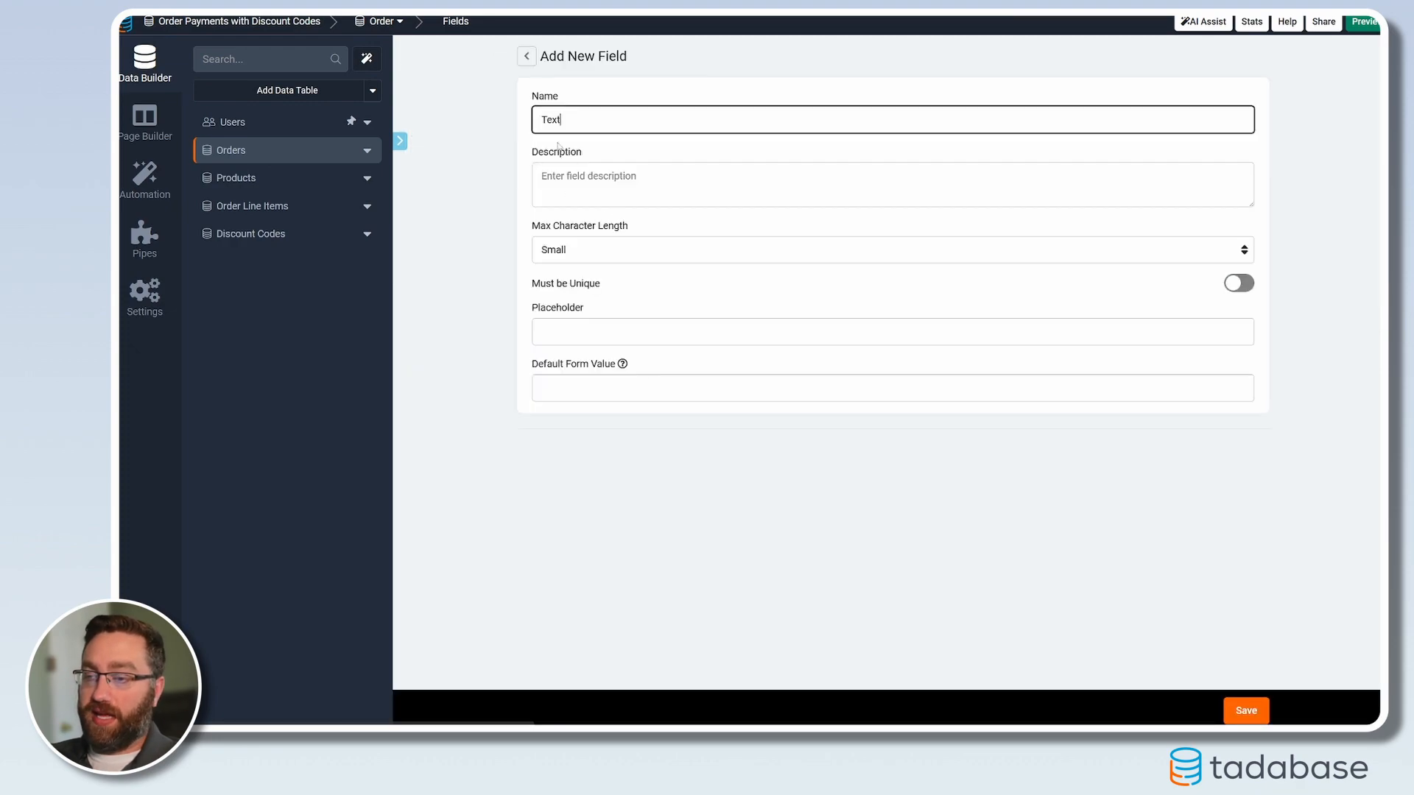
{"action": "key", "text": "ctrl+a"}
{"action": "type", "text": "Discount Code"}
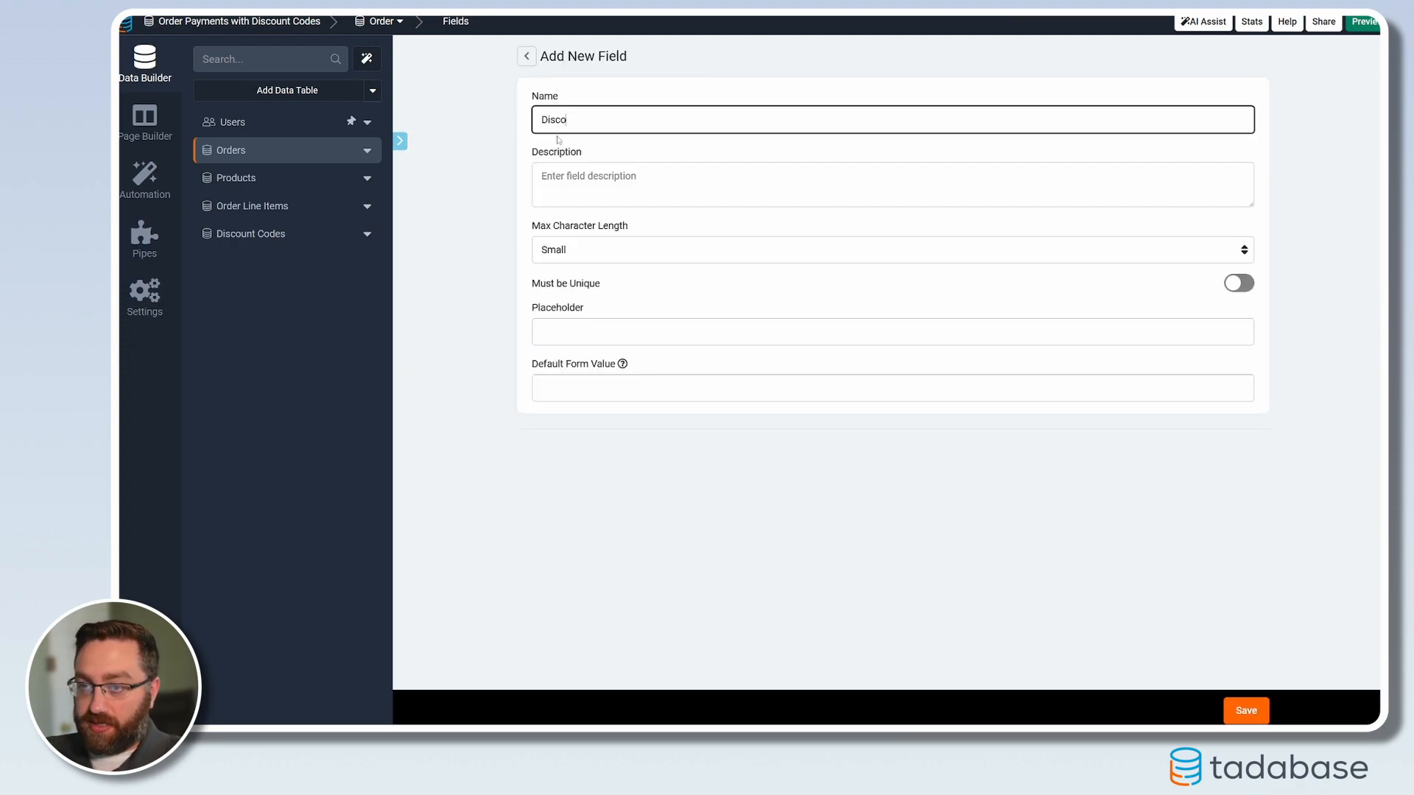
{"action": "left_click", "coordinate": [1246, 714]}
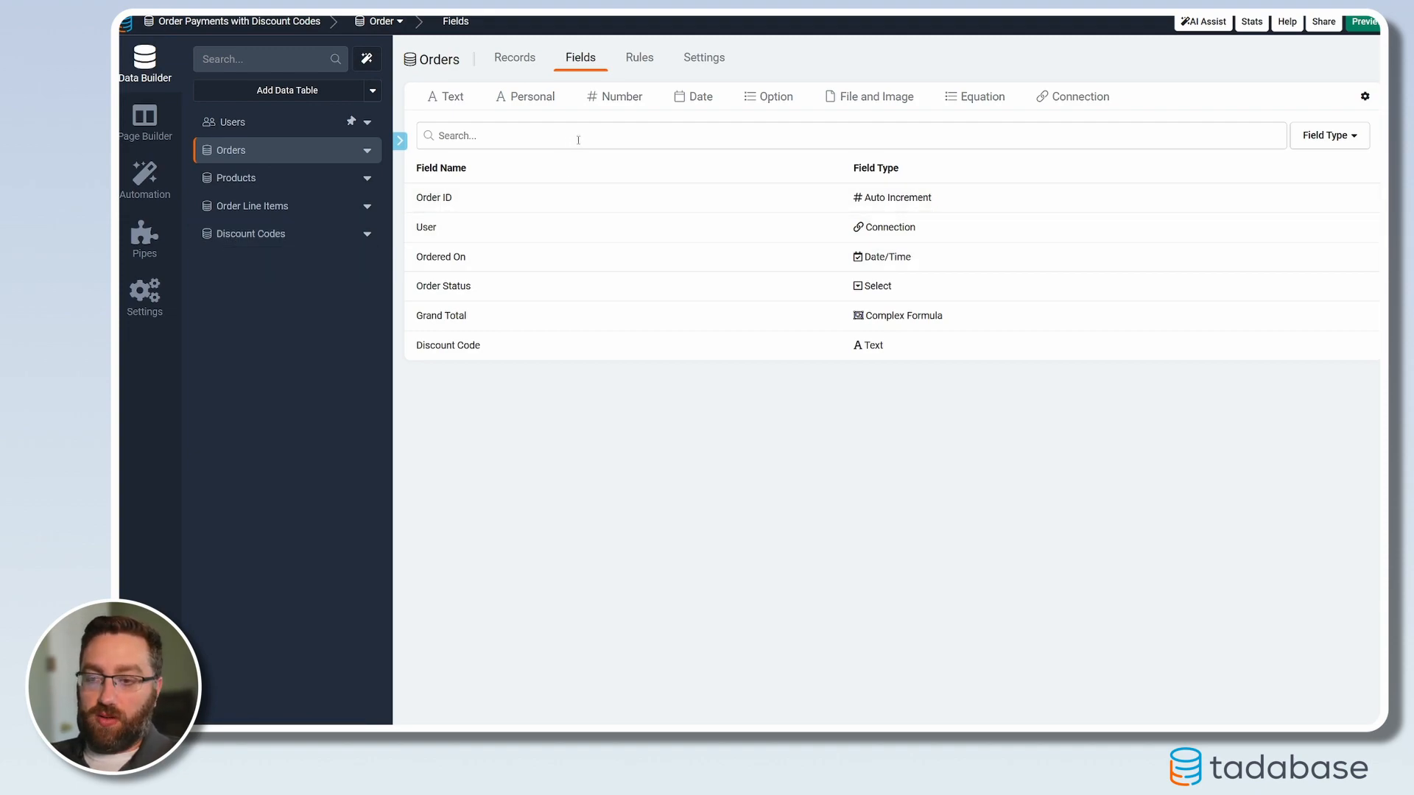
Create a select field in the Orders table and name it Code Status
{"action": "mouse_move", "coordinate": [795, 101]}
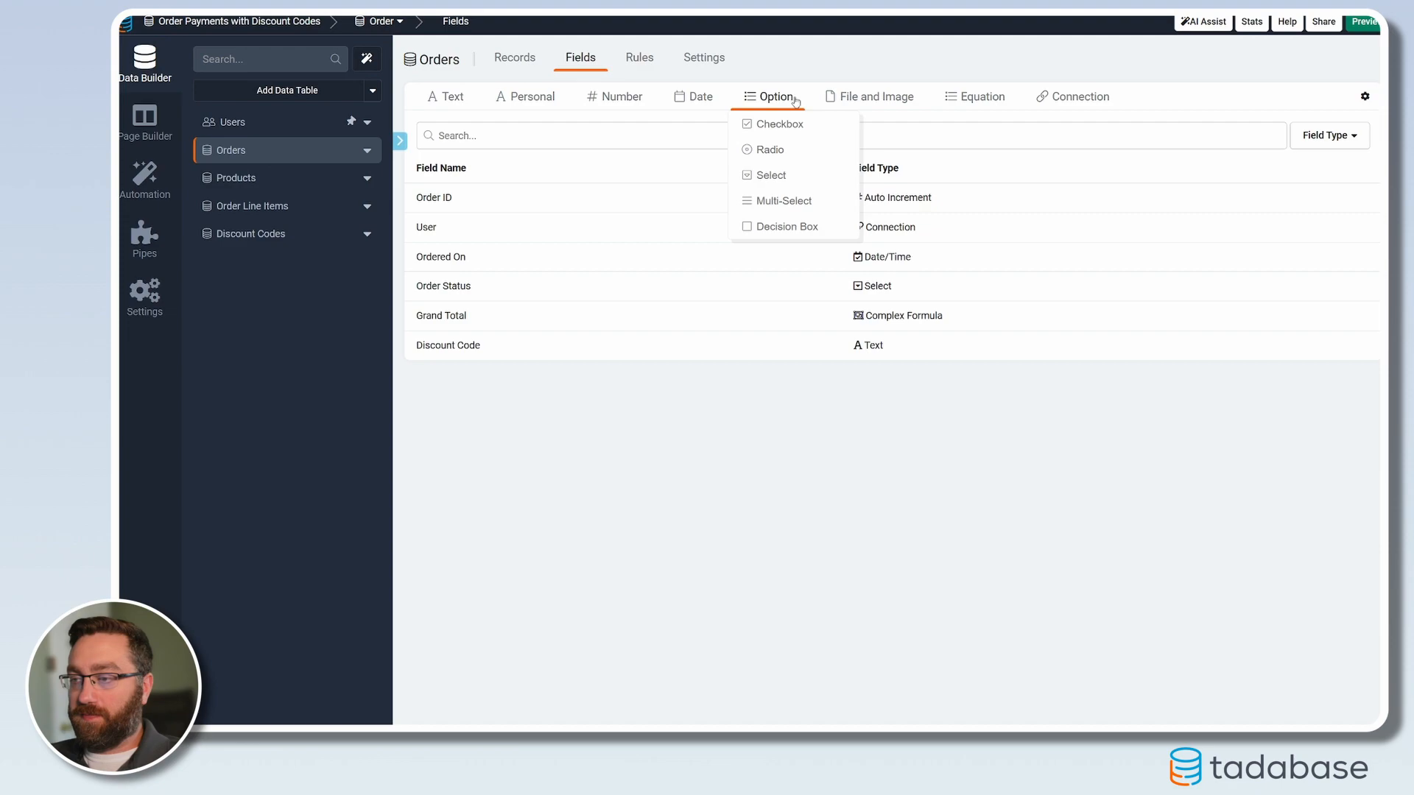
{"action": "left_click", "coordinate": [771, 176]}
{"action": "key", "text": "ctrl+a"}
{"action": "type", "text": "Co"}
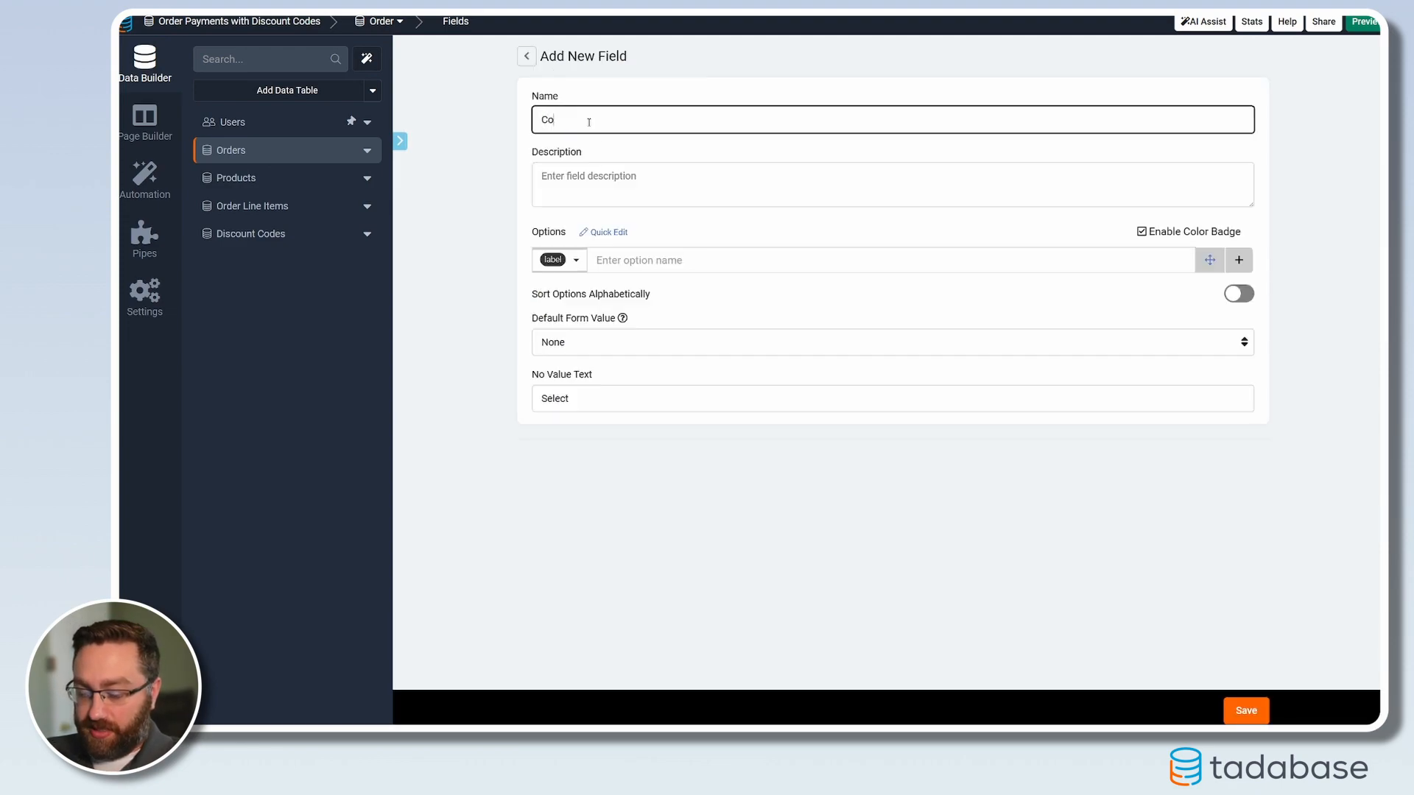
{"action": "type", "text": "de Status"}
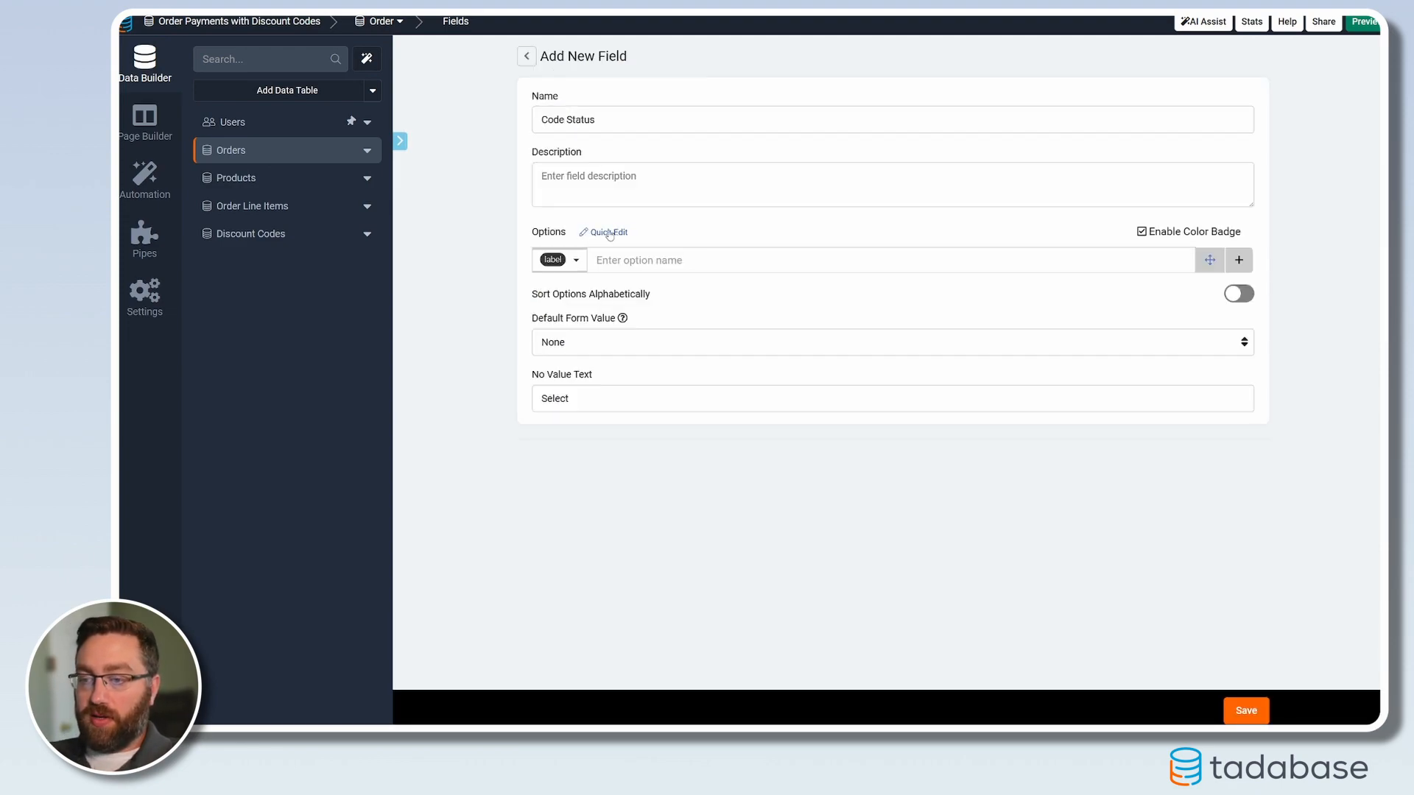
Bulk-enter the options No Code Entered|, Code Invalid|badge-wh-5 and Code Used|badge-wh-2 for Code Status, and save the field
{"action": "left_click", "coordinate": [605, 232]}
{"action": "type", "text": "No Code Entered Code Invalid Code Used"}
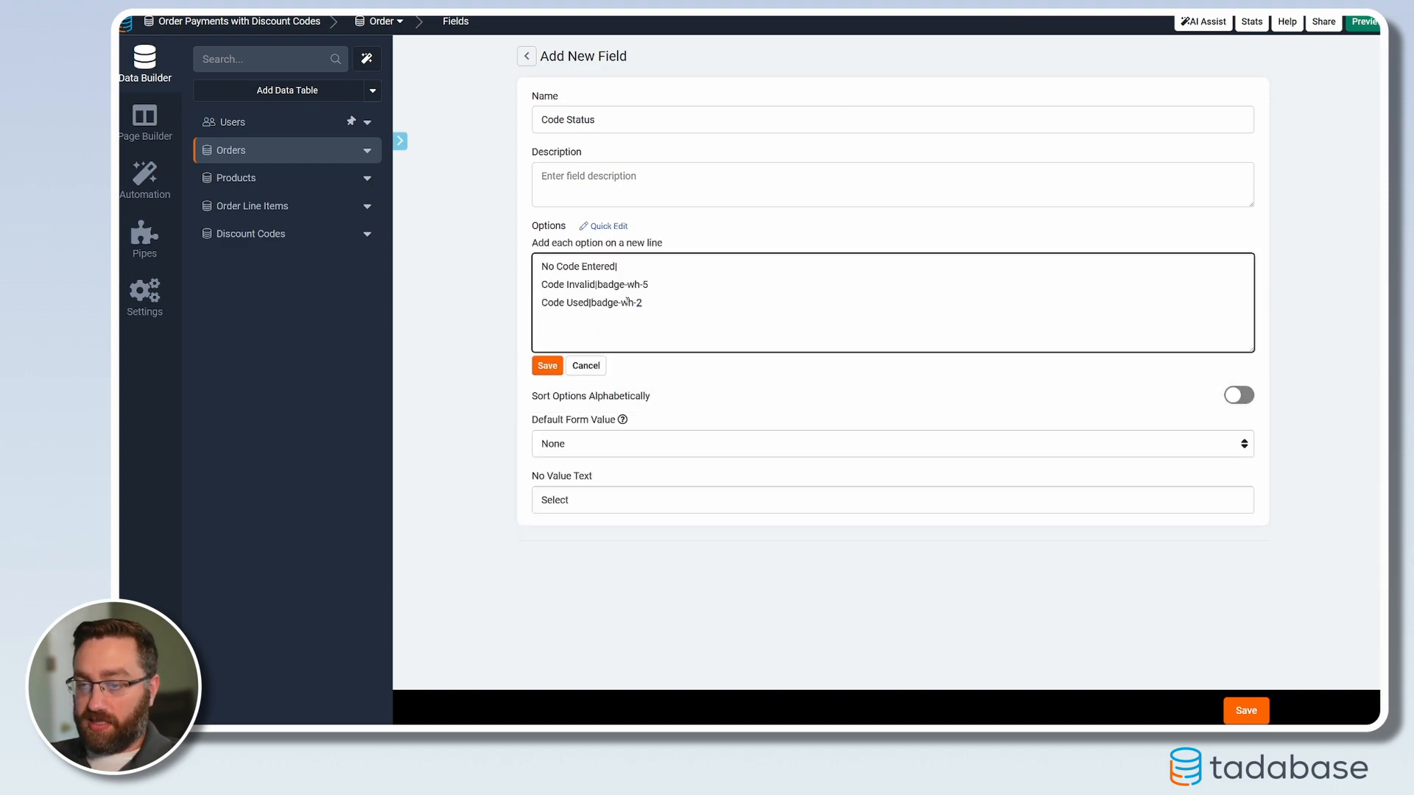
{"action": "left_click", "coordinate": [547, 365]}
{"action": "left_click_drag", "start_coordinate": [602, 263], "coordinate": [593, 315]}
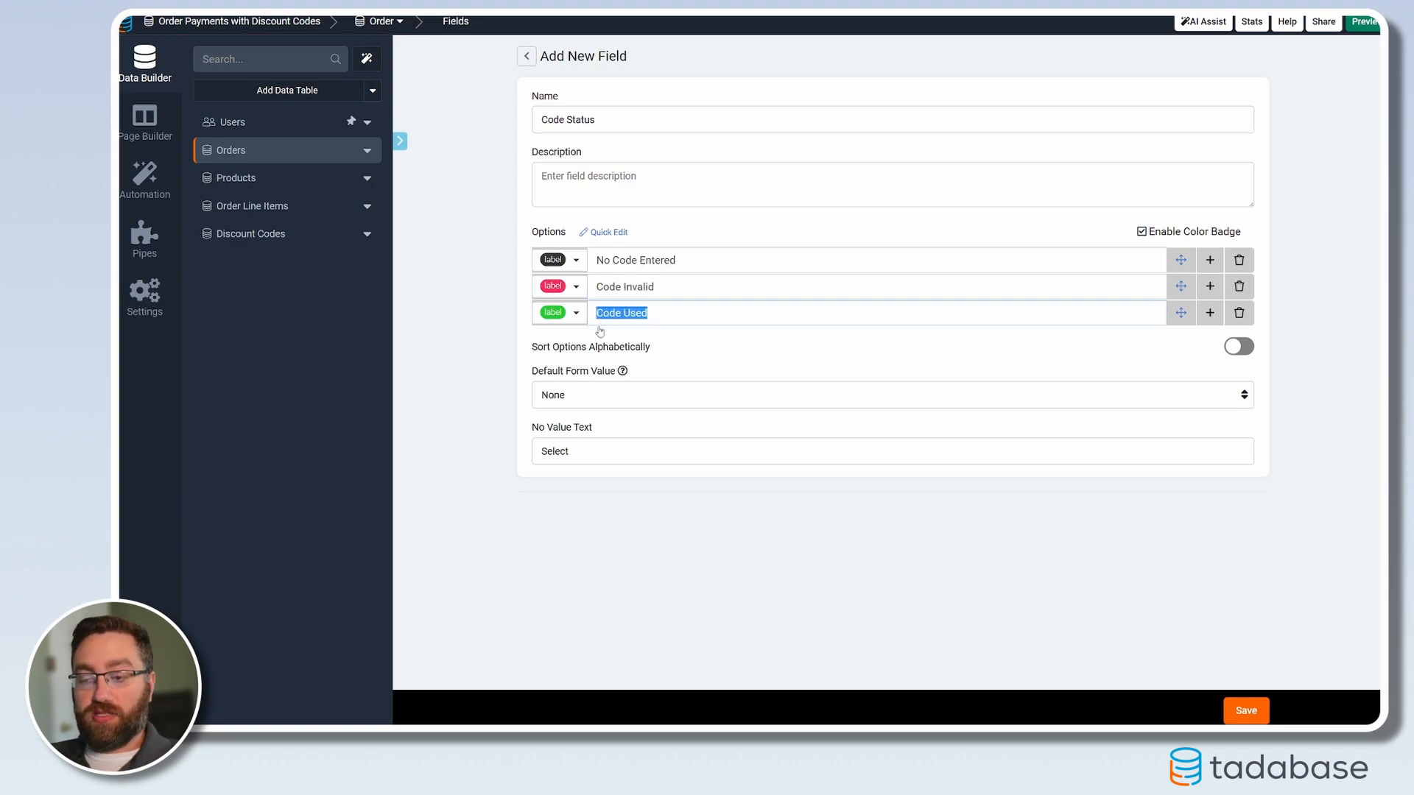
{"action": "left_click", "coordinate": [711, 540]}
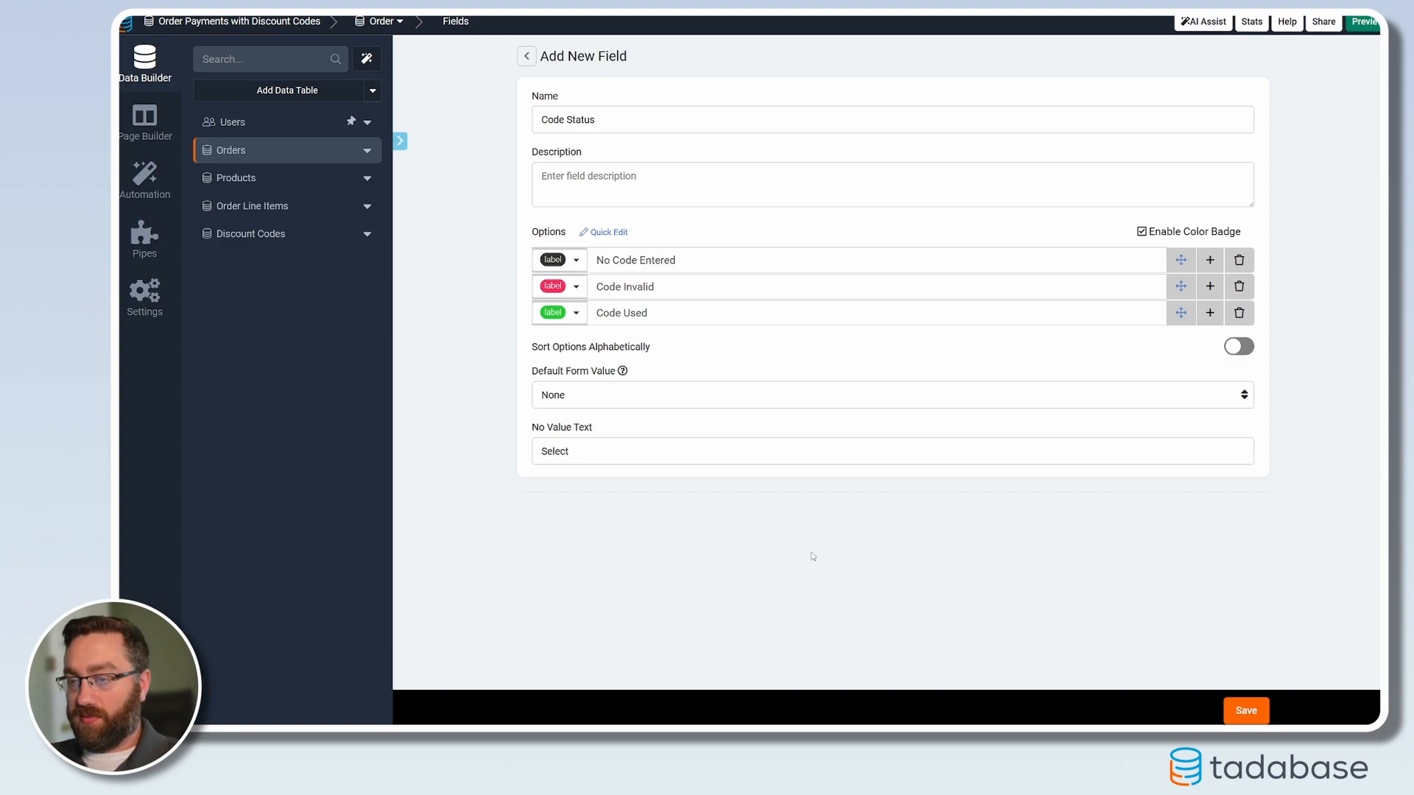
{"action": "left_click", "coordinate": [1246, 710]}
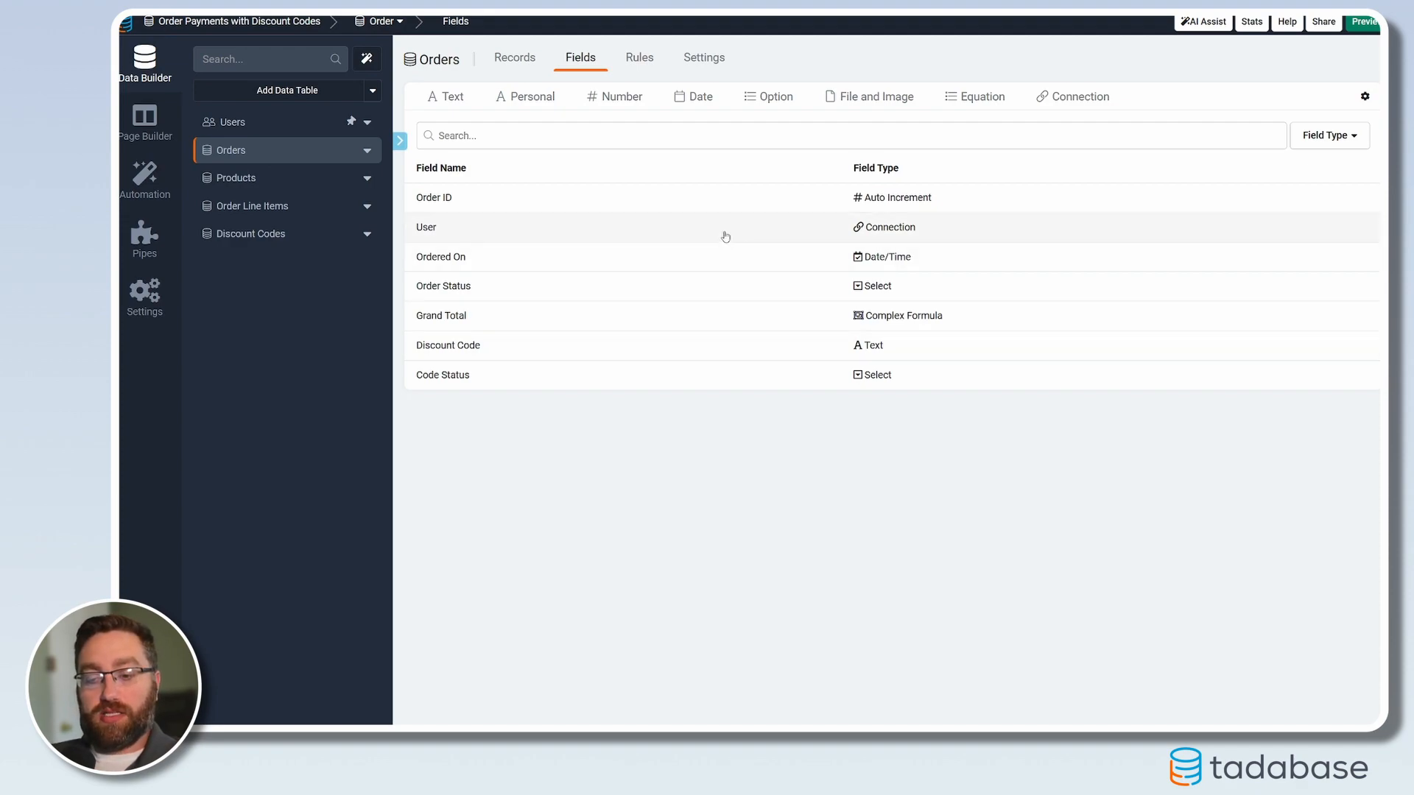
Rename the Grand Total field of the Orders table to Sub-Total and save it
{"action": "left_click", "coordinate": [868, 328]}
{"action": "double_click", "coordinate": [554, 120]}
{"action": "type", "text": "Sub Total"}
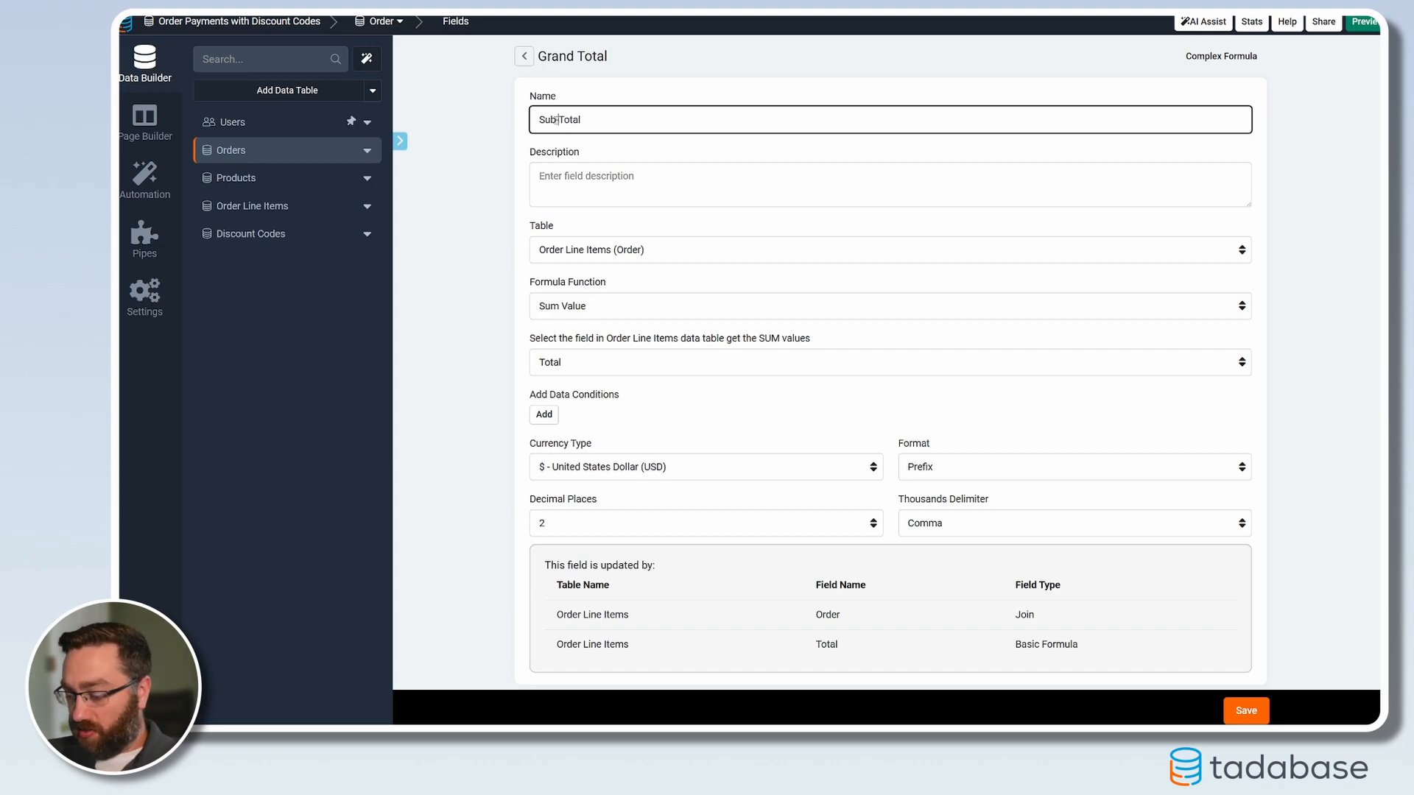
{"action": "key", "text": "Delete"}
{"action": "type", "text": "-"}
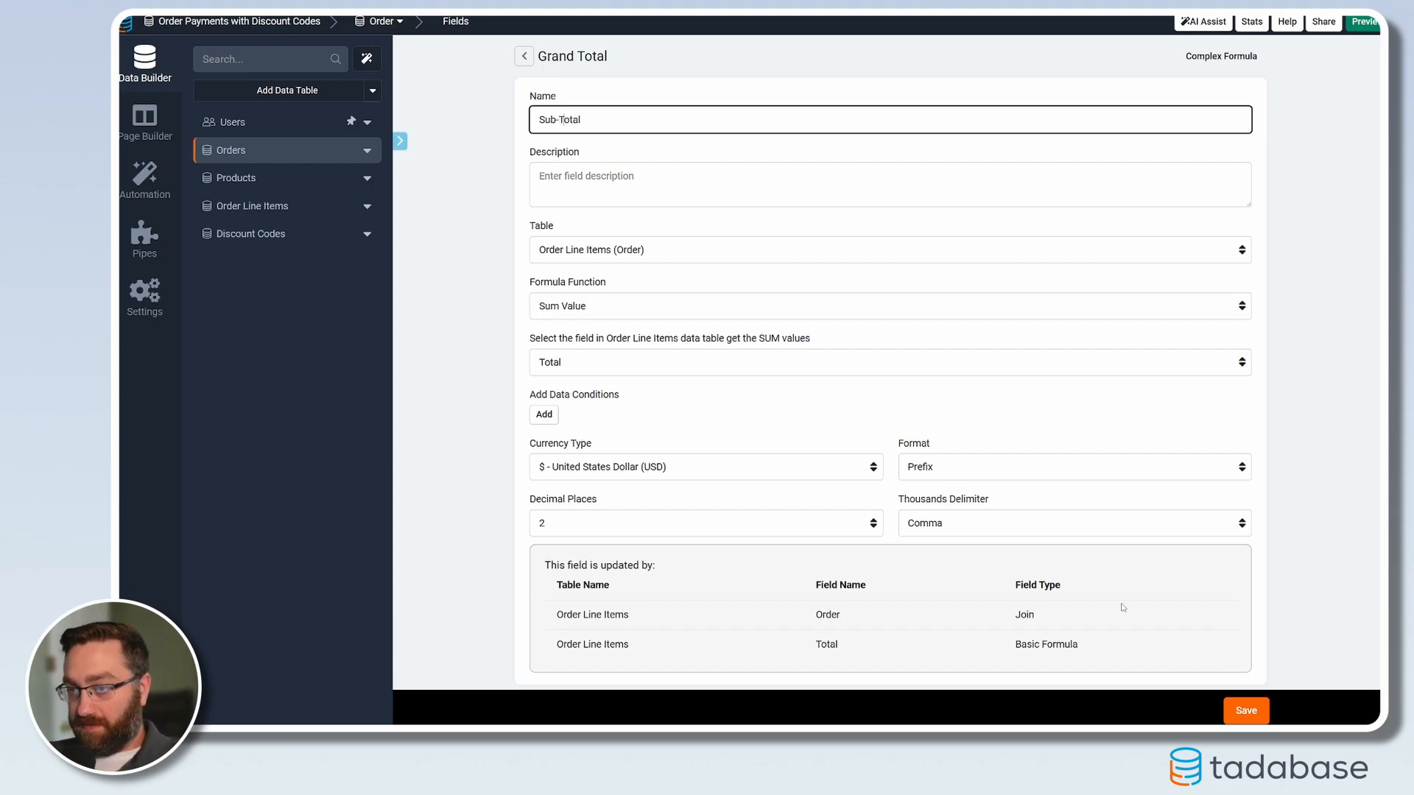
{"action": "left_click", "coordinate": [1246, 710]}
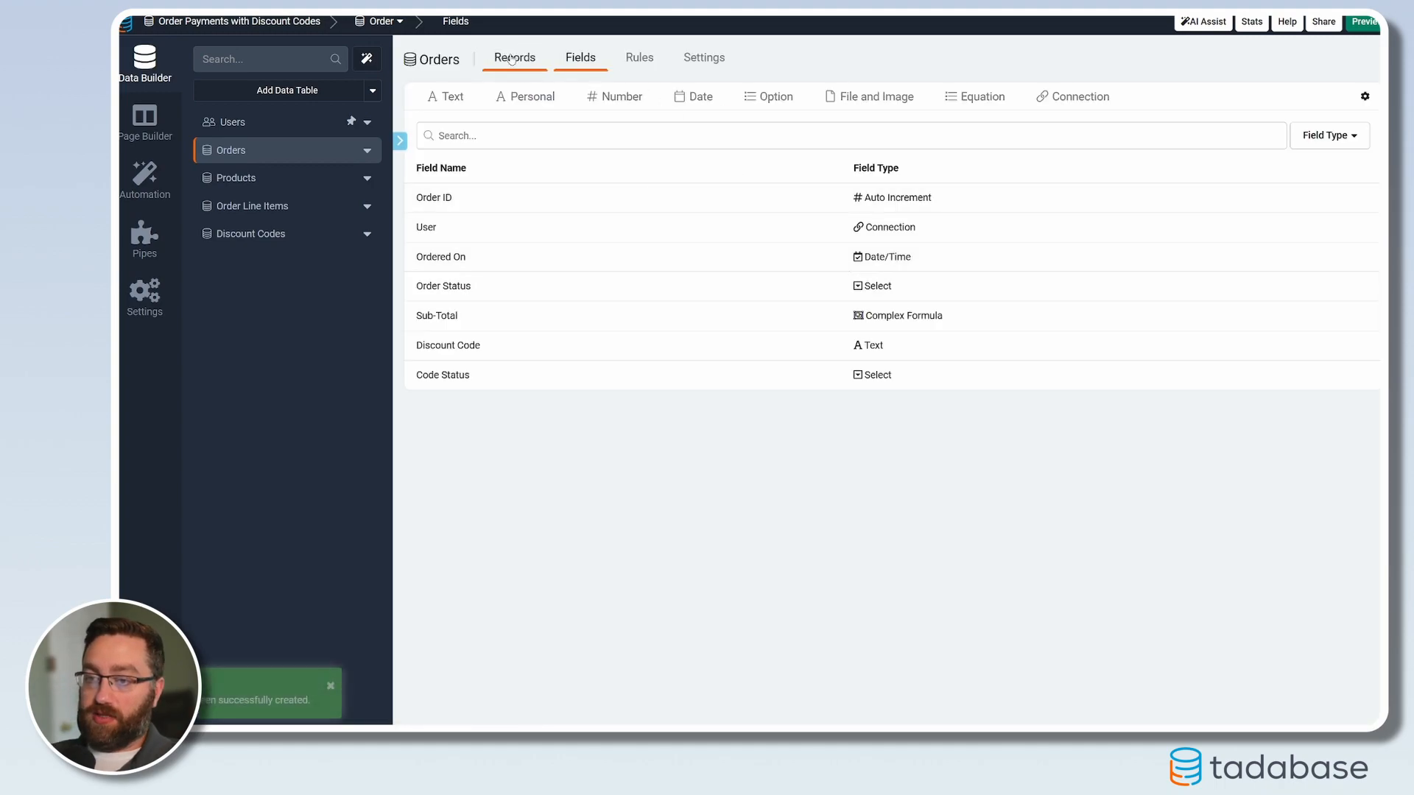
View the records of the Order Line Items table and return to the Orders table
{"action": "left_click", "coordinate": [258, 208]}
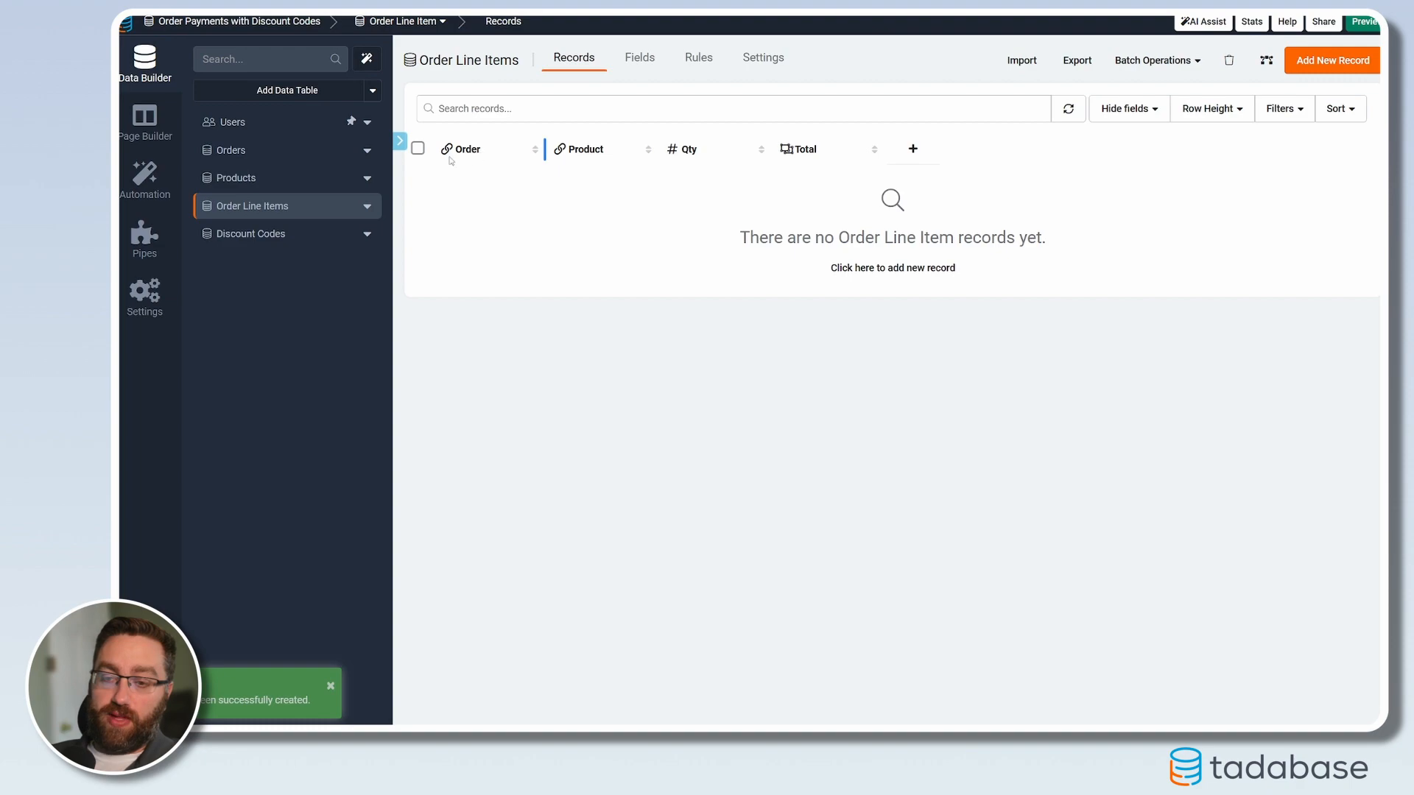
{"action": "left_click", "coordinate": [265, 151]}
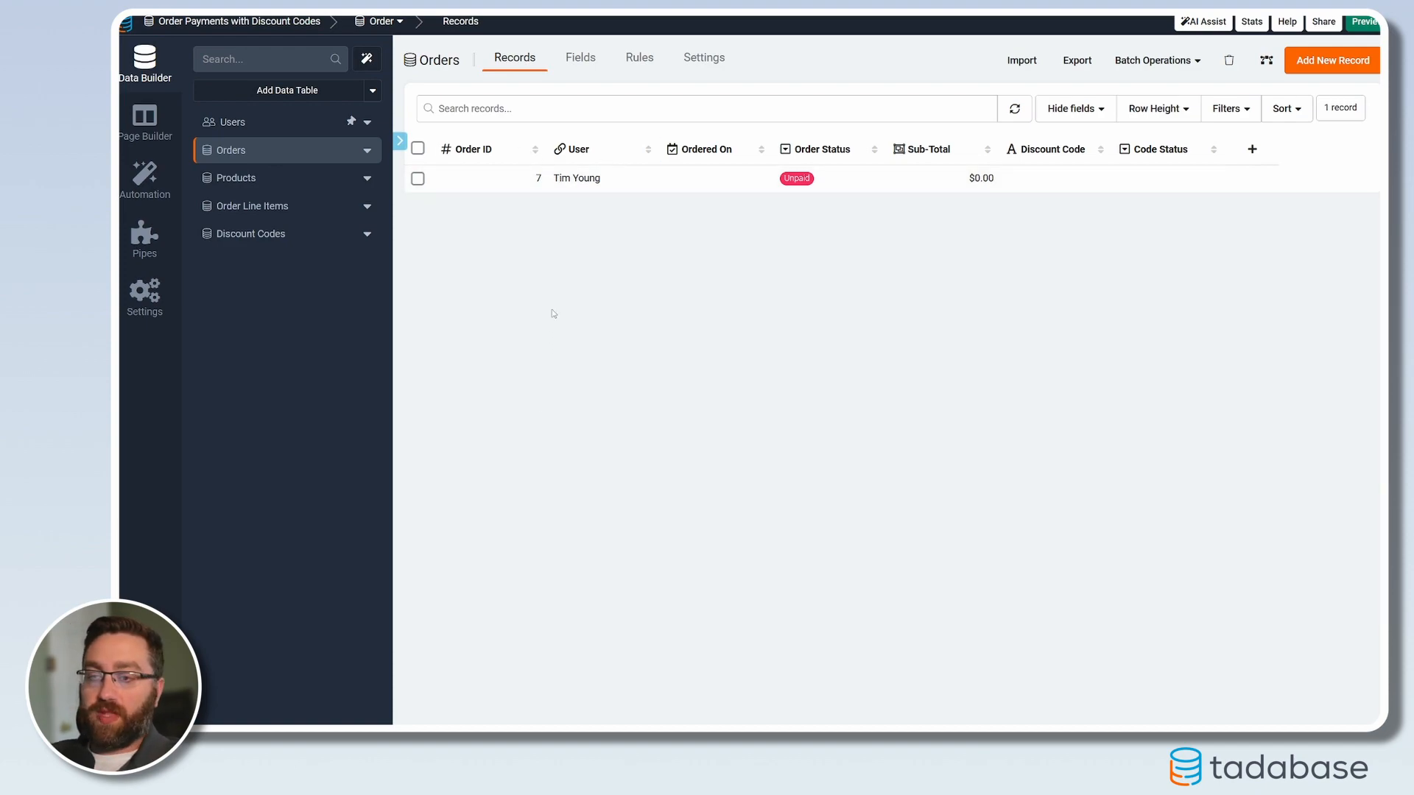
Create a number field in the Orders table and name it Discount Amount
{"action": "left_click", "coordinate": [580, 59]}
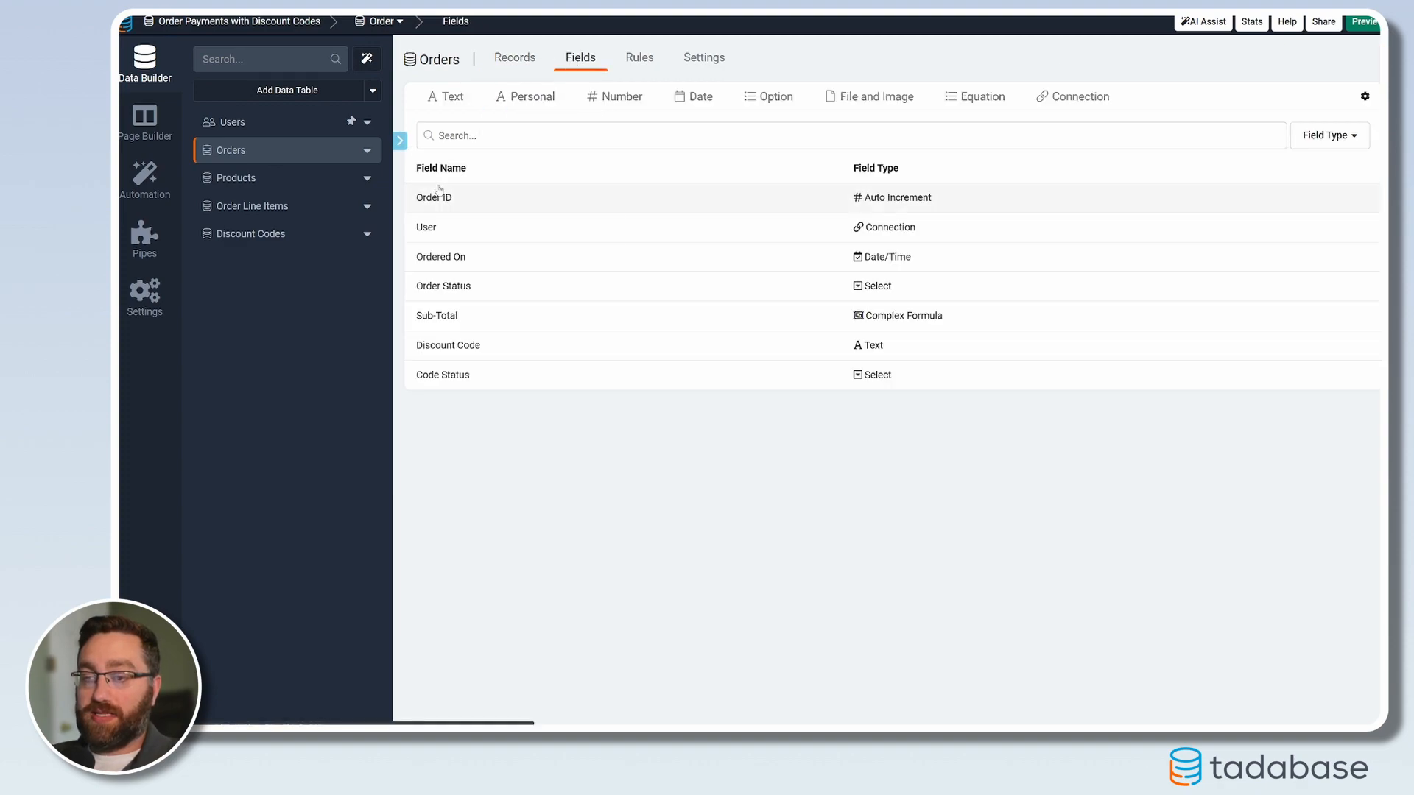
{"action": "left_click", "coordinate": [615, 96]}
{"action": "left_click", "coordinate": [615, 120]}
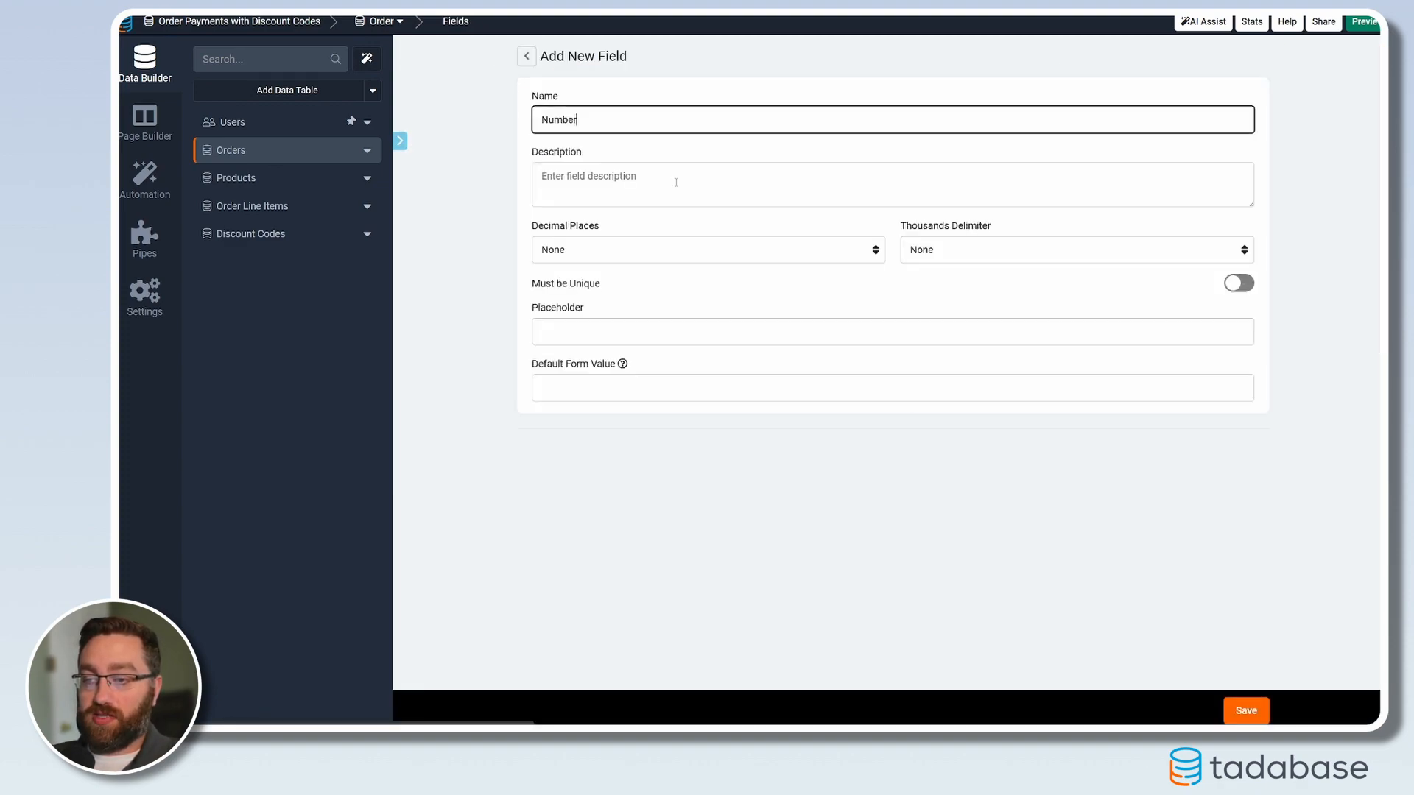
{"action": "key", "text": "ctrl+a"}
{"action": "type", "text": "Disco"}
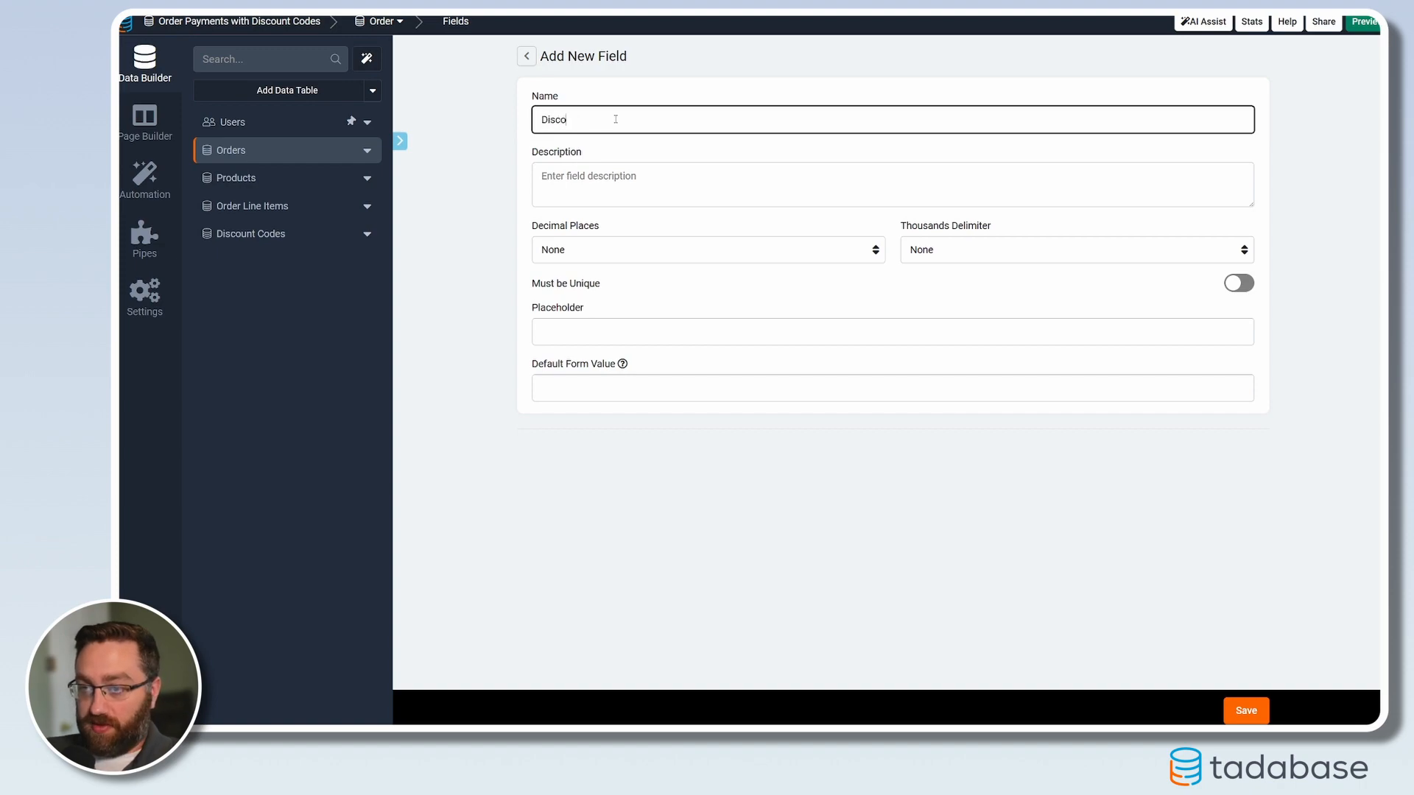
{"action": "type", "text": "unt AMou"}
{"action": "key", "text": "BackSpace"}
{"action": "key", "text": "BackSpace"}
{"action": "key", "text": "BackSpace"}
{"action": "type", "text": "mount"}
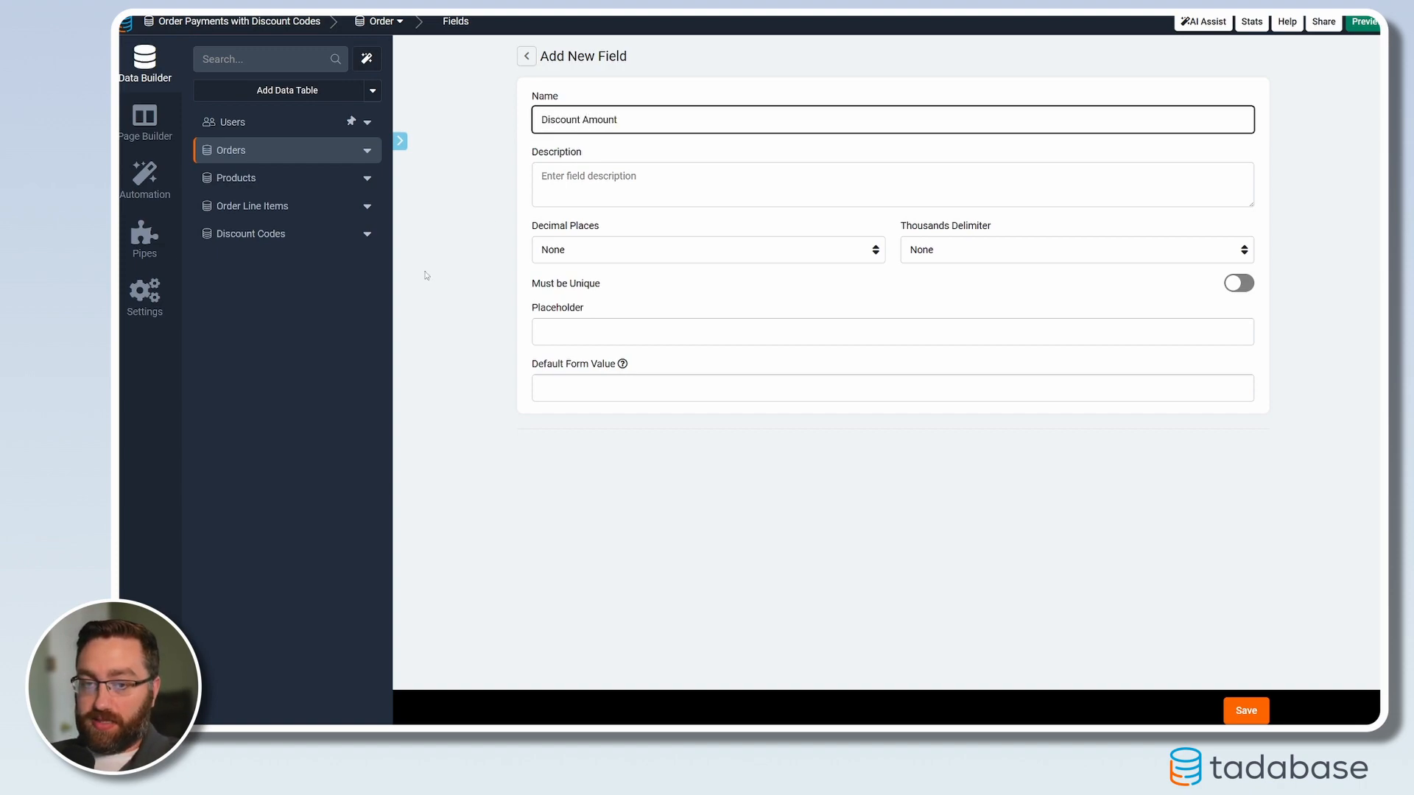
Set the Discount Amount field's decimal places to 2 and save the field
{"action": "left_click", "coordinate": [609, 250]}
{"action": "left_click", "coordinate": [595, 309]}
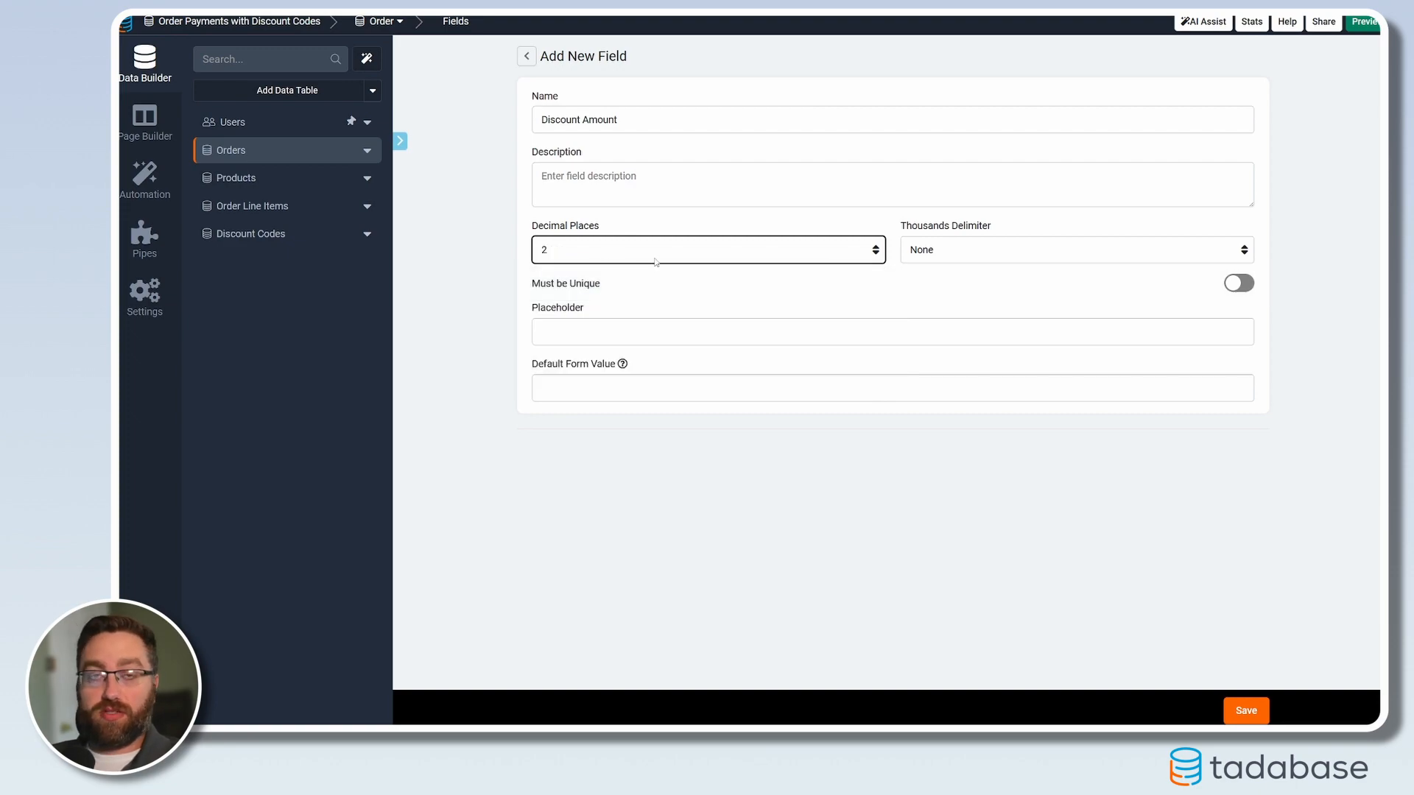
{"action": "left_click", "coordinate": [1246, 710]}
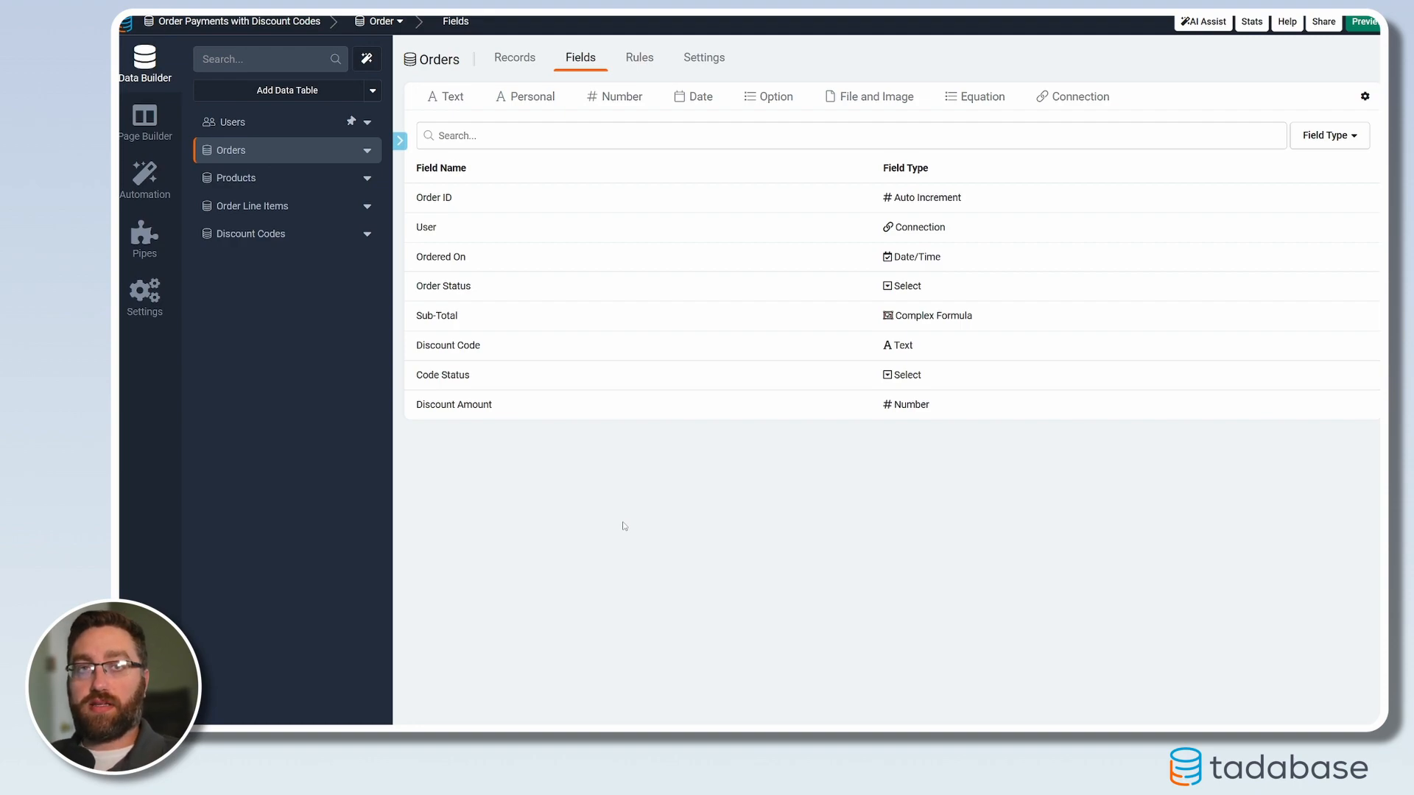
Create a number formula field in the Orders table and name it Amount Saved
{"action": "left_click", "coordinate": [986, 98]}
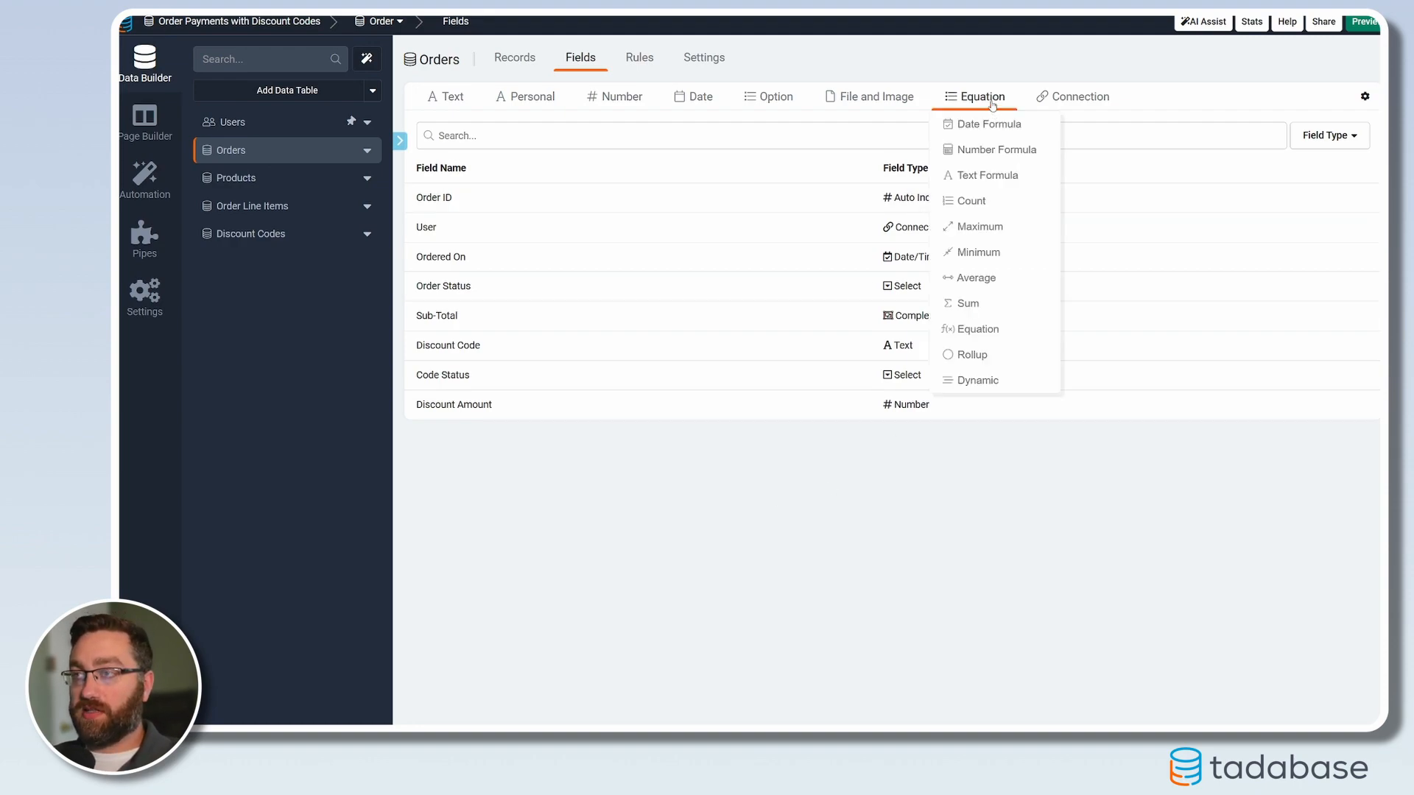
{"action": "left_click", "coordinate": [990, 151]}
{"action": "key", "text": "ctrl+a"}
{"action": "type", "text": "Amount Saved"}
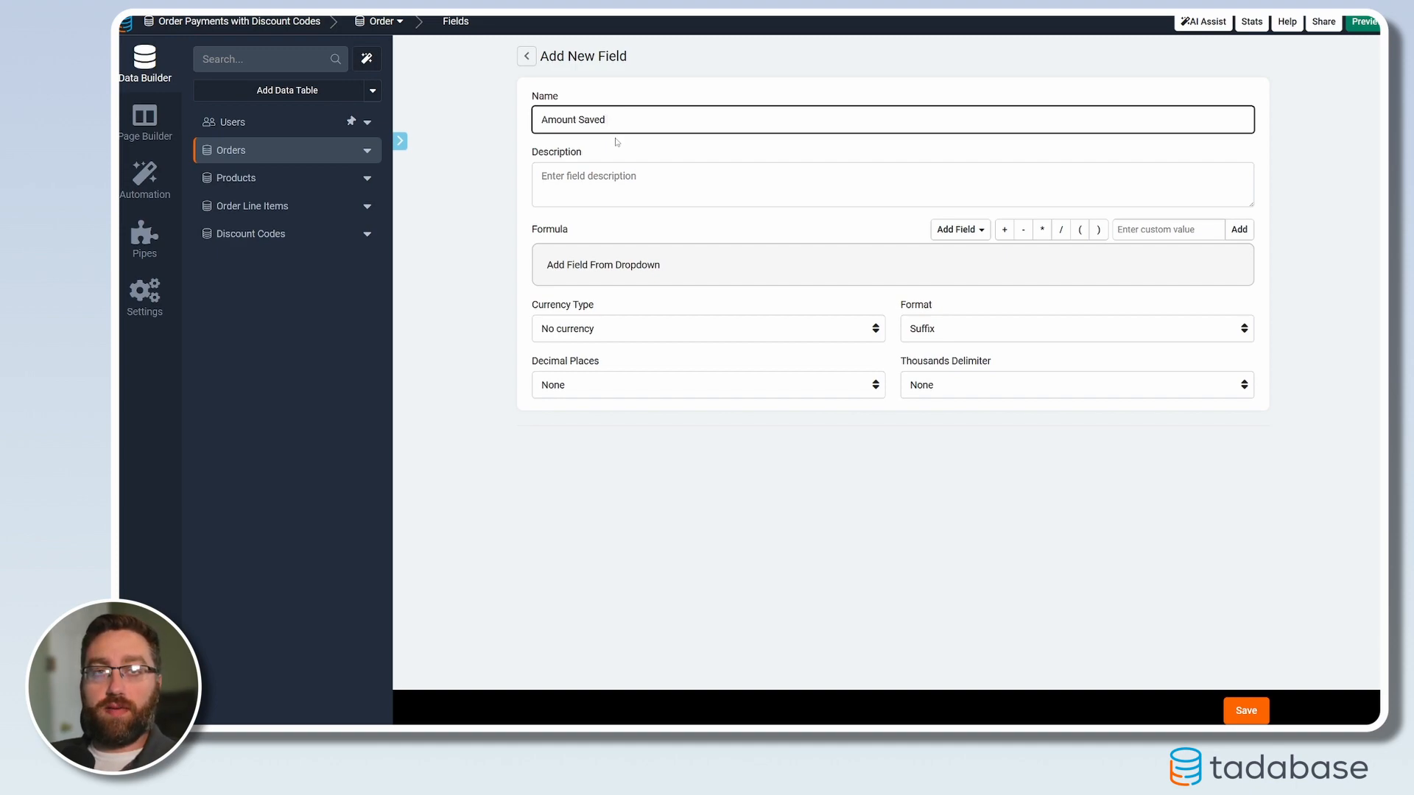
{"action": "left_click", "coordinate": [475, 293]}
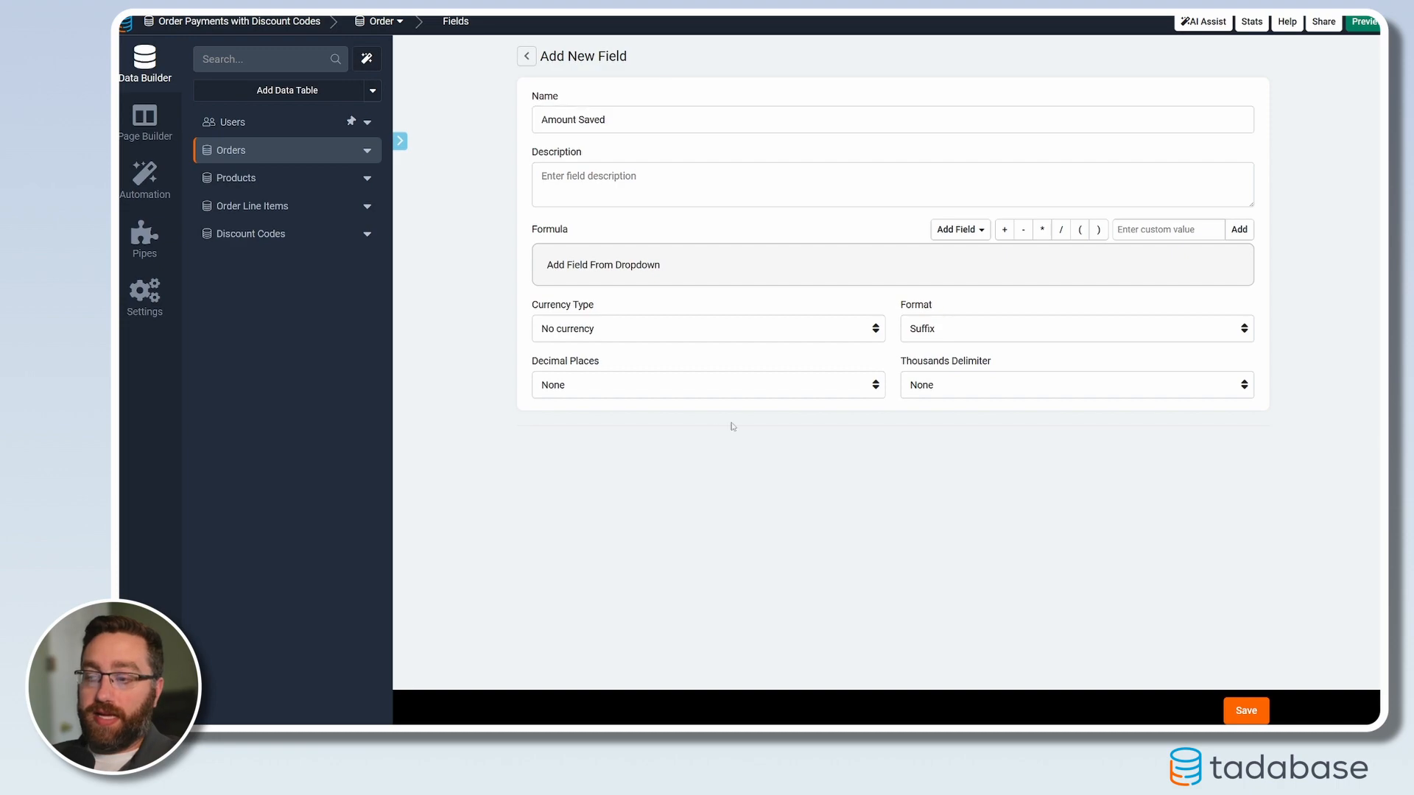
Build the Amount Saved formula as Sub-Total*Discount Amount
{"action": "left_click", "coordinate": [953, 234]}
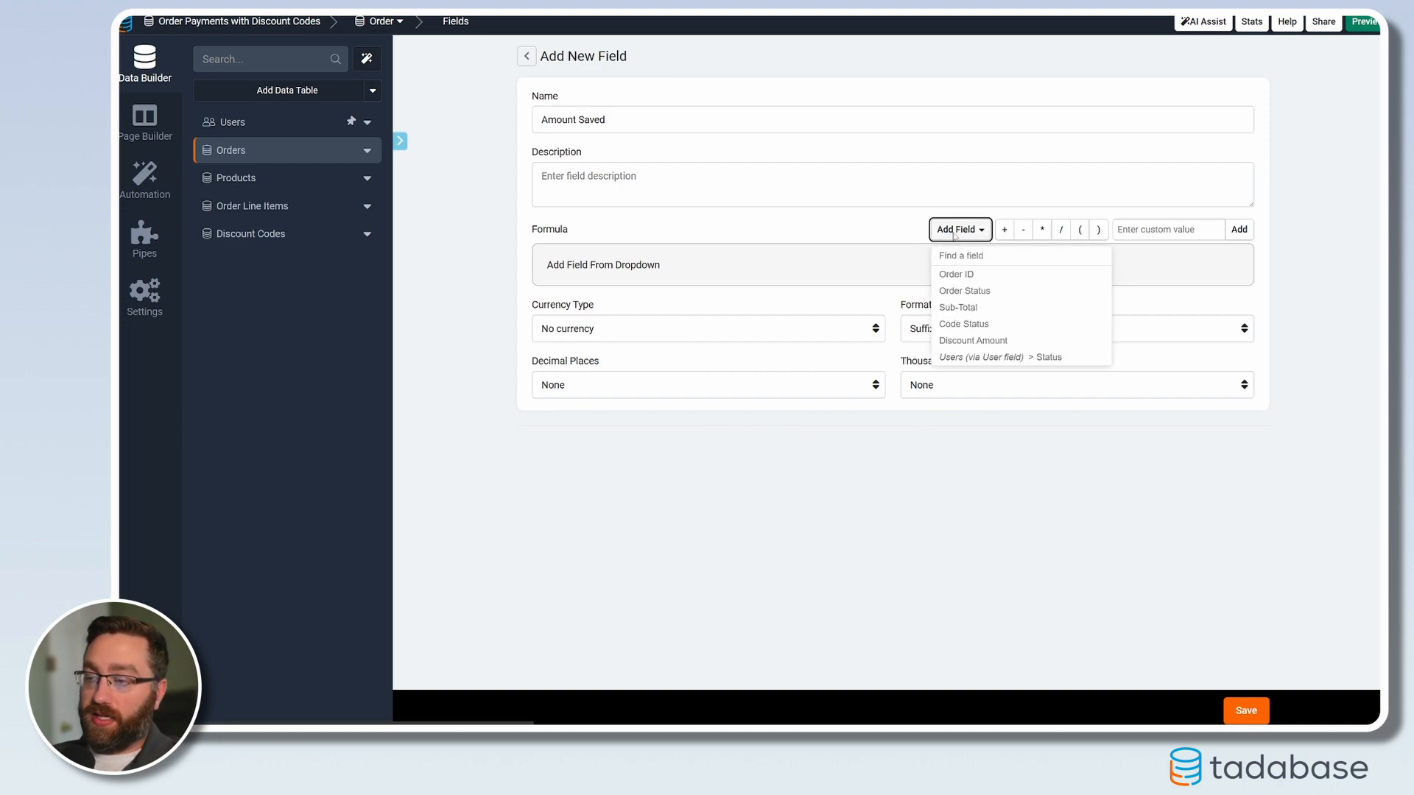
{"action": "left_click", "coordinate": [963, 309]}
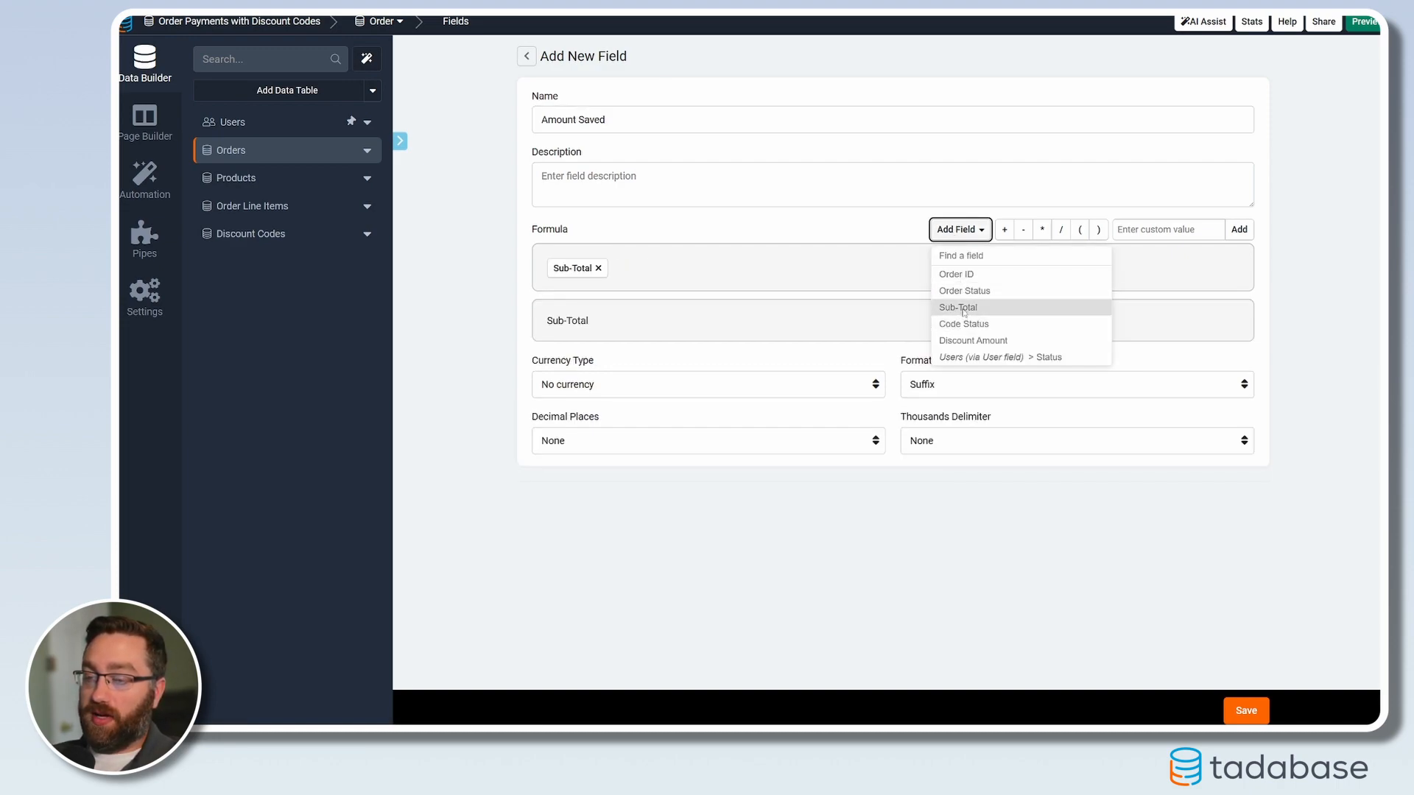
{"action": "left_click", "coordinate": [1043, 230]}
{"action": "left_click", "coordinate": [959, 229]}
{"action": "left_click", "coordinate": [983, 341]}
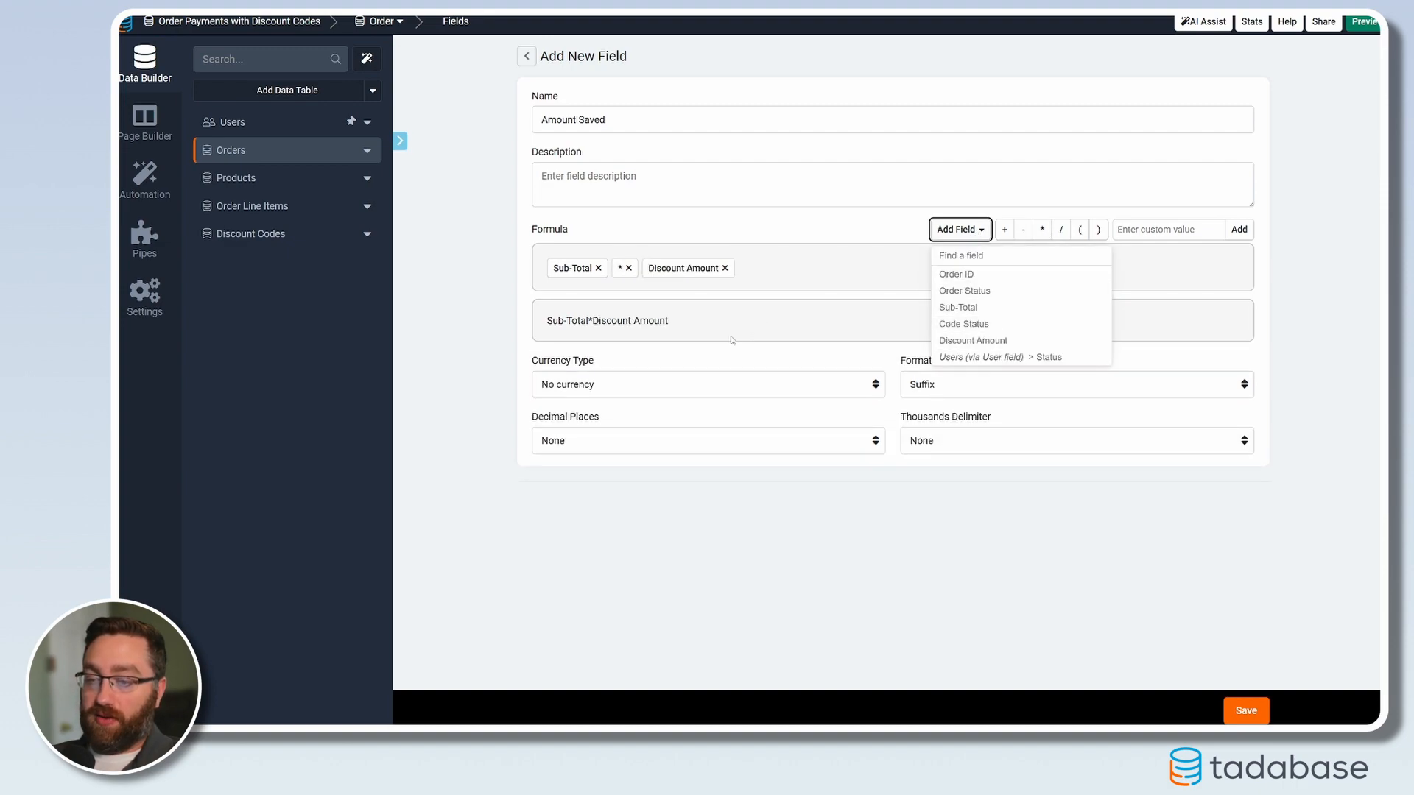
{"action": "left_click", "coordinate": [782, 301]}
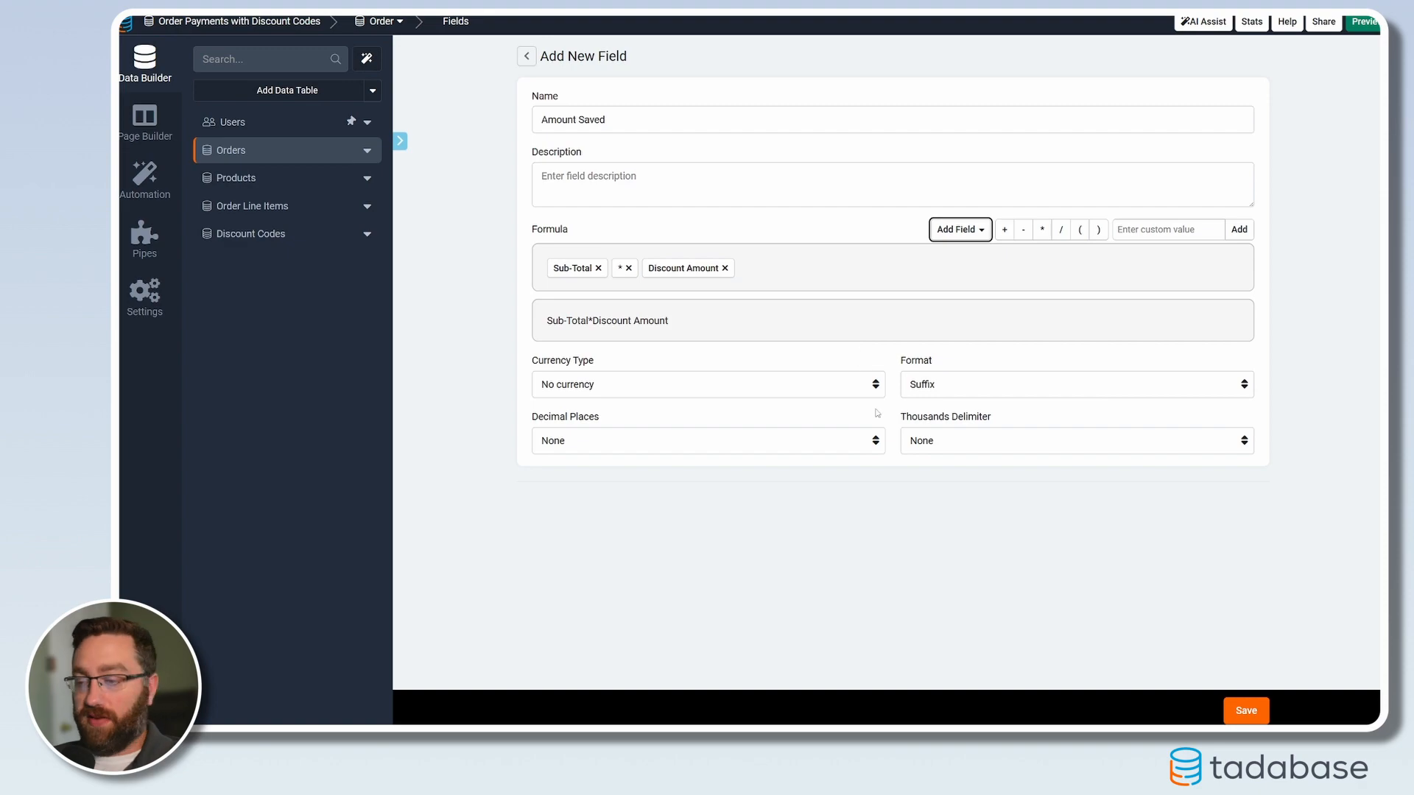
Set Amount Saved to United States Dollar (USD) with 2 decimal places, choose its symbol format and thousands delimiter, and save the field
{"action": "left_click", "coordinate": [847, 384]}
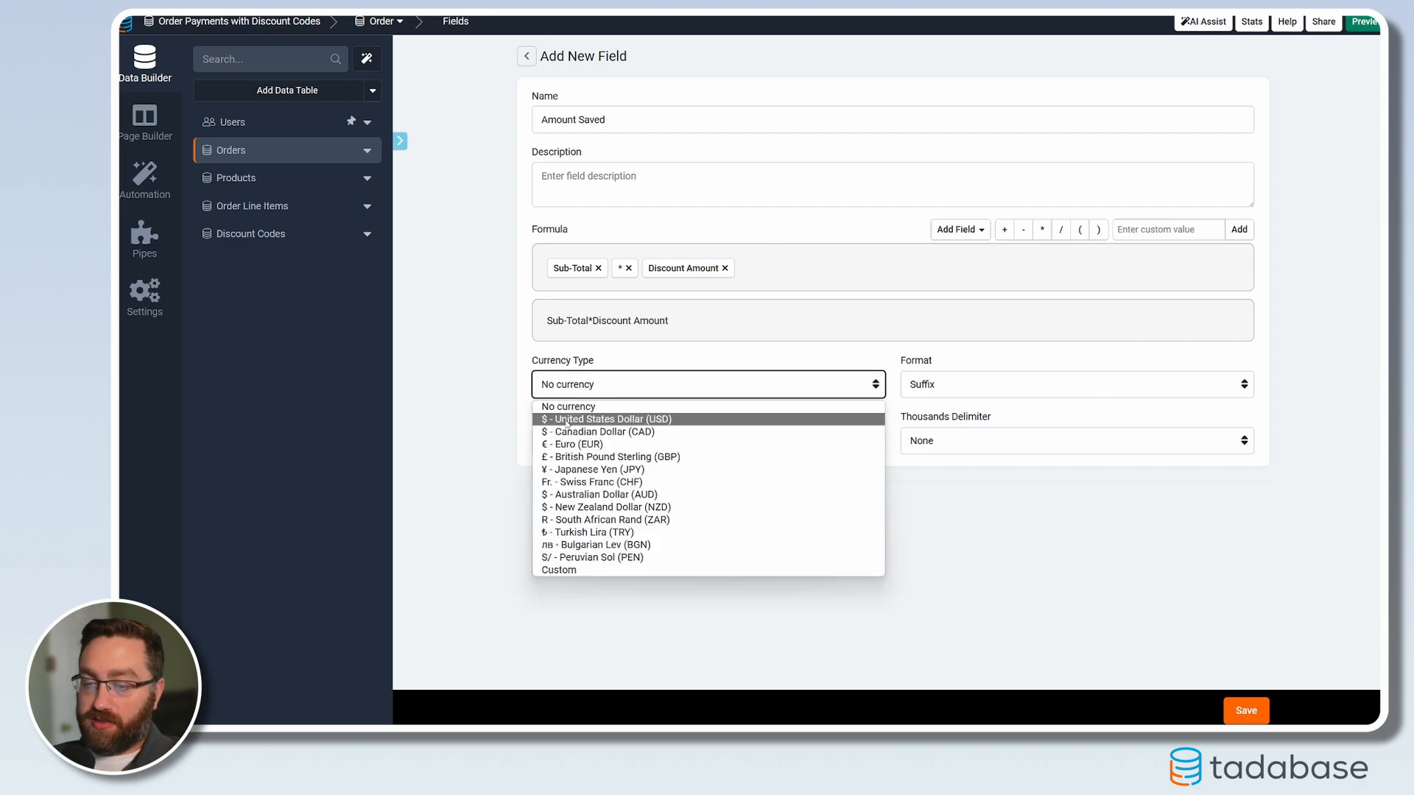
{"action": "left_click", "coordinate": [596, 419]}
{"action": "left_click", "coordinate": [951, 382]}
{"action": "left_click", "coordinate": [923, 432]}
{"action": "left_click", "coordinate": [573, 446]}
{"action": "left_click", "coordinate": [589, 501]}
{"action": "left_click", "coordinate": [950, 448]}
{"action": "left_click", "coordinate": [932, 477]}
{"action": "key", "text": "Return"}
Create a number formula field in the Orders table and name it Final Total
{"action": "left_click", "coordinate": [975, 97]}
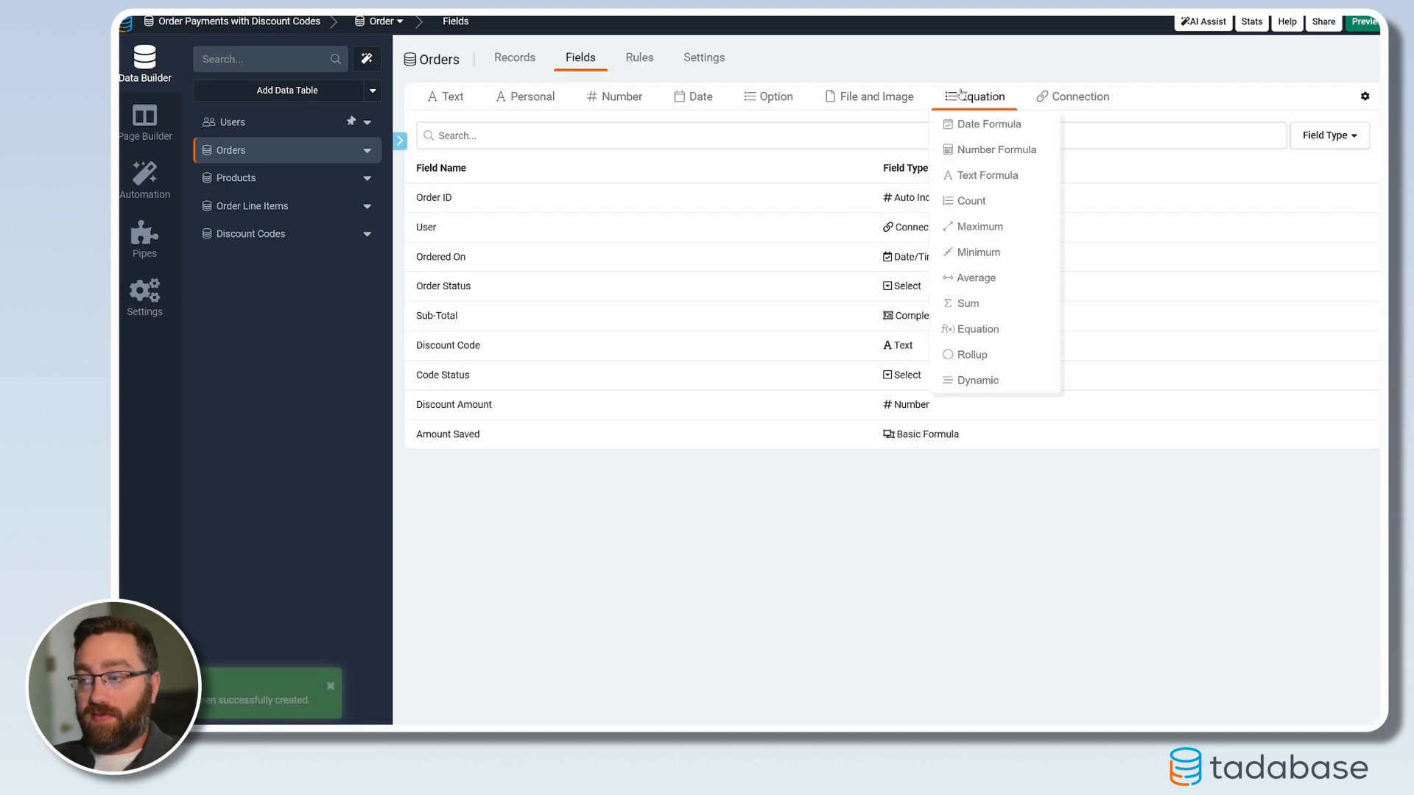
{"action": "left_click", "coordinate": [983, 156]}
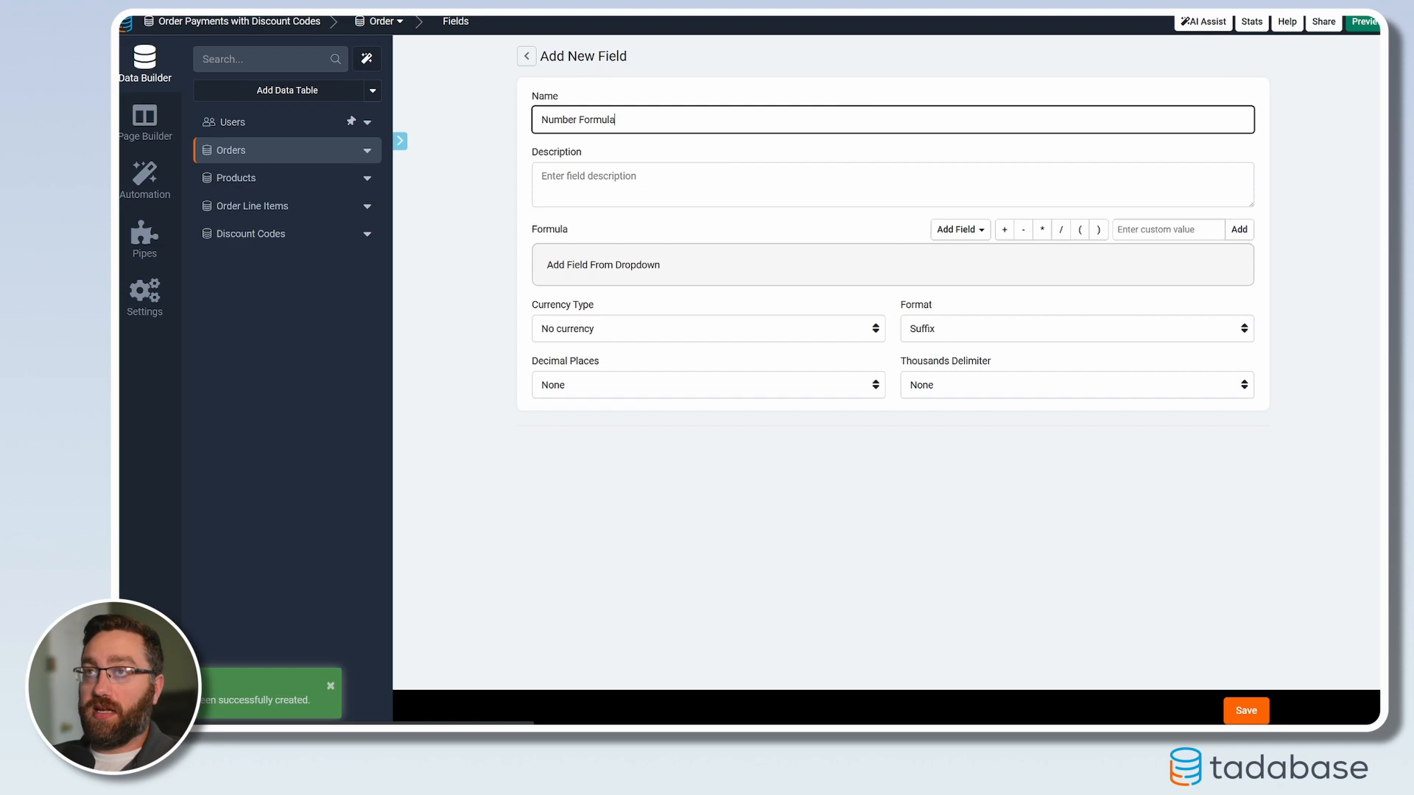
{"action": "key", "text": "ctrl+a"}
{"action": "key", "text": "BackSpace"}
{"action": "type", "text": "Final Total"}
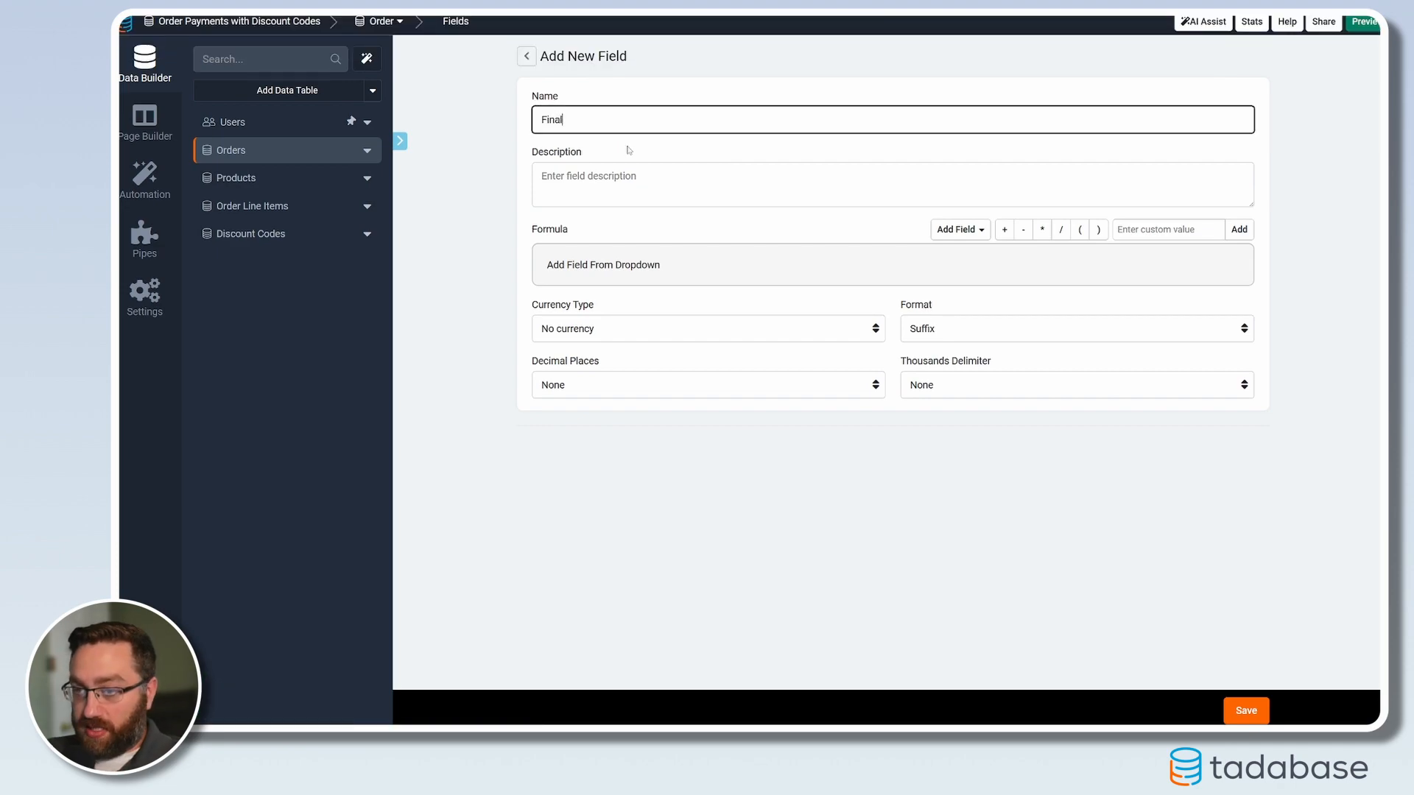
{"action": "key", "text": "Tab"}
Build the Final Total formula as (Sub-Total-(Sub-Total*Discount Amount))
{"action": "left_click", "coordinate": [983, 349]}
{"action": "left_click", "coordinate": [1079, 229]}
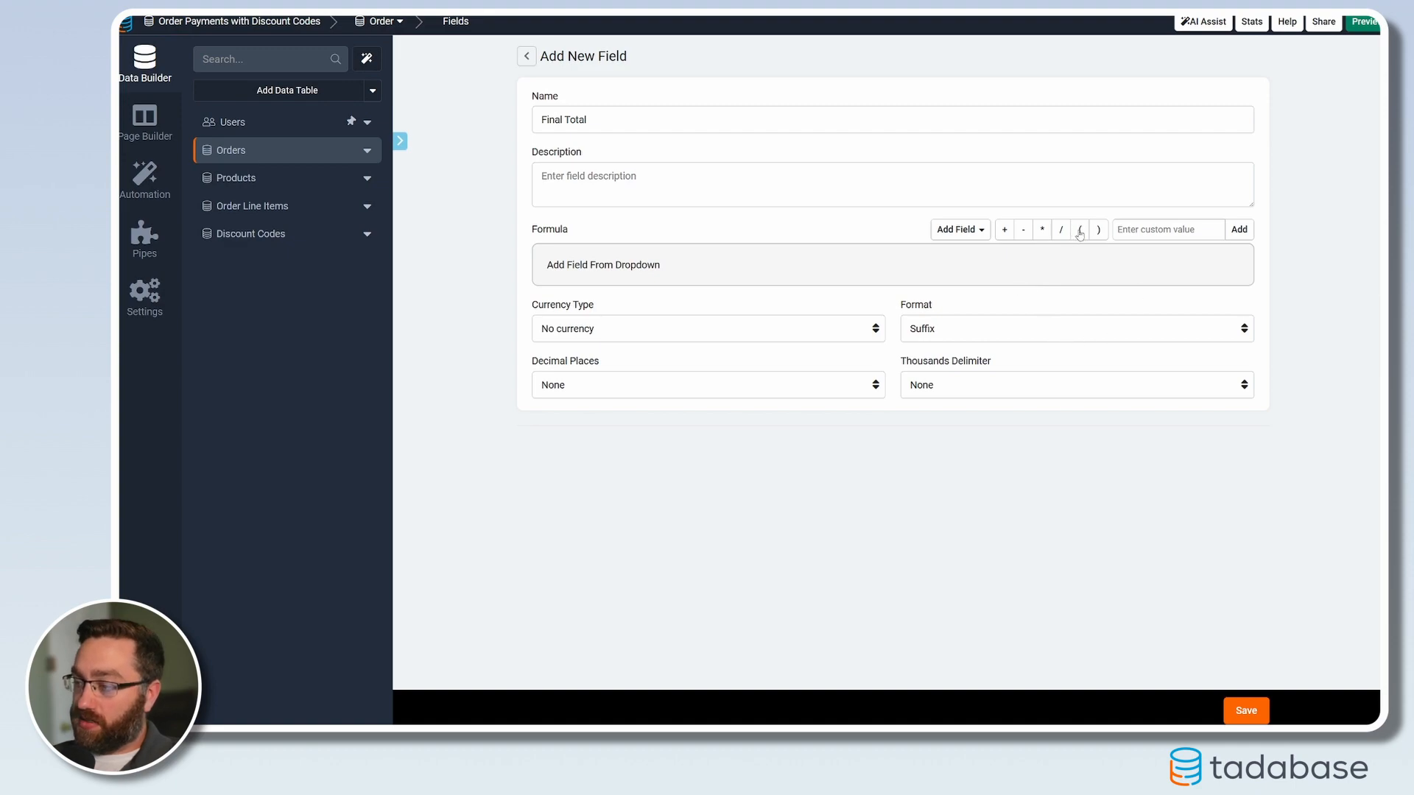
{"action": "left_click", "coordinate": [951, 233]}
{"action": "left_click", "coordinate": [958, 307]}
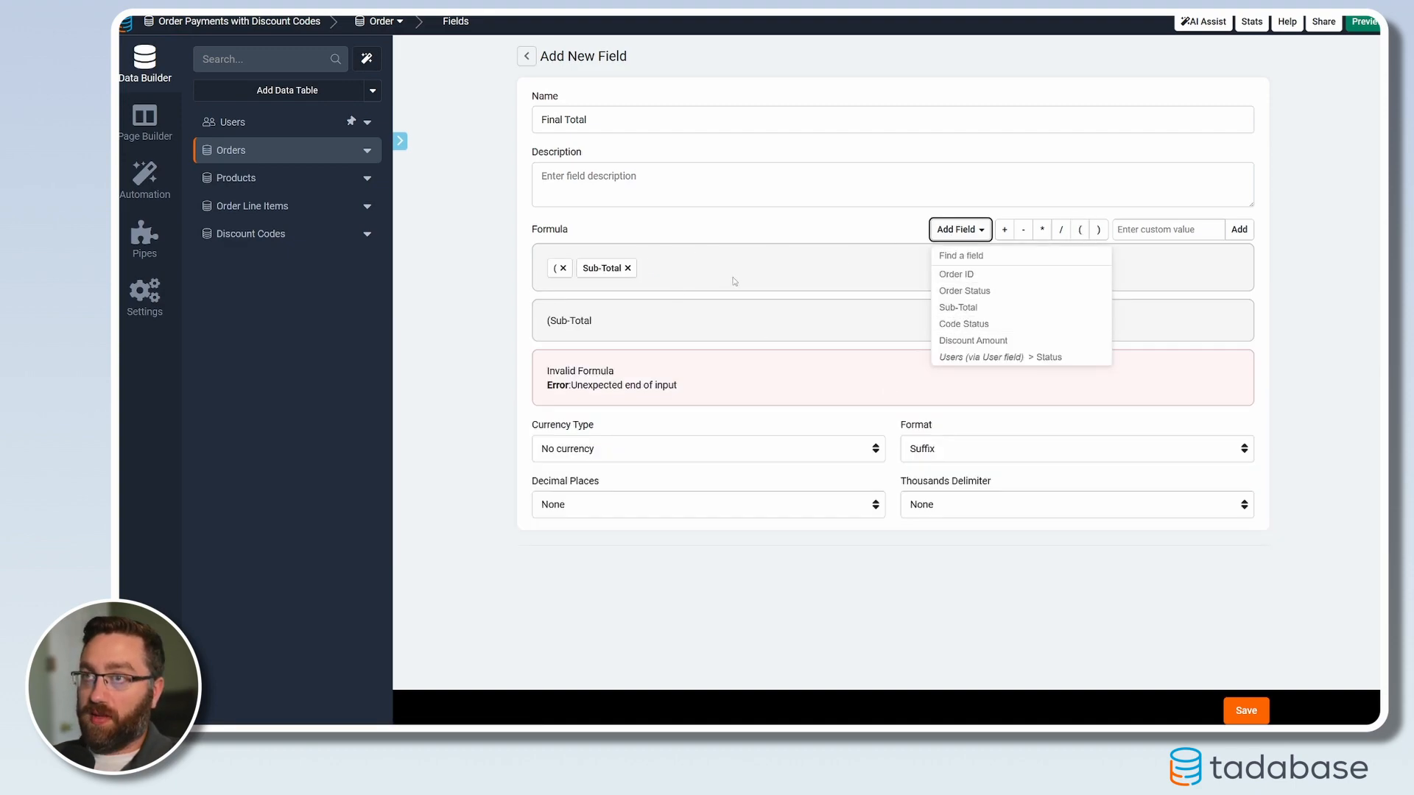
{"action": "left_click", "coordinate": [1022, 231]}
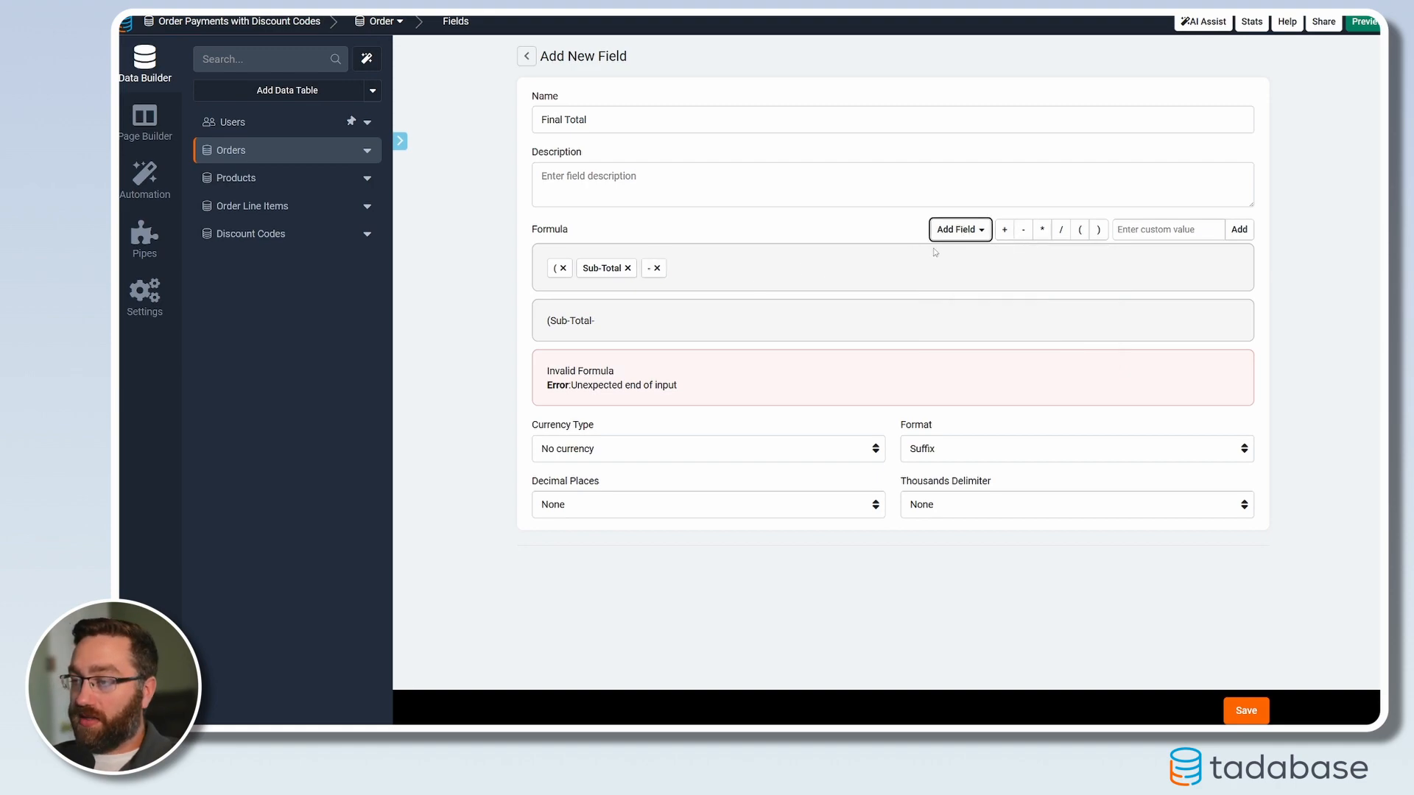
{"action": "left_click", "coordinate": [1081, 232]}
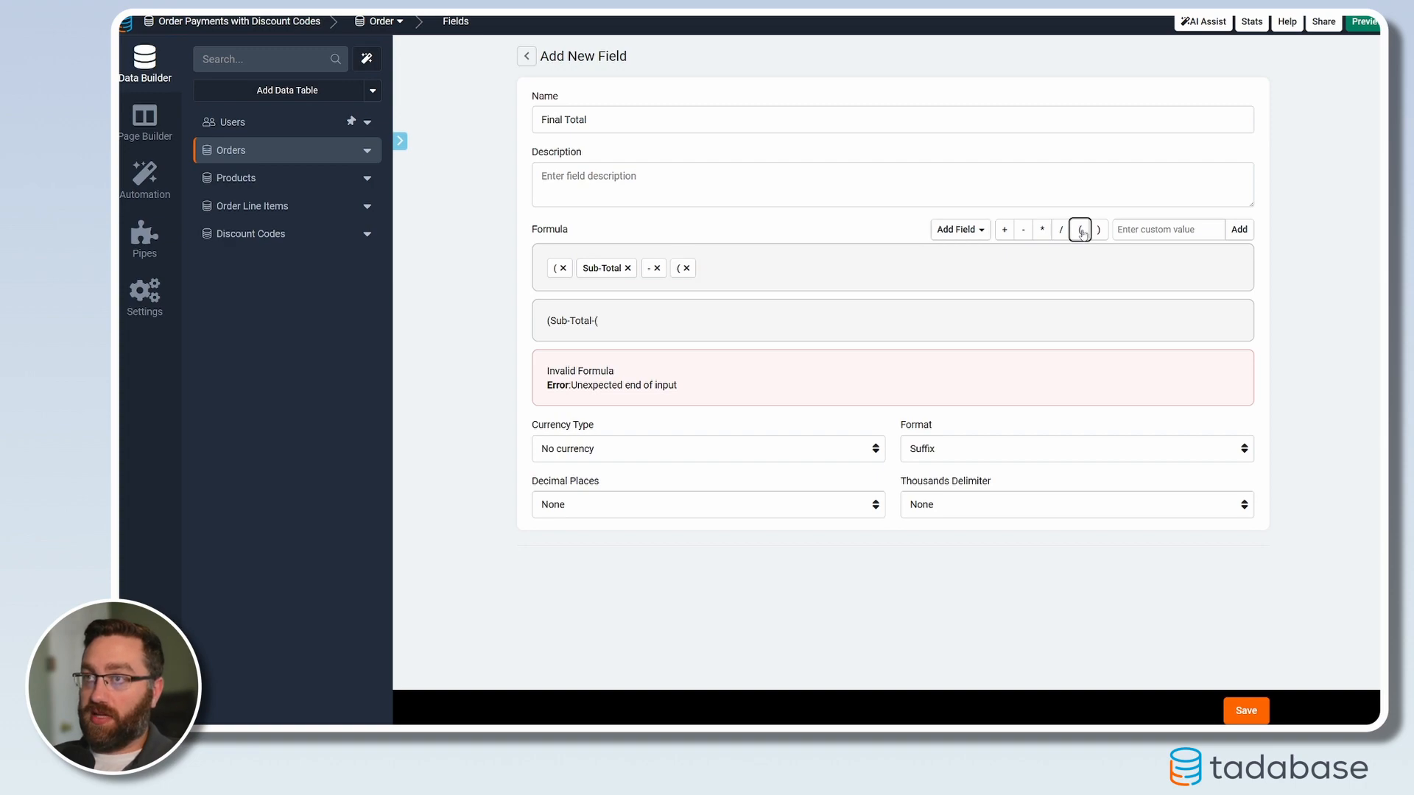
{"action": "left_click", "coordinate": [957, 230]}
{"action": "left_click", "coordinate": [960, 309]}
{"action": "left_click", "coordinate": [1042, 232]}
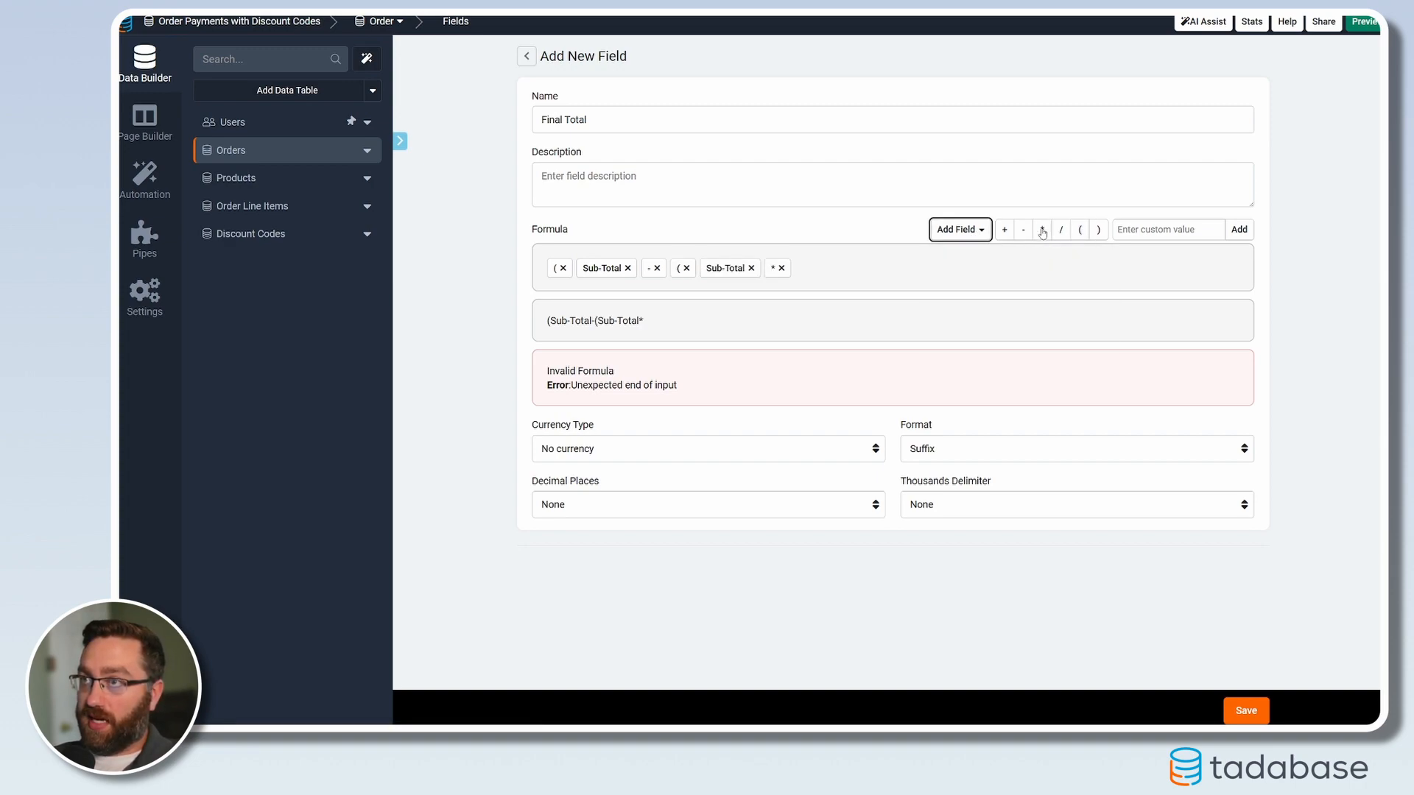
{"action": "left_click", "coordinate": [973, 233]}
{"action": "left_click", "coordinate": [975, 342]}
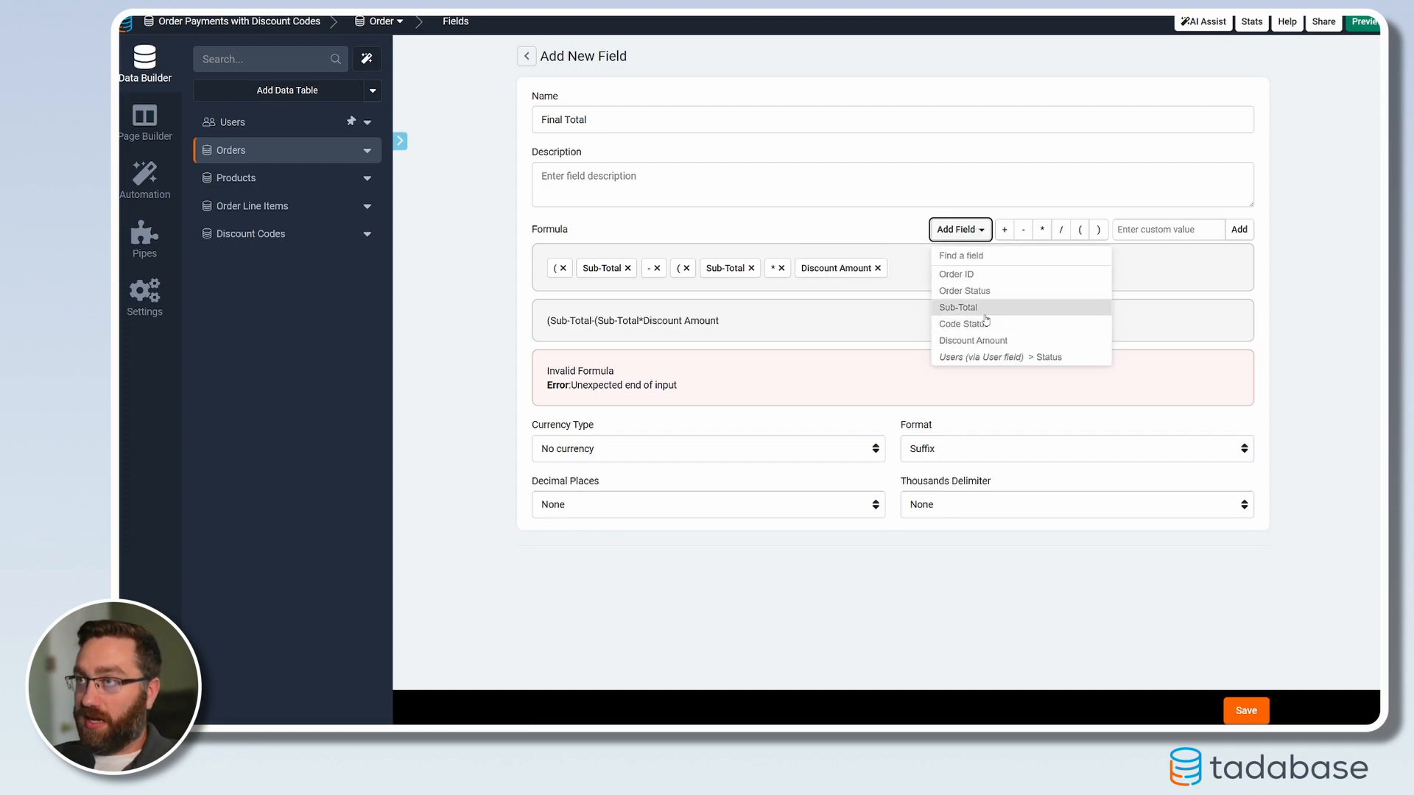
{"action": "left_click", "coordinate": [1099, 230]}
{"action": "left_click", "coordinate": [1099, 231]}
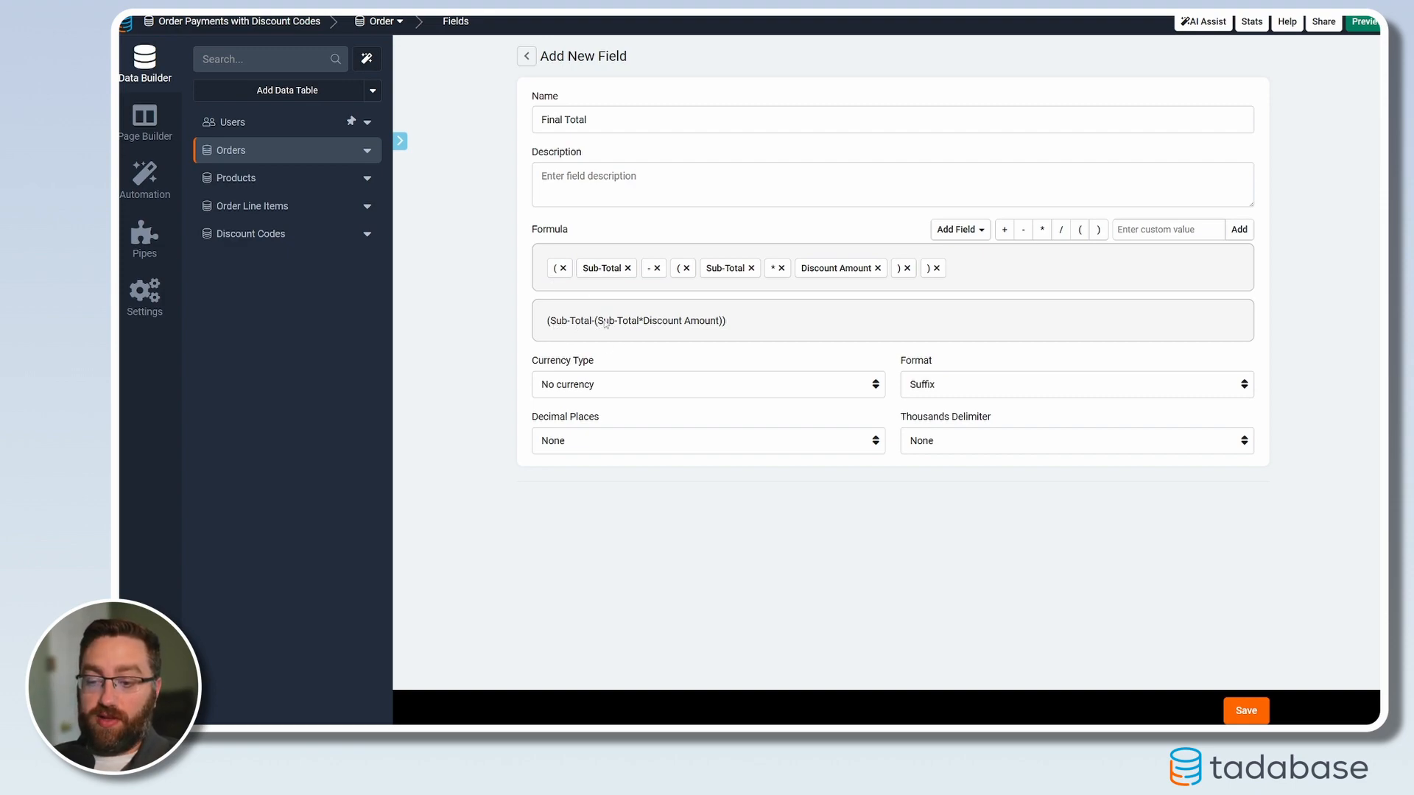
Set Final Total to United States Dollar (USD) with Prefix format and a Comma thousands delimiter, and save the field
{"action": "left_click", "coordinate": [621, 390]}
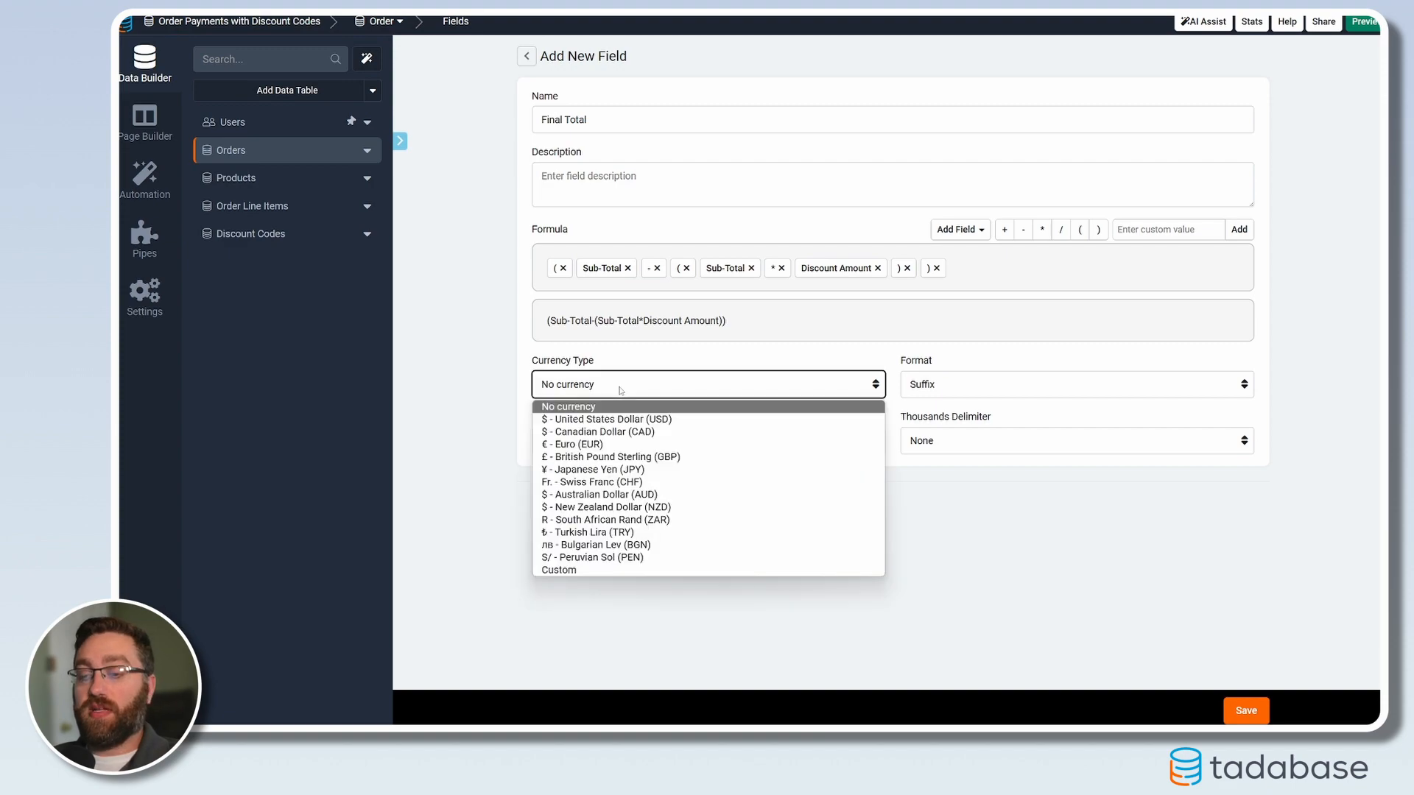
{"action": "left_click", "coordinate": [585, 419]}
{"action": "left_click", "coordinate": [936, 384]}
{"action": "left_click", "coordinate": [939, 433]}
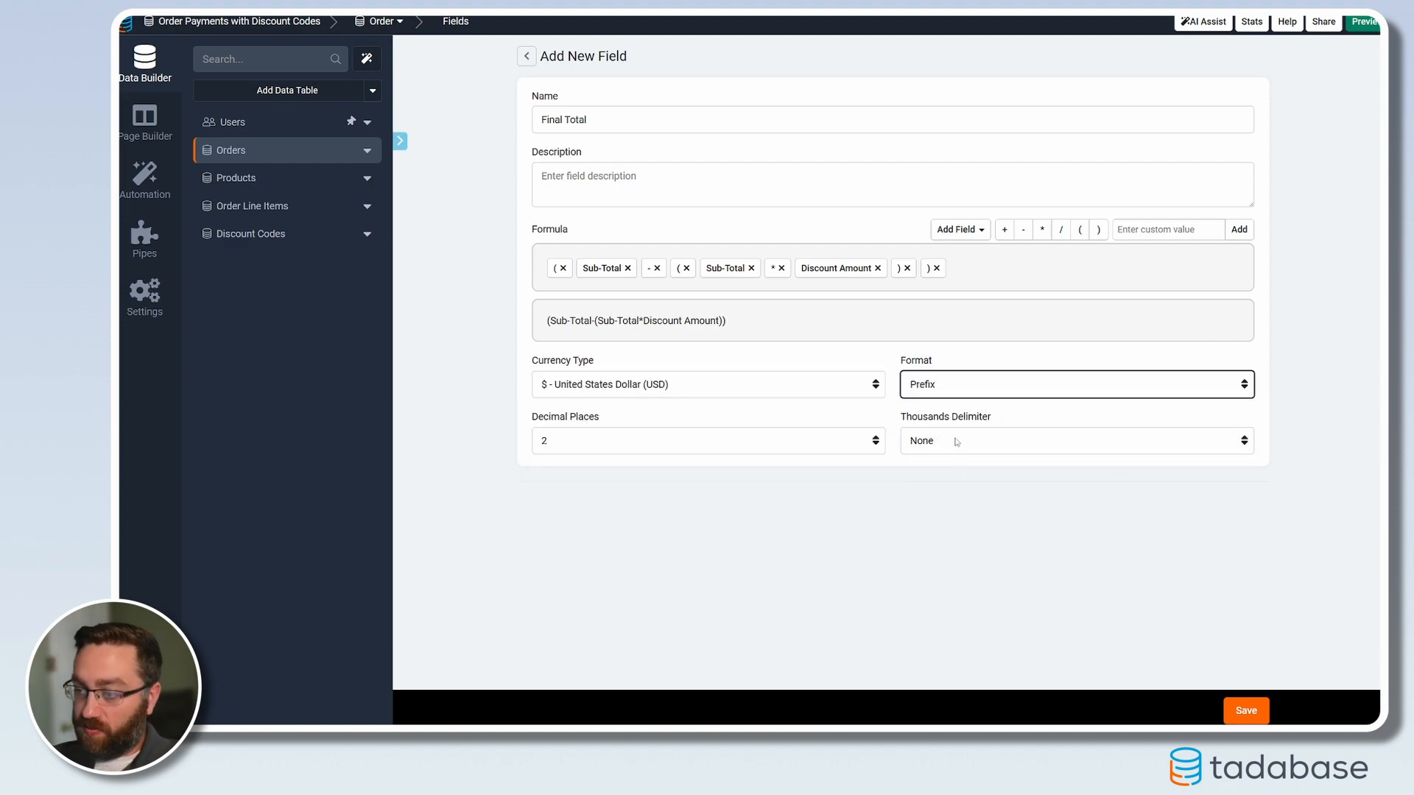
{"action": "left_click", "coordinate": [955, 443]}
{"action": "left_click", "coordinate": [942, 476]}
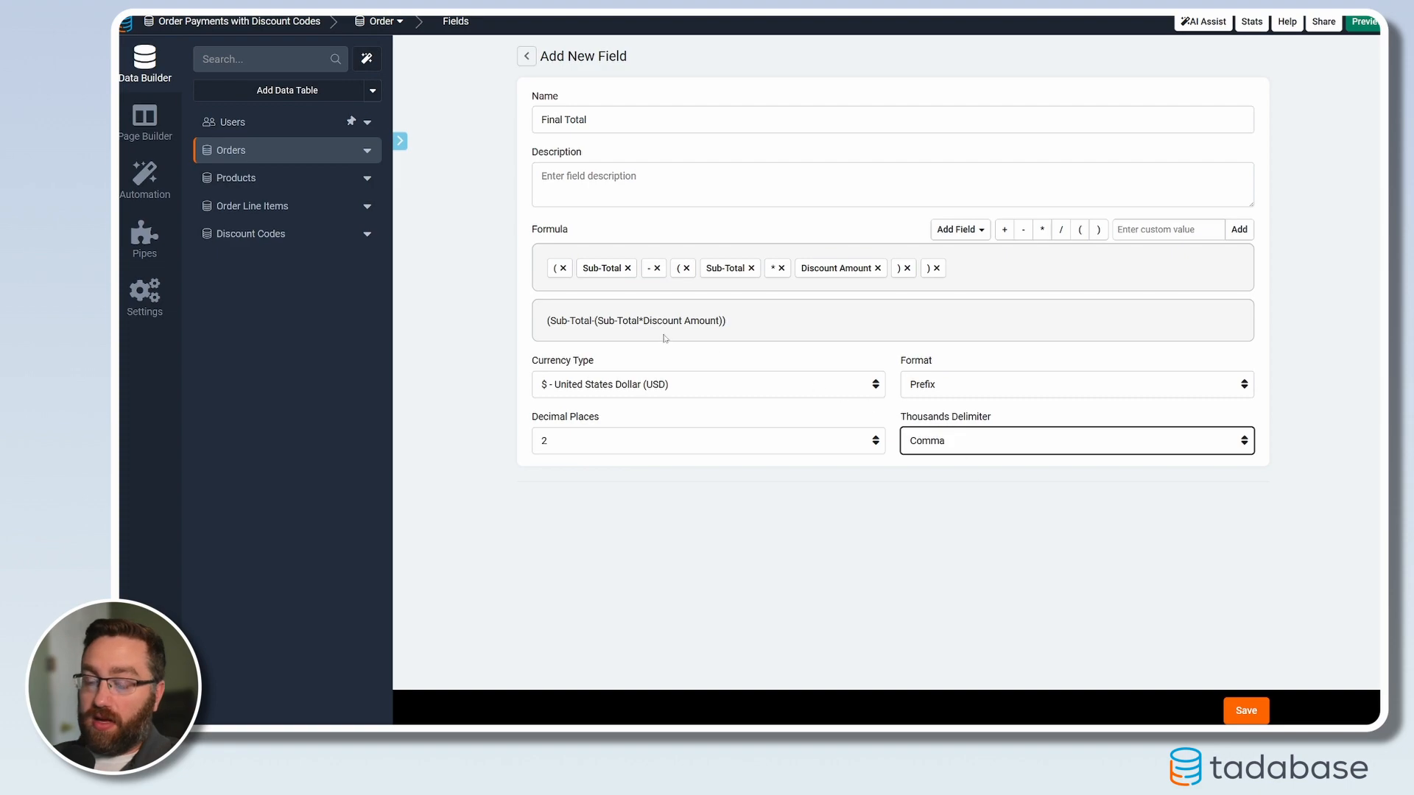
{"action": "left_click", "coordinate": [1246, 710]}
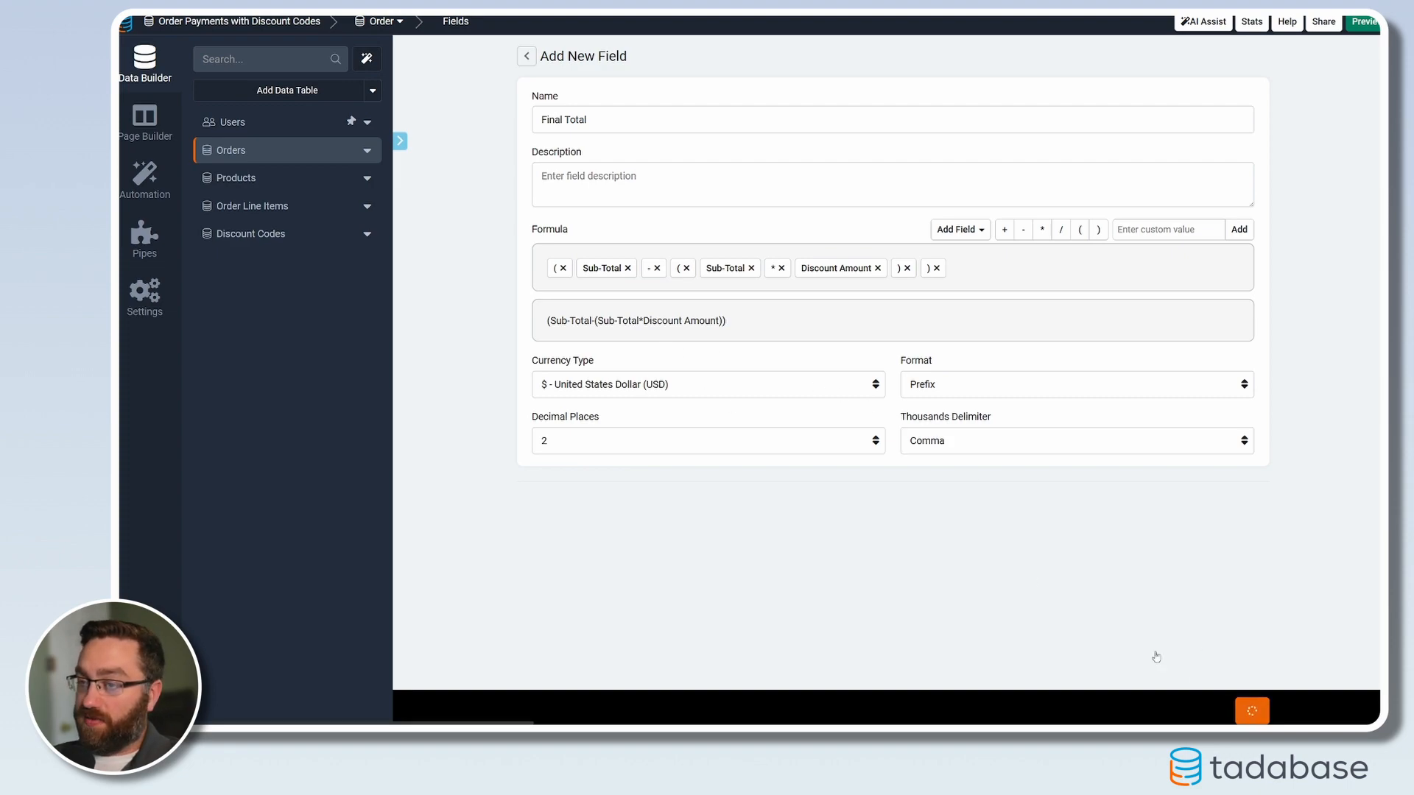
On the Order Details page, add a customized form above the Checkout form that edits this page's Orders record
{"action": "left_click", "coordinate": [514, 58]}
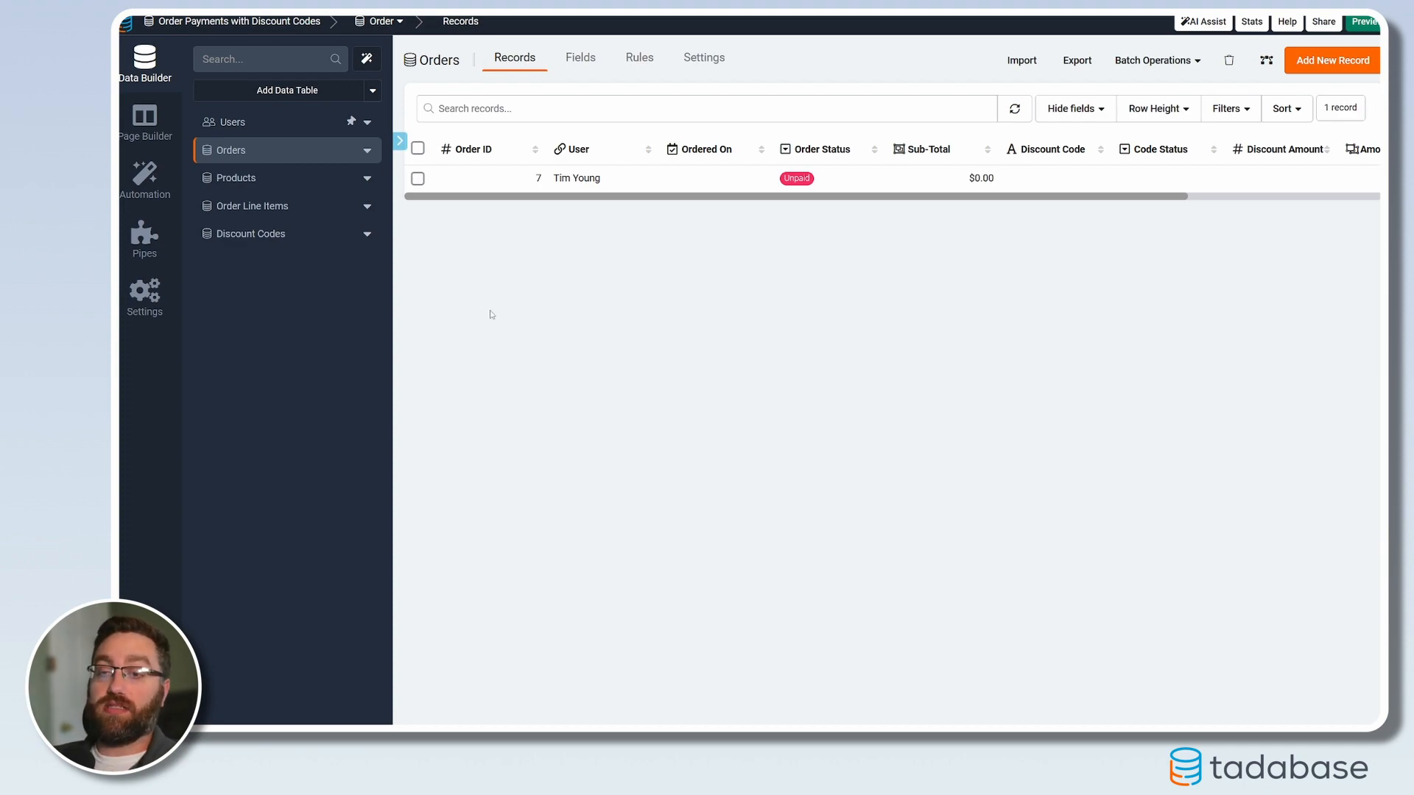
{"action": "left_click", "coordinate": [145, 119]}
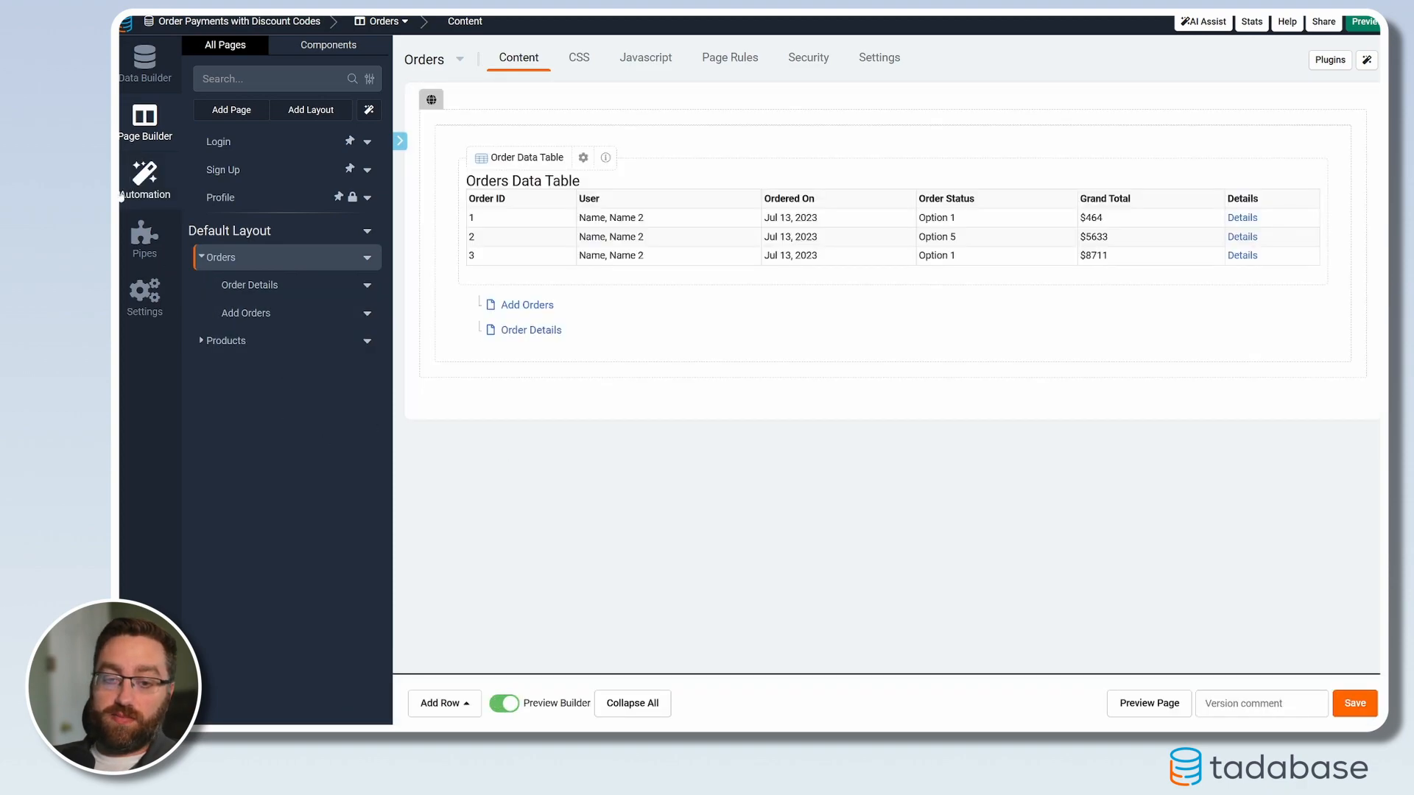
{"action": "left_click", "coordinate": [228, 285]}
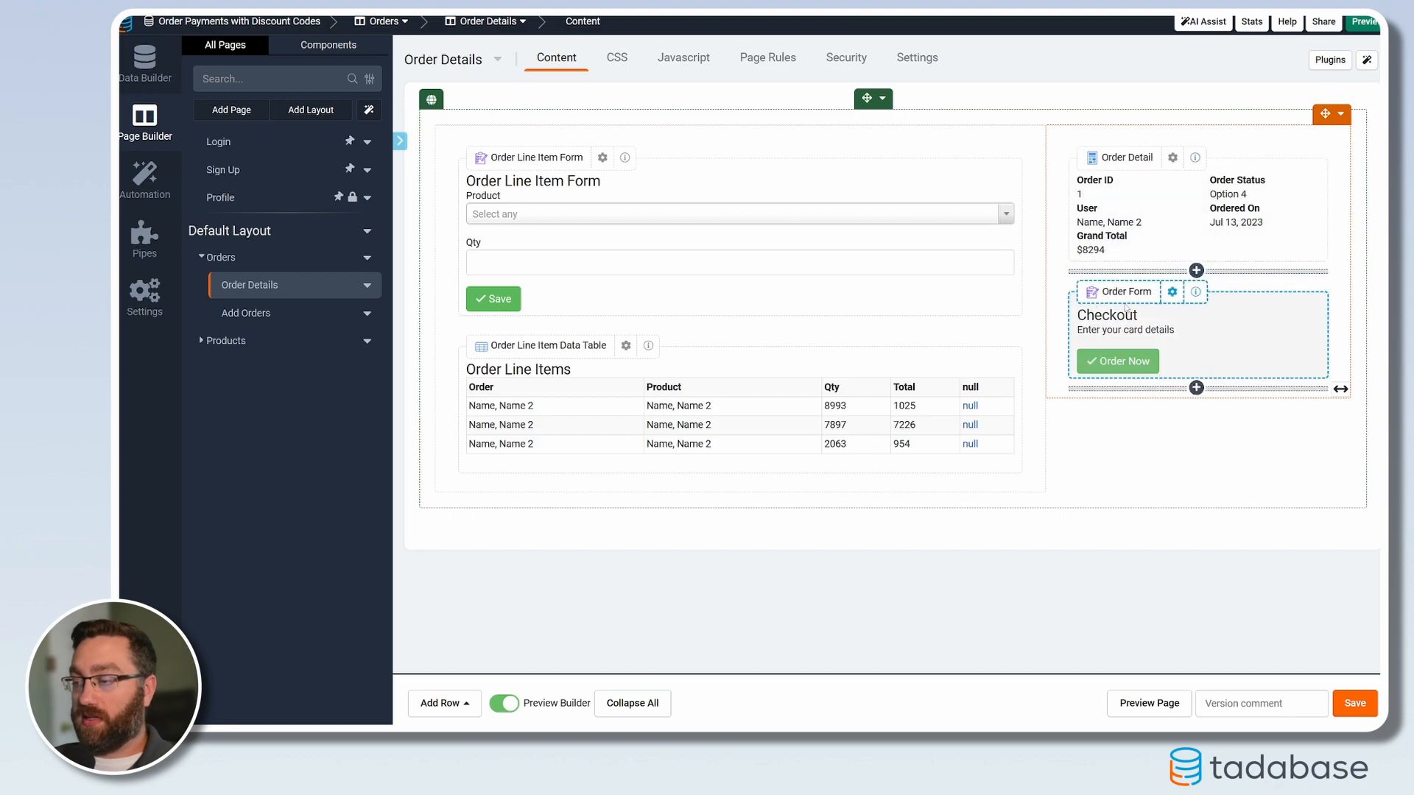
{"action": "left_click", "coordinate": [1196, 270]}
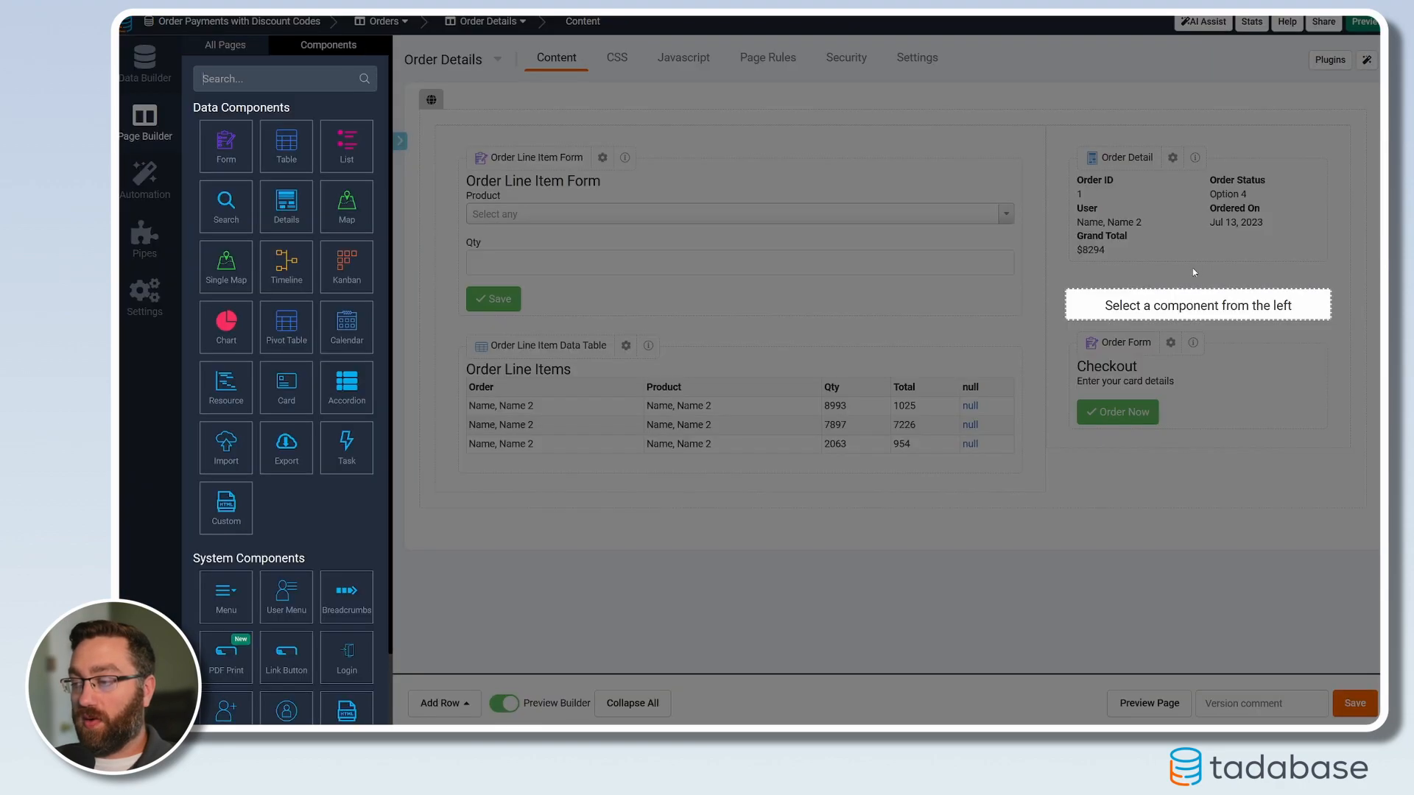
{"action": "left_click", "coordinate": [232, 148]}
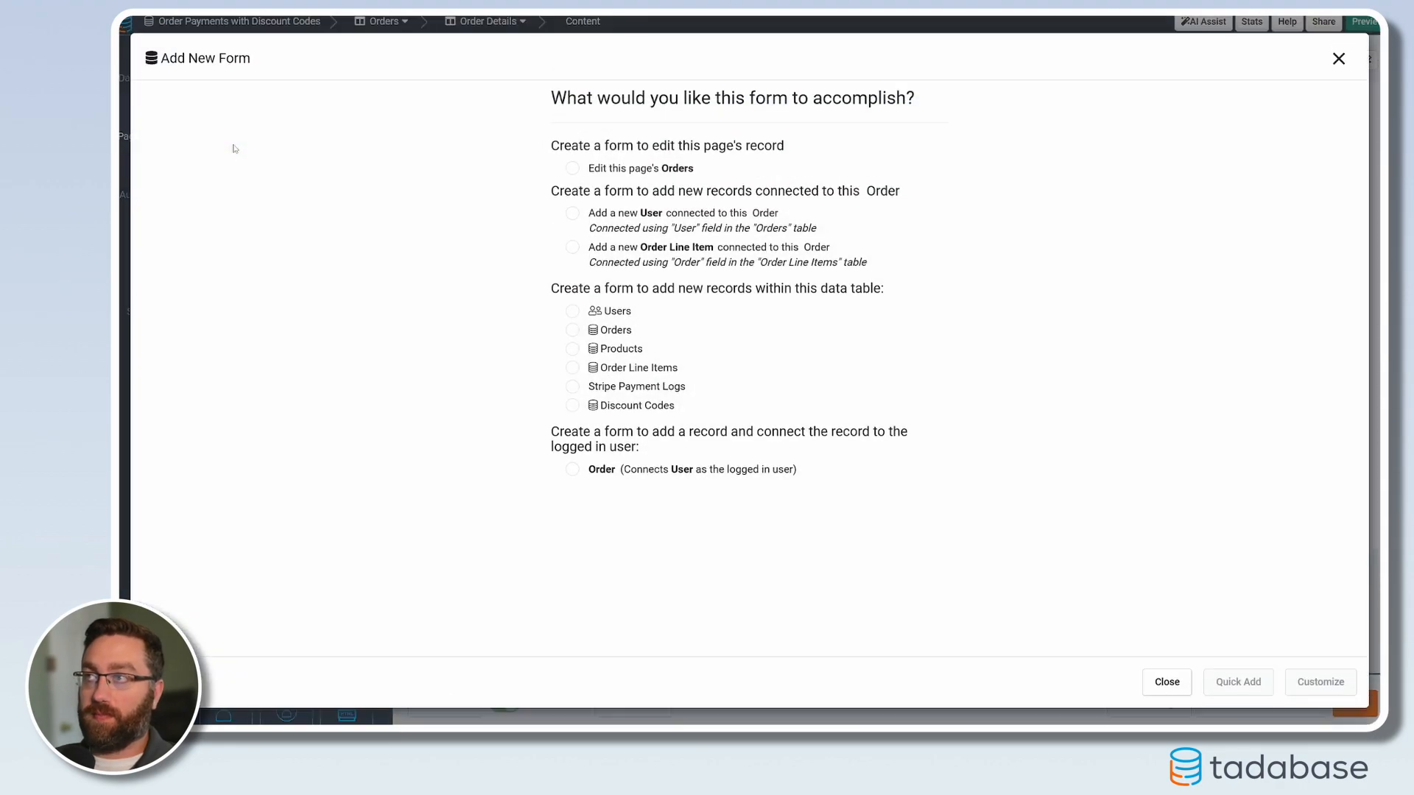
{"action": "left_click", "coordinate": [572, 169]}
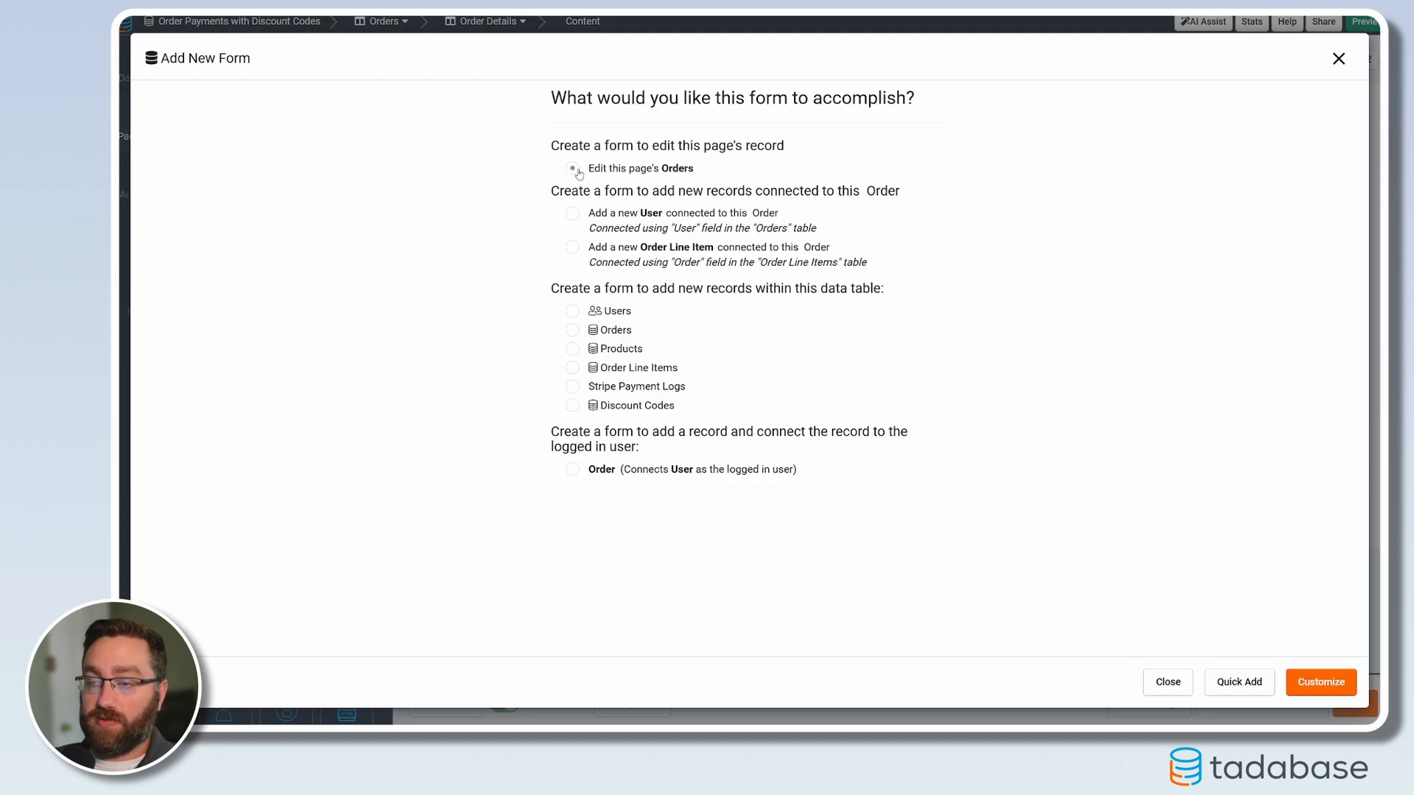
{"action": "left_click", "coordinate": [1319, 682]}
Clear the new order form's title and add the Discount Code and Code Status fields to it
{"action": "left_click", "coordinate": [417, 106]}
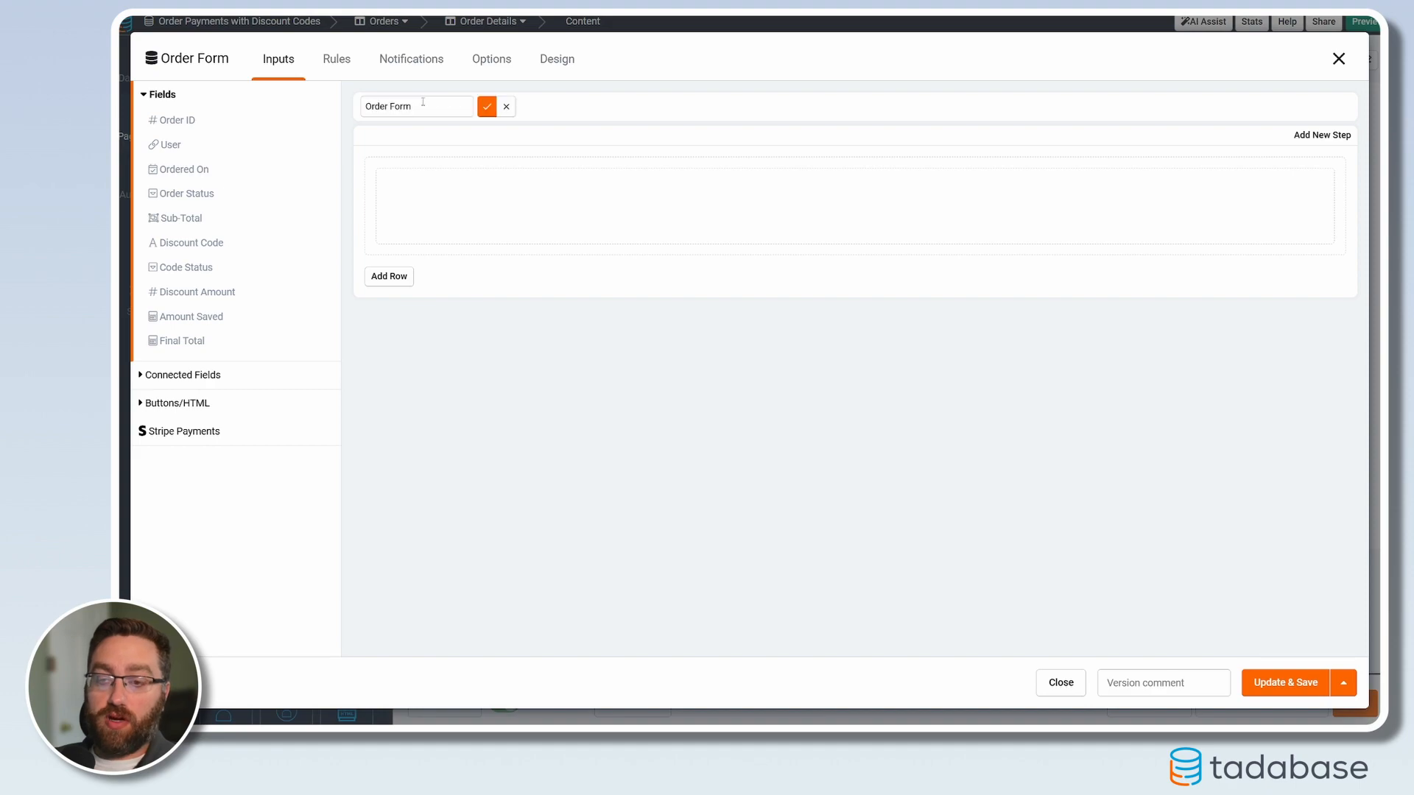
{"action": "key", "text": "ctrl+a"}
{"action": "key", "text": "BackSpace"}
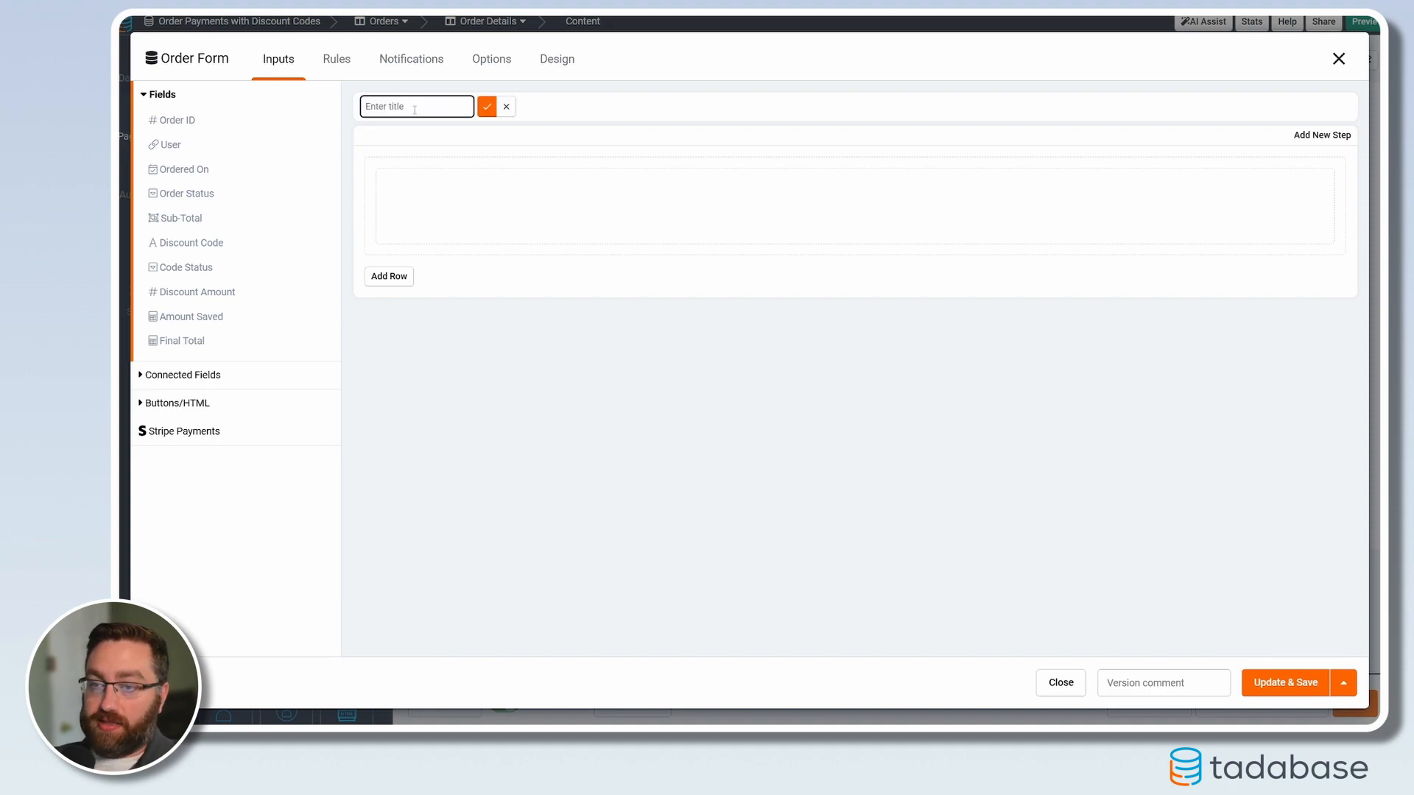
{"action": "left_click", "coordinate": [486, 106]}
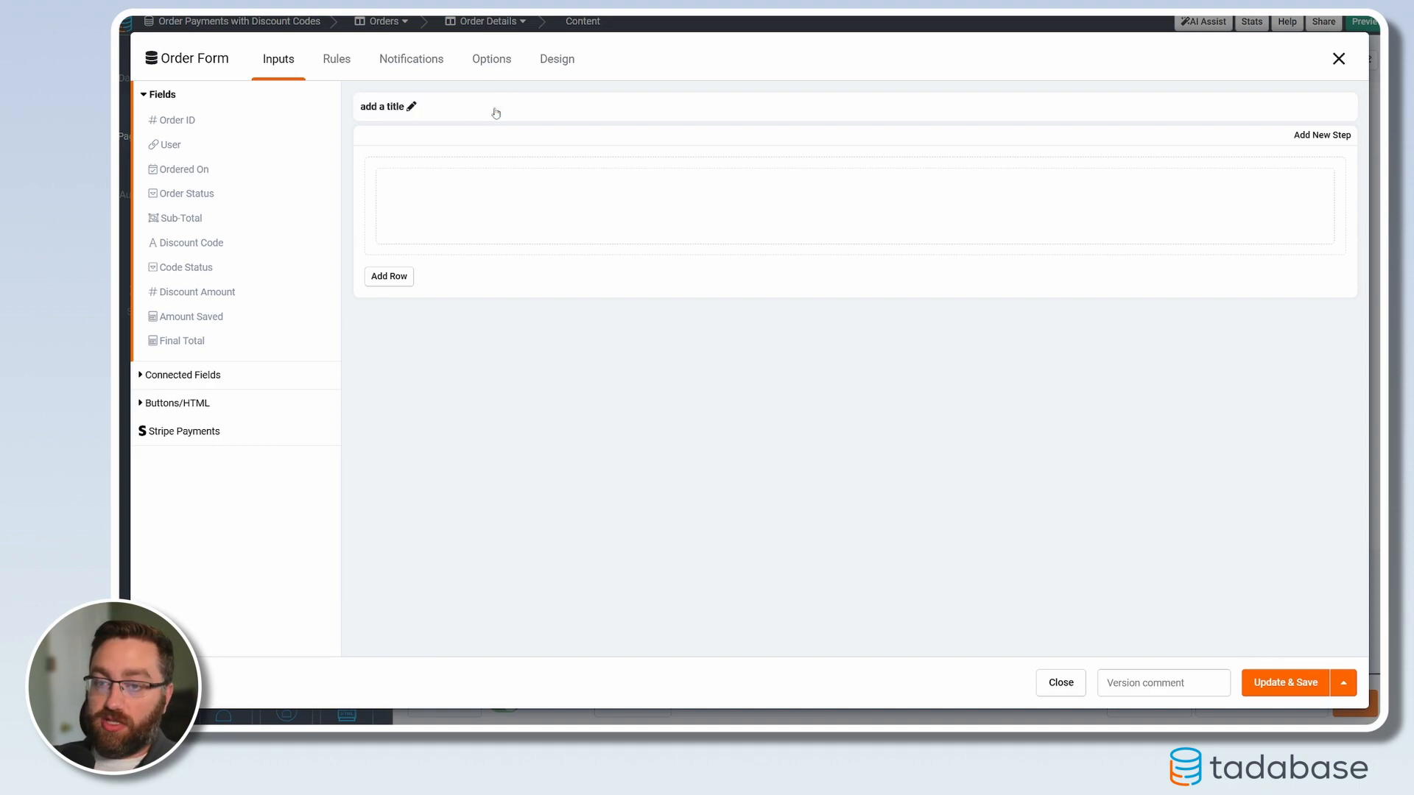
{"action": "left_click", "coordinate": [191, 243]}
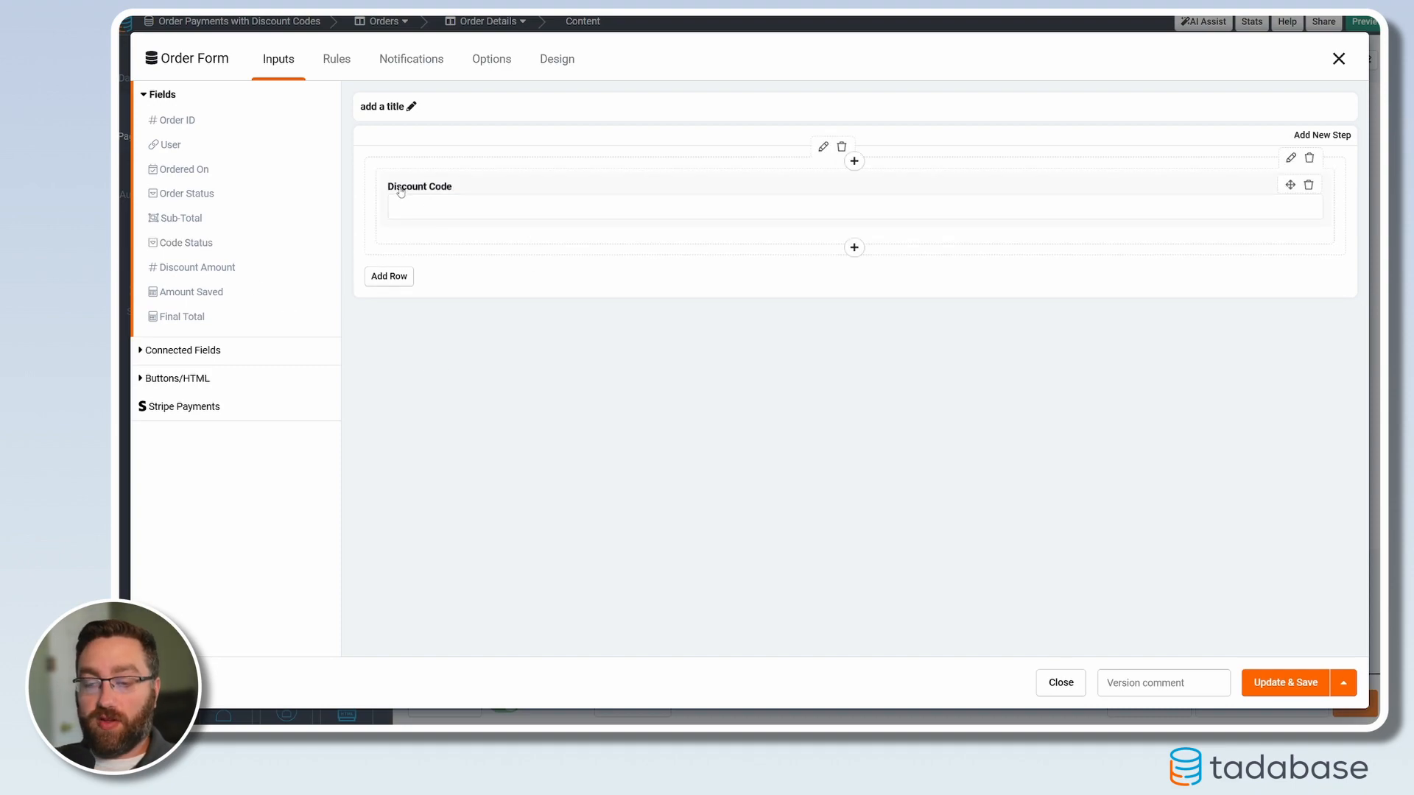
{"action": "left_click", "coordinate": [177, 248]}
Make the form's Code Status field disabled/read-only with an empty title, and save the form
{"action": "left_click", "coordinate": [444, 256]}
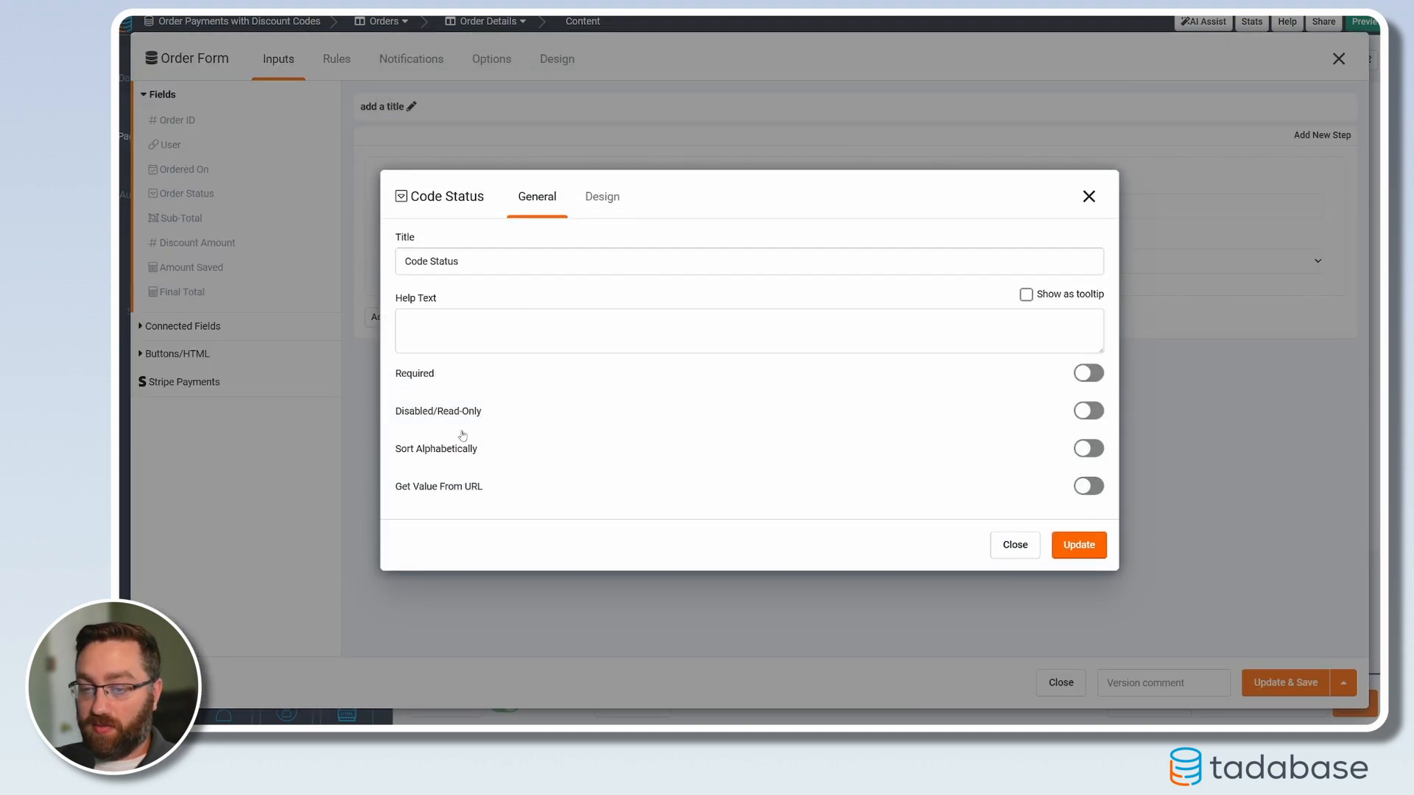
{"action": "left_click", "coordinate": [428, 422]}
{"action": "left_click", "coordinate": [588, 270]}
{"action": "key", "text": "ctrl+a"}
{"action": "key", "text": "BackSpace"}
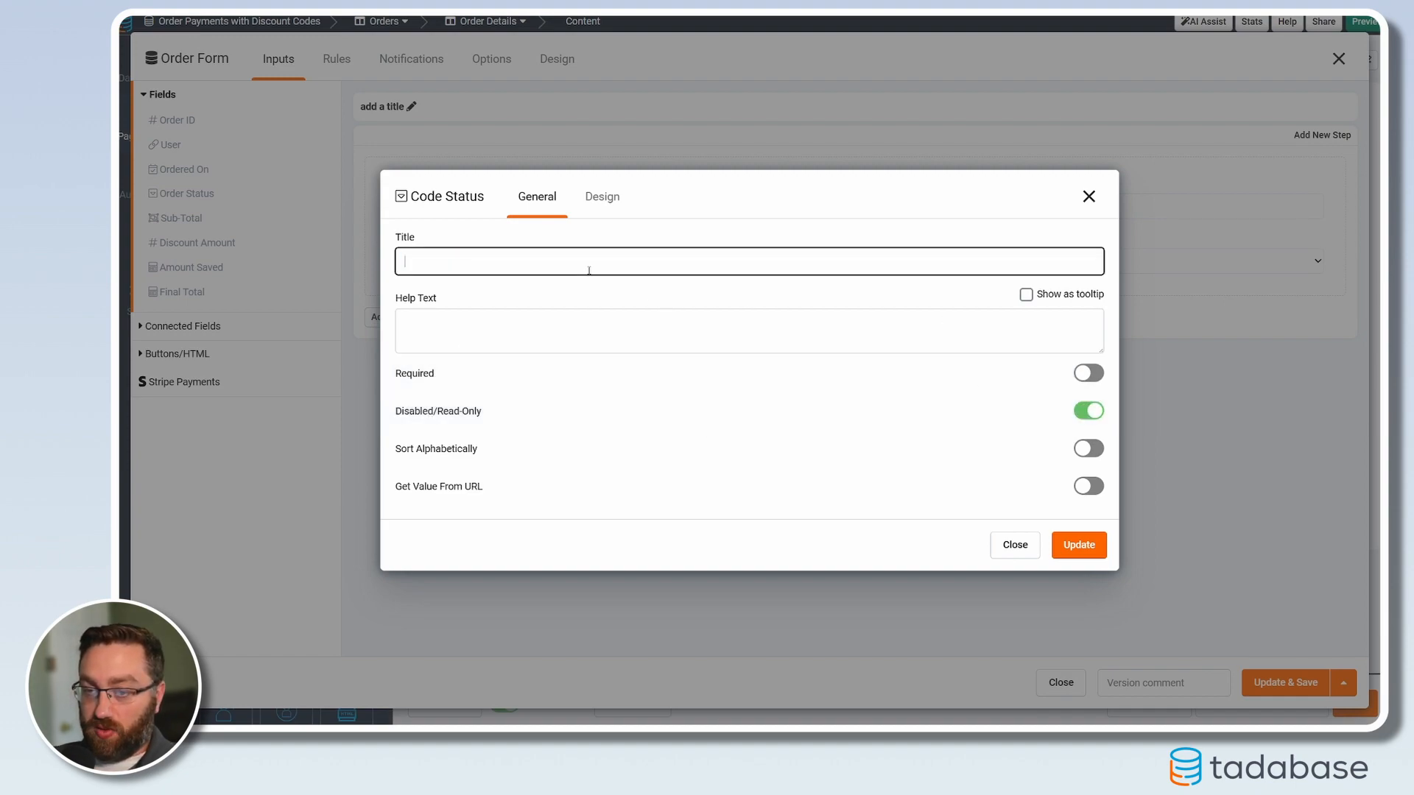
{"action": "left_click", "coordinate": [1080, 545]}
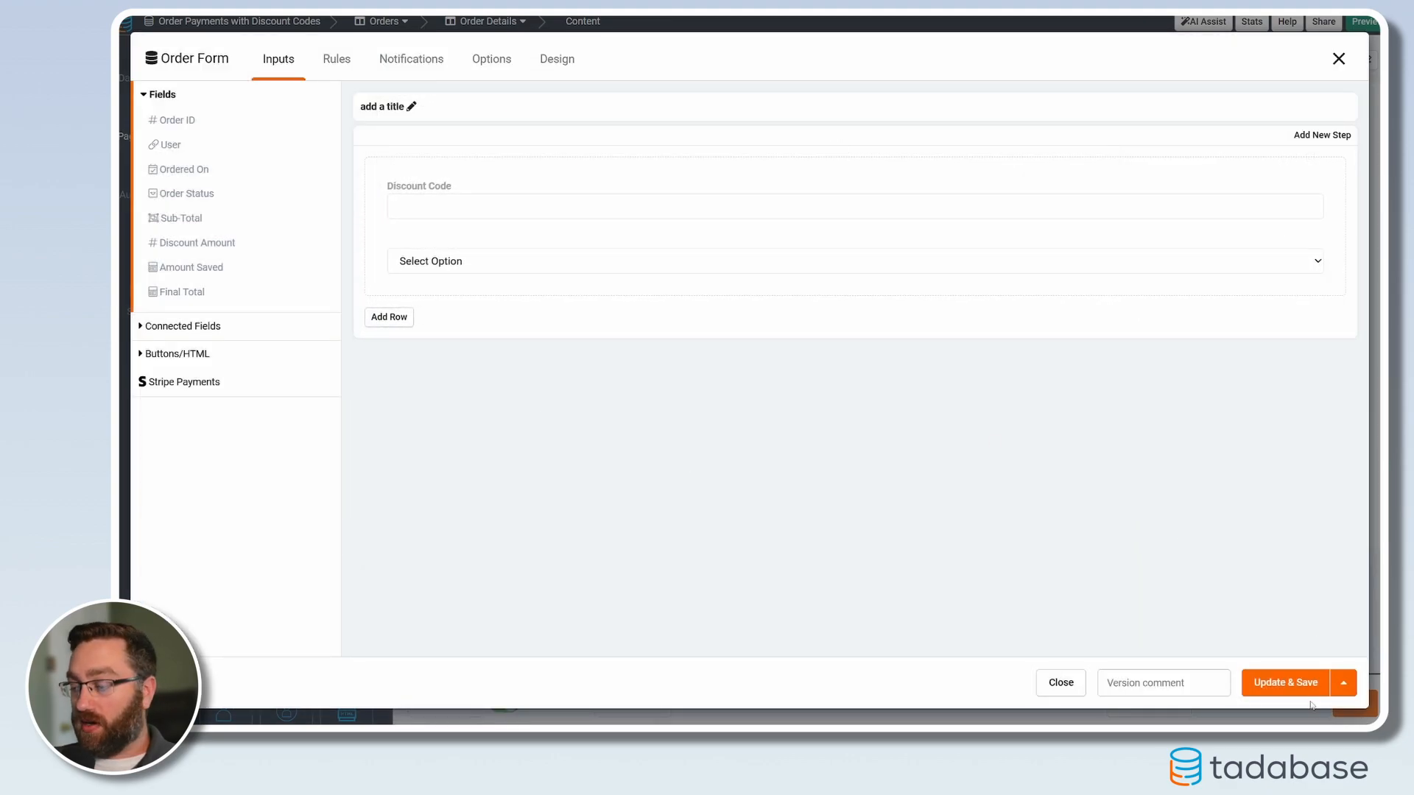
{"action": "left_click", "coordinate": [1281, 682]}
Preview the page, open the unpaid order's details and try entering CODES in the Discount Code field
{"action": "left_click", "coordinate": [1141, 705]}
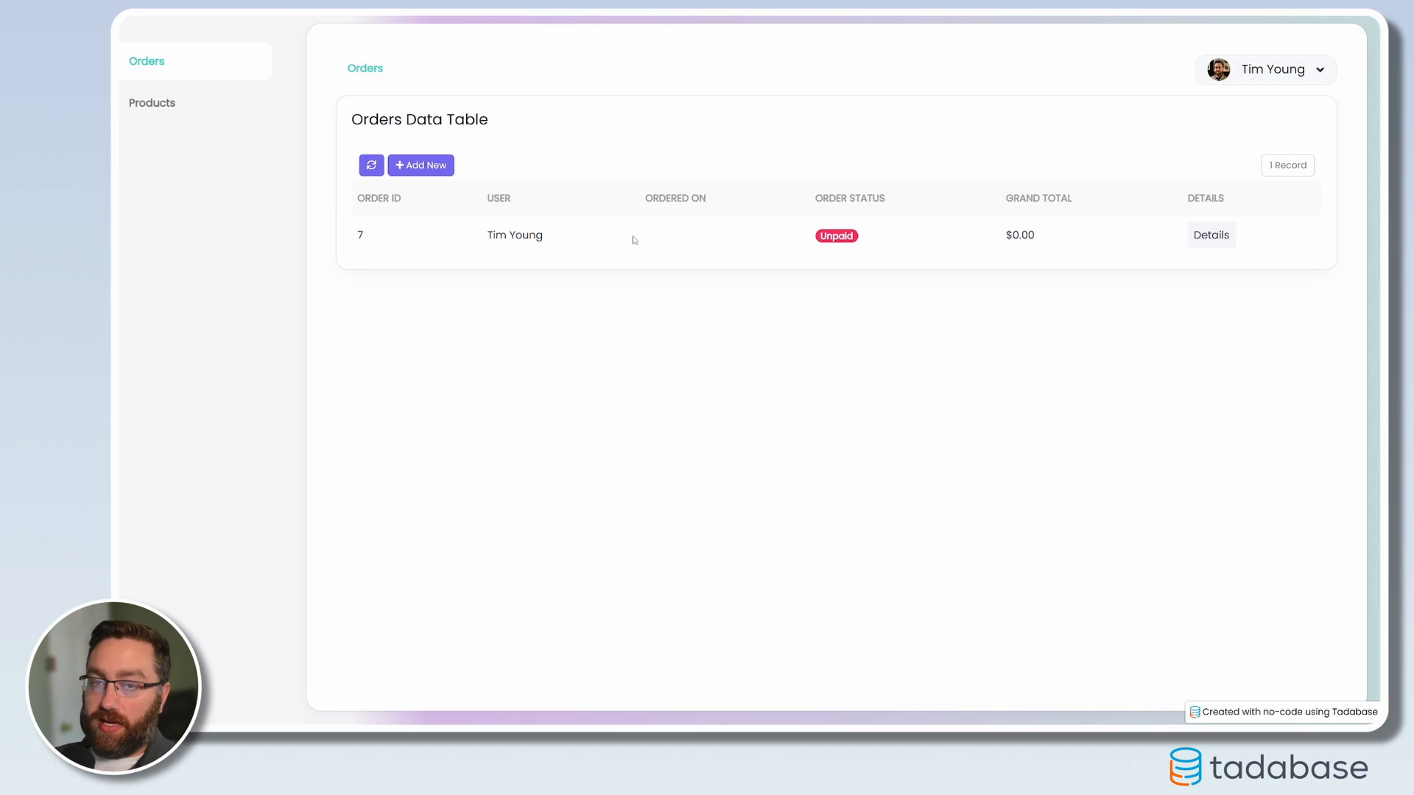
{"action": "left_click", "coordinate": [1211, 237]}
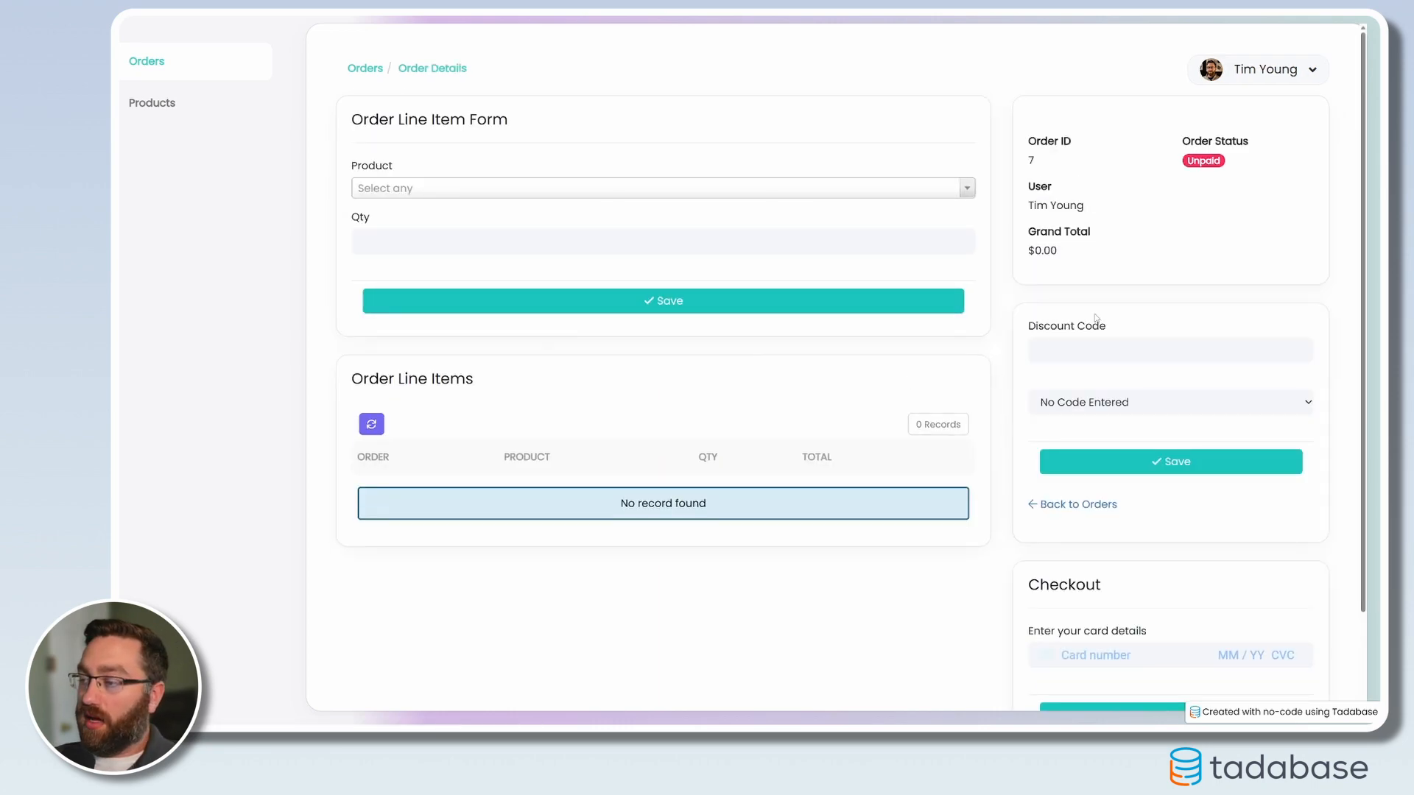
{"action": "scroll", "coordinate": [1058, 248], "scroll_direction": "down", "scroll_amount": 2}
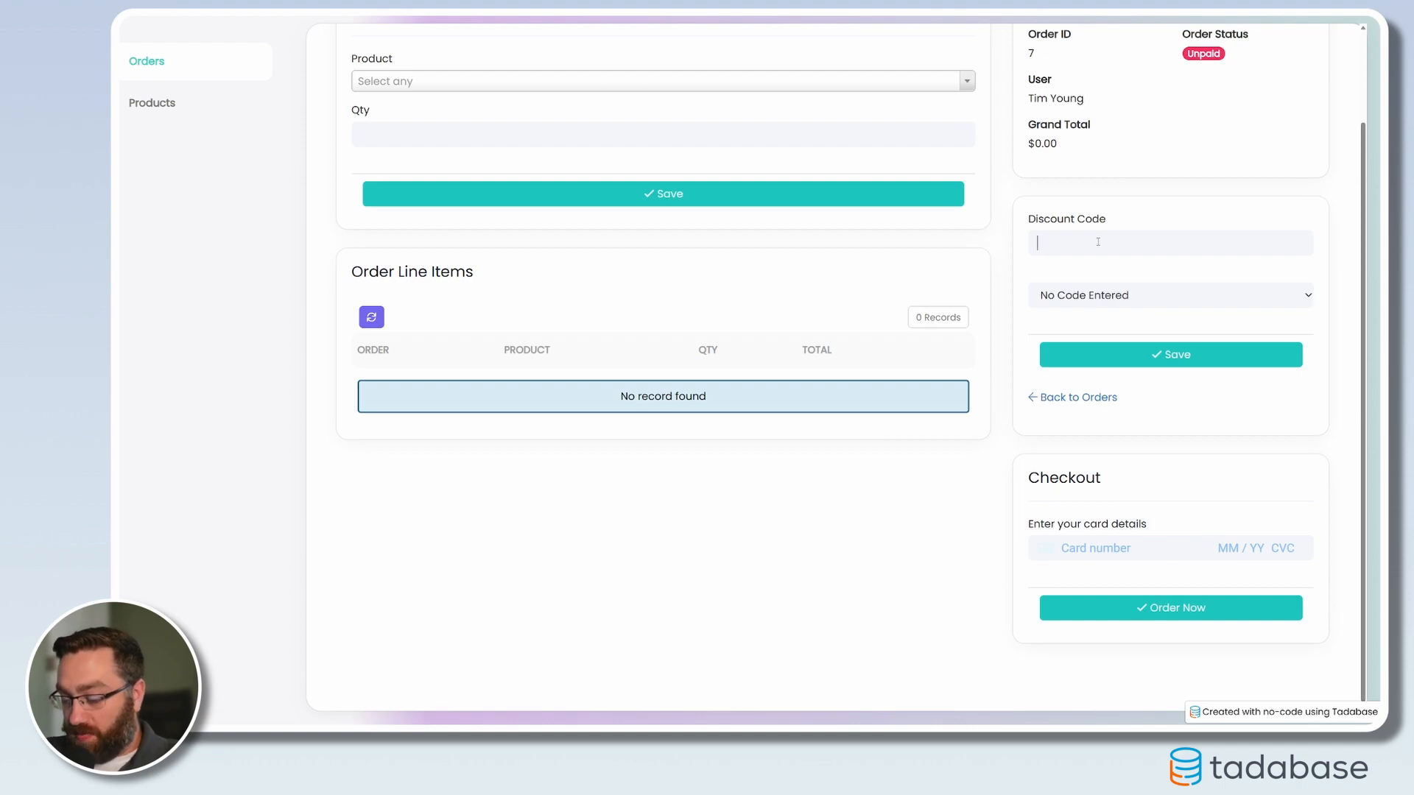
{"action": "type", "text": "CODES"}
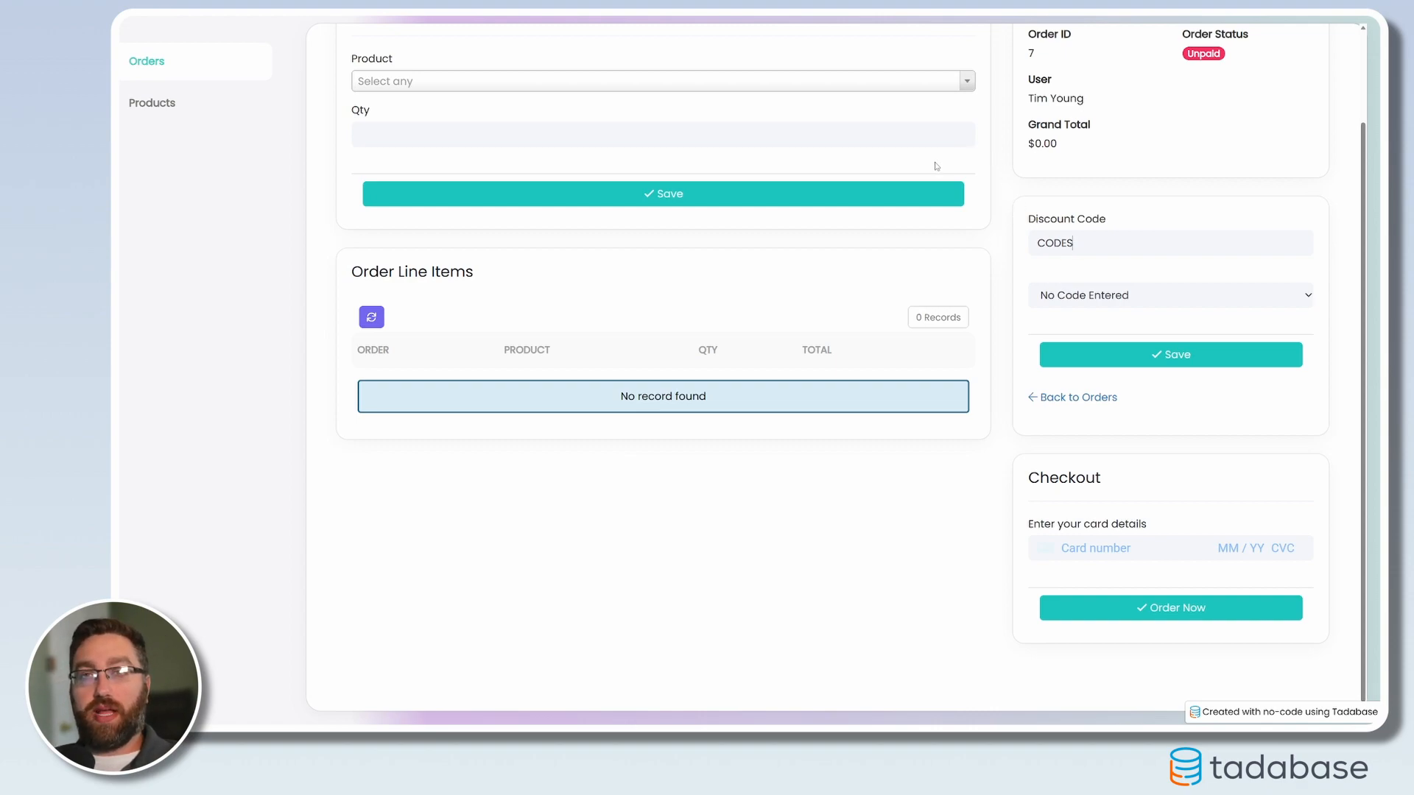
{"action": "scroll", "coordinate": [1129, 308], "scroll_direction": "up", "scroll_amount": 3}
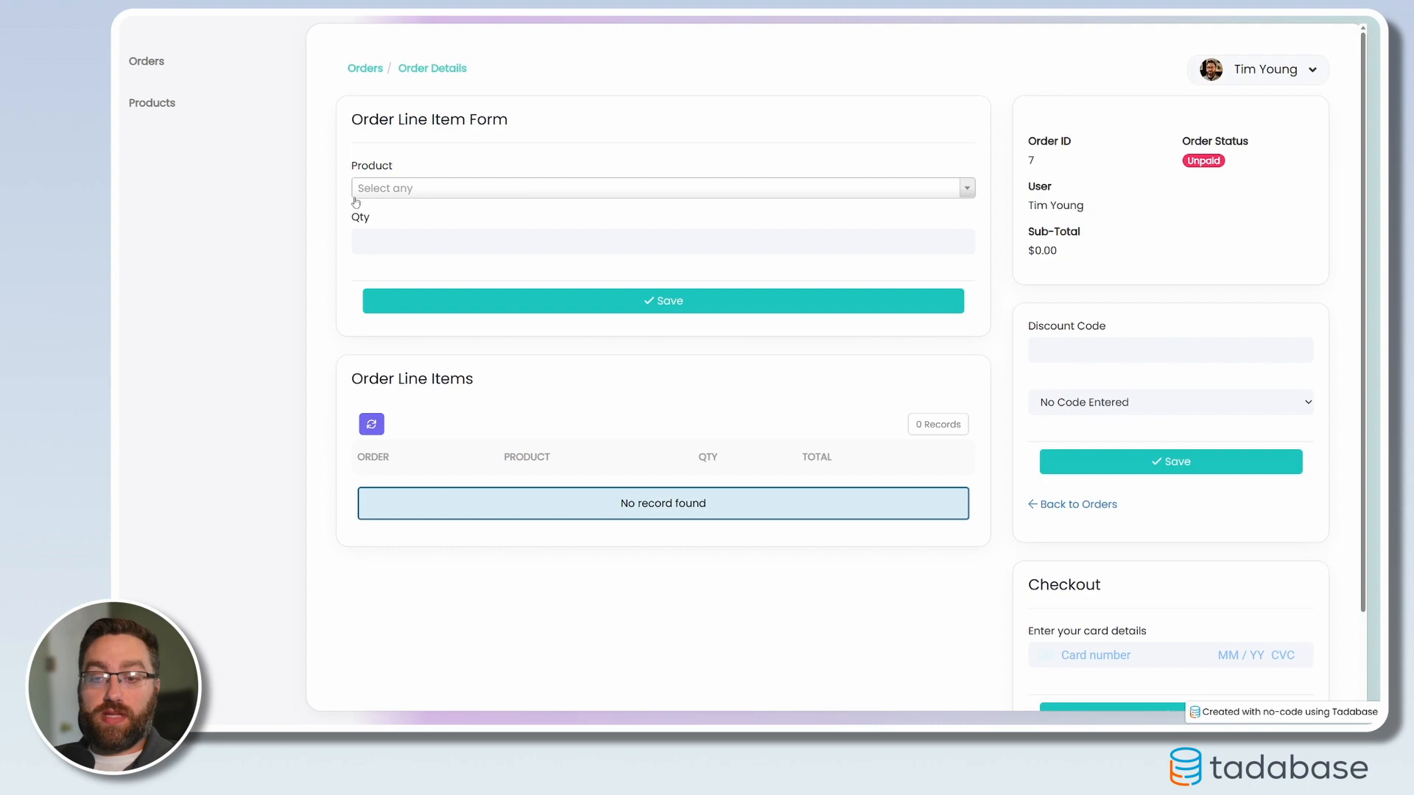
Add iPhone 13 and iPhone 13 Case to the order as line items with a quantity of 1 each
{"action": "left_click", "coordinate": [372, 190]}
{"action": "left_click", "coordinate": [377, 237]}
{"action": "left_click", "coordinate": [435, 302]}
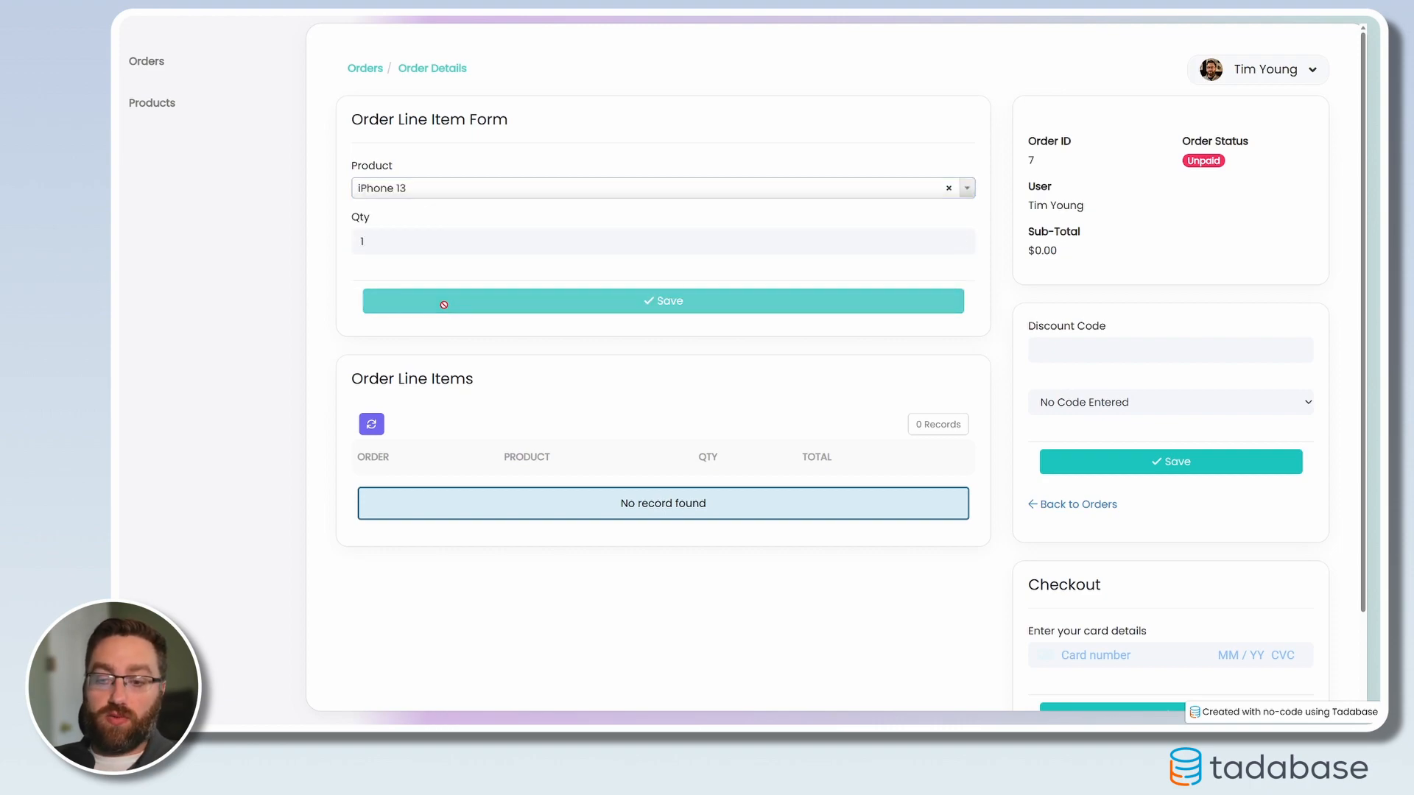
{"action": "left_click", "coordinate": [415, 187]}
{"action": "left_click", "coordinate": [414, 262]}
{"action": "left_click", "coordinate": [420, 241]}
{"action": "type", "text": "1"}
{"action": "left_click", "coordinate": [442, 301]}
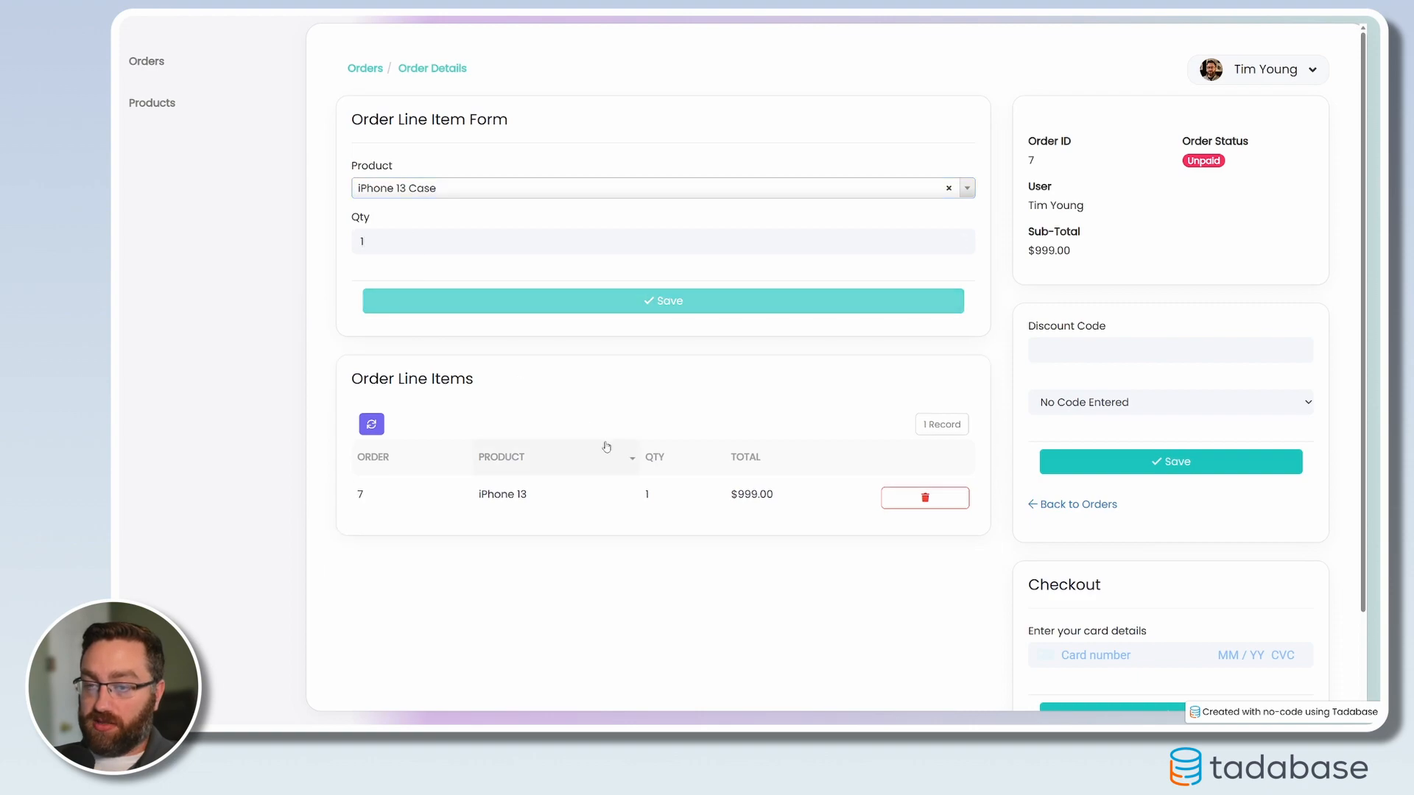
Add the third listed product to the order as a line item with a quantity of 1
{"action": "left_click", "coordinate": [396, 189]}
{"action": "left_click", "coordinate": [446, 287]}
{"action": "left_click", "coordinate": [467, 245]}
{"action": "type", "text": "1"}
{"action": "left_click", "coordinate": [489, 300]}
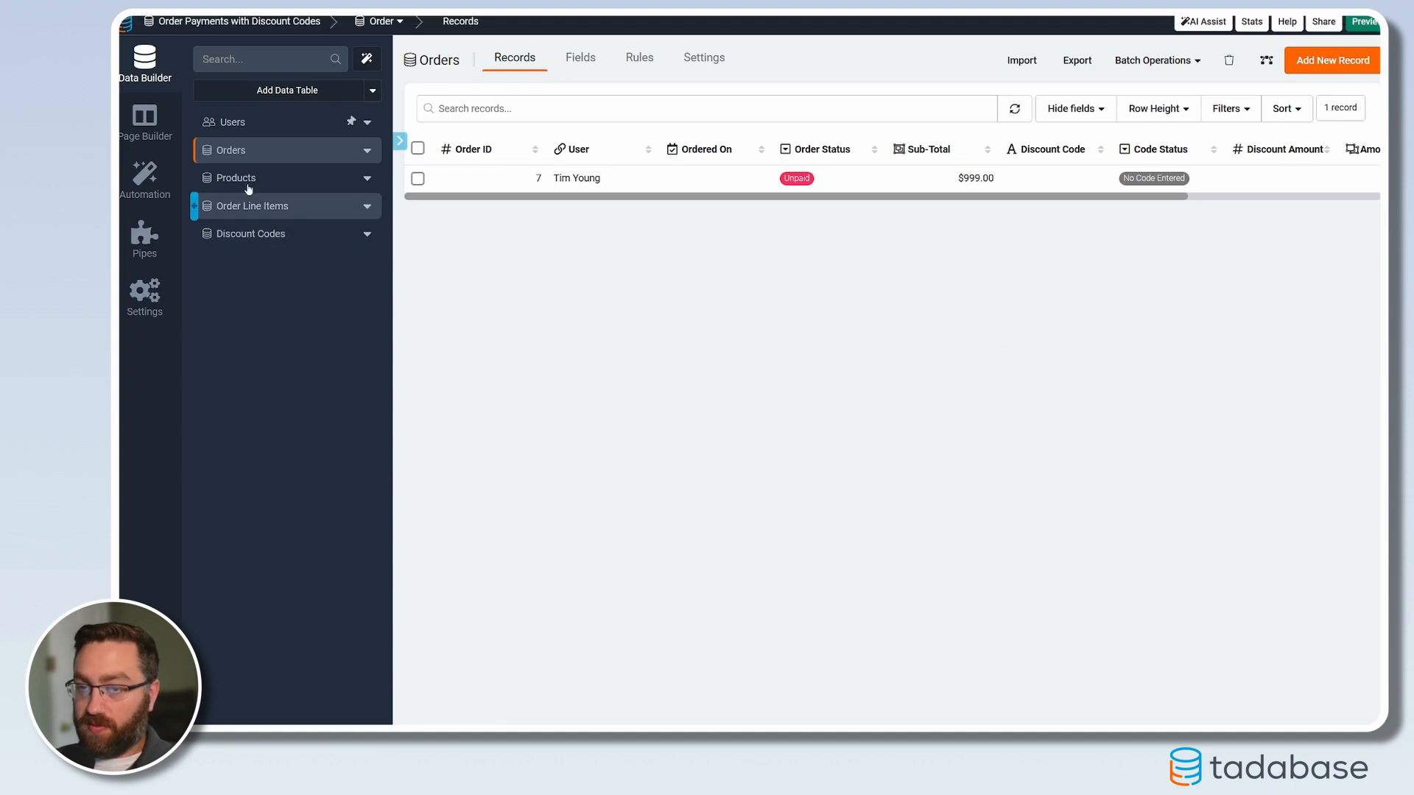
Generate a new API key named API Key 1 with reads, updates and deletes allowed
{"action": "left_click", "coordinate": [144, 118]}
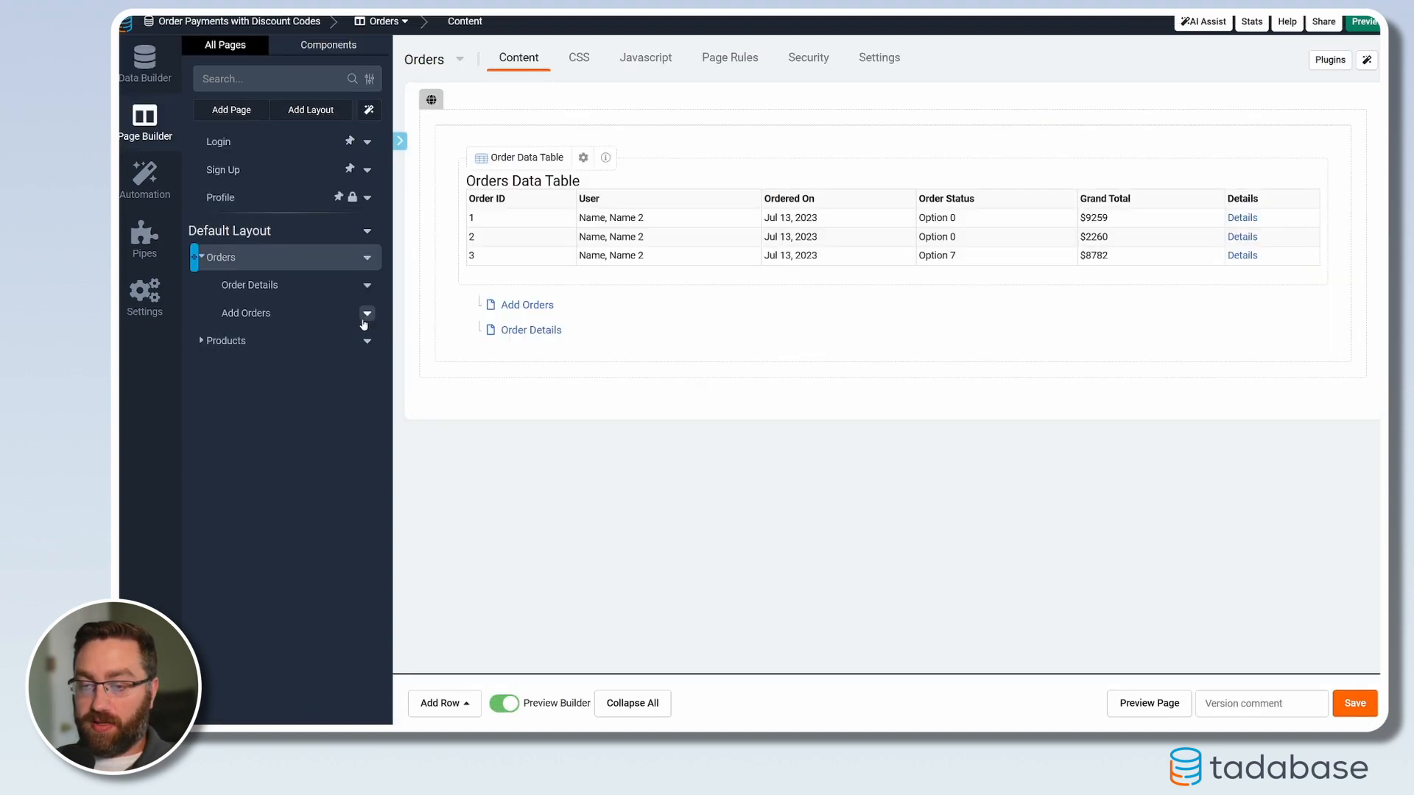
{"action": "left_click", "coordinate": [530, 330]}
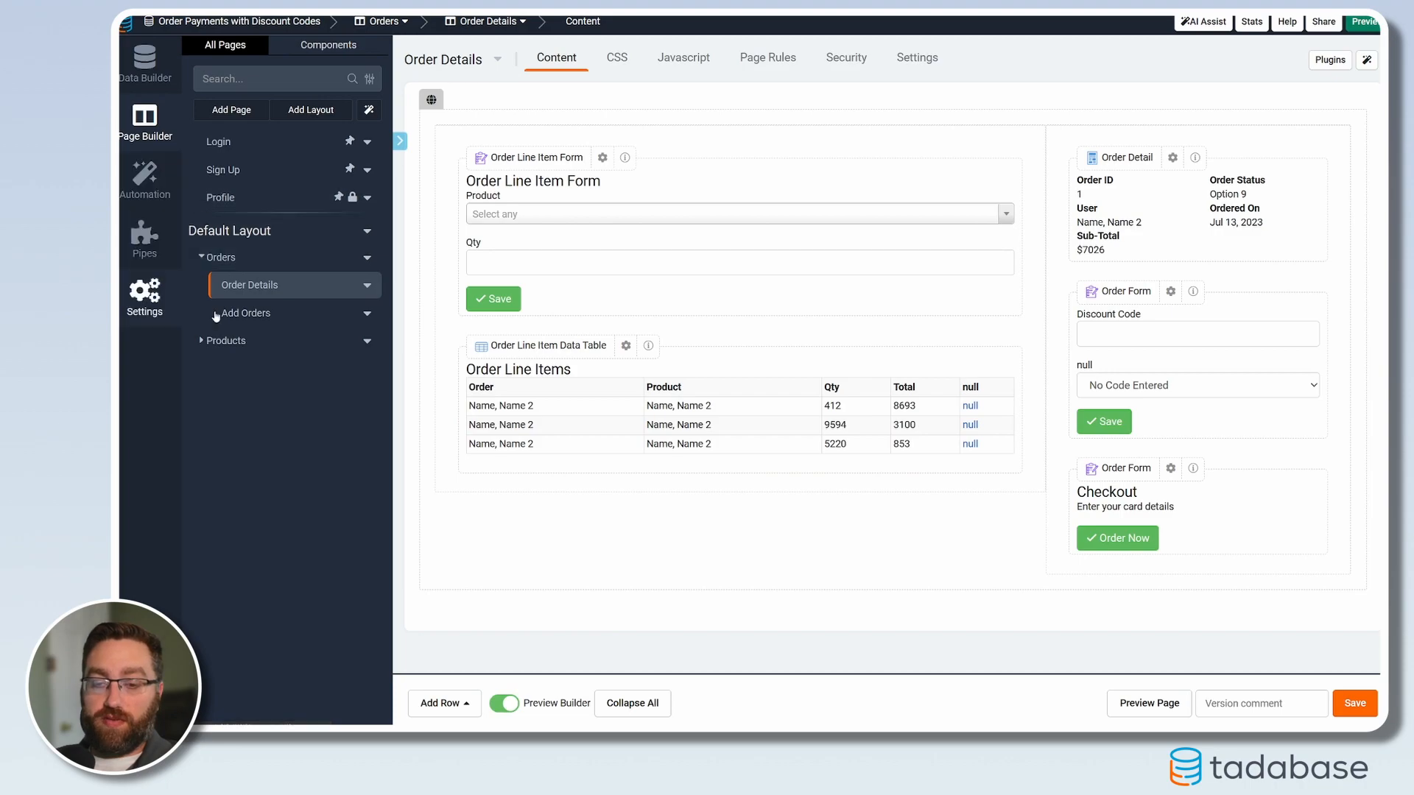
{"action": "left_click", "coordinate": [143, 310]}
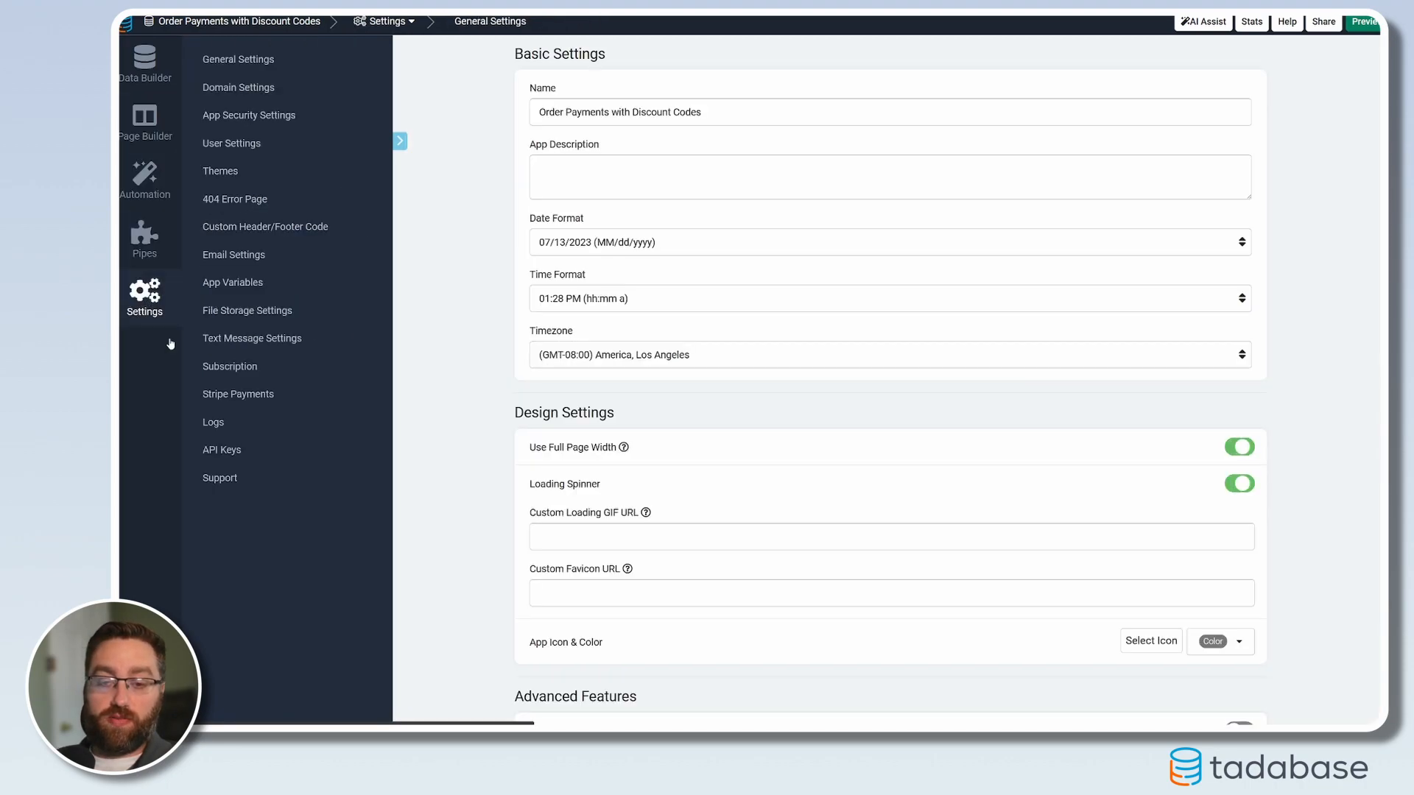
{"action": "left_click", "coordinate": [225, 450]}
{"action": "left_click", "coordinate": [883, 296]}
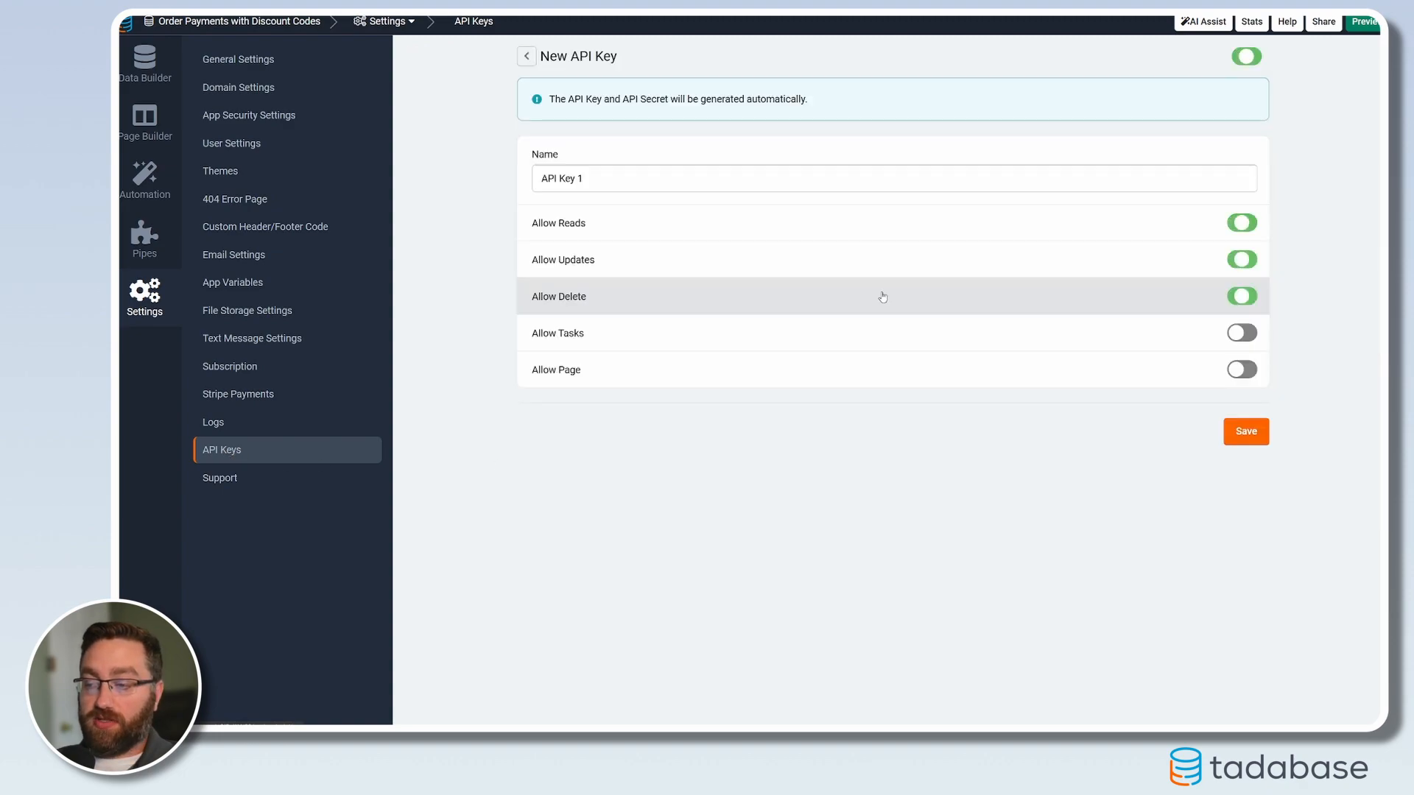
{"action": "left_click", "coordinate": [1249, 425]}
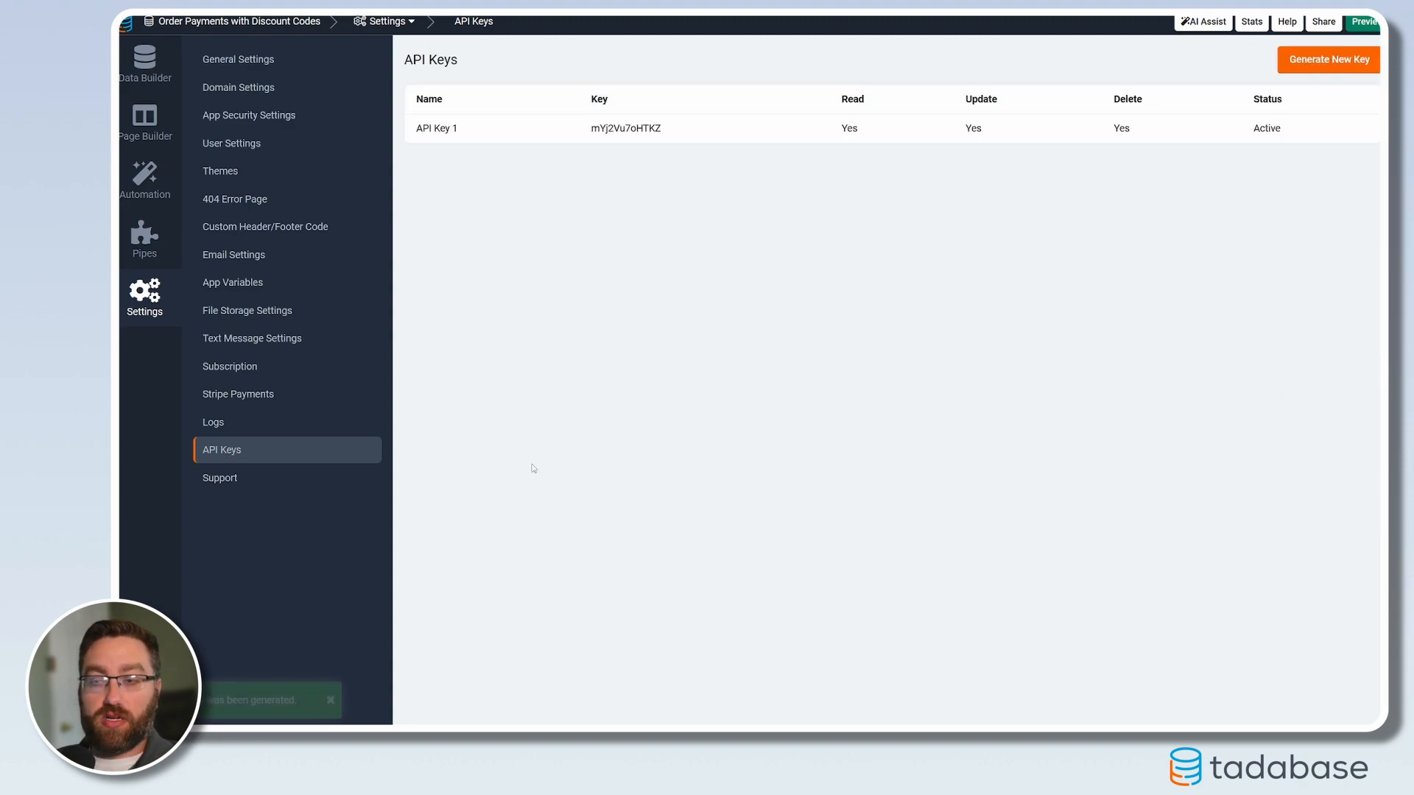
Install the Tadabase Rest API pipe with API Key 1 and expand its Filter by Two Fields call
{"action": "left_click", "coordinate": [145, 239]}
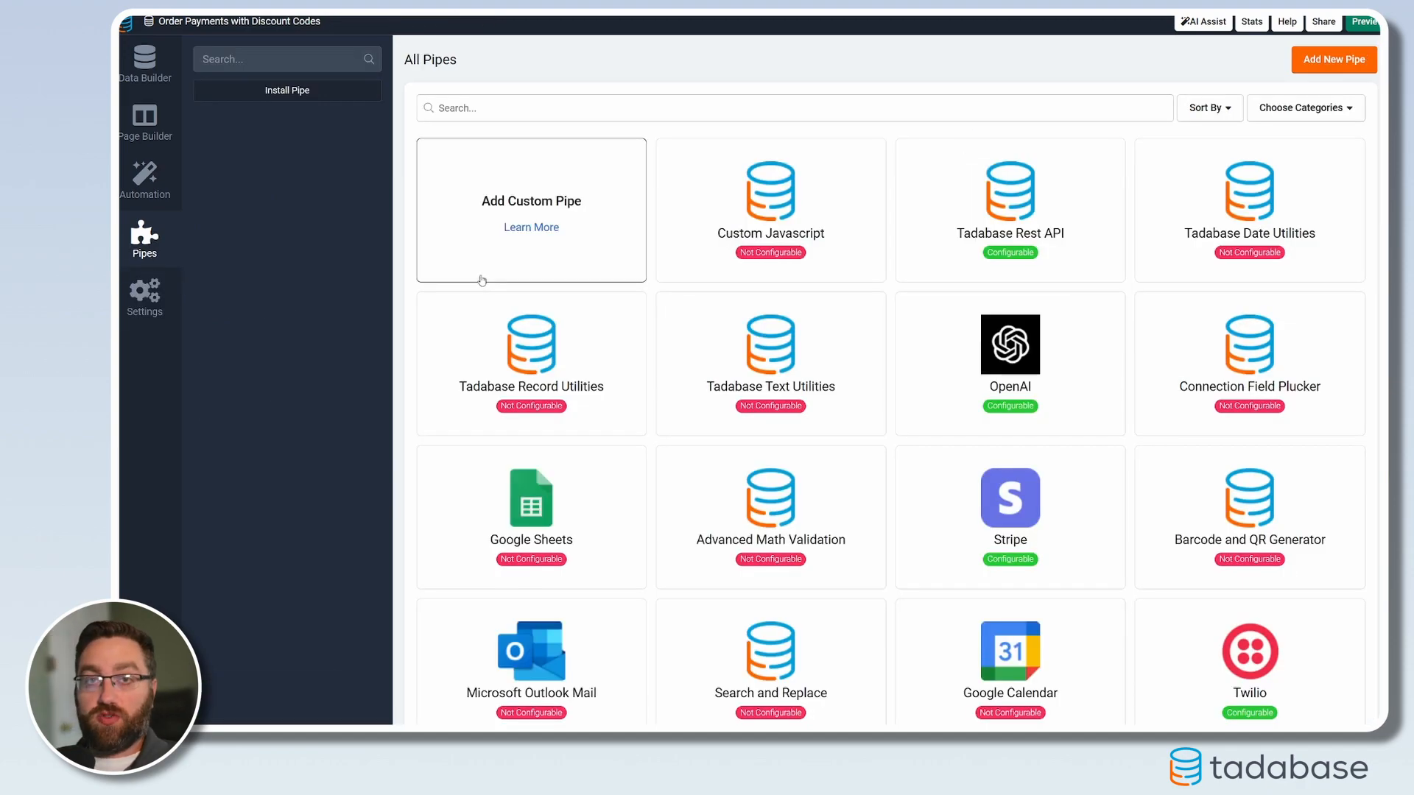
{"action": "left_click", "coordinate": [1010, 190]}
{"action": "left_click", "coordinate": [597, 387]}
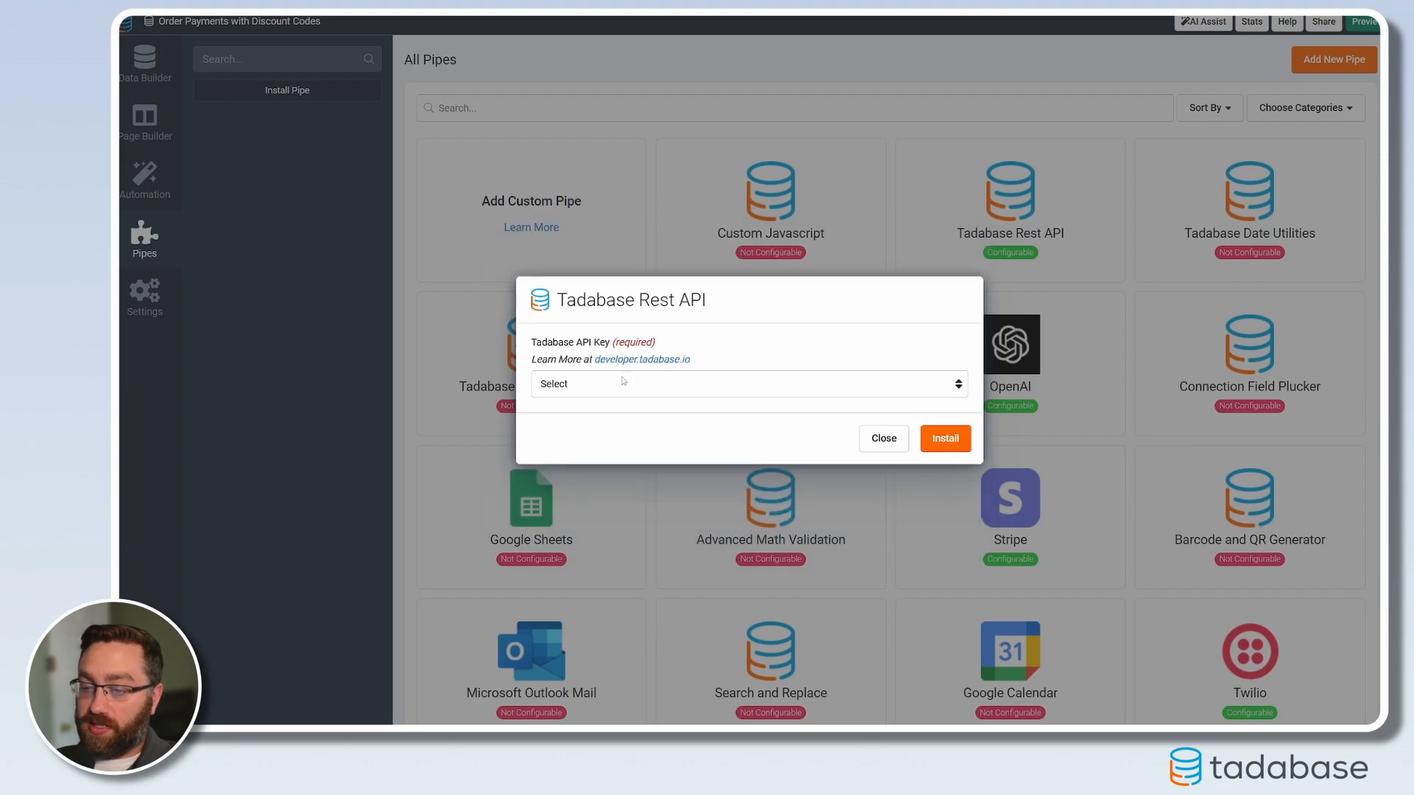
{"action": "left_click", "coordinate": [557, 394]}
{"action": "left_click", "coordinate": [584, 419]}
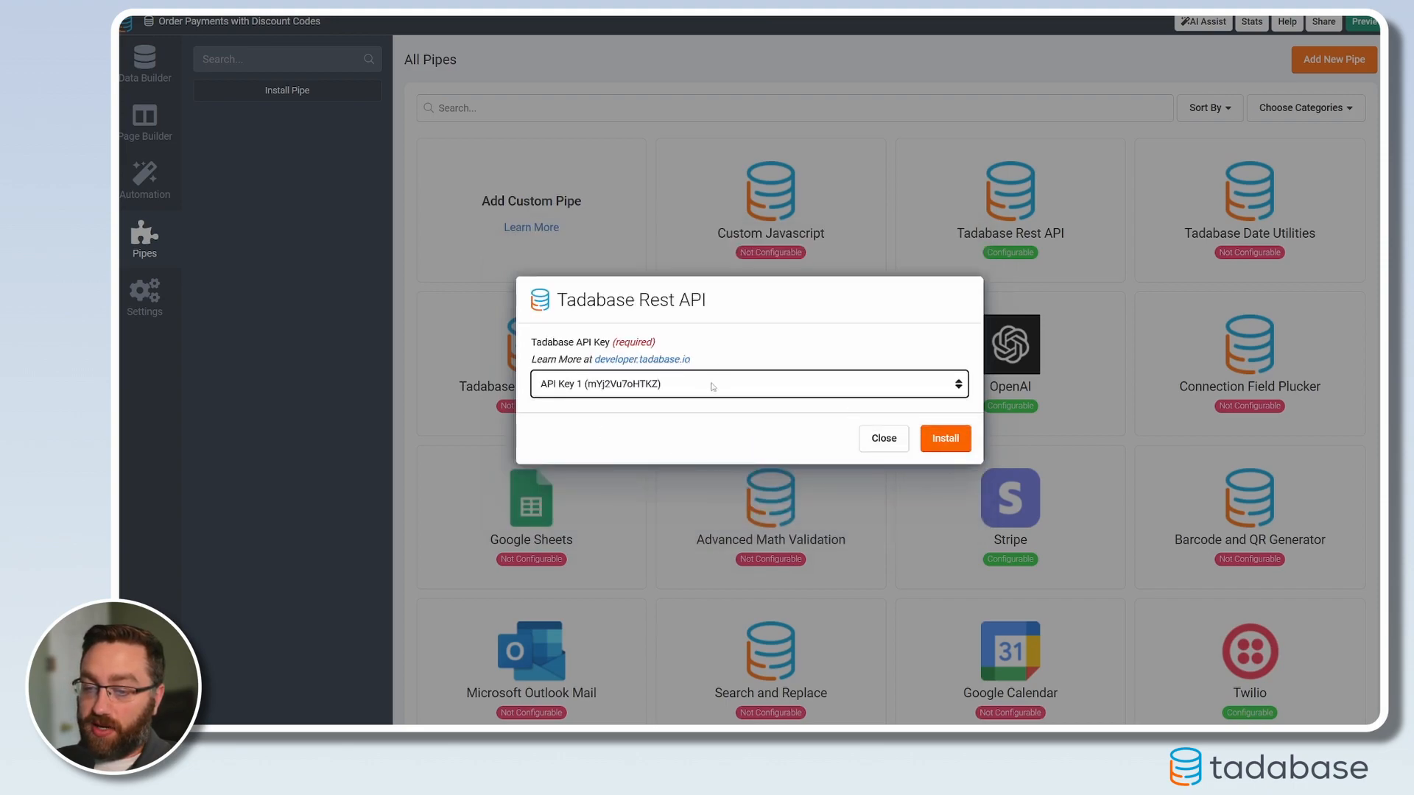
{"action": "left_click", "coordinate": [948, 441]}
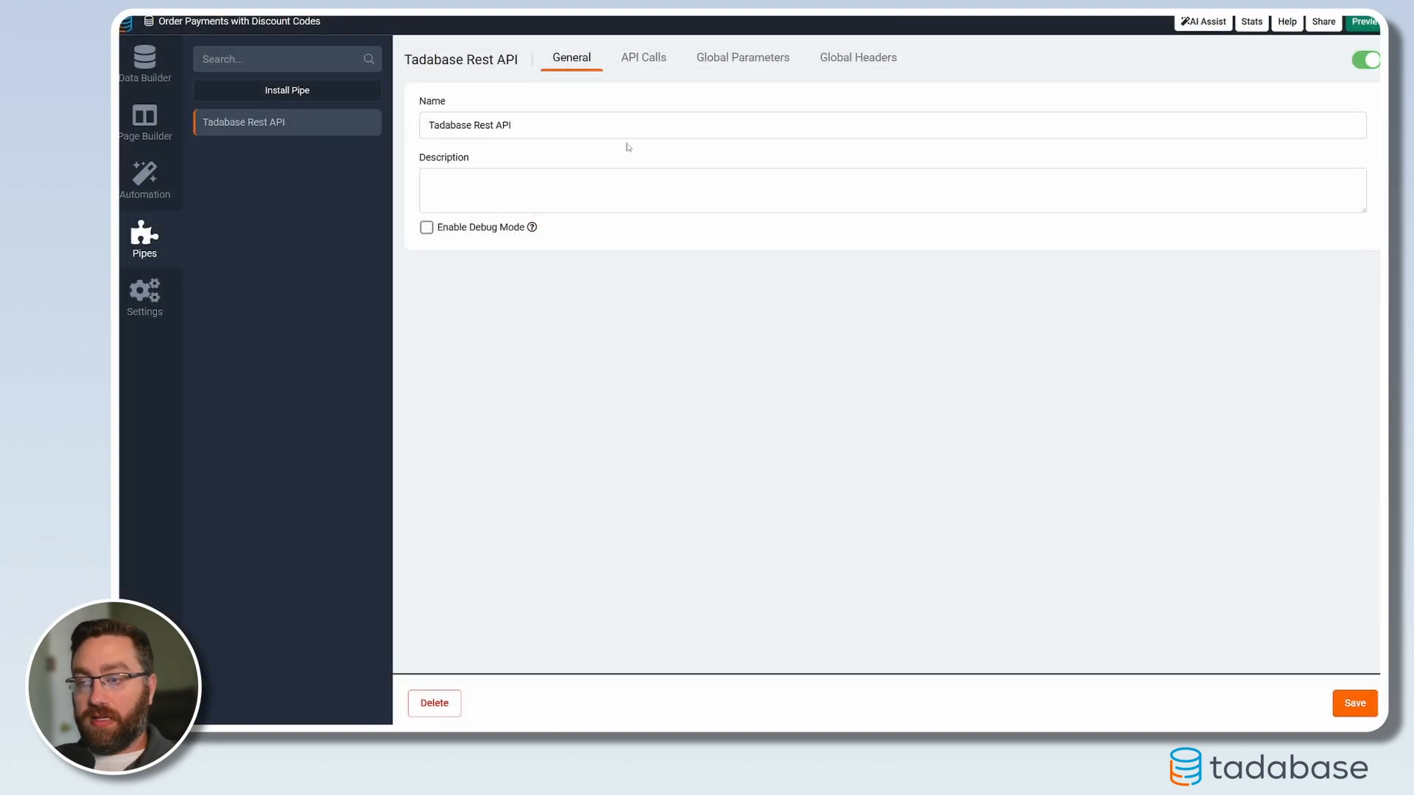
{"action": "left_click", "coordinate": [642, 58]}
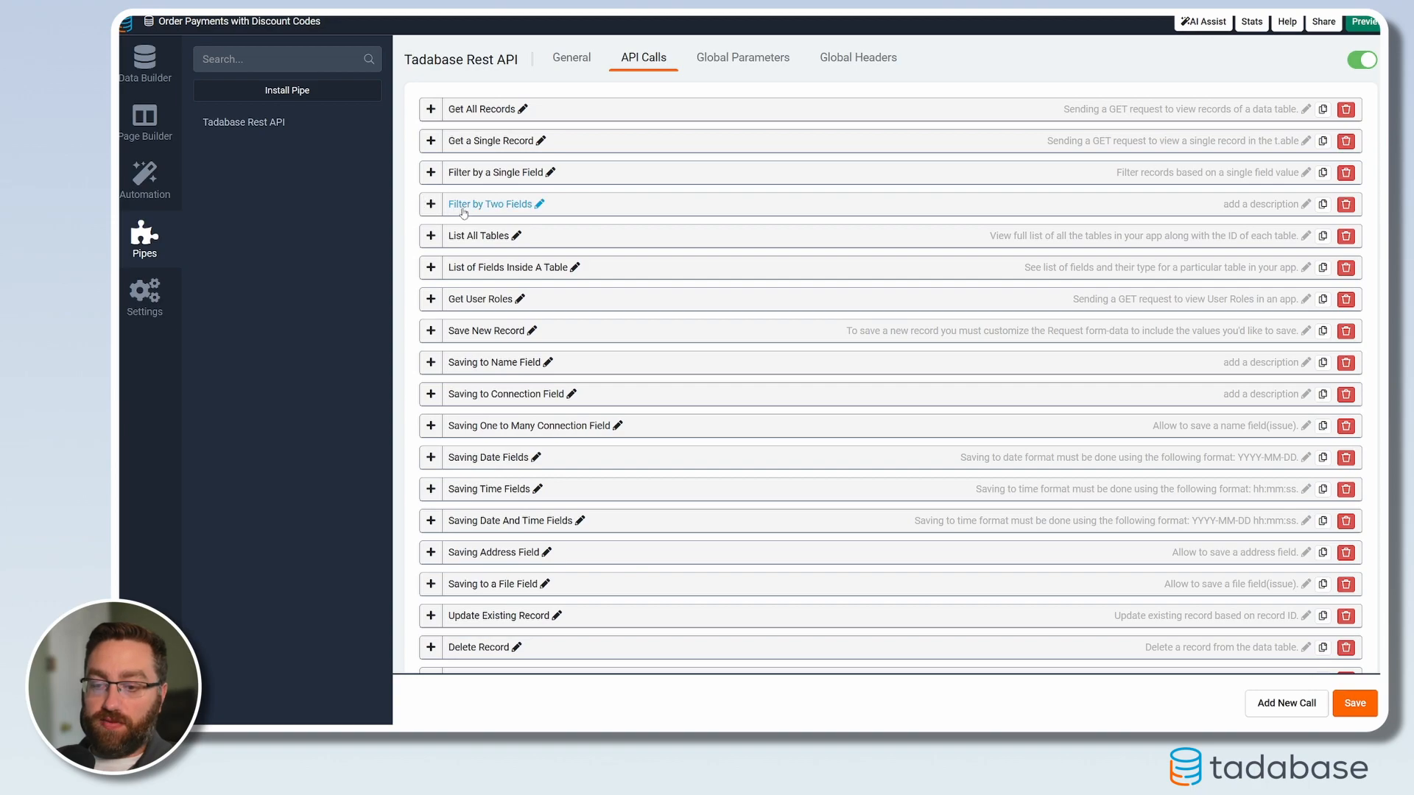
{"action": "left_click", "coordinate": [433, 211]}
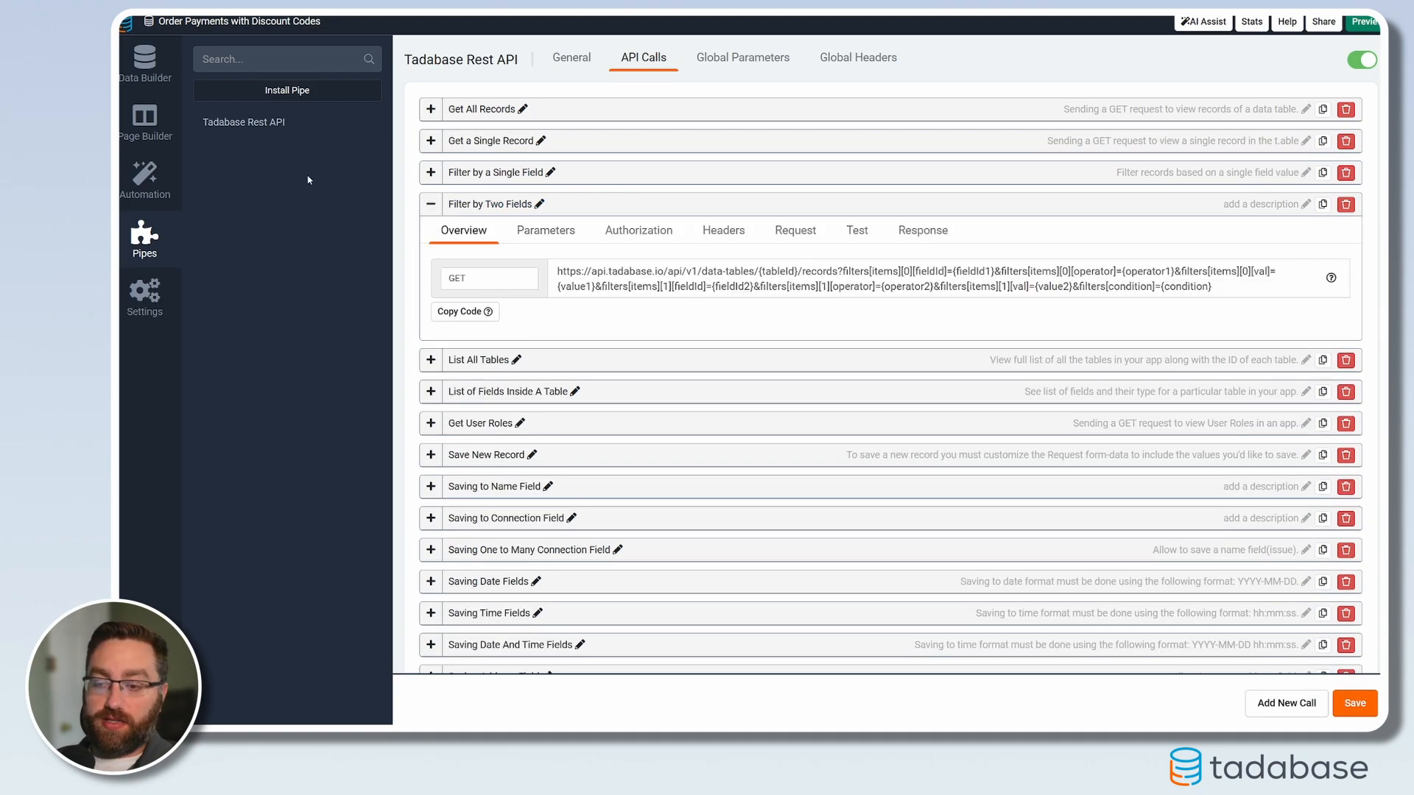
Examine the WOWZA record's code name and Code Status in the Discount Codes table
{"action": "left_click", "coordinate": [144, 62]}
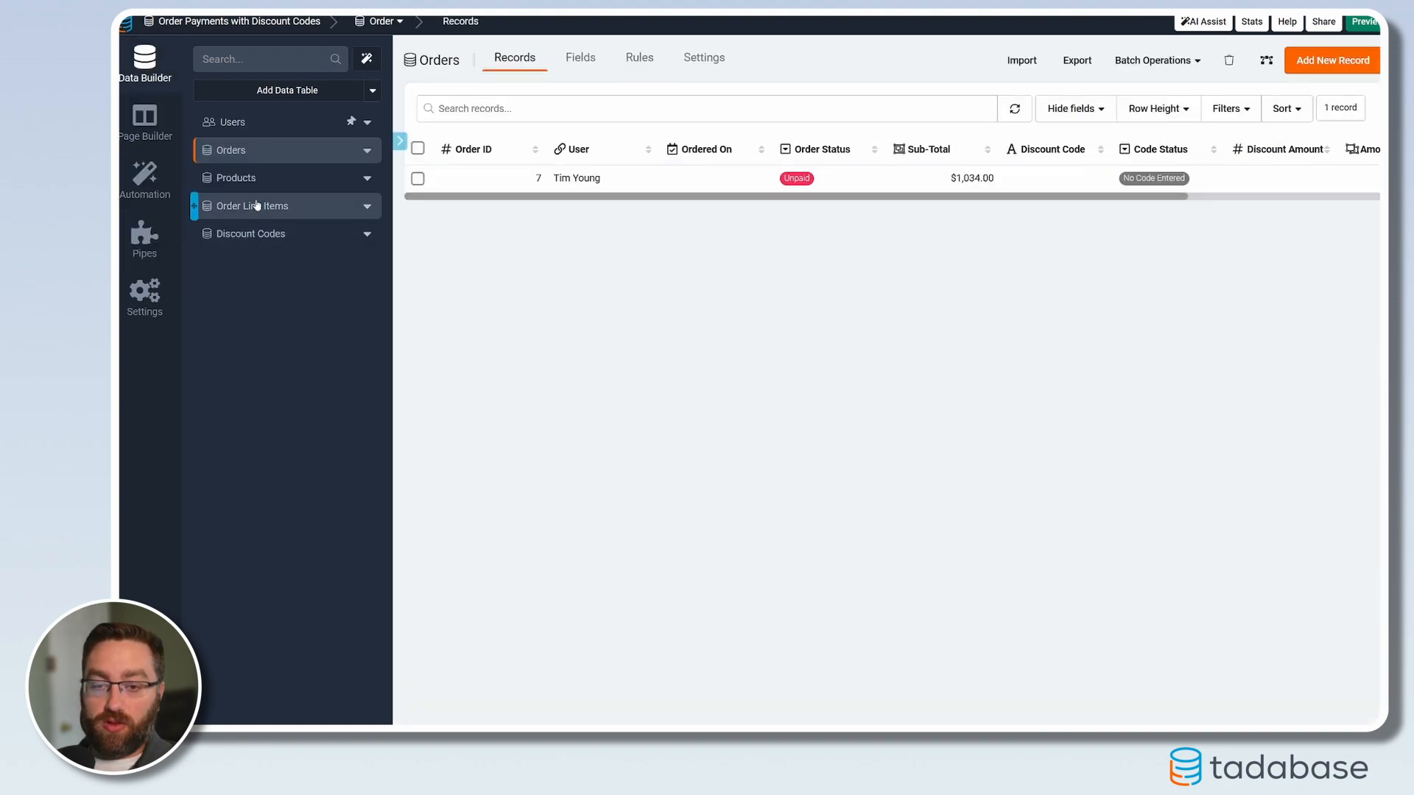
{"action": "left_click", "coordinate": [225, 230]}
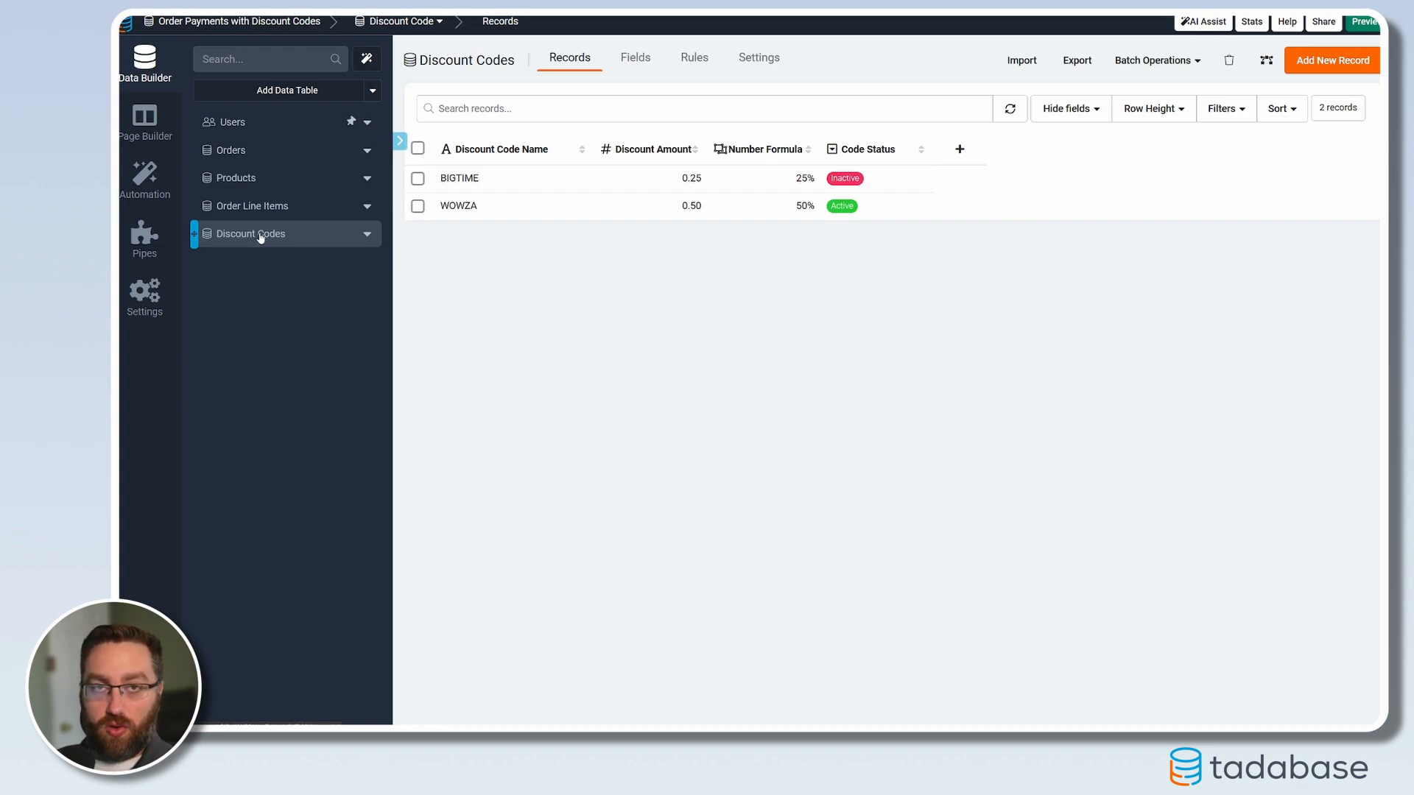
{"action": "left_click_drag", "start_coordinate": [487, 211], "coordinate": [437, 214]}
{"action": "left_click", "coordinate": [437, 213]}
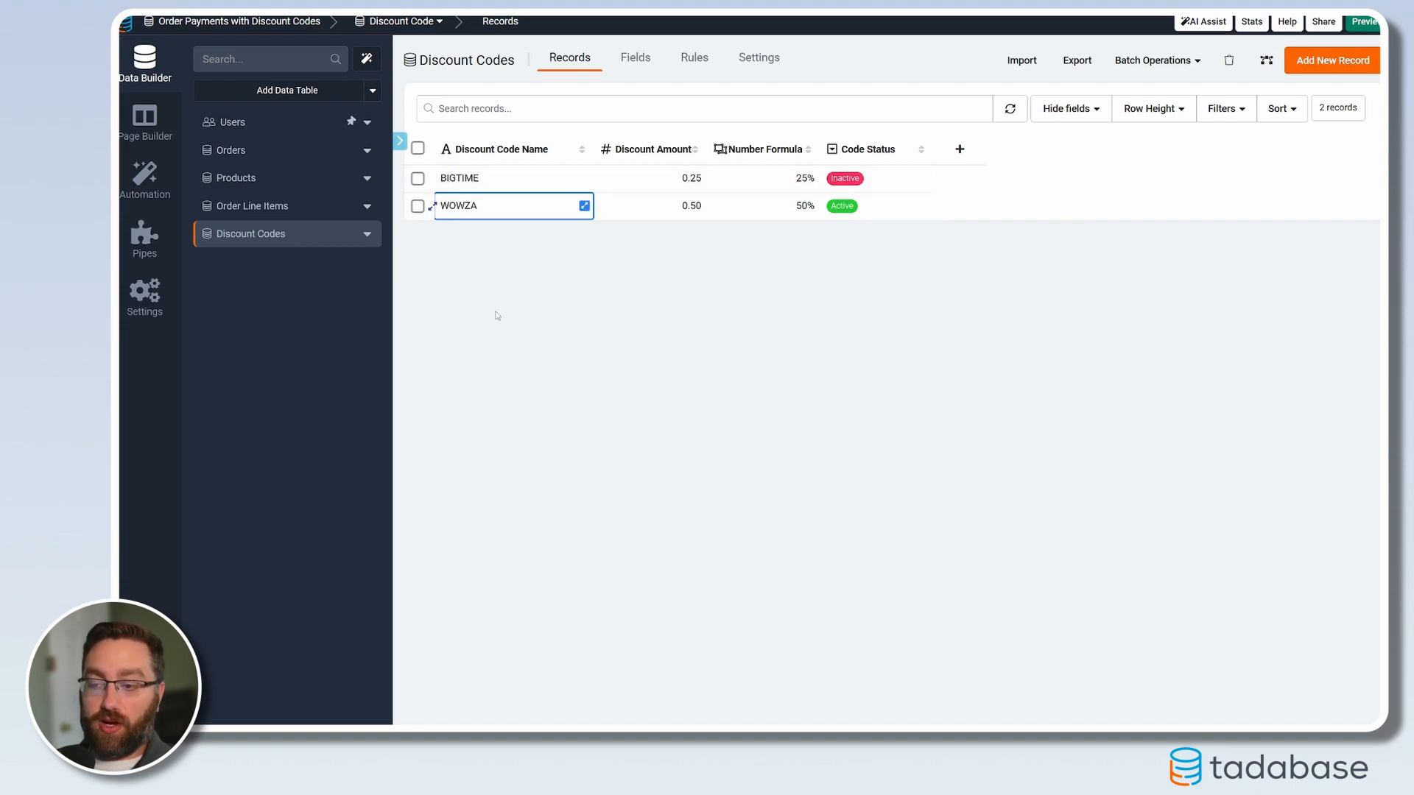
{"action": "left_click", "coordinate": [863, 214]}
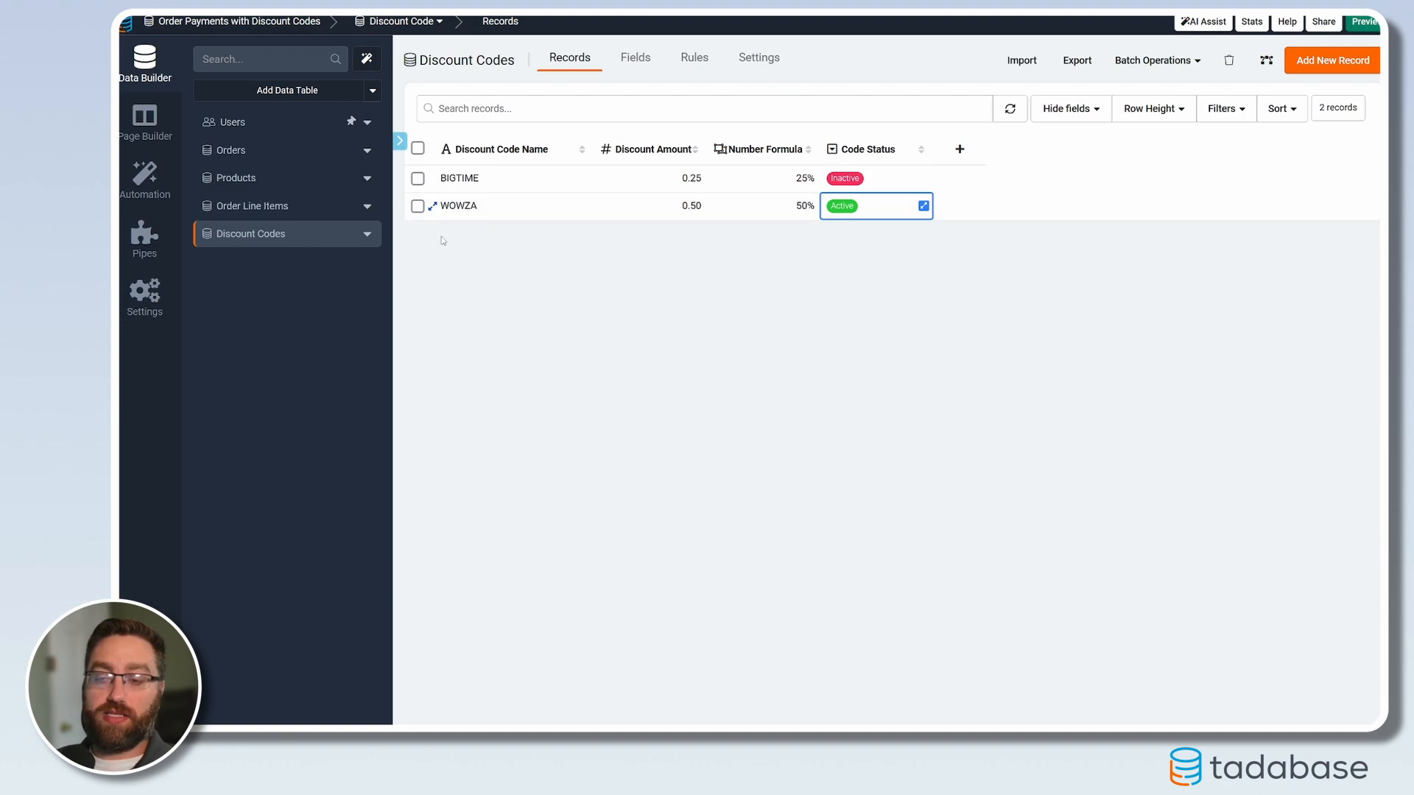
Set the WOWZA discount code's Code Status to Inactive
{"action": "left_click", "coordinate": [923, 205]}
{"action": "left_click", "coordinate": [834, 140]}
{"action": "left_click", "coordinate": [860, 178]}
{"action": "left_click", "coordinate": [860, 171]}
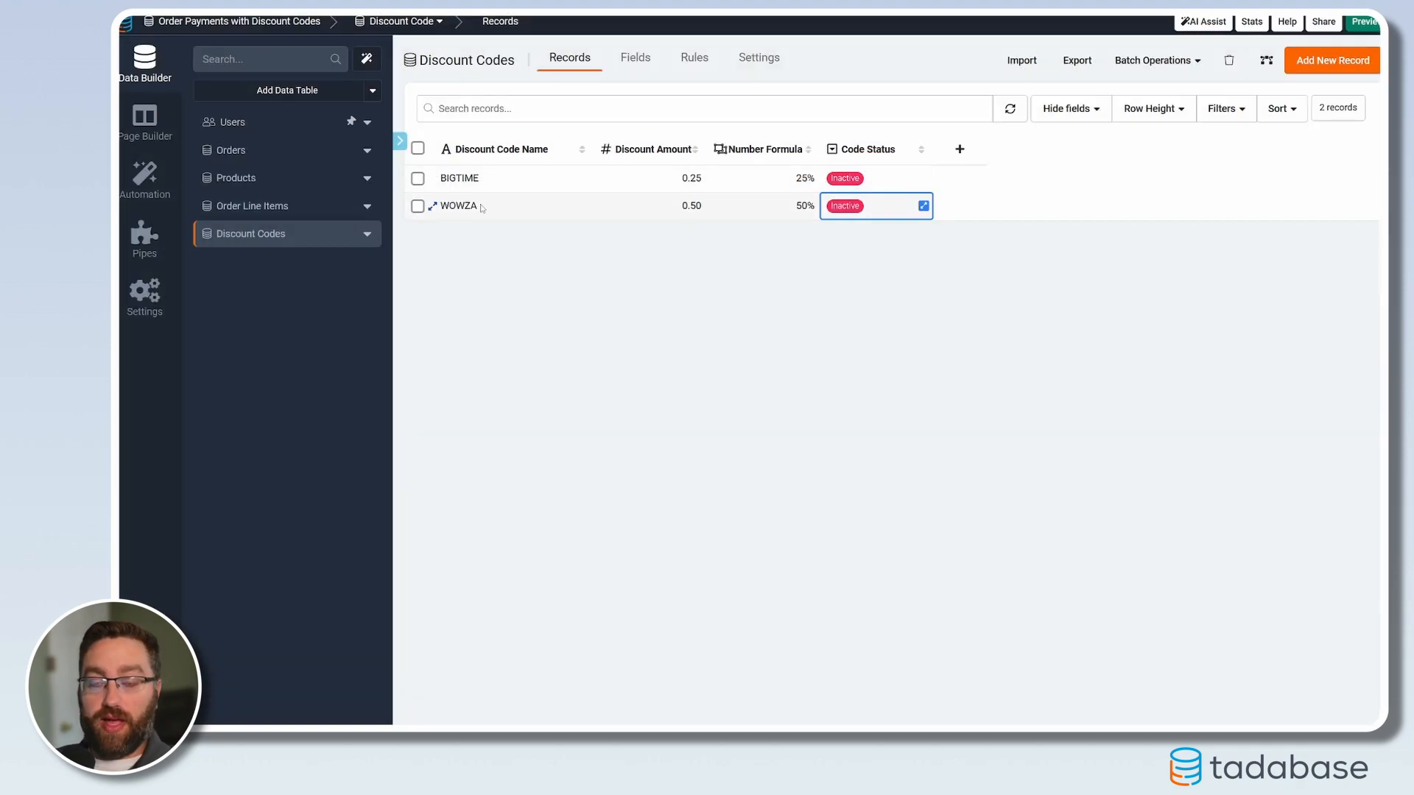
Set the WOWZA discount code's Code Status back to Active
{"action": "left_click_drag", "start_coordinate": [480, 210], "coordinate": [437, 208]}
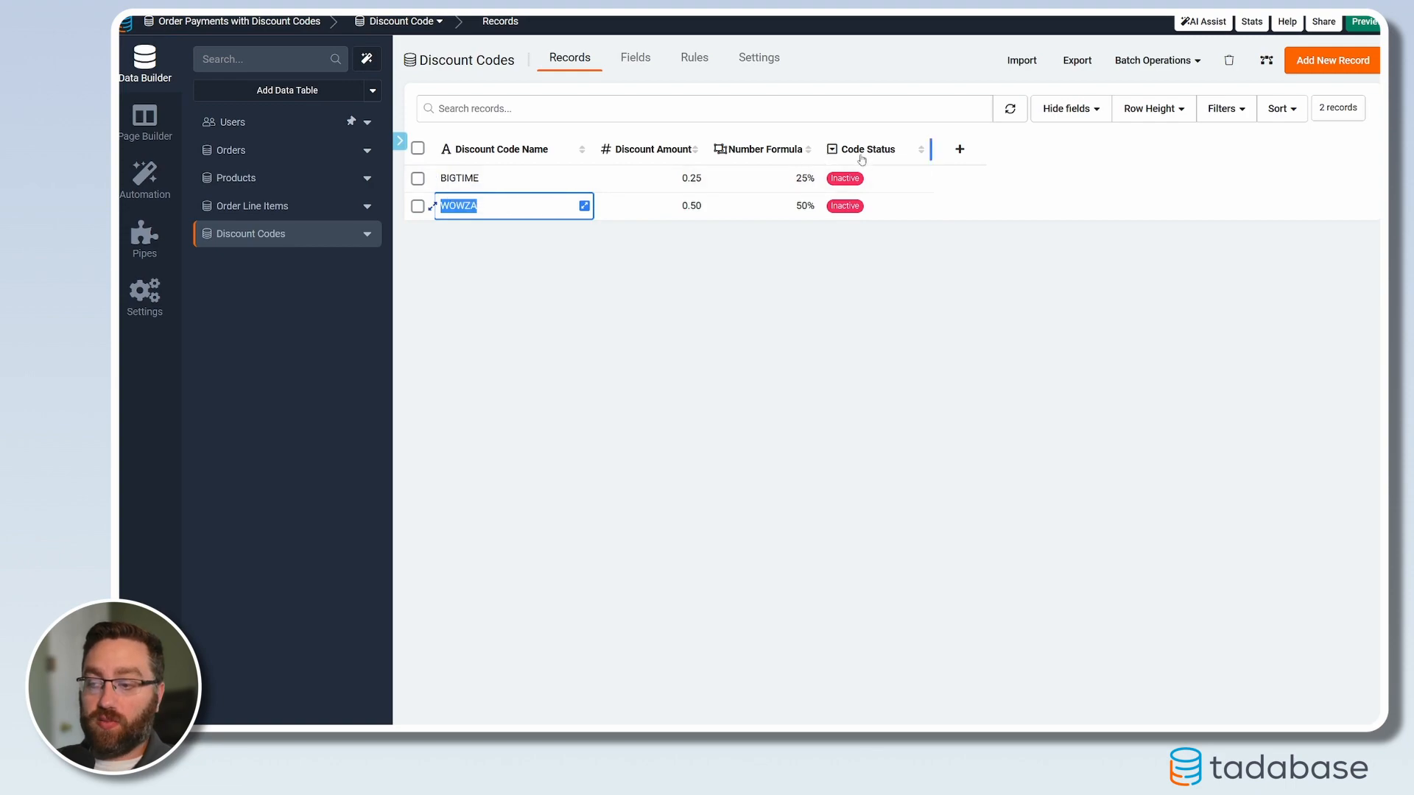
{"action": "left_click", "coordinate": [887, 208]}
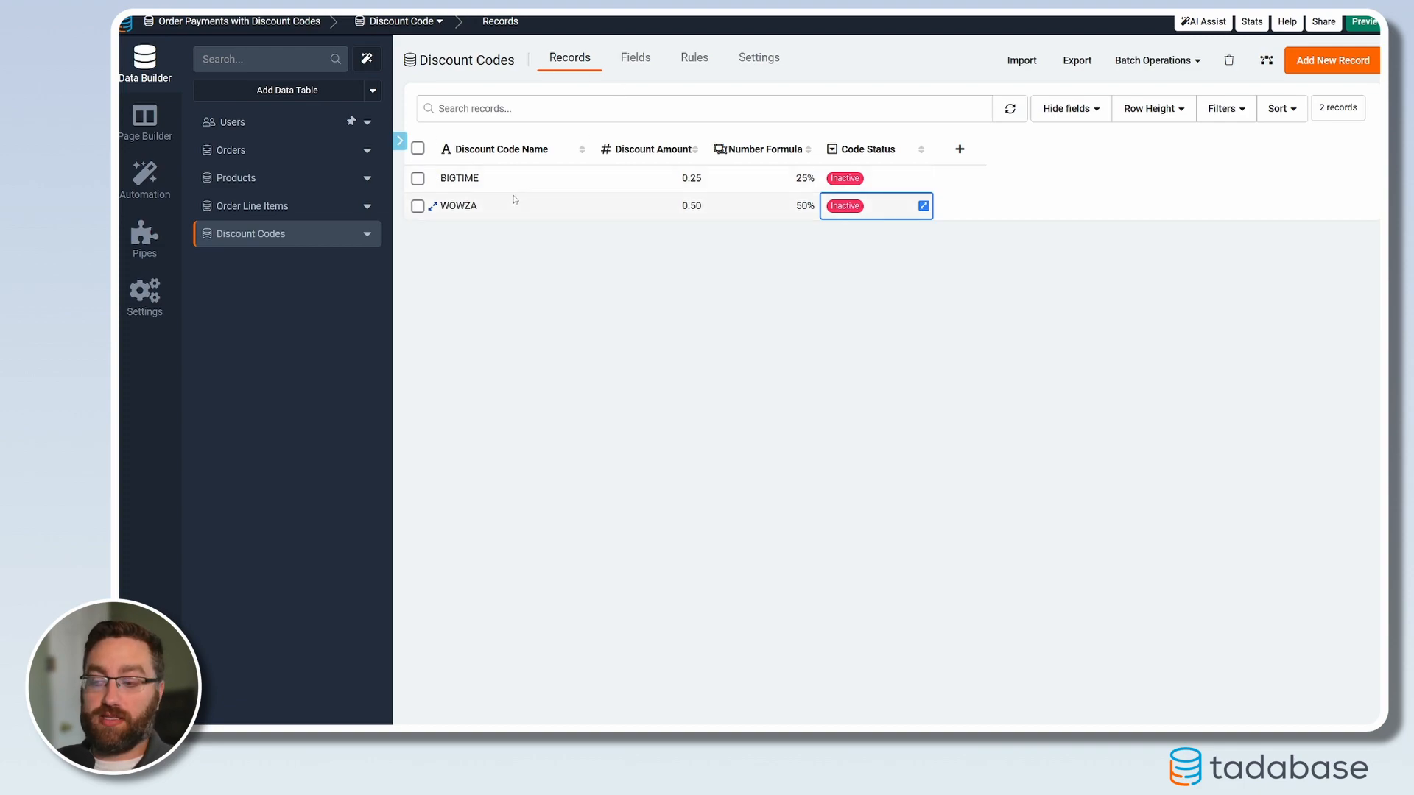
{"action": "left_click", "coordinate": [923, 206]}
{"action": "left_click", "coordinate": [871, 135]}
{"action": "left_click", "coordinate": [810, 164]}
{"action": "left_click", "coordinate": [847, 176]}
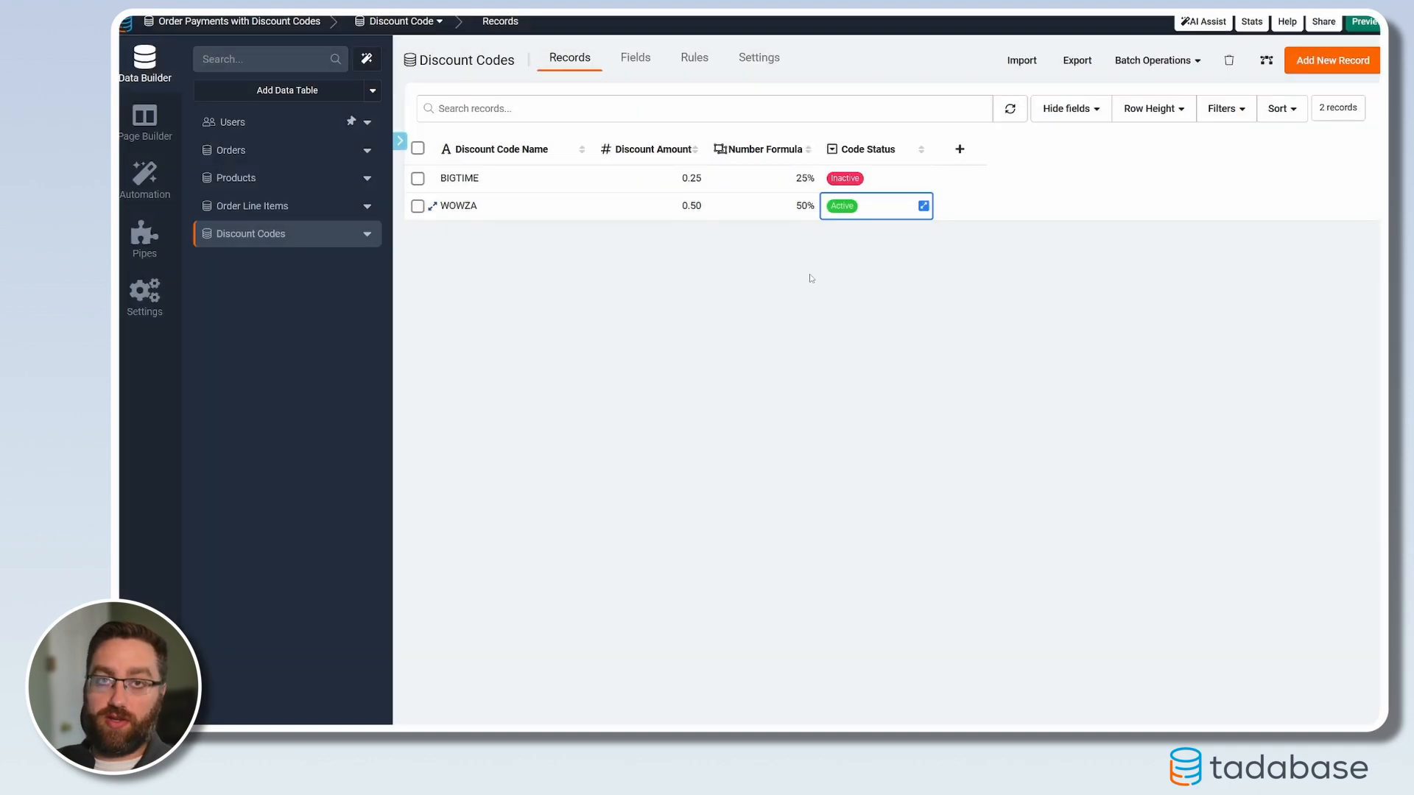
Show the field slugs of the Discount Codes table and check those of Discount Code Name and Code Status
{"action": "double_click", "coordinate": [458, 205]}
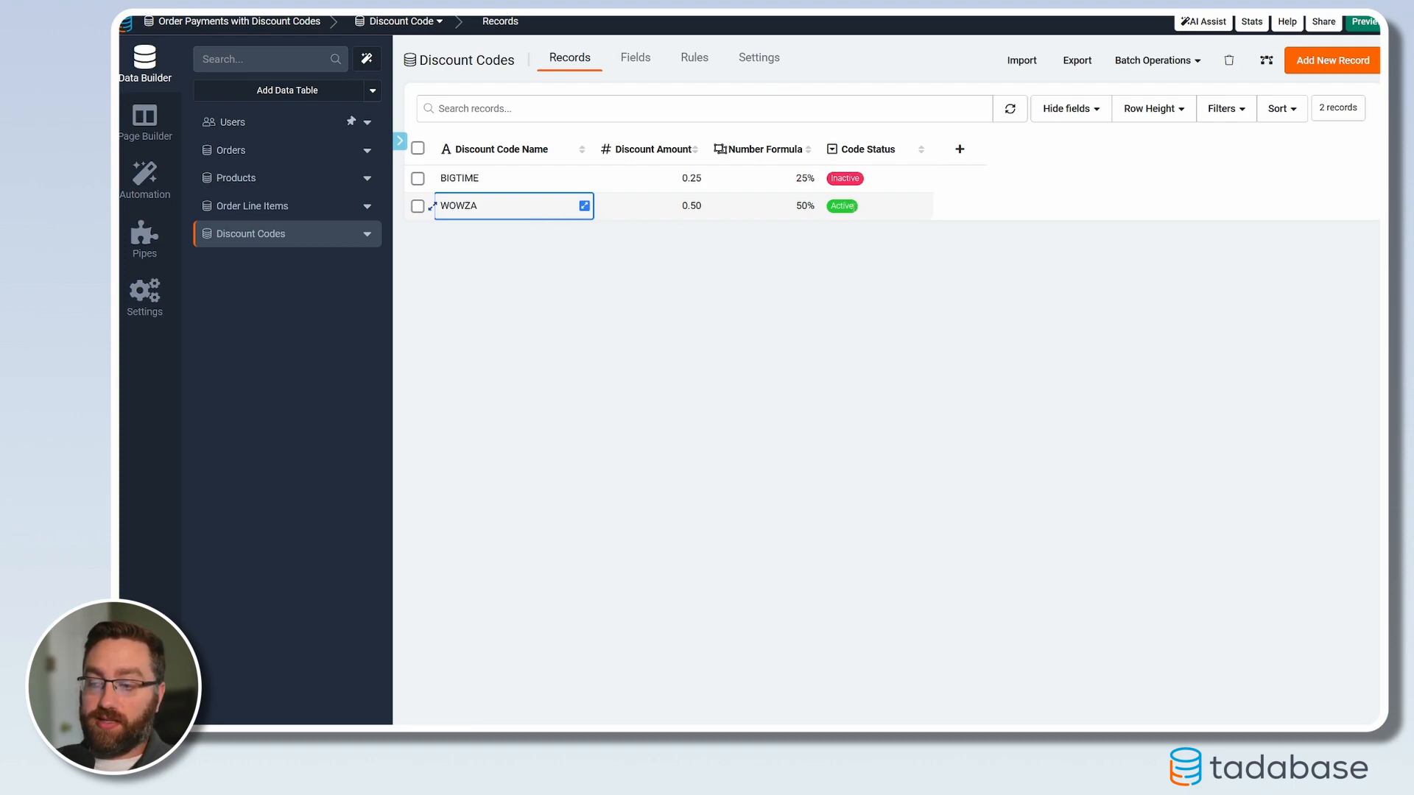
{"action": "left_click", "coordinate": [840, 209]}
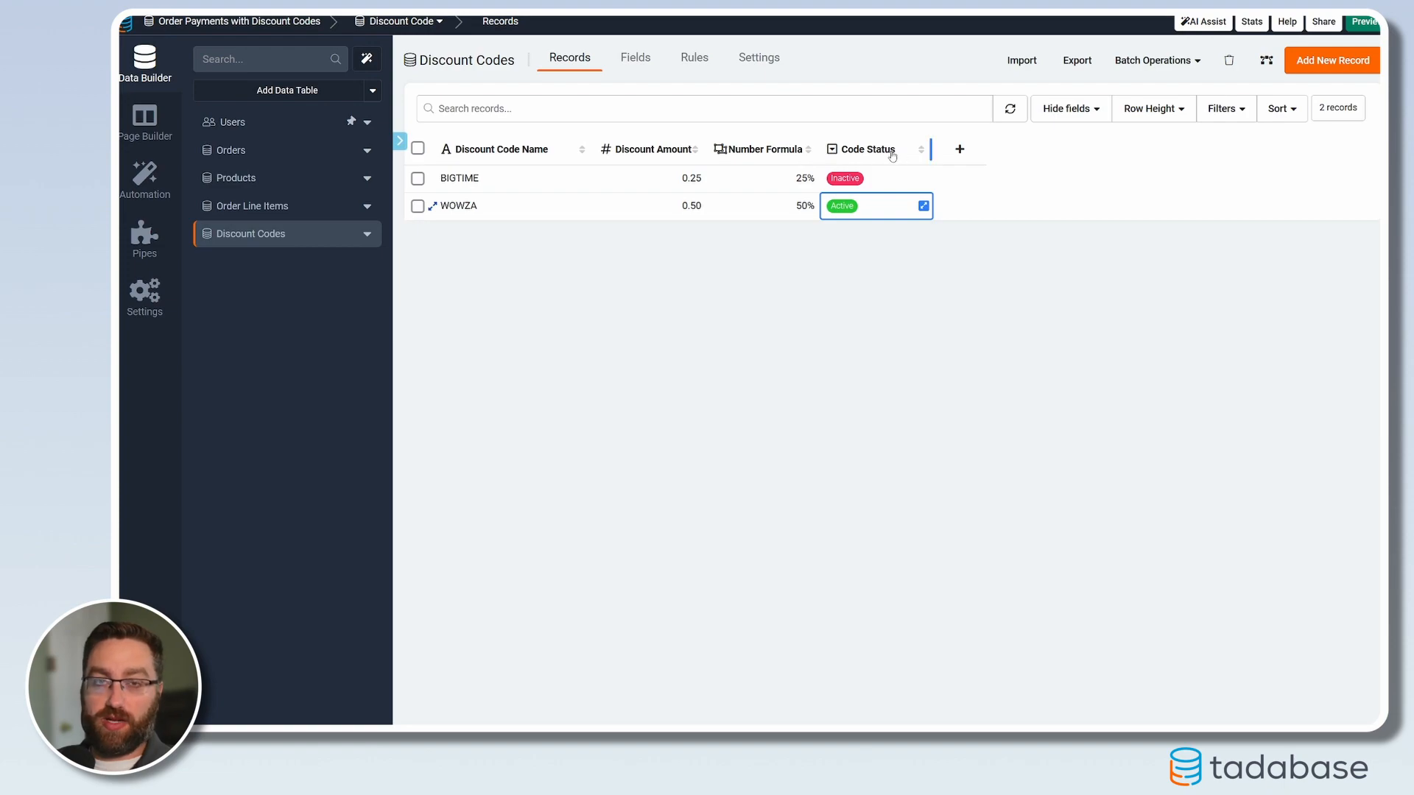
{"action": "left_click", "coordinate": [638, 59]}
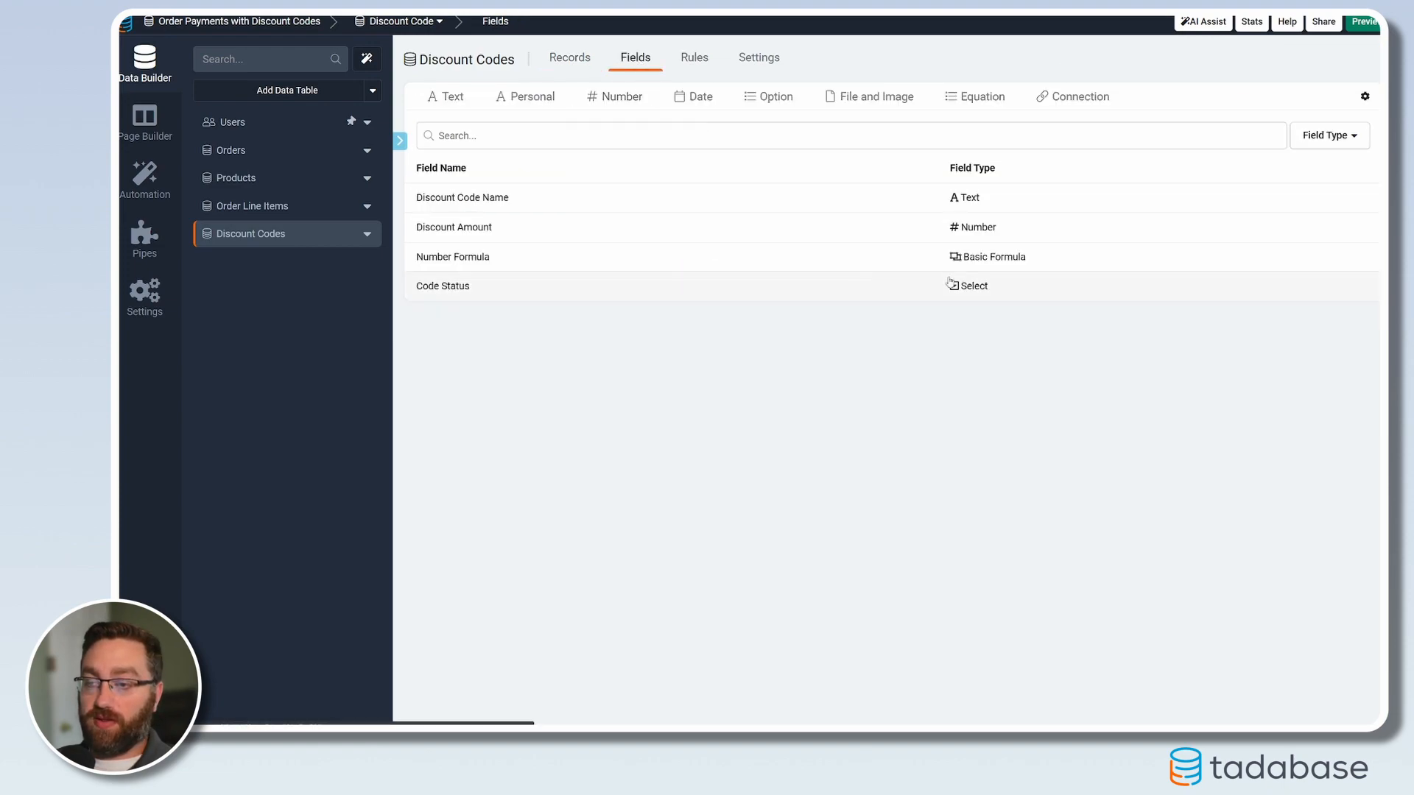
{"action": "left_click", "coordinate": [1364, 95]}
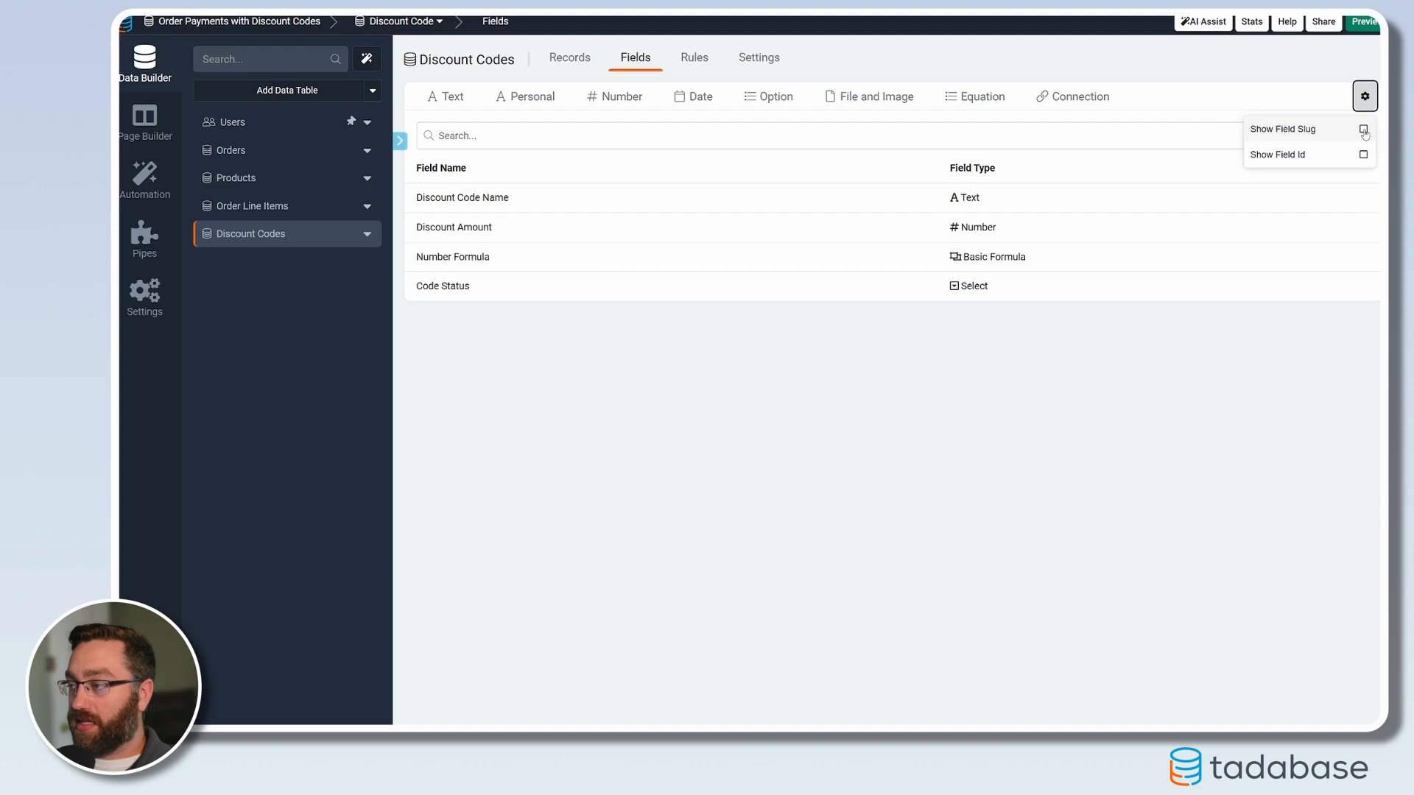
{"action": "left_click", "coordinate": [1363, 129]}
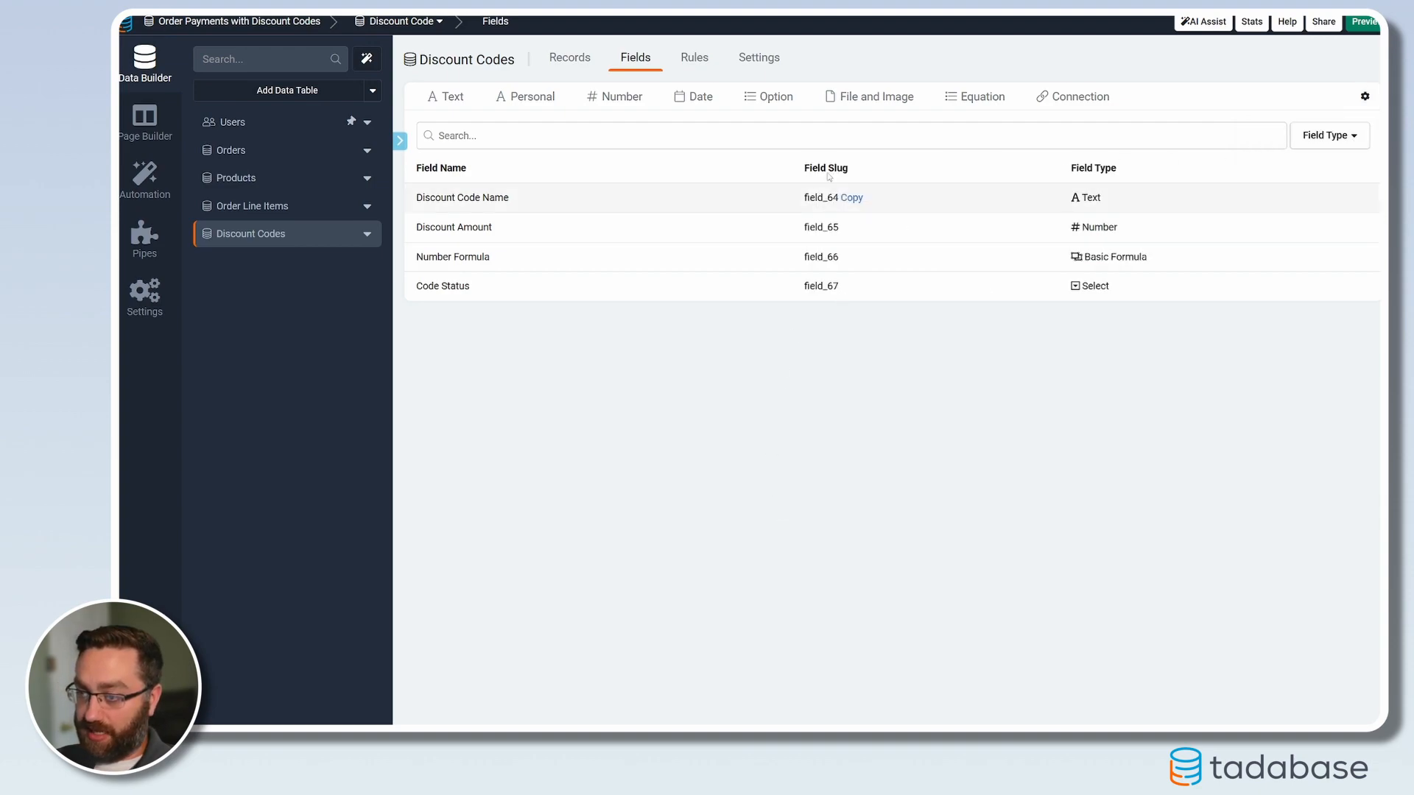
{"action": "left_click_drag", "start_coordinate": [802, 168], "coordinate": [863, 173]}
{"action": "left_click", "coordinate": [756, 533]}
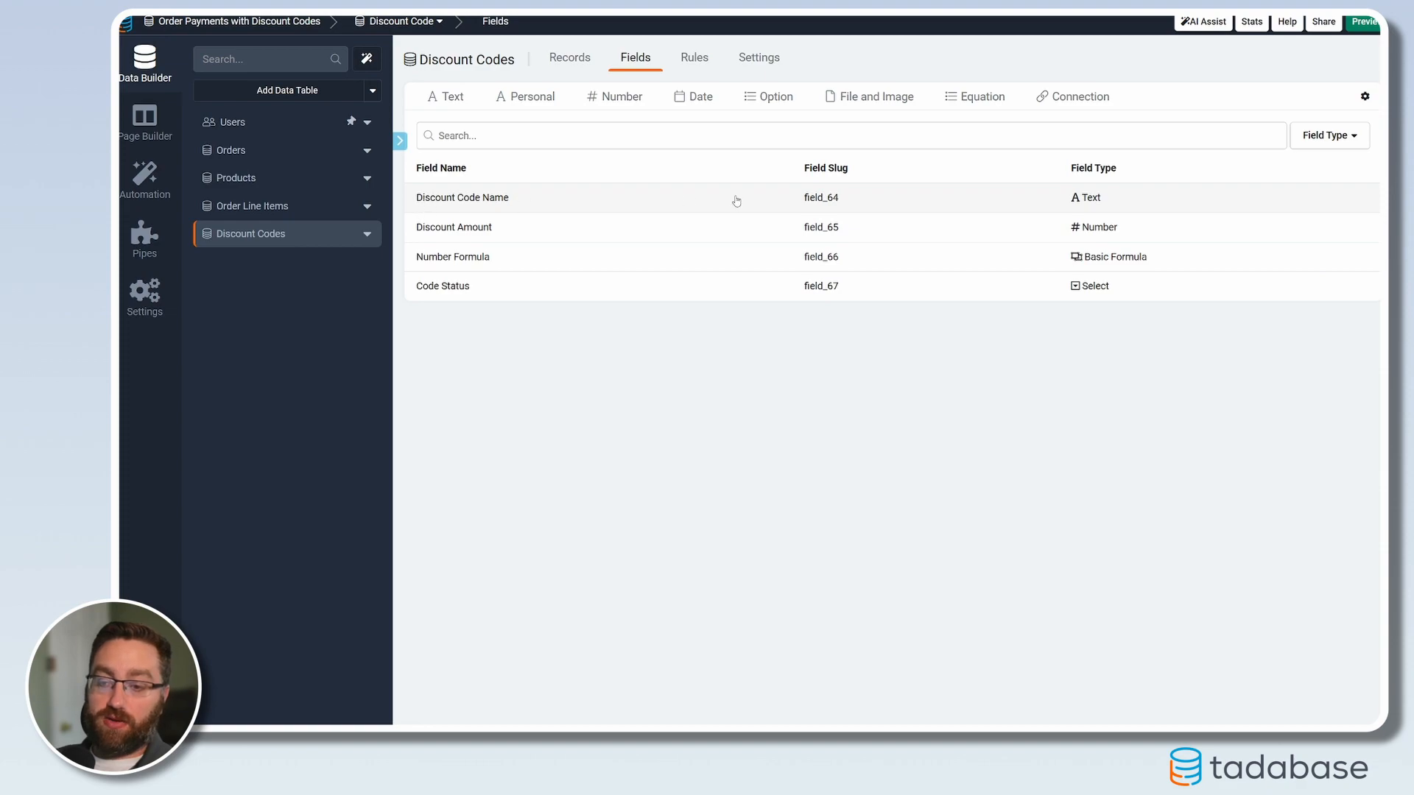
{"action": "mouse_move", "coordinate": [816, 293]}
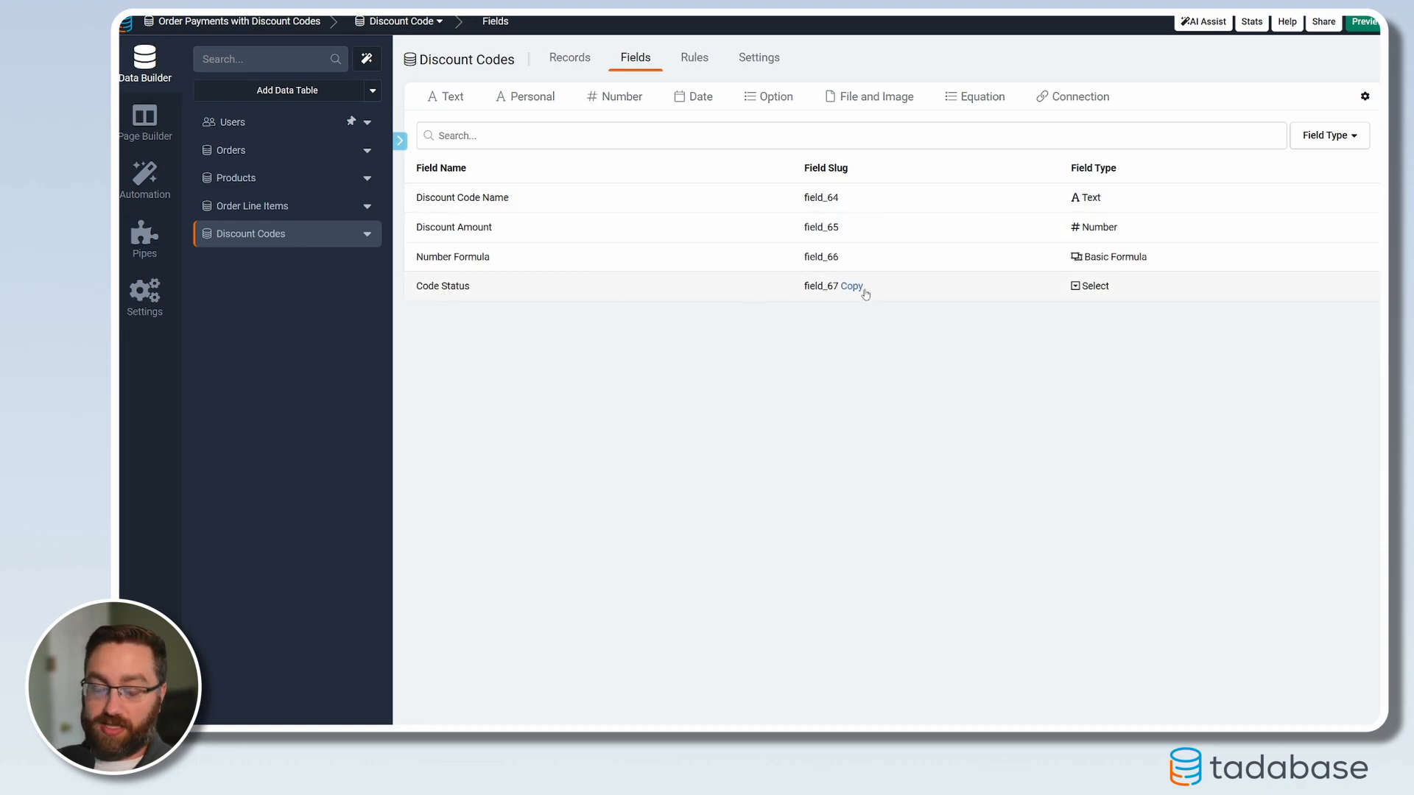
In the Filter by Two Fields call's parameters, set the Table ID default value to Discount Codes
{"action": "left_click", "coordinate": [145, 236]}
{"action": "left_click", "coordinate": [644, 58]}
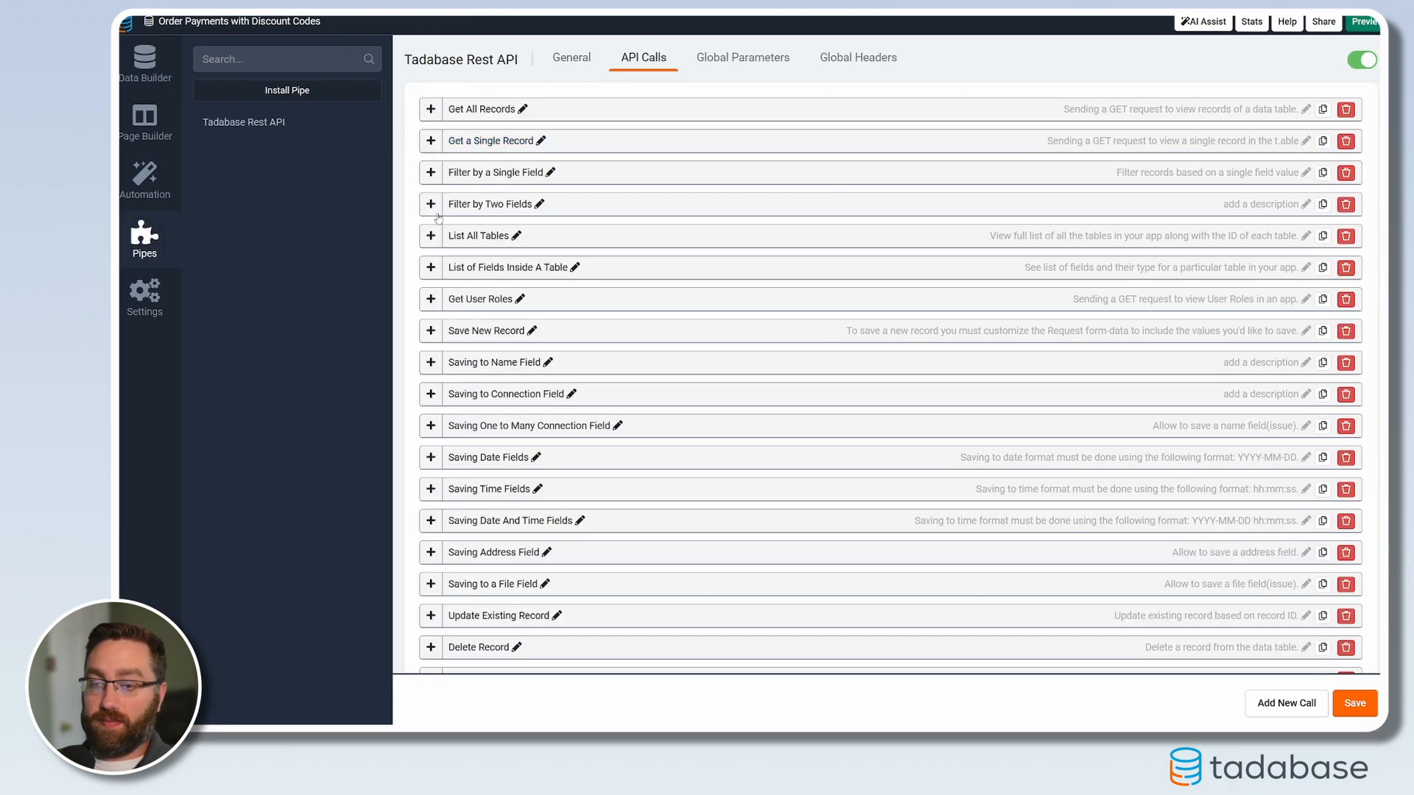
{"action": "left_click", "coordinate": [432, 205]}
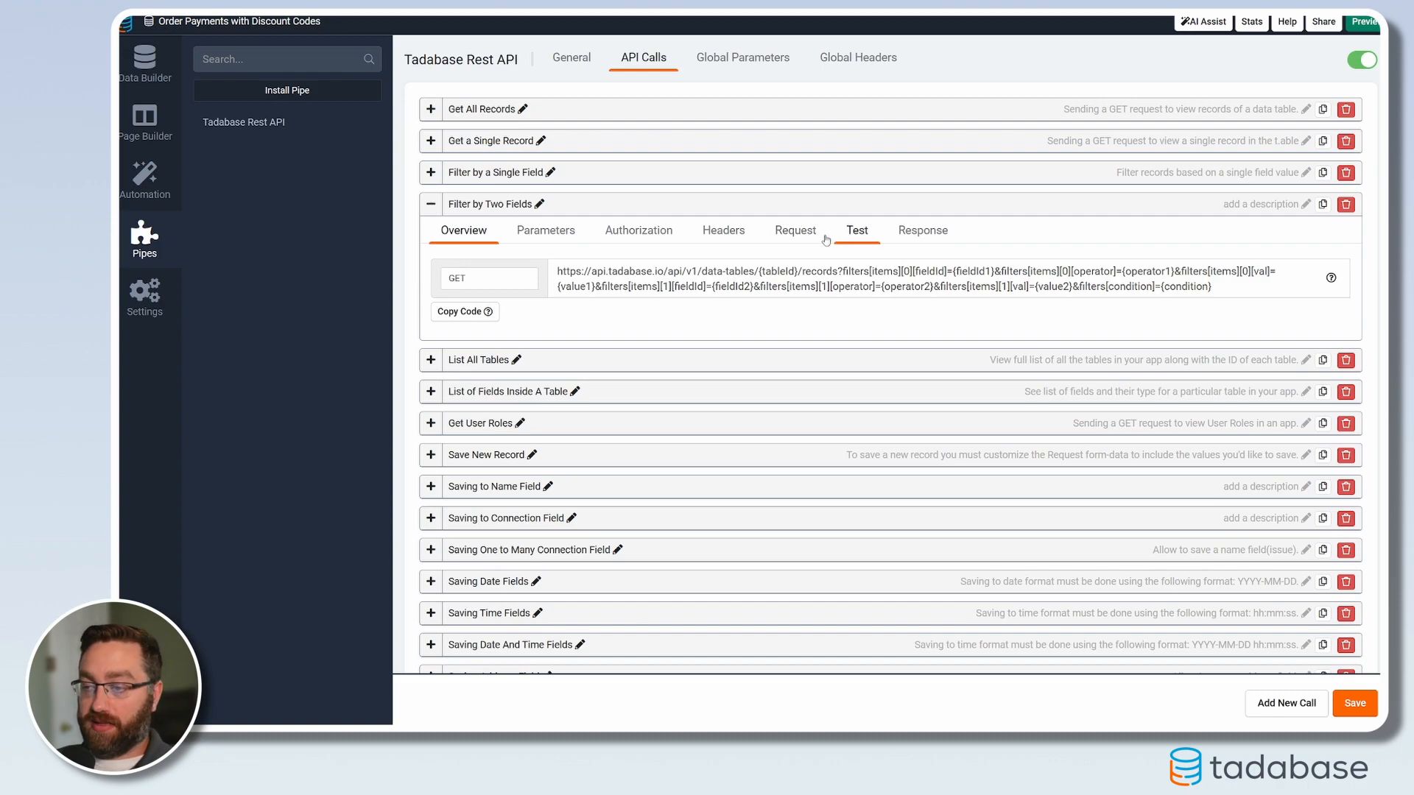
{"action": "left_click", "coordinate": [545, 230]}
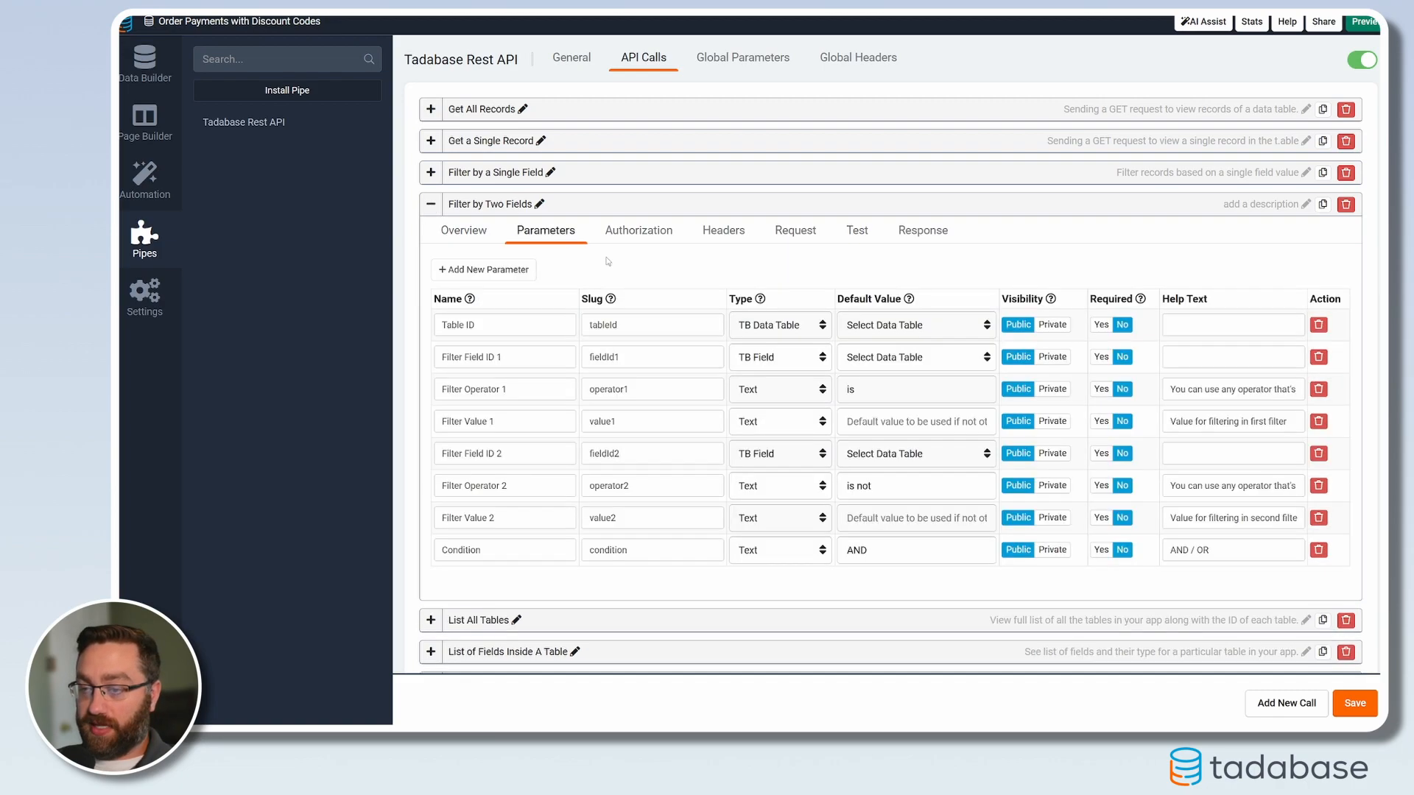
{"action": "left_click", "coordinate": [784, 324]}
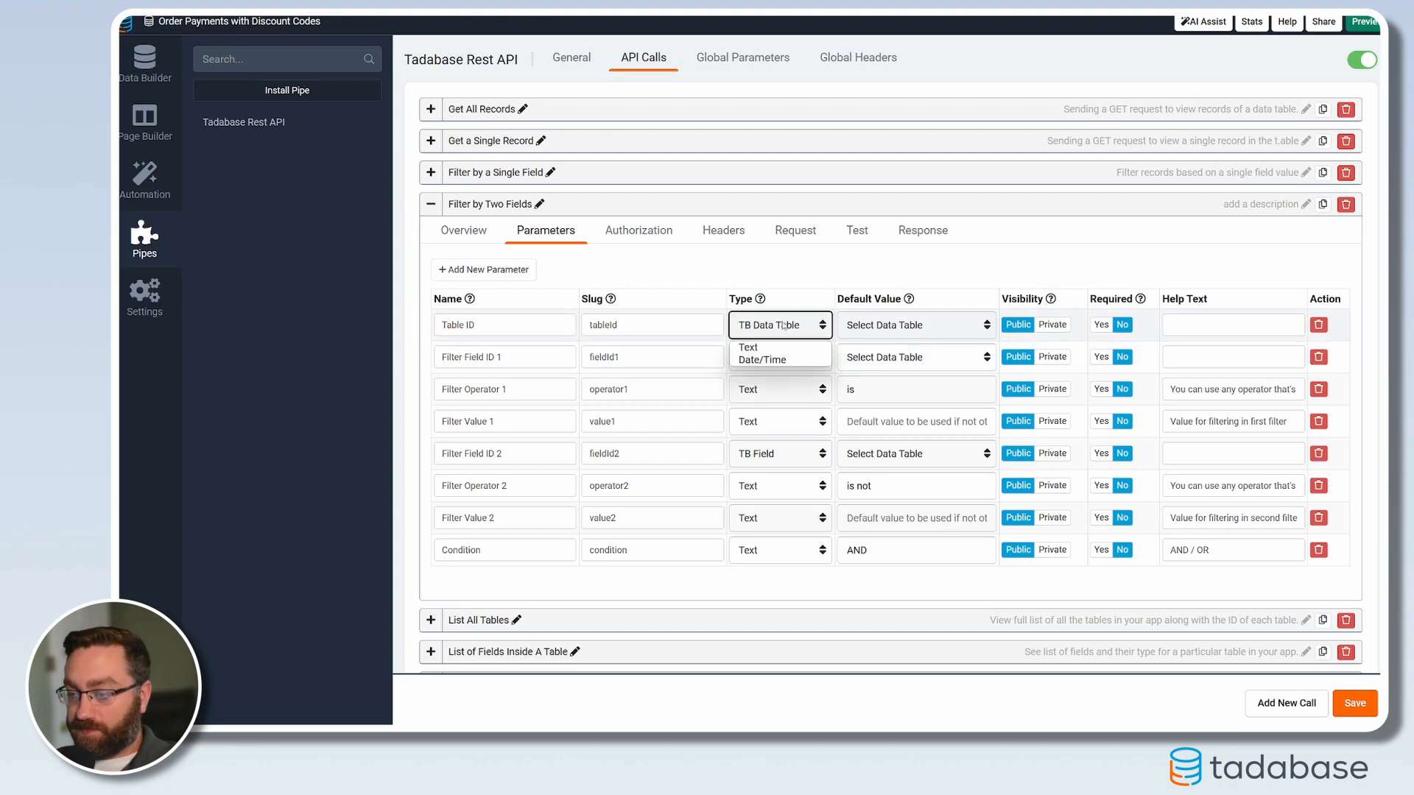
{"action": "left_click", "coordinate": [877, 326]}
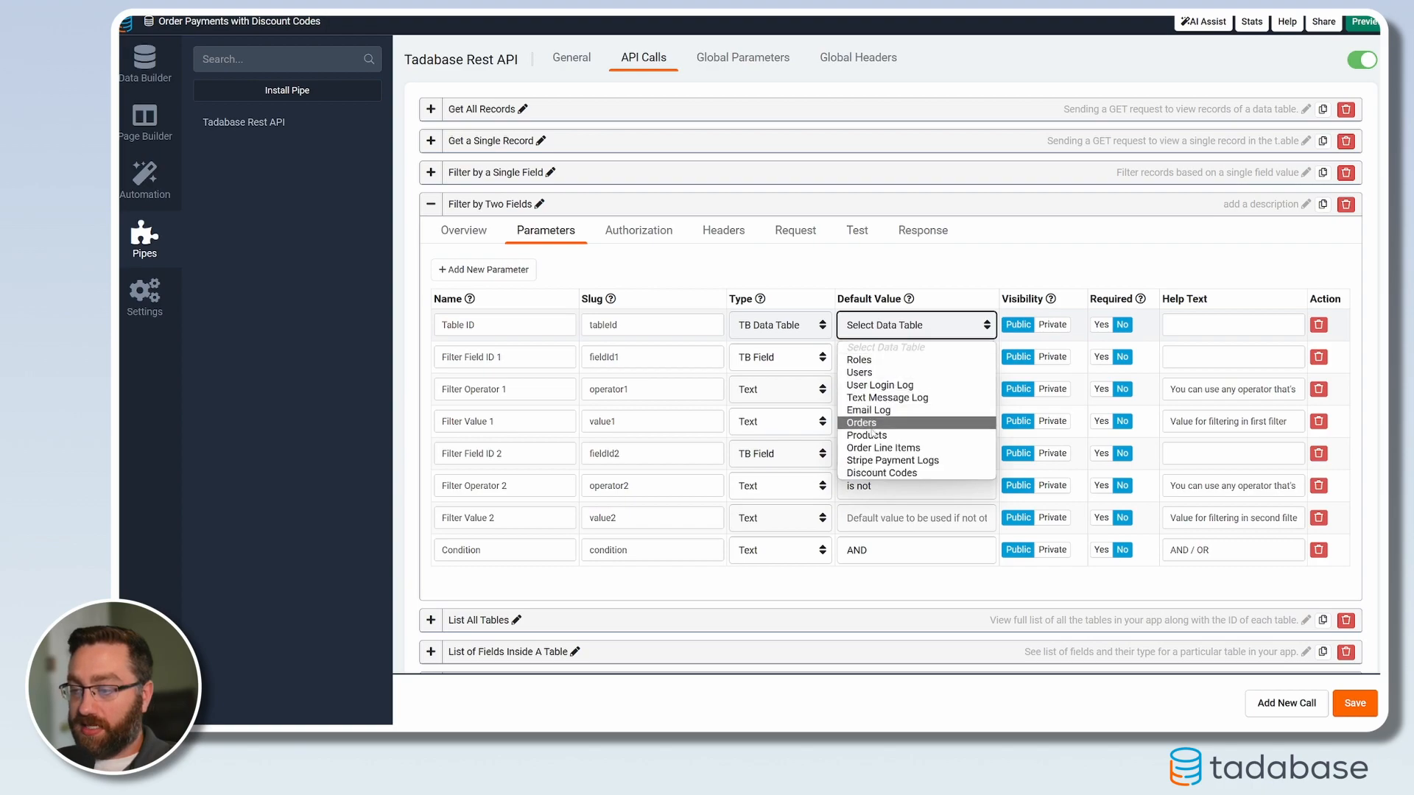
{"action": "left_click", "coordinate": [880, 473]}
Change the Filter Field ID 1 parameter to type Text with default value field_64
{"action": "left_click", "coordinate": [781, 357]}
{"action": "left_click", "coordinate": [810, 379]}
{"action": "left_click", "coordinate": [889, 358]}
{"action": "type", "text": "field_64"}
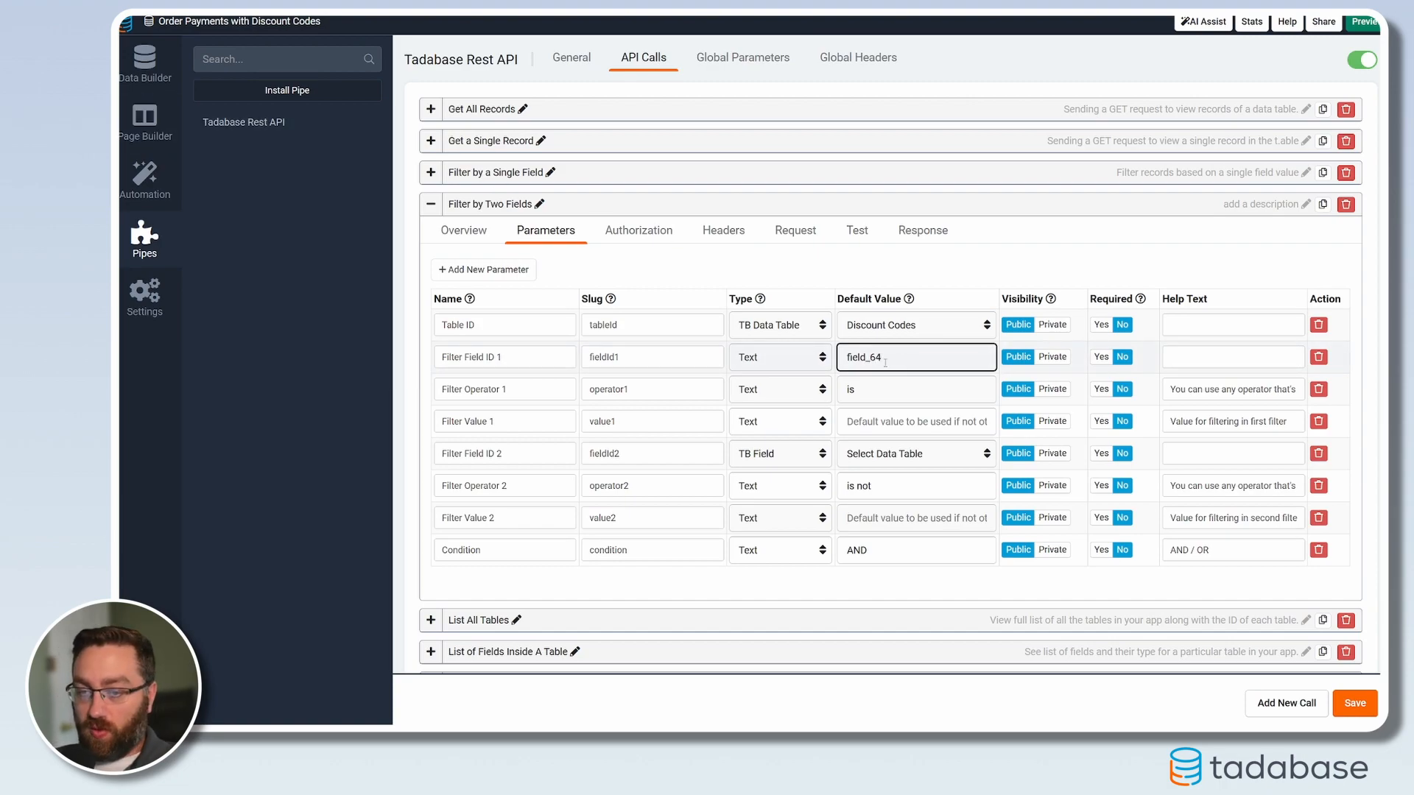
{"action": "mouse_move", "coordinate": [507, 359]}
{"action": "left_mouse_down"}
{"action": "mouse_move", "coordinate": [476, 359]}
{"action": "mouse_move", "coordinate": [506, 360]}
{"action": "left_mouse_up"}
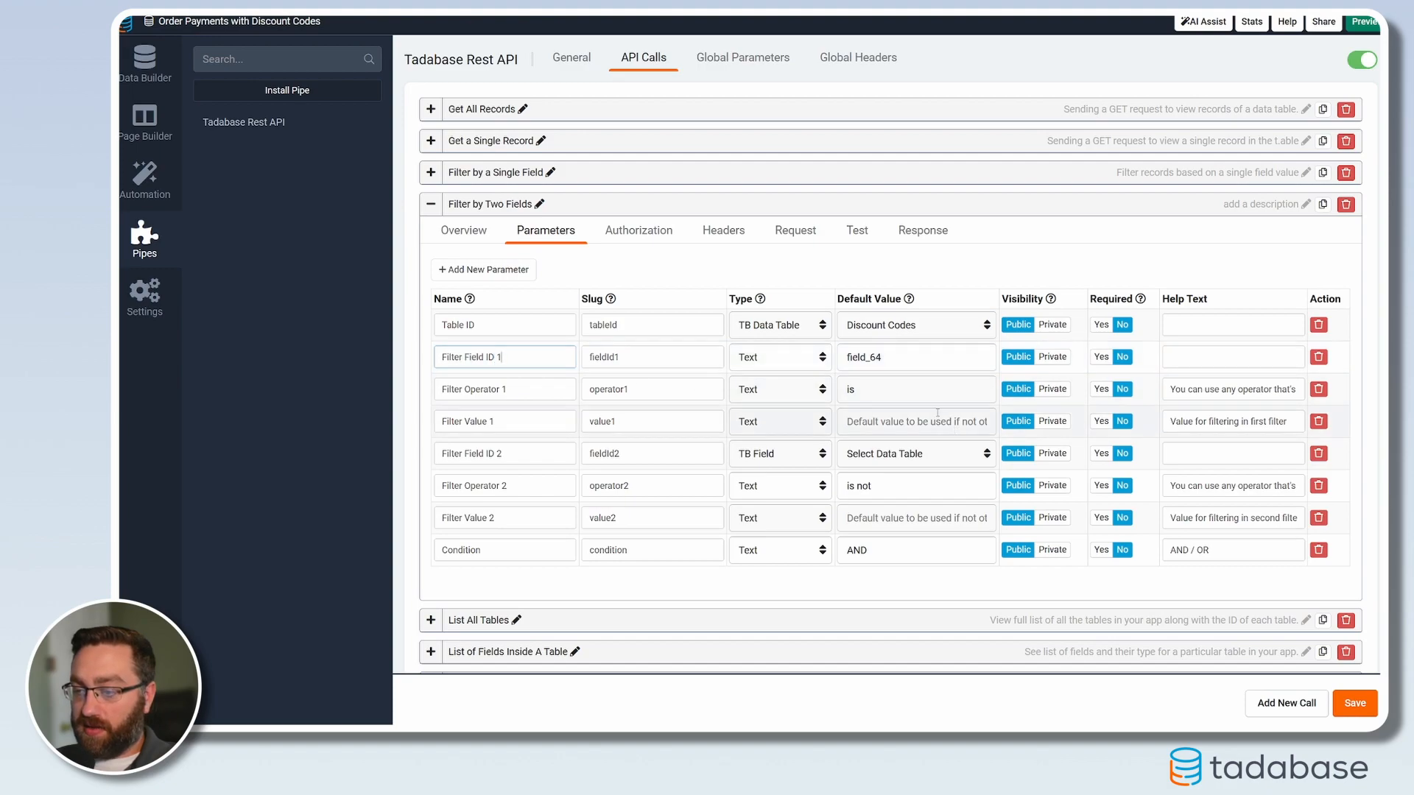
Change the Filter Field ID 2 parameter to type Text with default value field_67
{"action": "left_click", "coordinate": [797, 456]}
{"action": "left_click", "coordinate": [799, 476]}
{"action": "left_click", "coordinate": [882, 454]}
{"action": "type", "text": "field_67"}
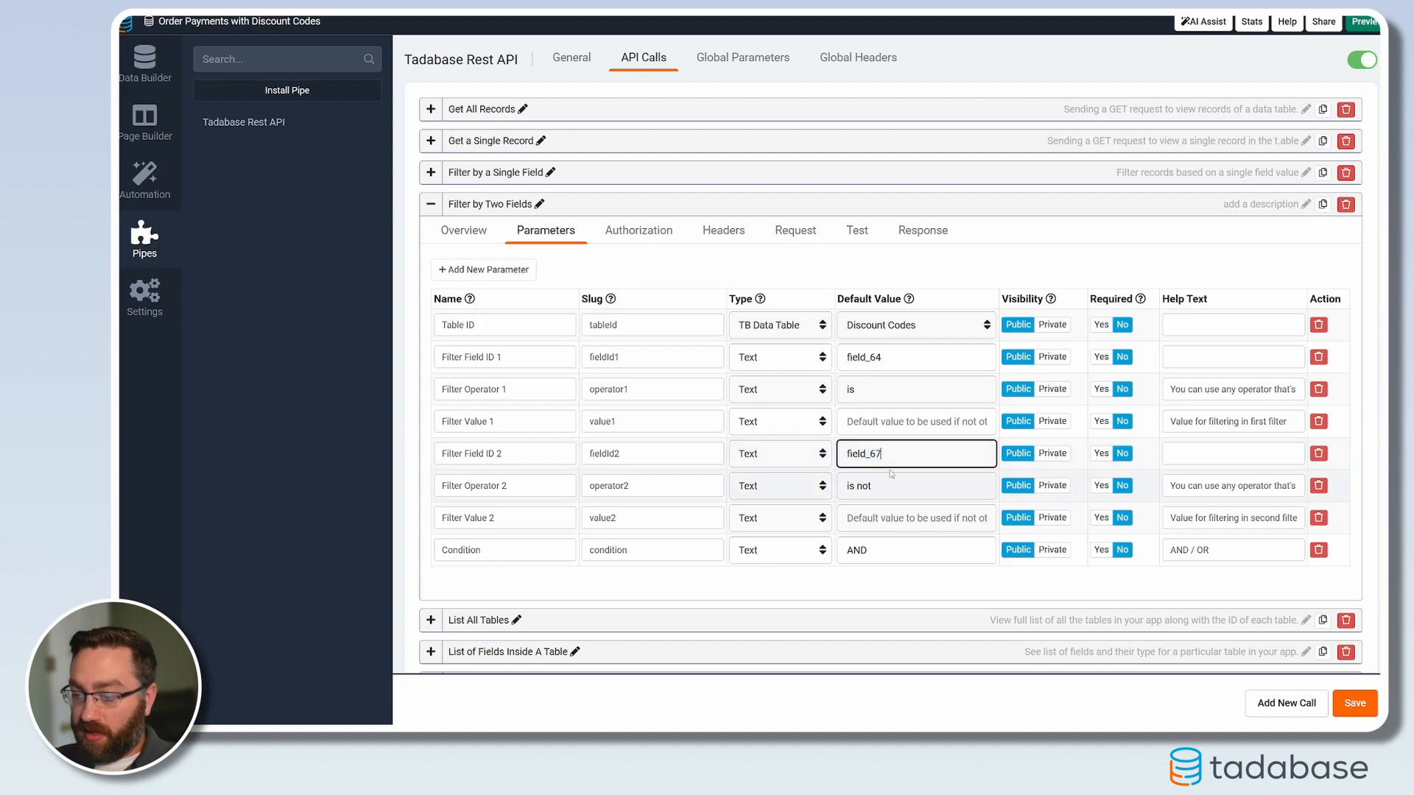
{"action": "key", "text": "Tab"}
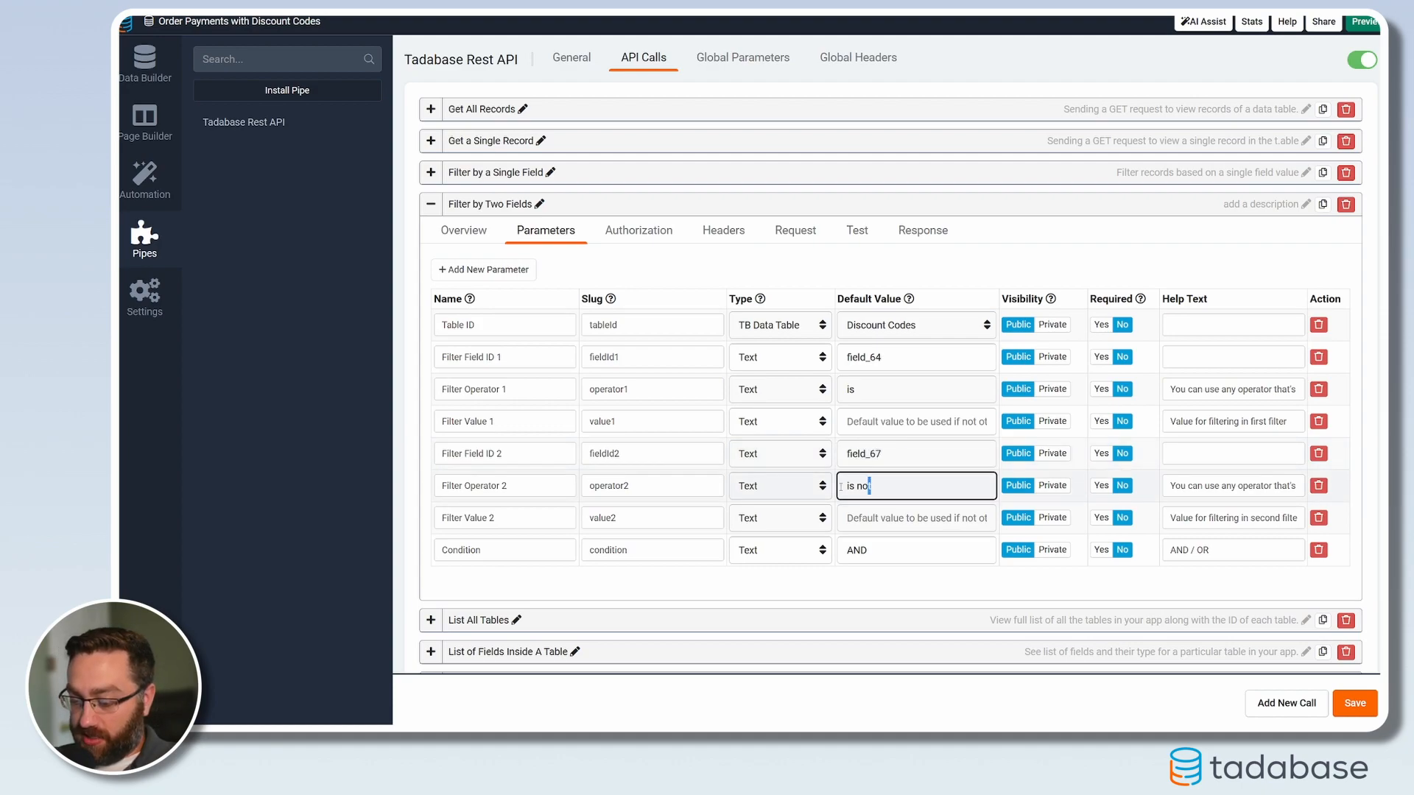
Set the Filter Operator 2 parameter's default value to is and save the pipe
{"action": "type", "text": "is"}
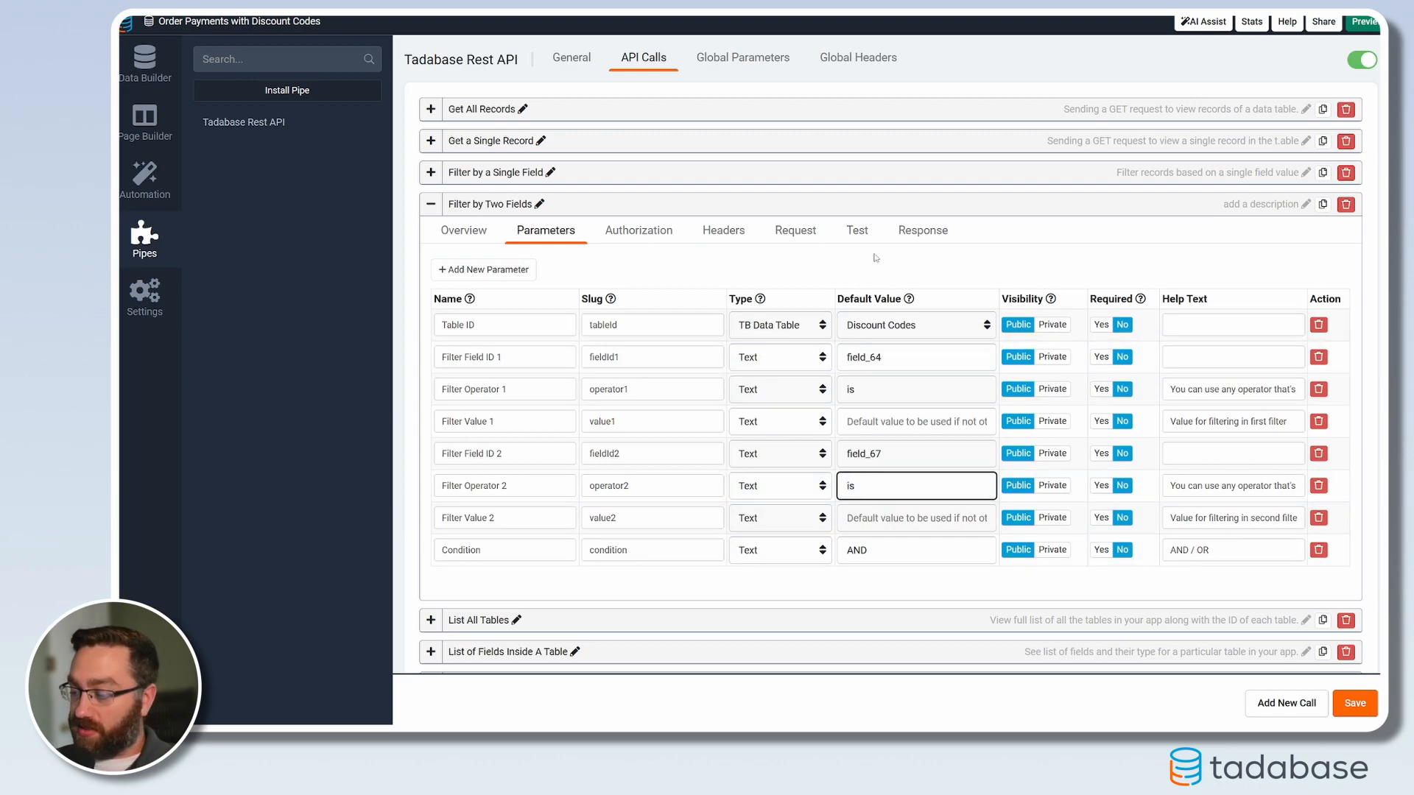
{"action": "left_click", "coordinate": [1358, 706]}
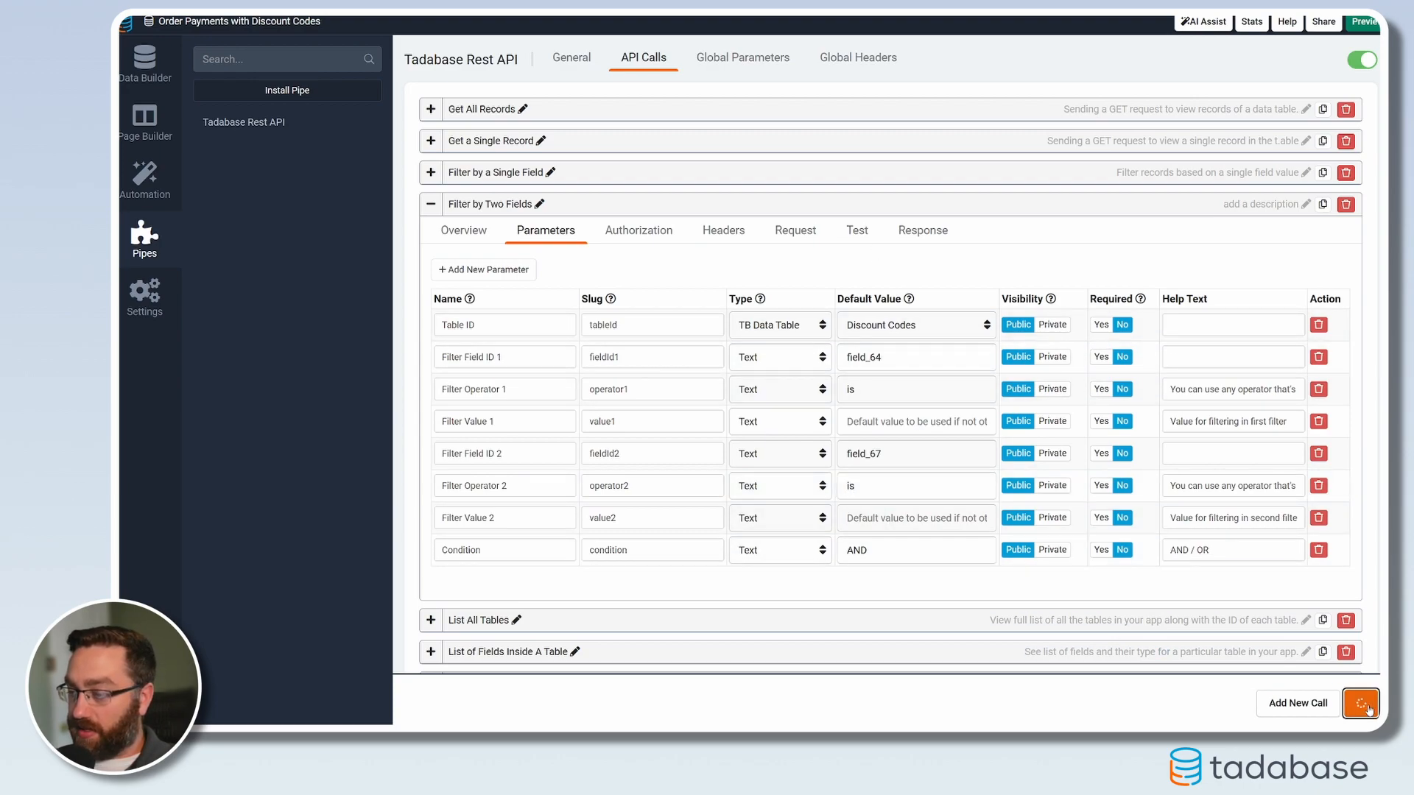
Test the Filter by Two Fields call with Filter Value 1 WOWZA and Filter Value 2 Active, and examine the returned items
{"action": "left_click", "coordinate": [860, 237]}
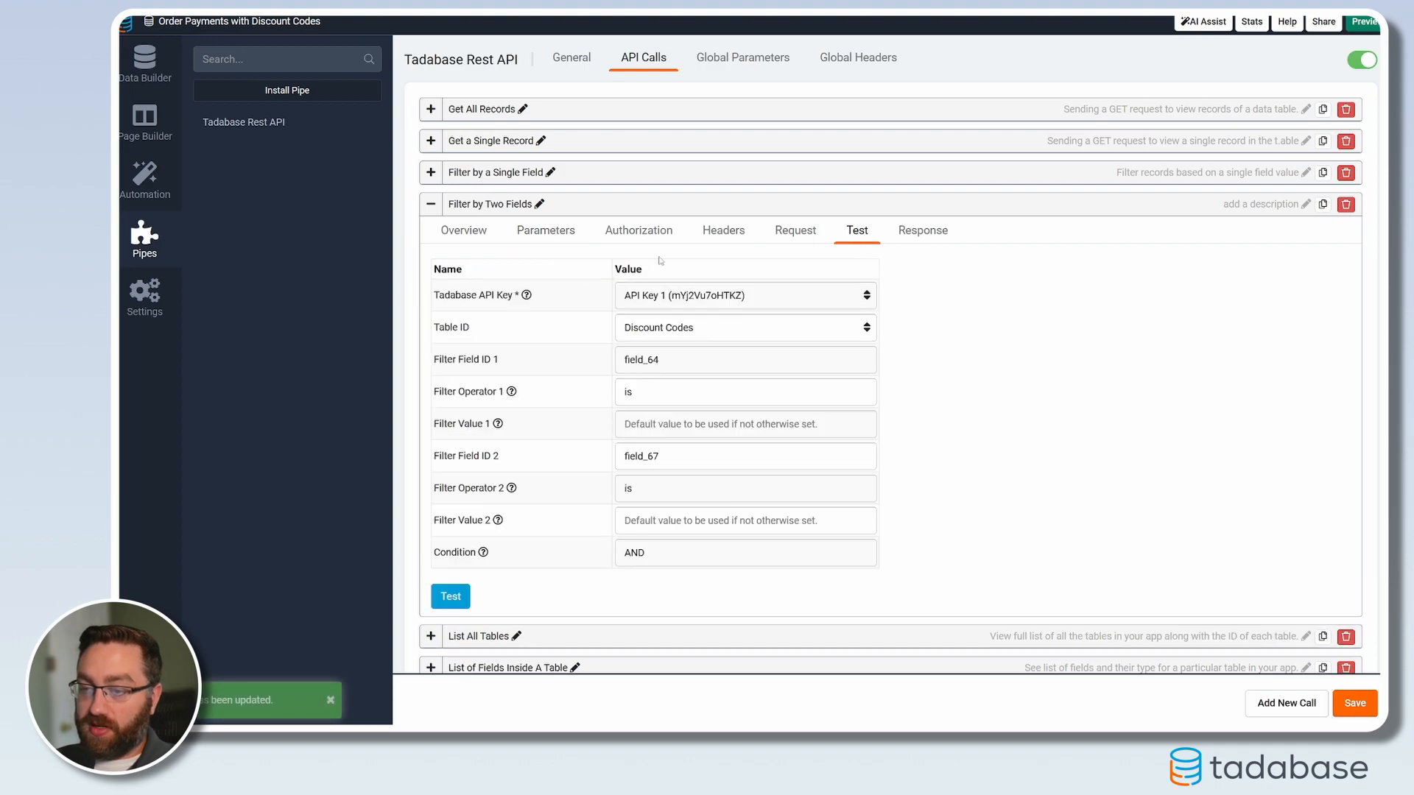
{"action": "left_click", "coordinate": [651, 427]}
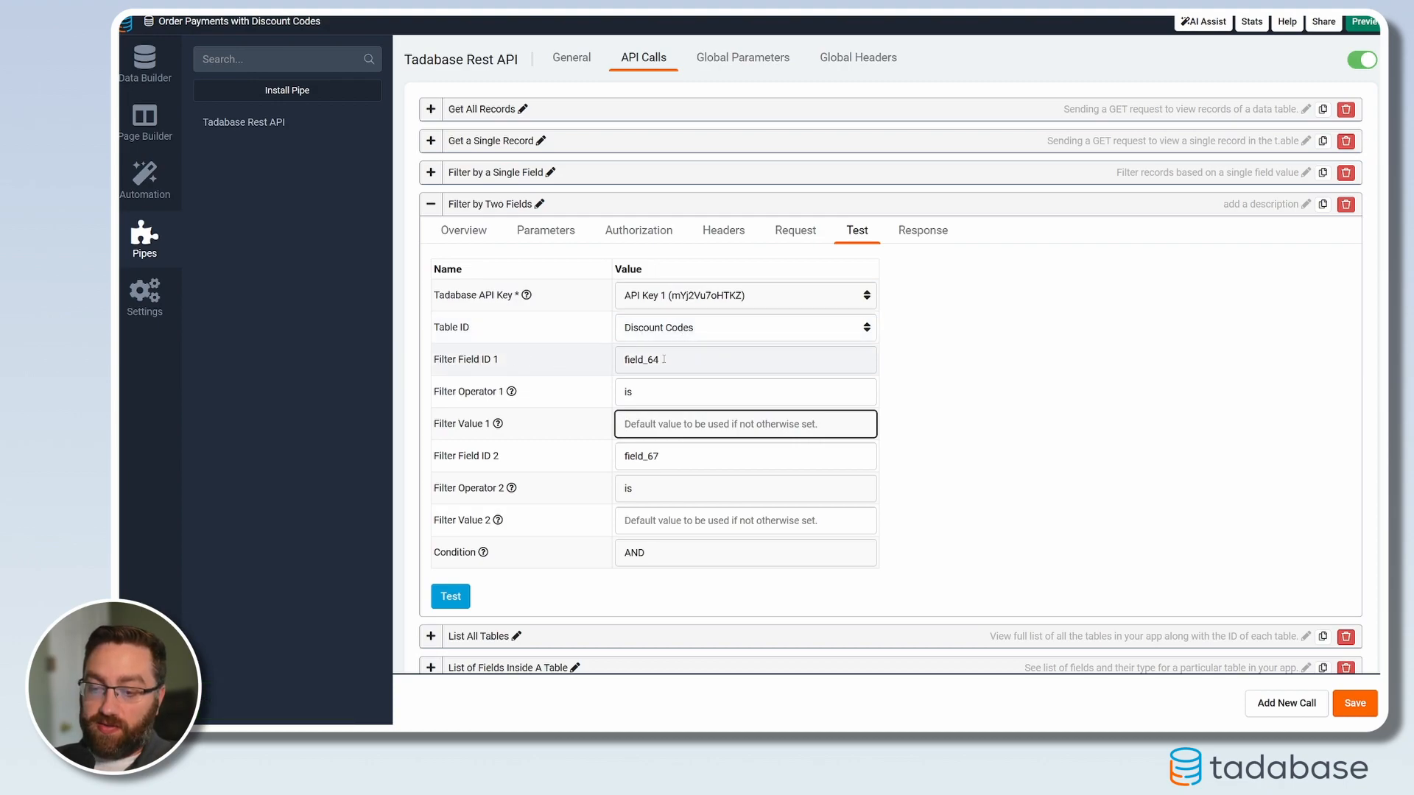
{"action": "type", "text": "WOWZA"}
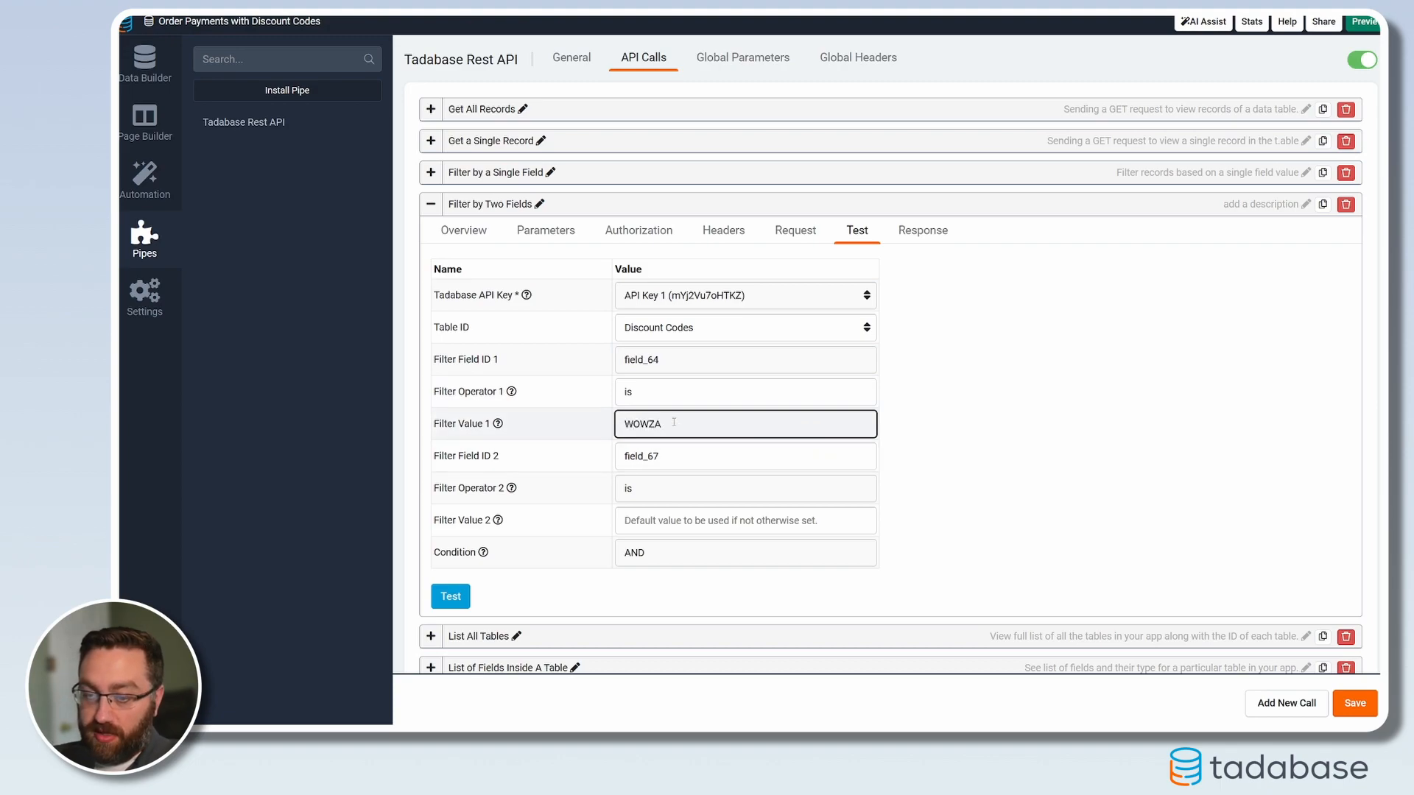
{"action": "left_click", "coordinate": [650, 519]}
{"action": "type", "text": "ACtive"}
{"action": "left_click", "coordinate": [664, 550]}
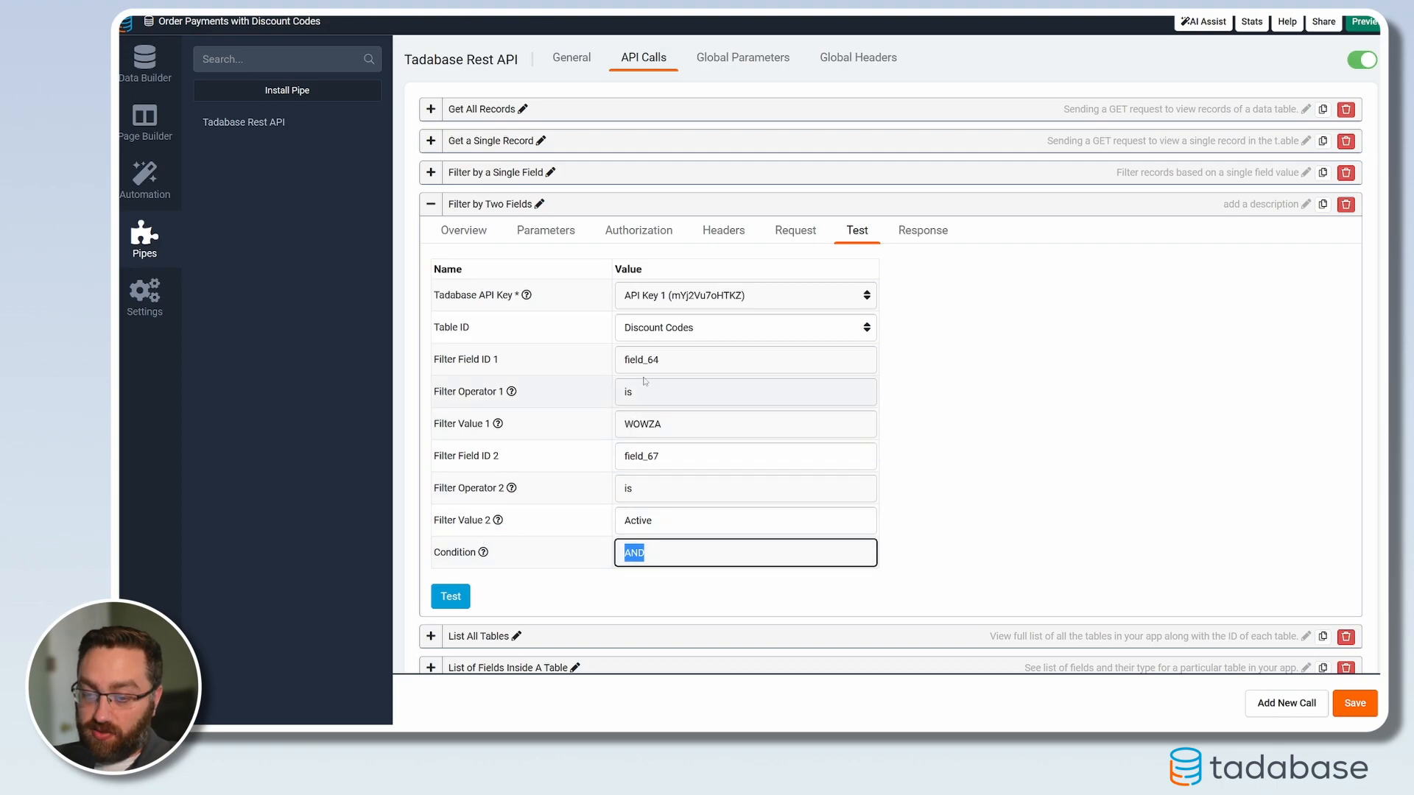
{"action": "left_click", "coordinate": [450, 596]}
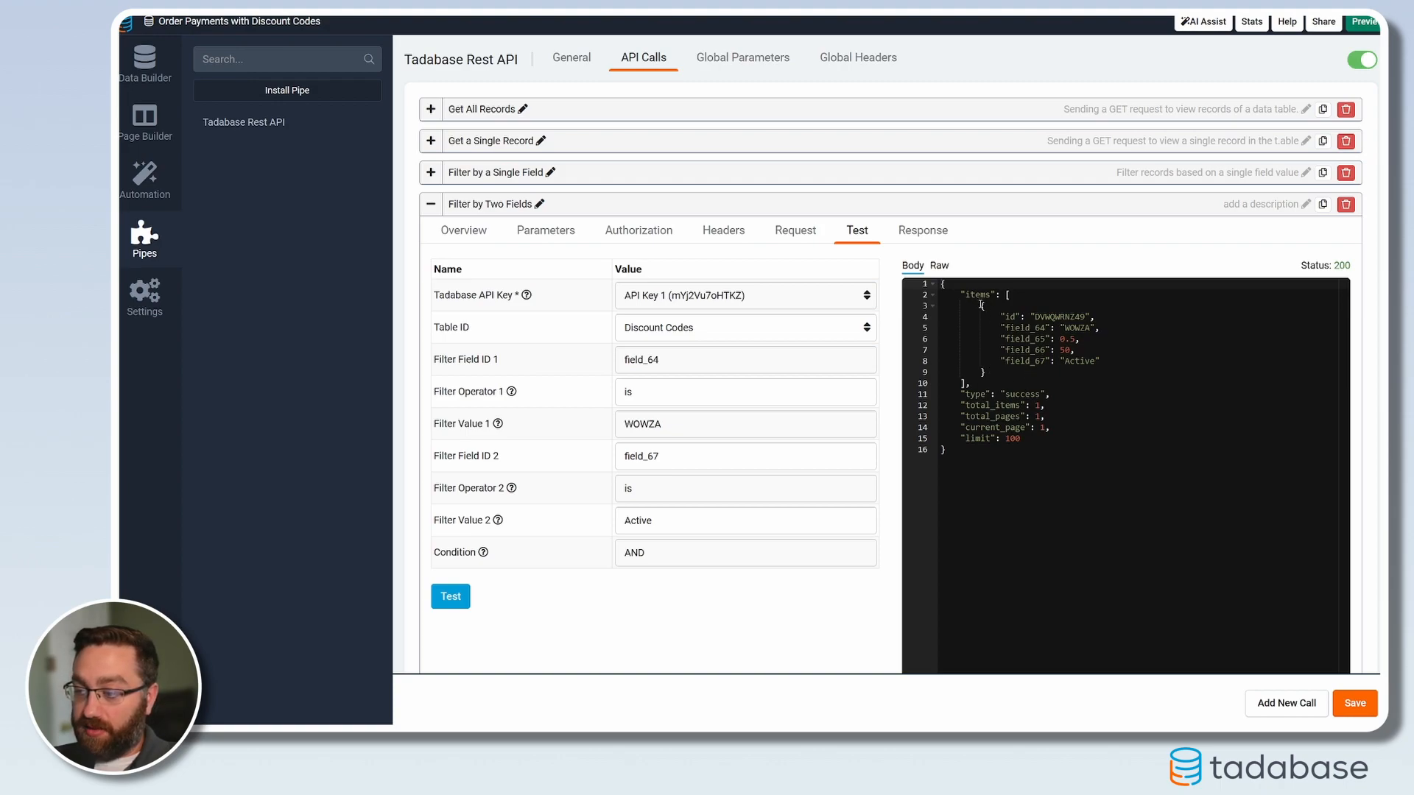
{"action": "left_click_drag", "start_coordinate": [982, 307], "coordinate": [992, 372]}
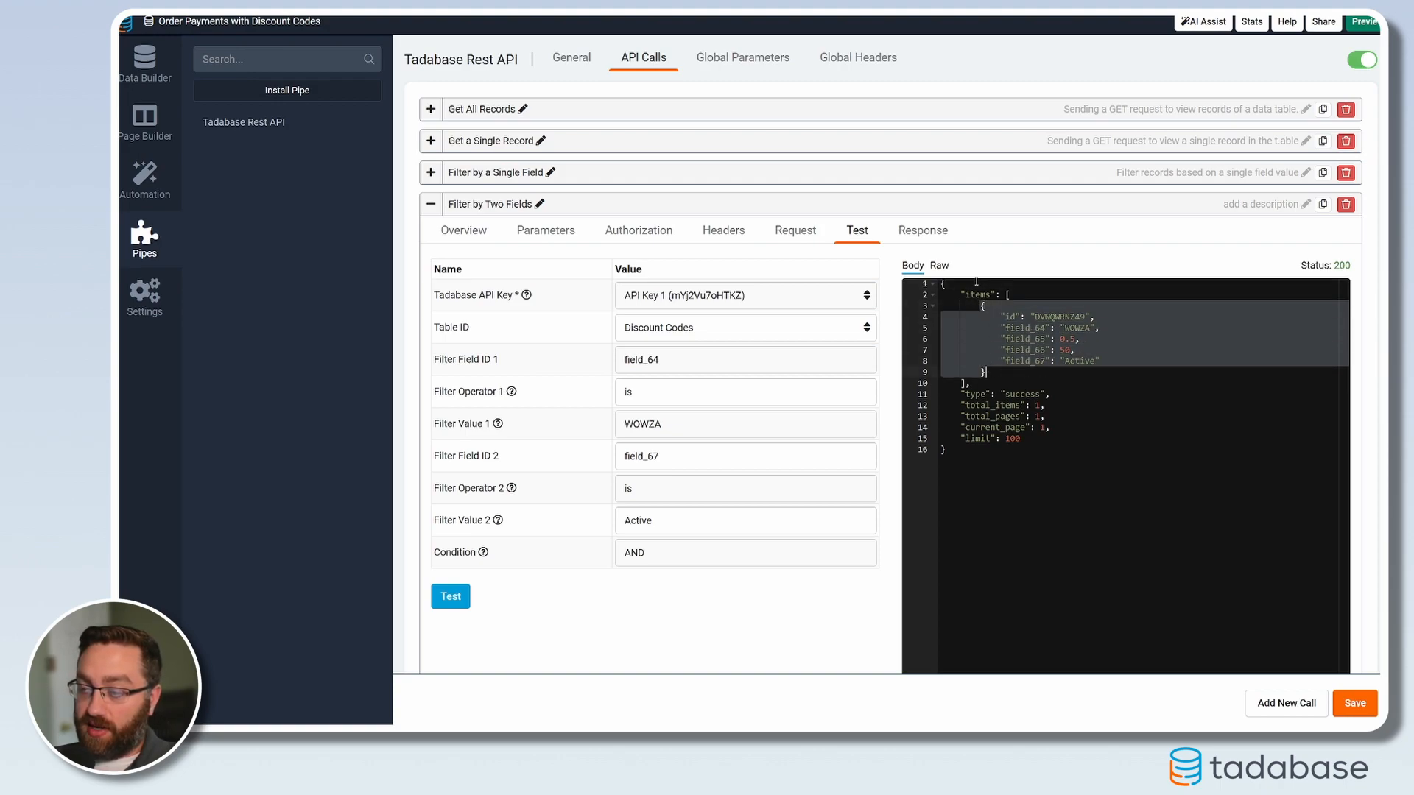
{"action": "left_click_drag", "start_coordinate": [962, 294], "coordinate": [1054, 405]}
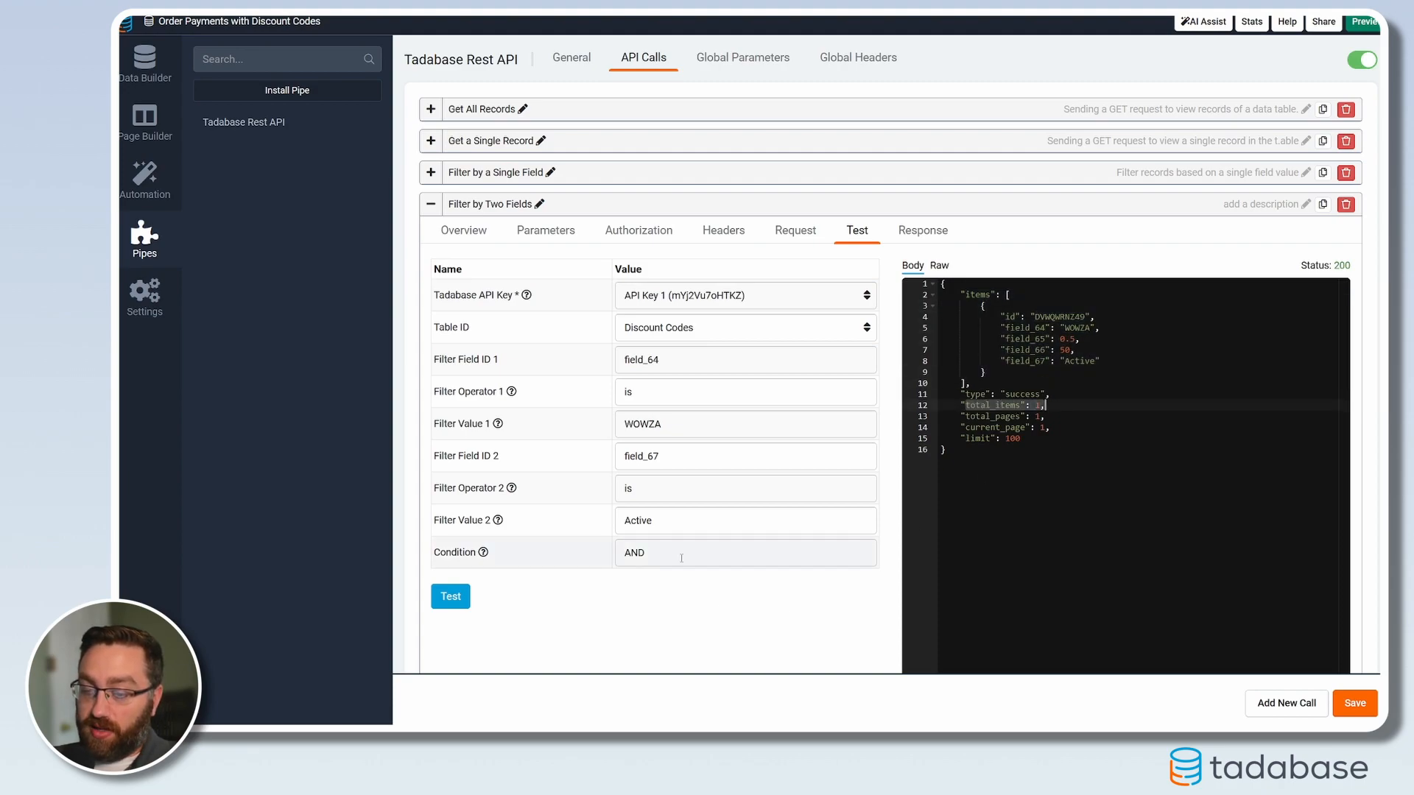
Test the call with Filter Value 2 set to Inactive and check the items and total_items in the response
{"action": "left_click_drag", "start_coordinate": [657, 520], "coordinate": [608, 522]}
{"action": "type", "text": "nactive"}
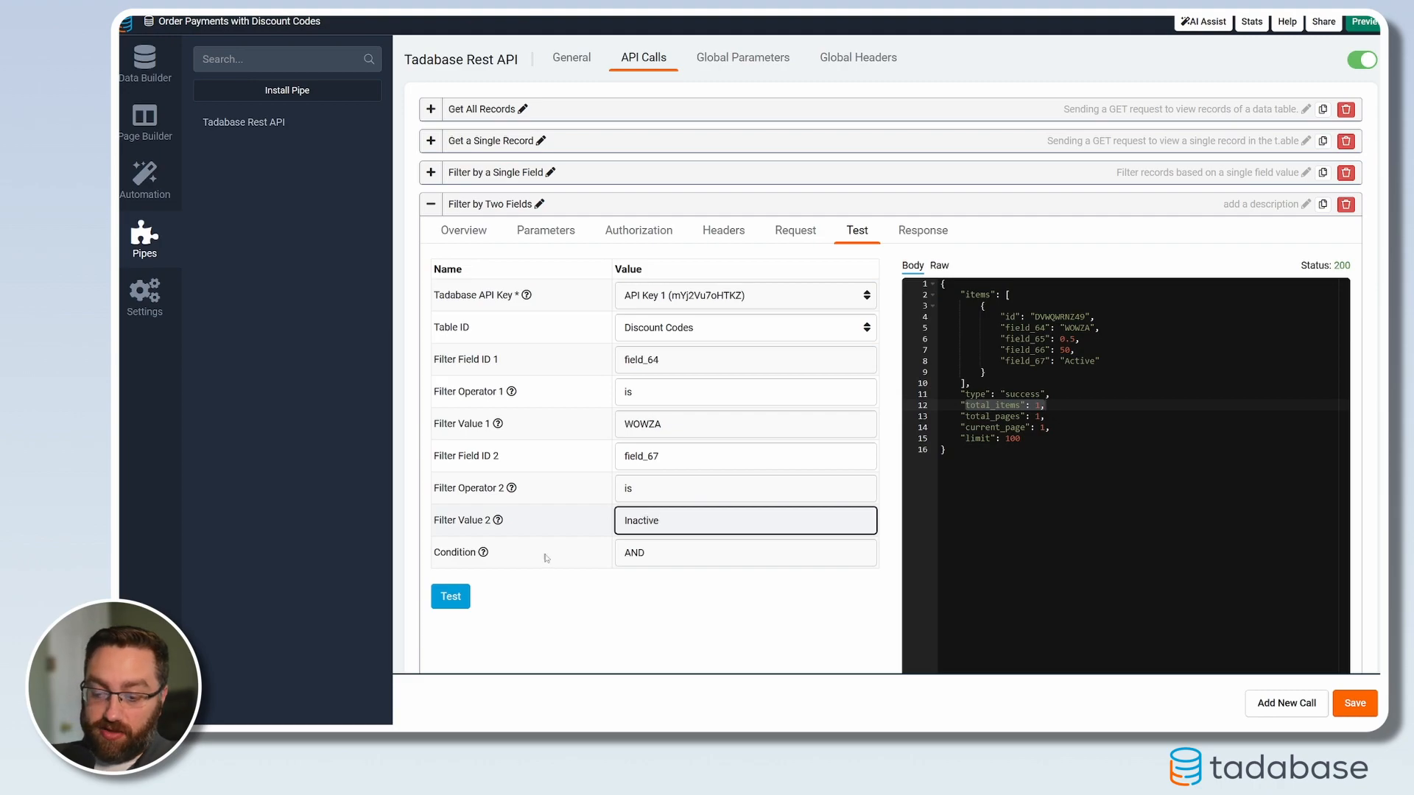
{"action": "left_click", "coordinate": [450, 596]}
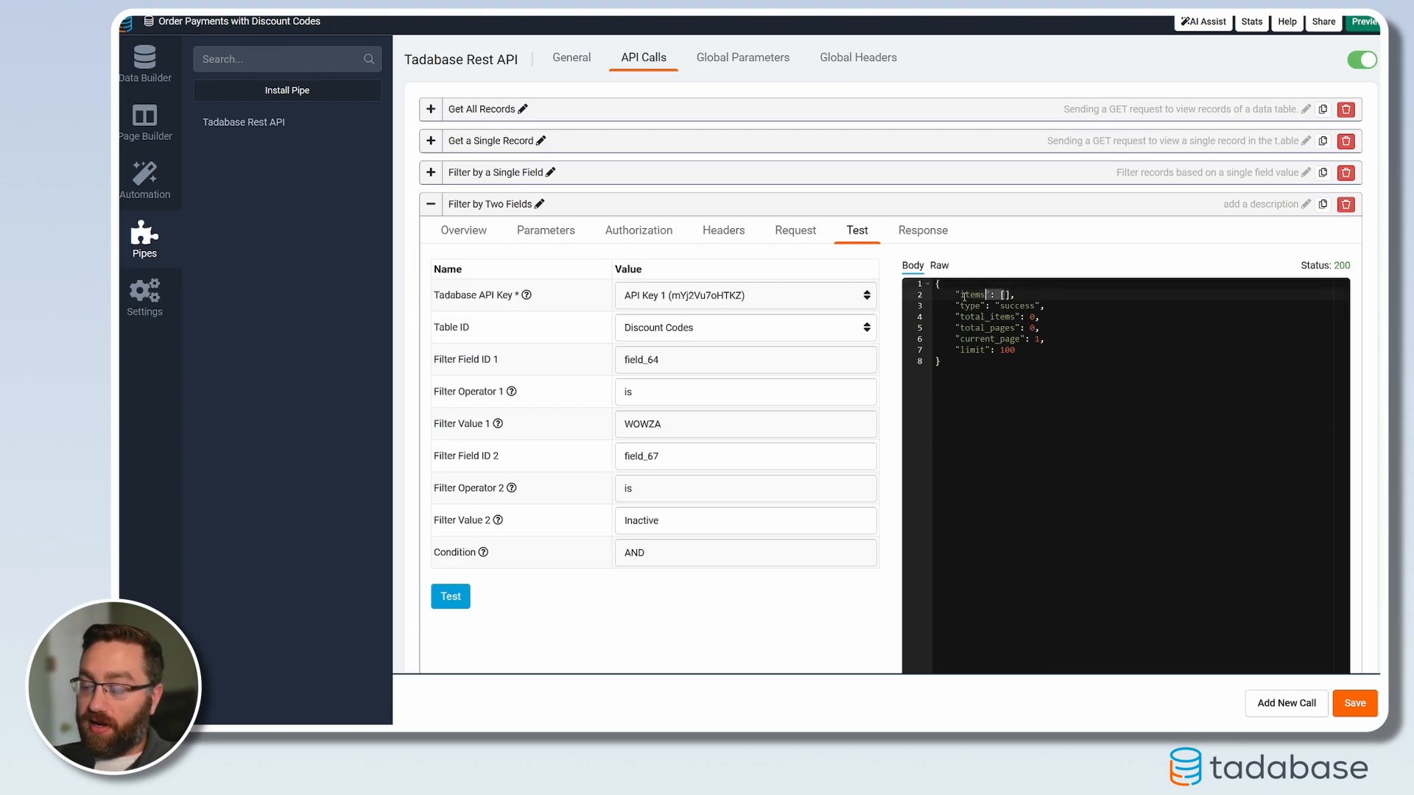
{"action": "left_click", "coordinate": [1029, 360]}
{"action": "left_click_drag", "start_coordinate": [966, 314], "coordinate": [1038, 322]}
Set Filter Value 2 back to Active, rerun the test and review the type and total_items keys in the response
{"action": "left_click_drag", "start_coordinate": [672, 524], "coordinate": [609, 530]}
{"action": "type", "text": "Activ"}
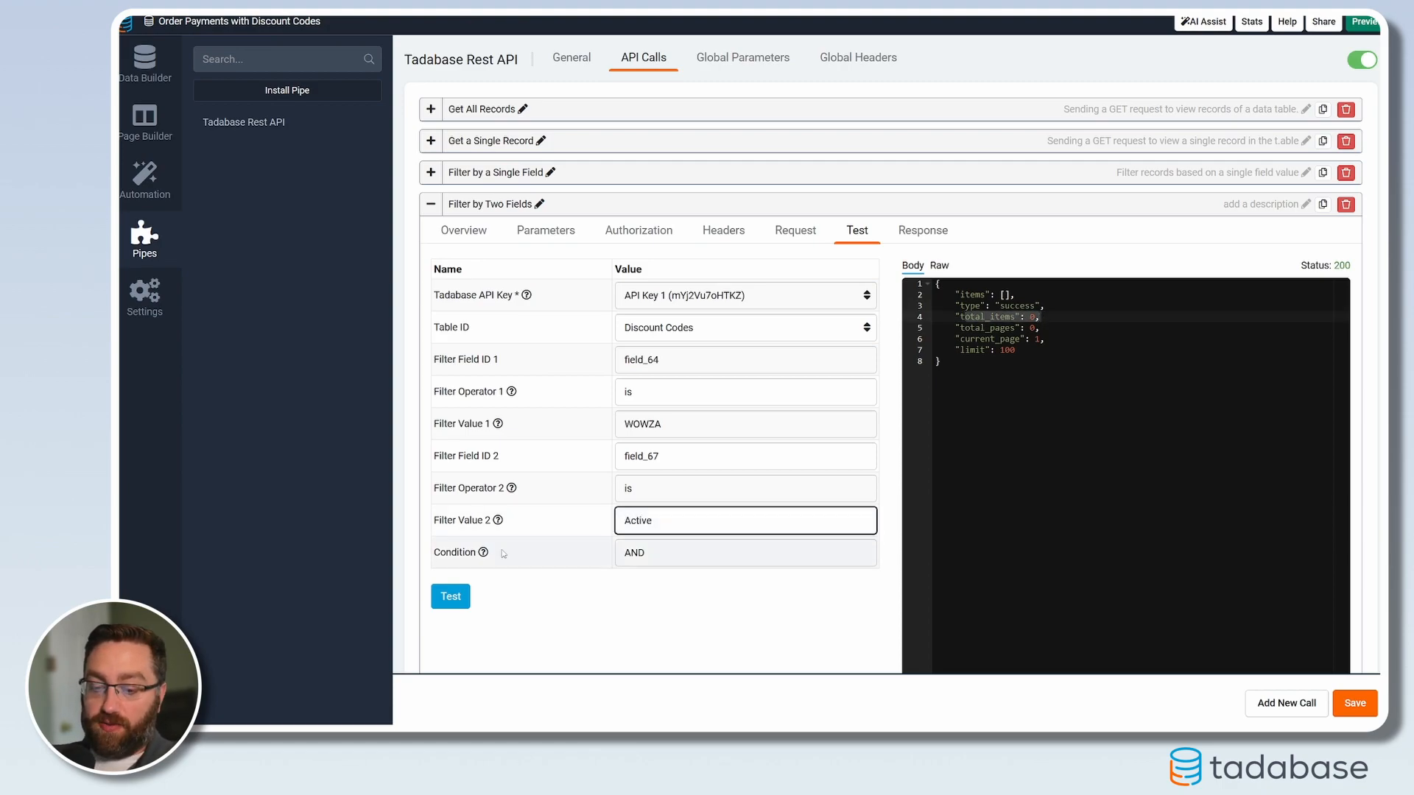
{"action": "left_click", "coordinate": [450, 596]}
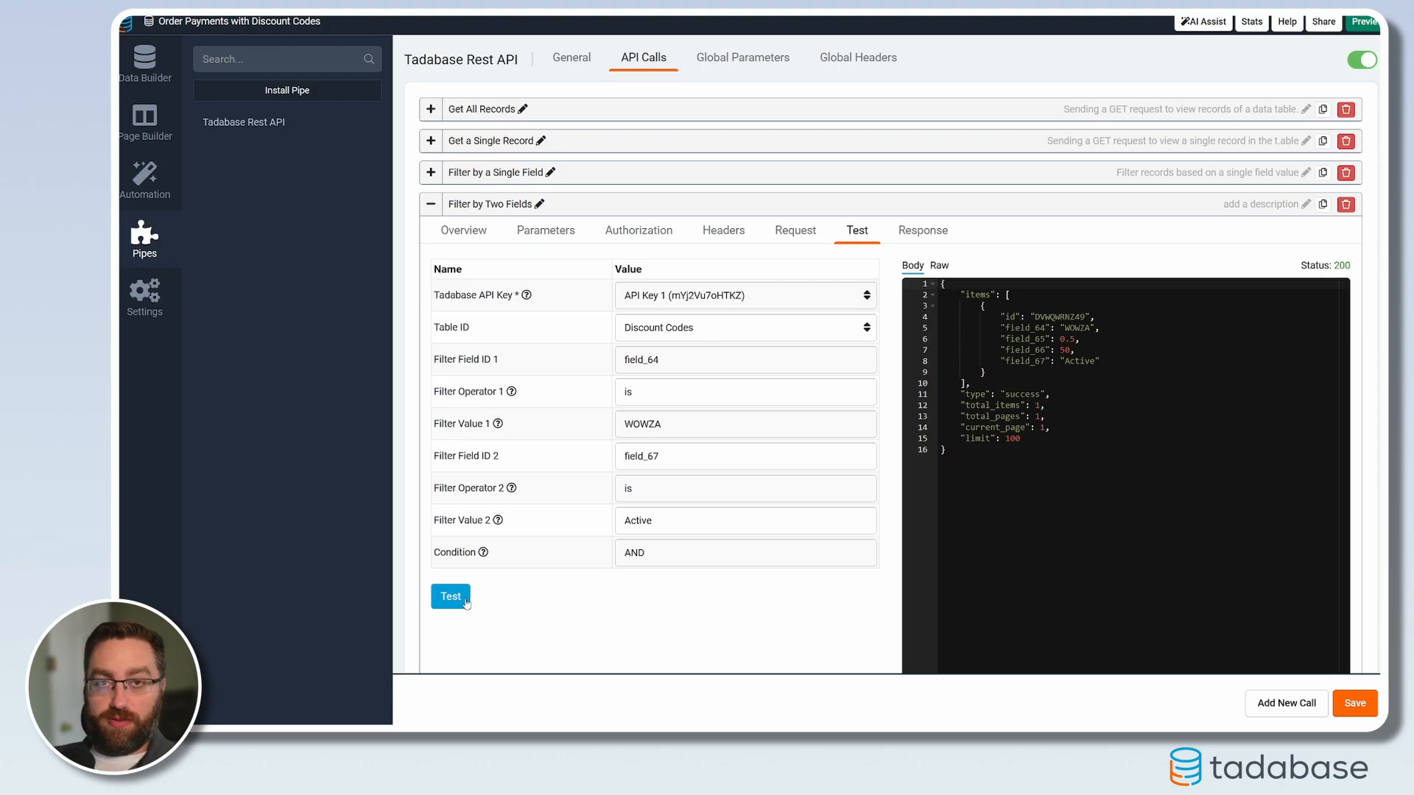
{"action": "left_click_drag", "start_coordinate": [939, 294], "coordinate": [980, 479]}
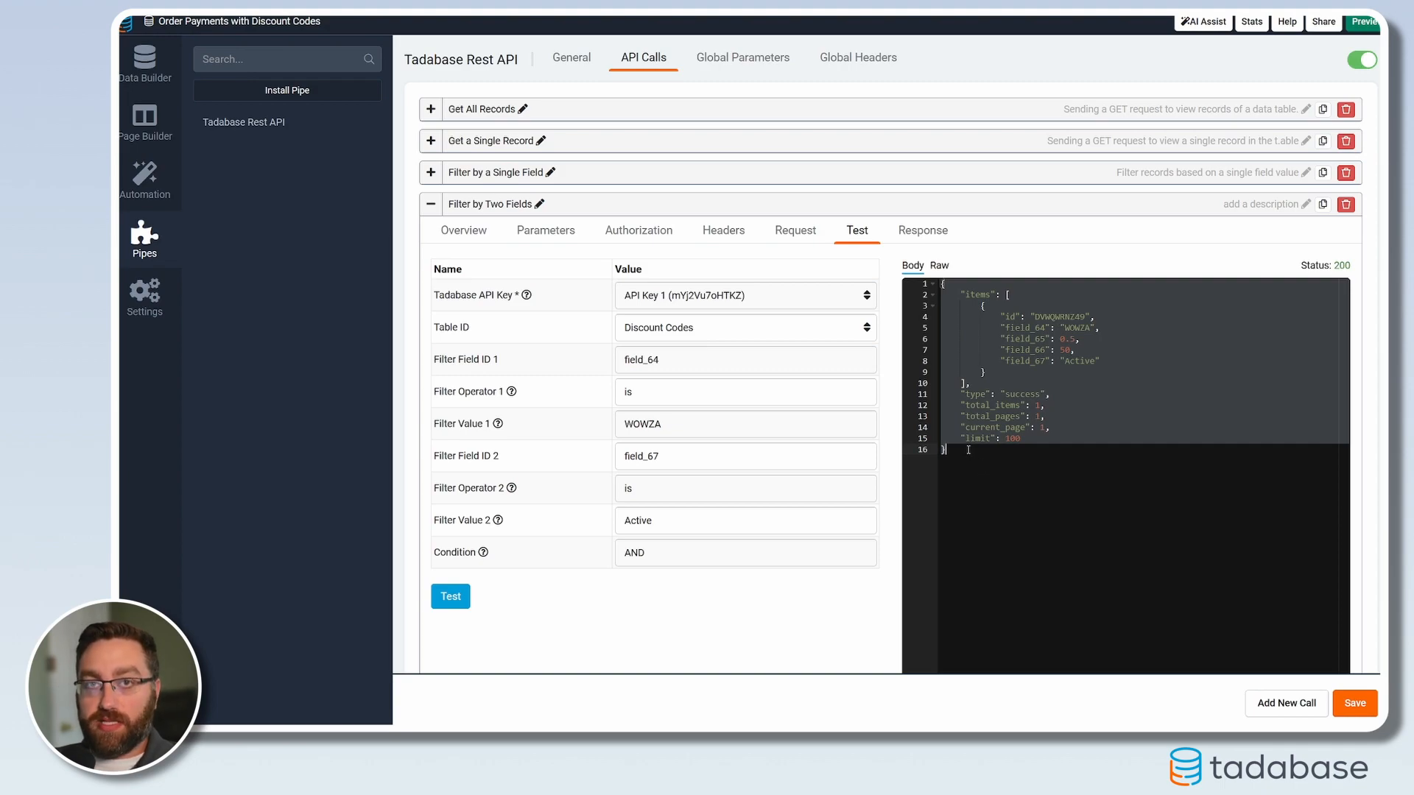
{"action": "left_click", "coordinate": [1045, 394]}
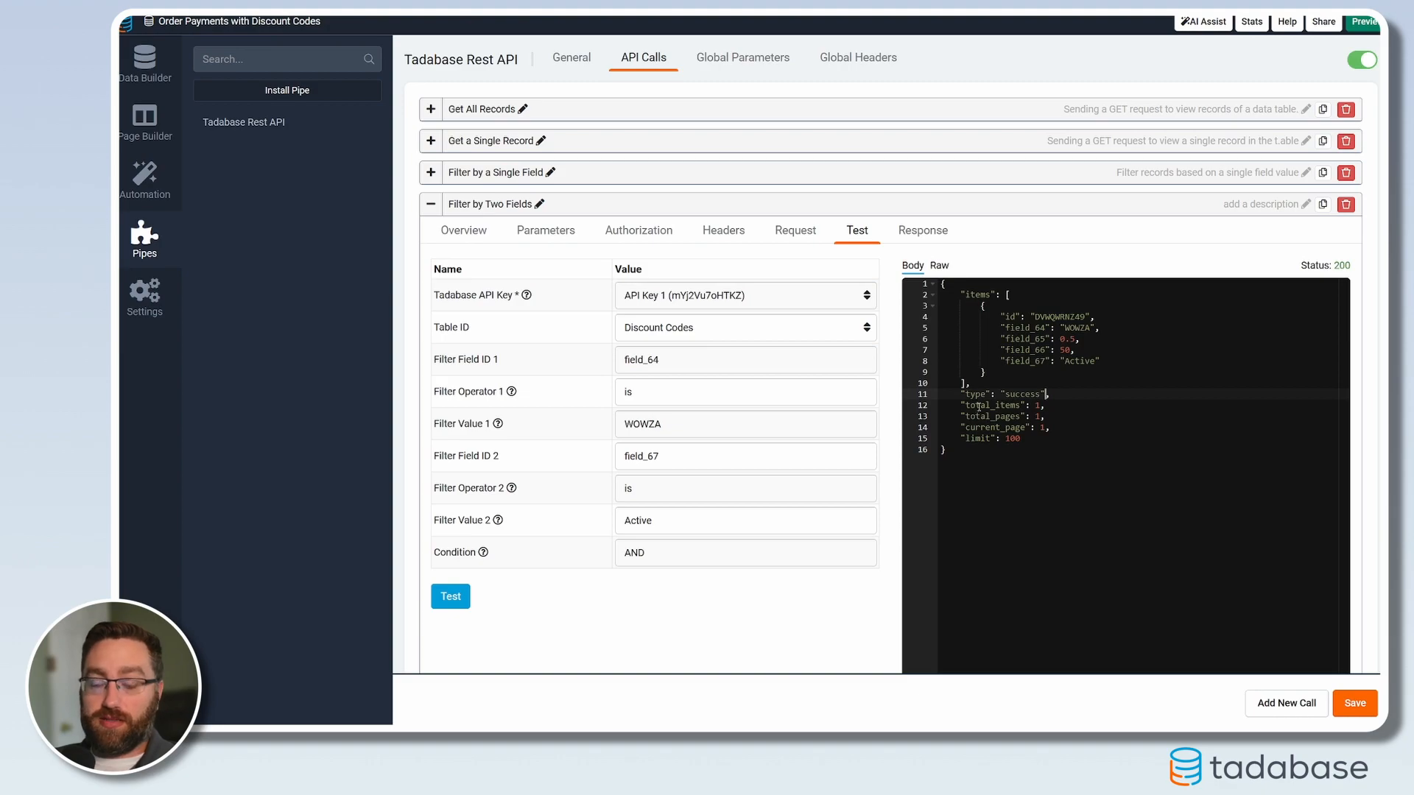
{"action": "left_click", "coordinate": [1036, 405]}
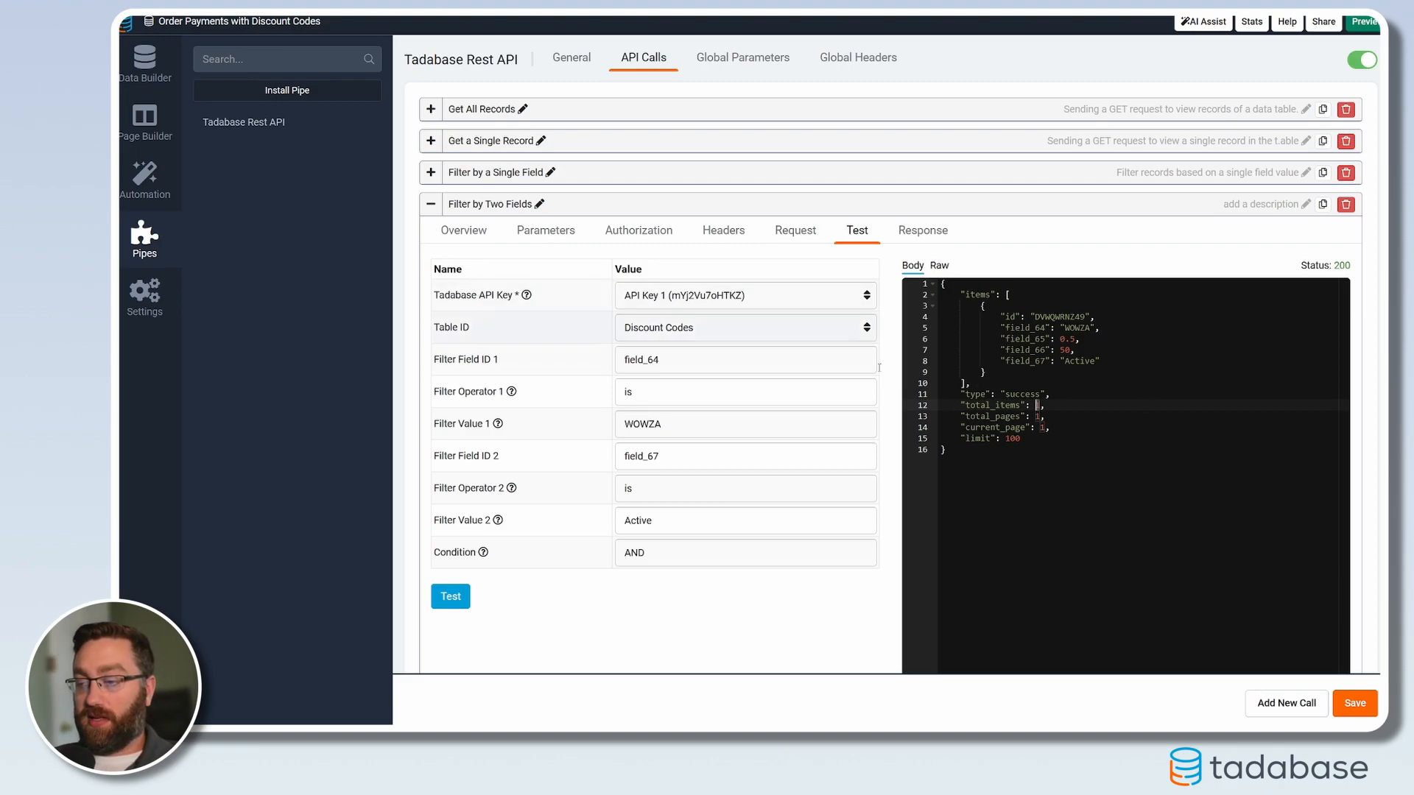
Populate the call's responses with items.0.field_64 as Discount Amount, type as Type and total_items as Total Items, and save the pipe
{"action": "scroll", "coordinate": [978, 335], "scroll_direction": "down", "scroll_amount": 3}
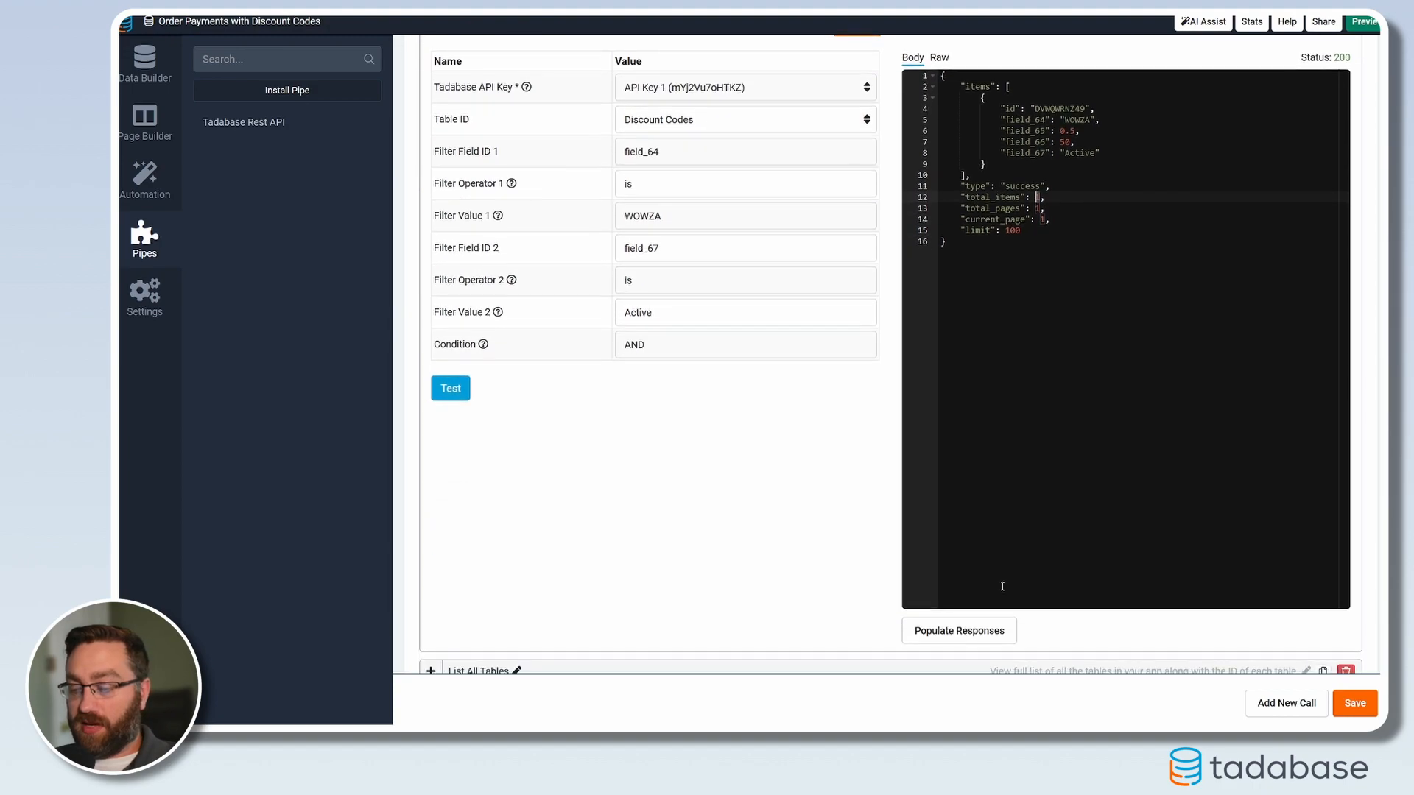
{"action": "left_click", "coordinate": [933, 631]}
{"action": "left_click_drag", "start_coordinate": [782, 443], "coordinate": [713, 443]}
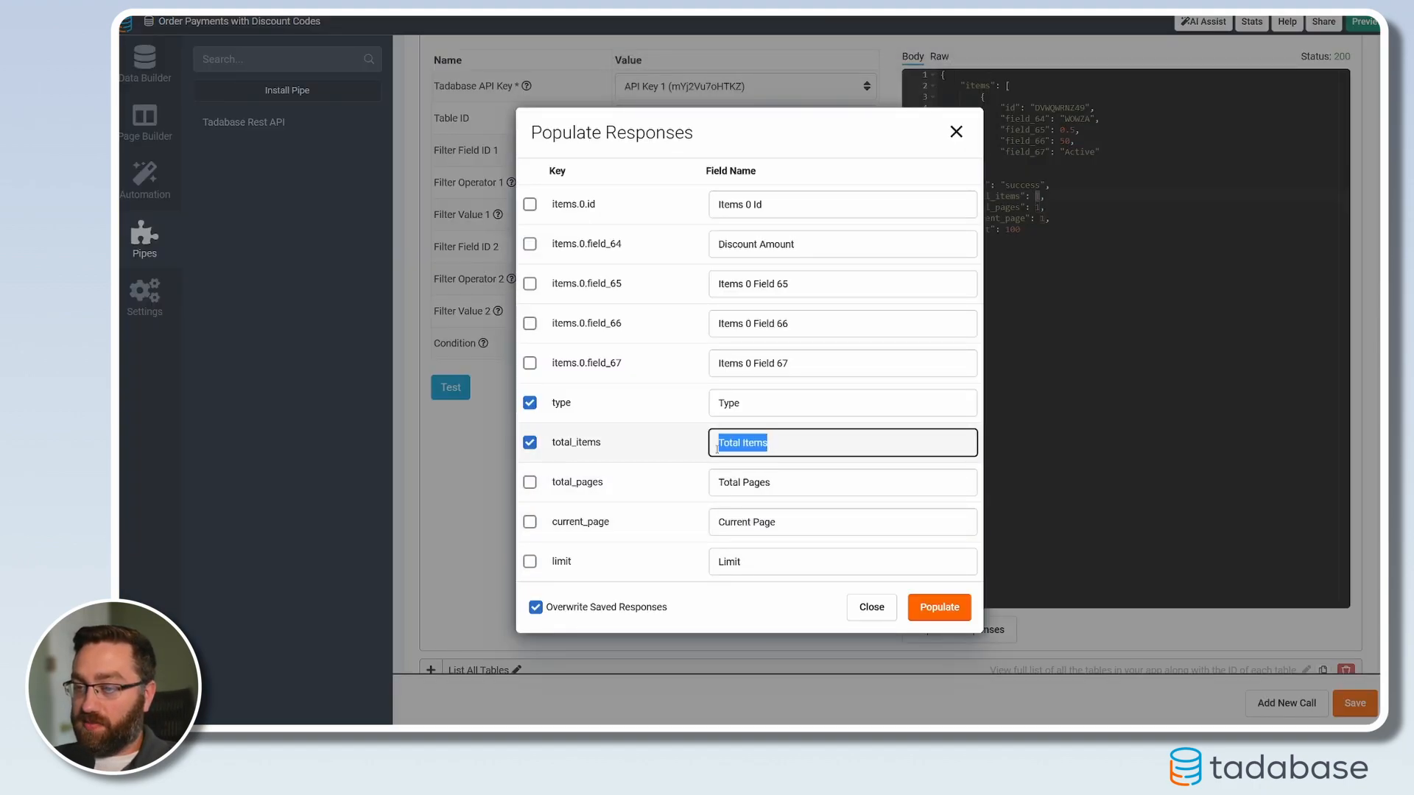
{"action": "left_click", "coordinate": [532, 247]}
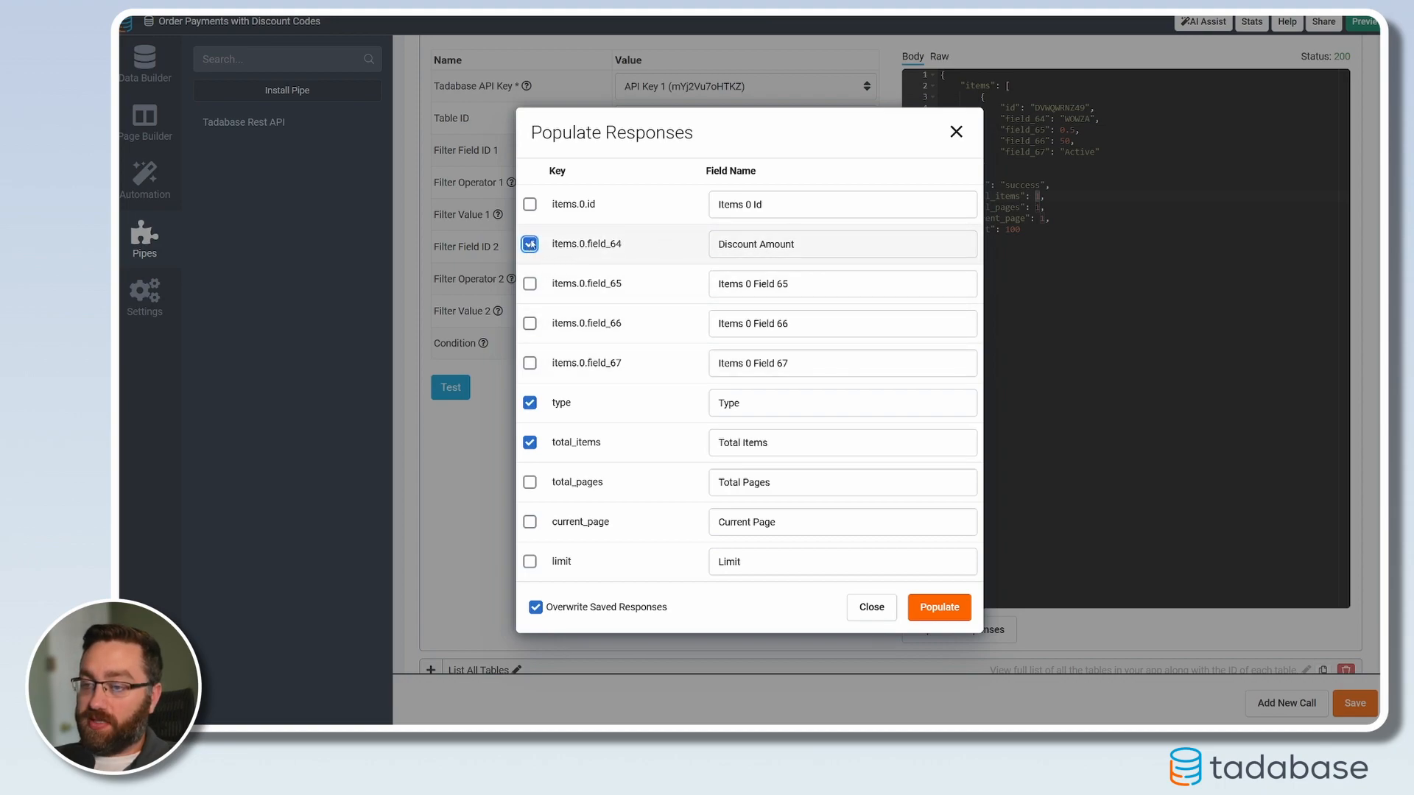
{"action": "left_click_drag", "start_coordinate": [816, 251], "coordinate": [715, 245]}
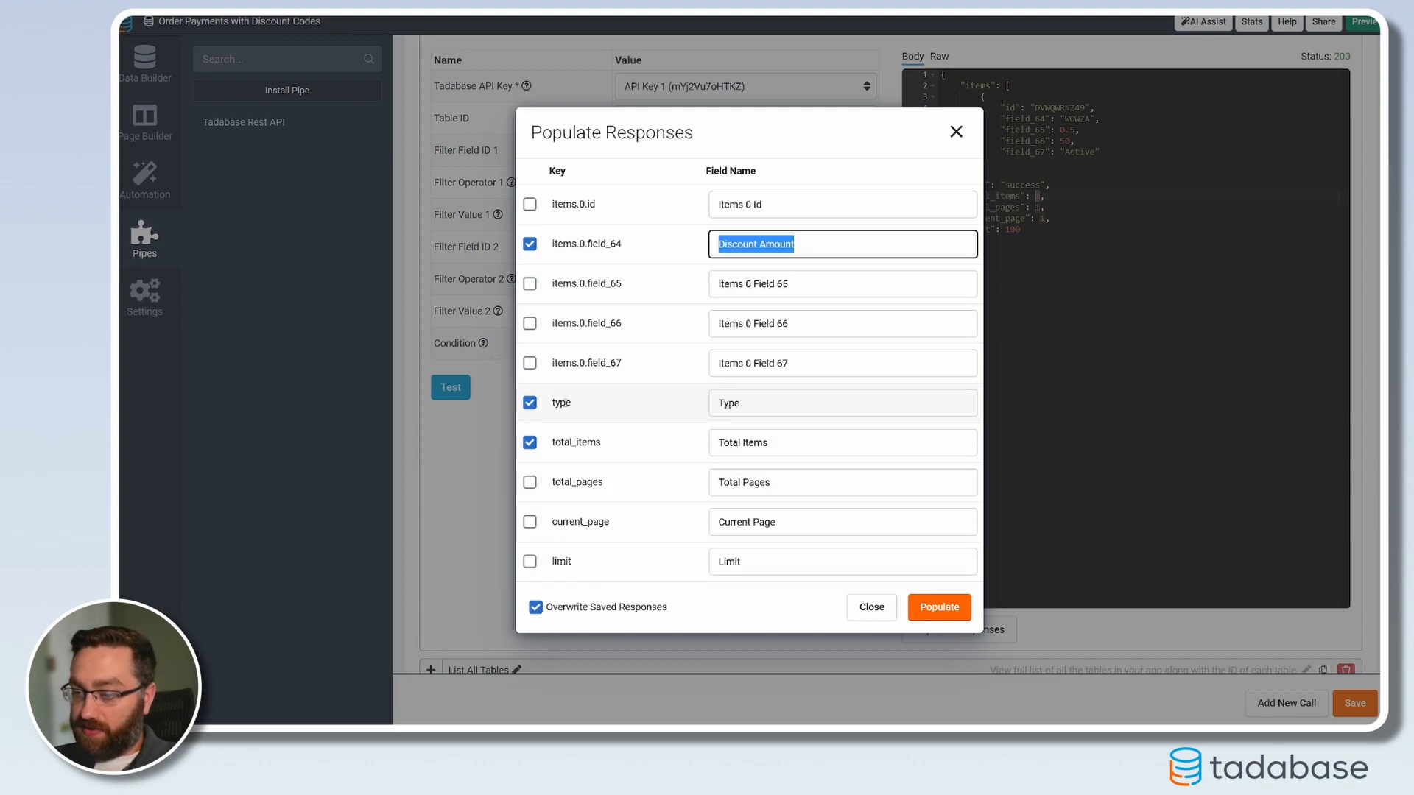
{"action": "left_click_drag", "start_coordinate": [754, 414], "coordinate": [719, 404]}
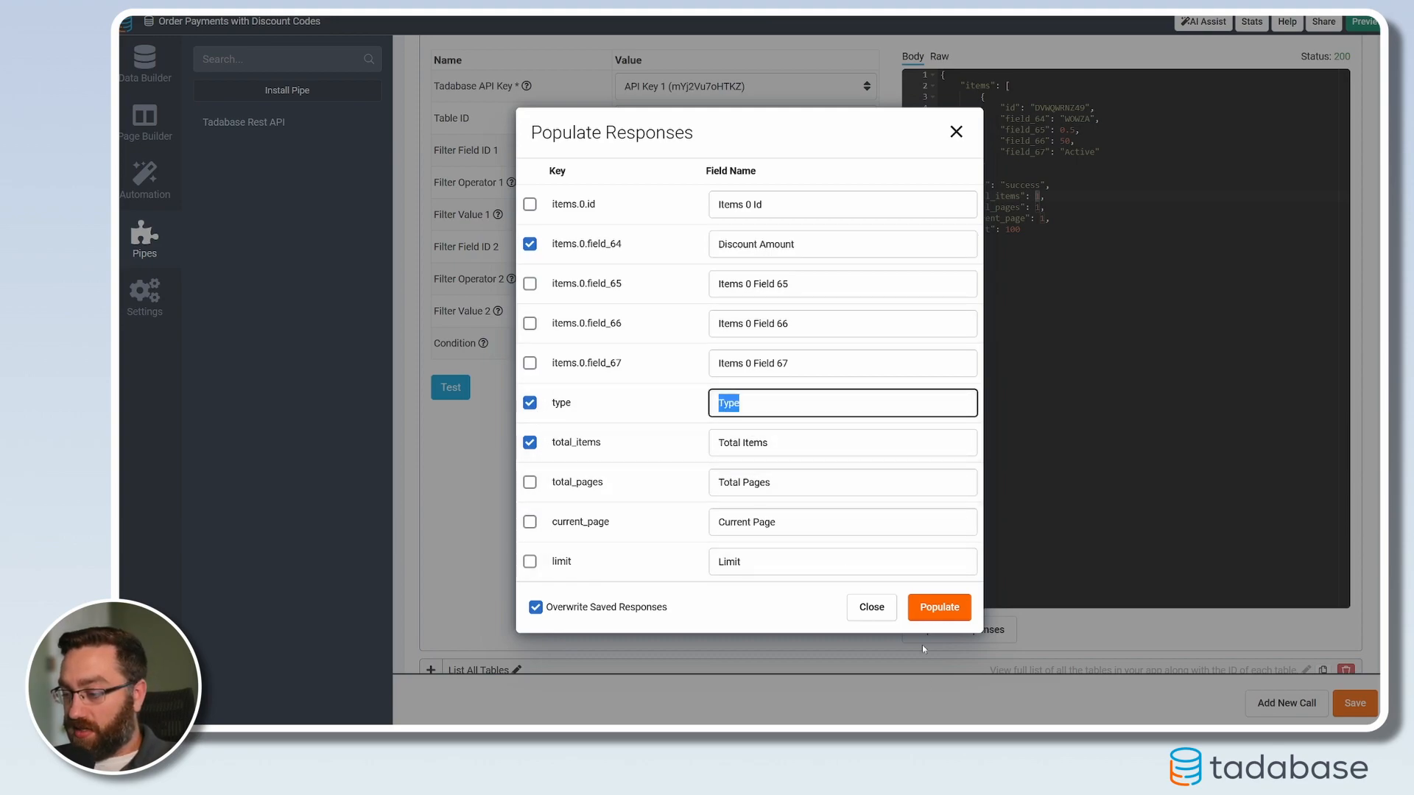
{"action": "left_click", "coordinate": [948, 616]}
{"action": "scroll", "coordinate": [926, 512], "scroll_direction": "up", "scroll_amount": 3}
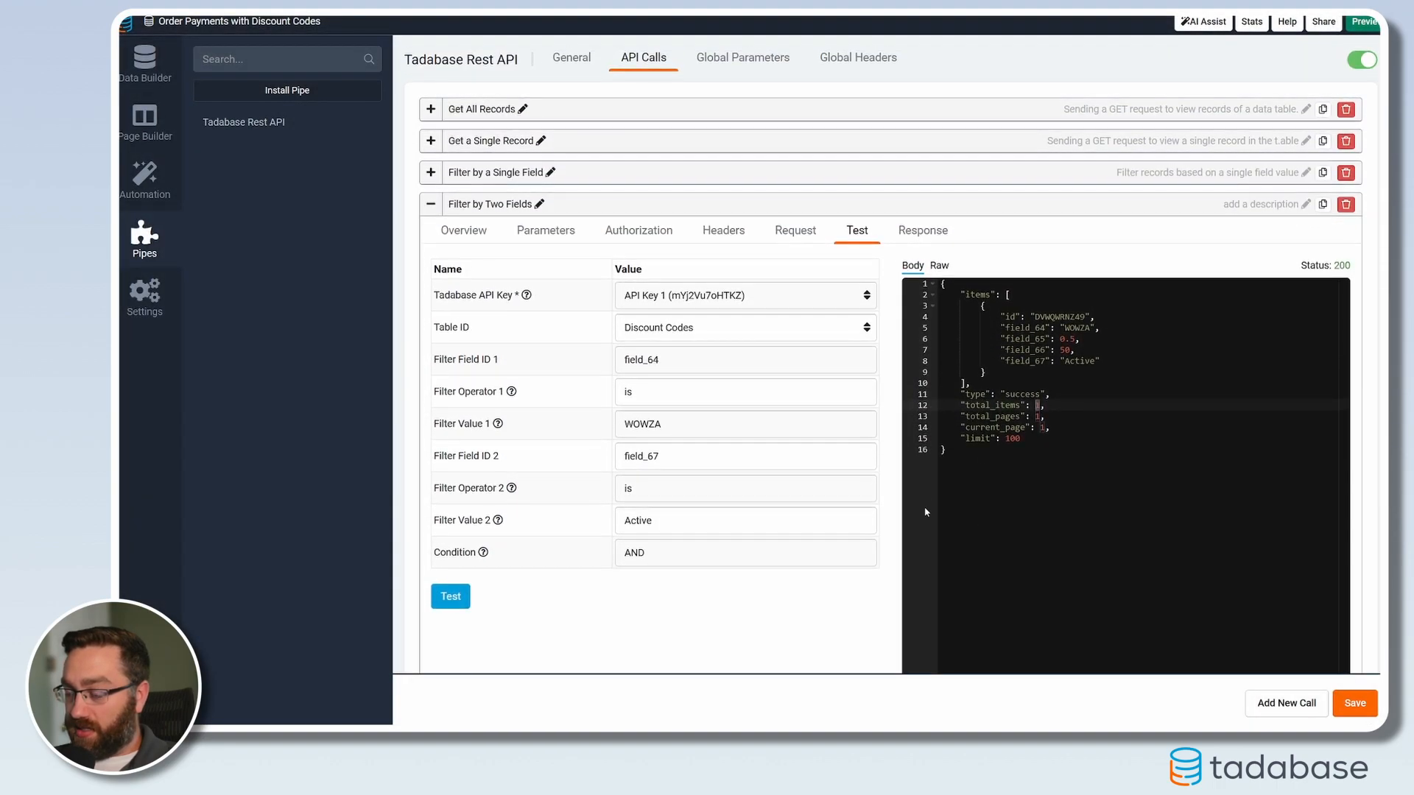
{"action": "left_click", "coordinate": [923, 231]}
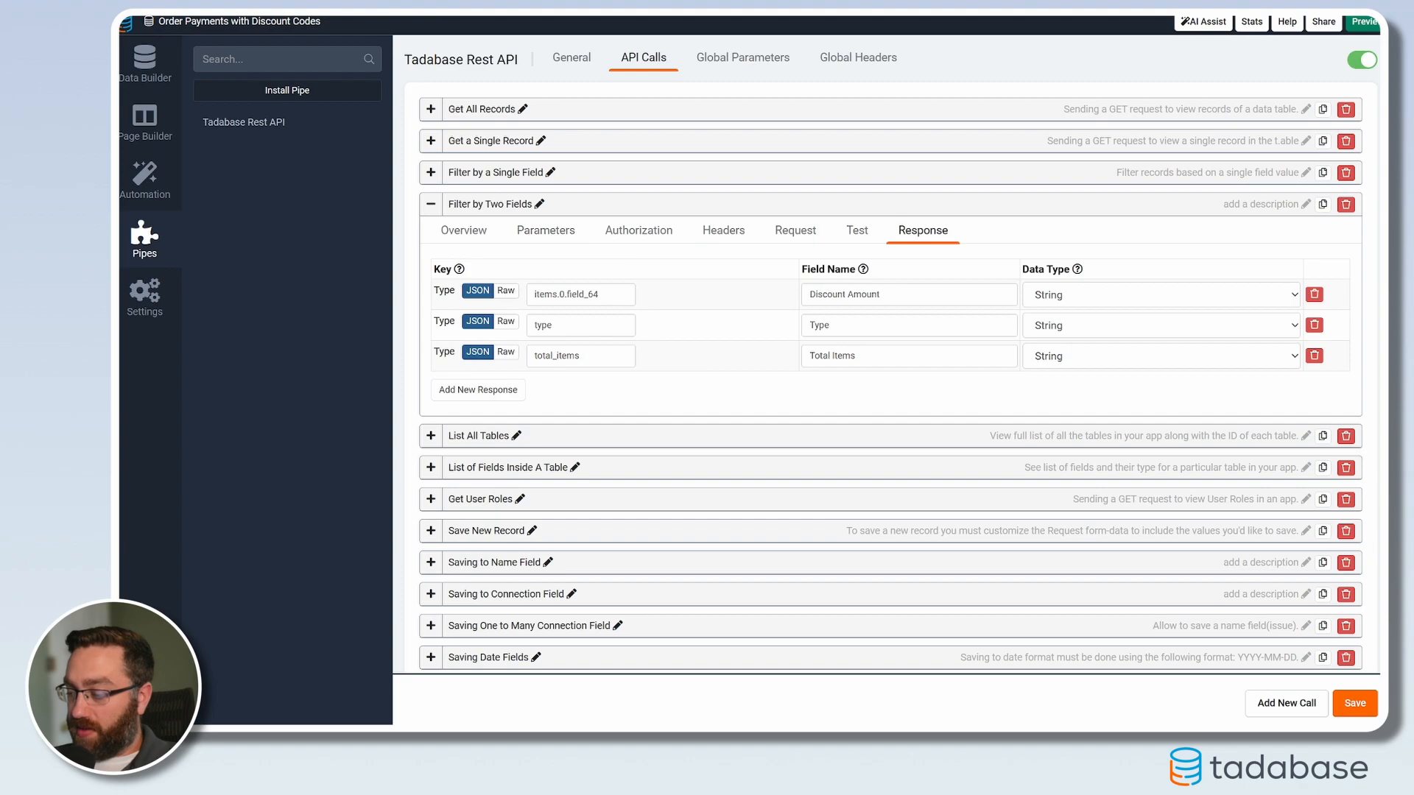
{"action": "left_click", "coordinate": [1353, 704]}
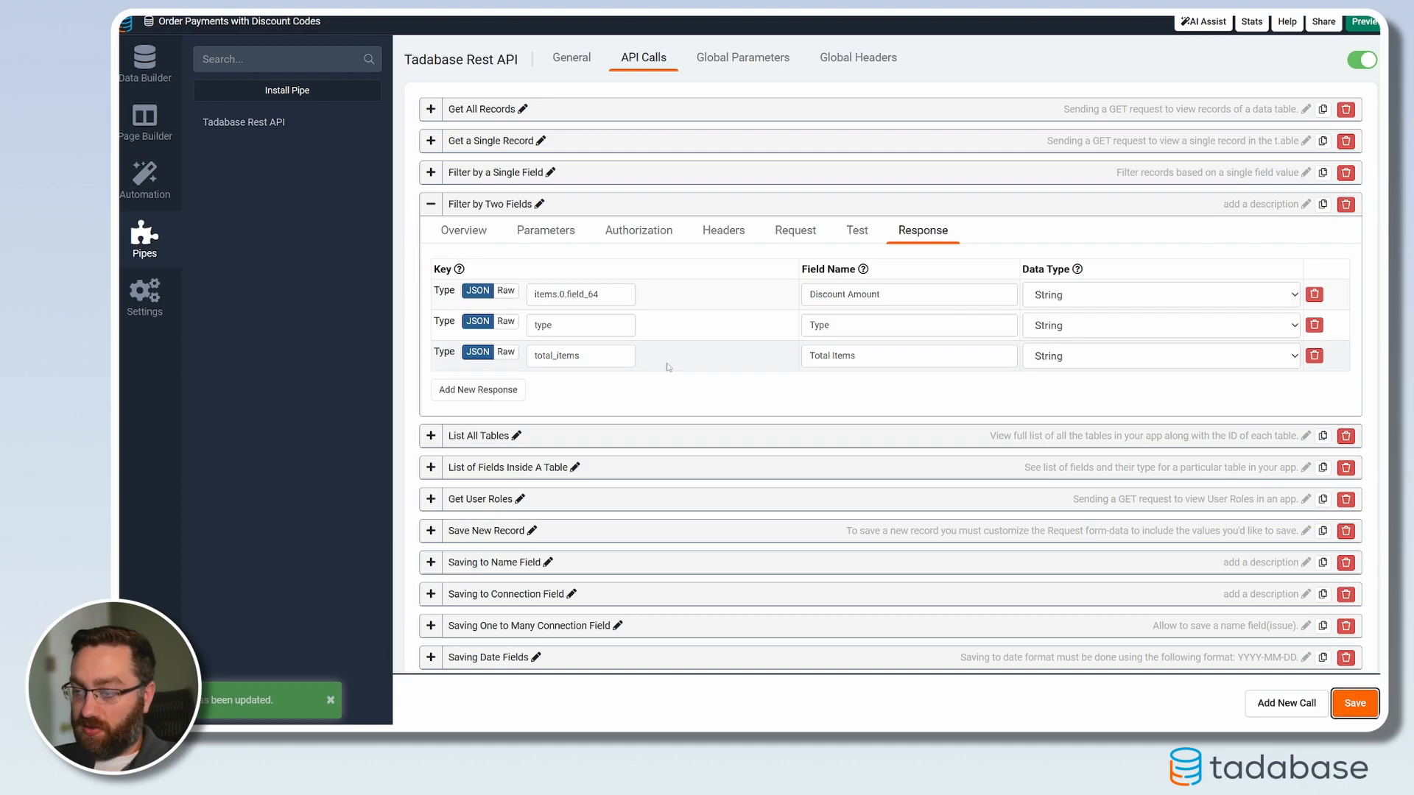
Set the data type of the Discount Amount and Total Items responses to Number and save the pipe
{"action": "left_click", "coordinate": [1050, 295]}
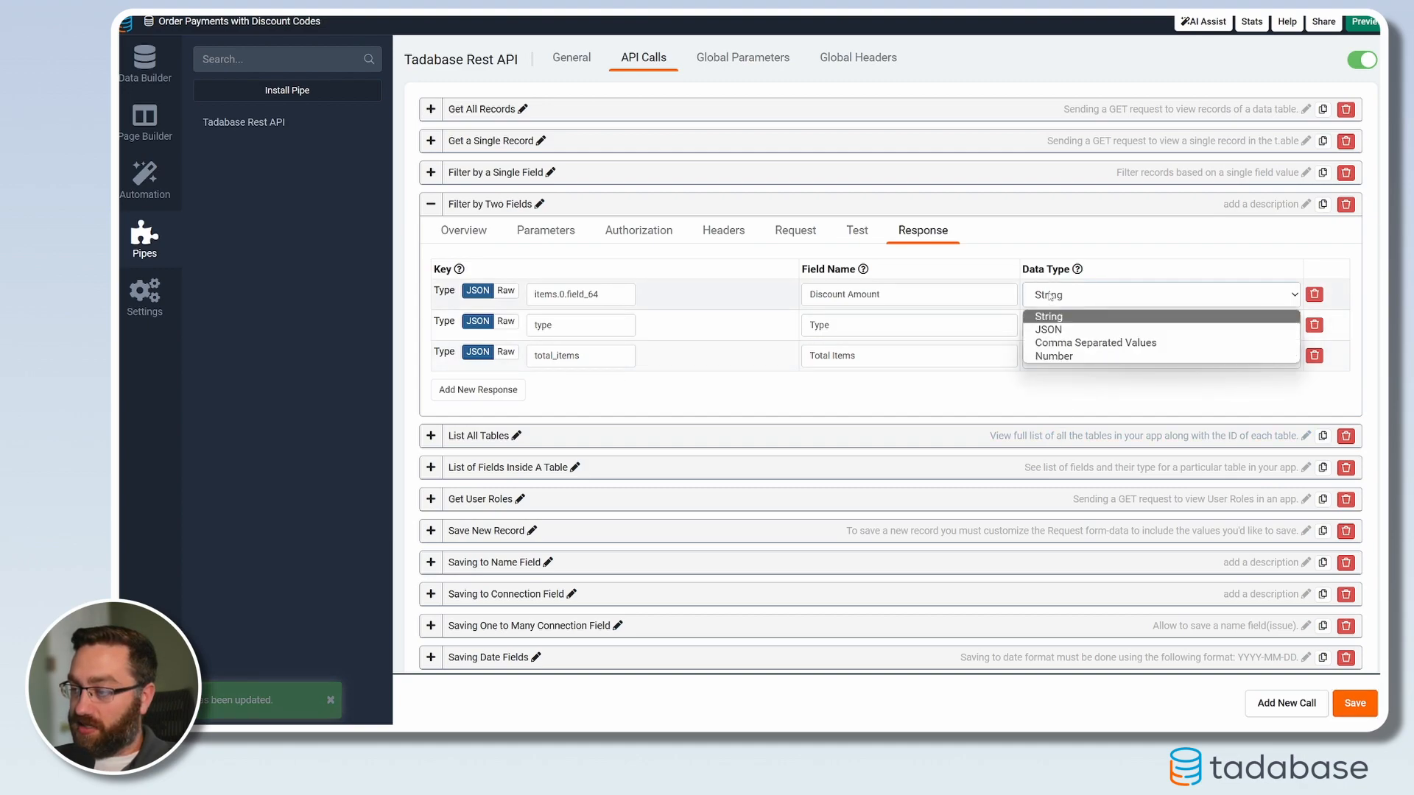
{"action": "left_click", "coordinate": [1051, 357]}
{"action": "left_click", "coordinate": [1051, 360]}
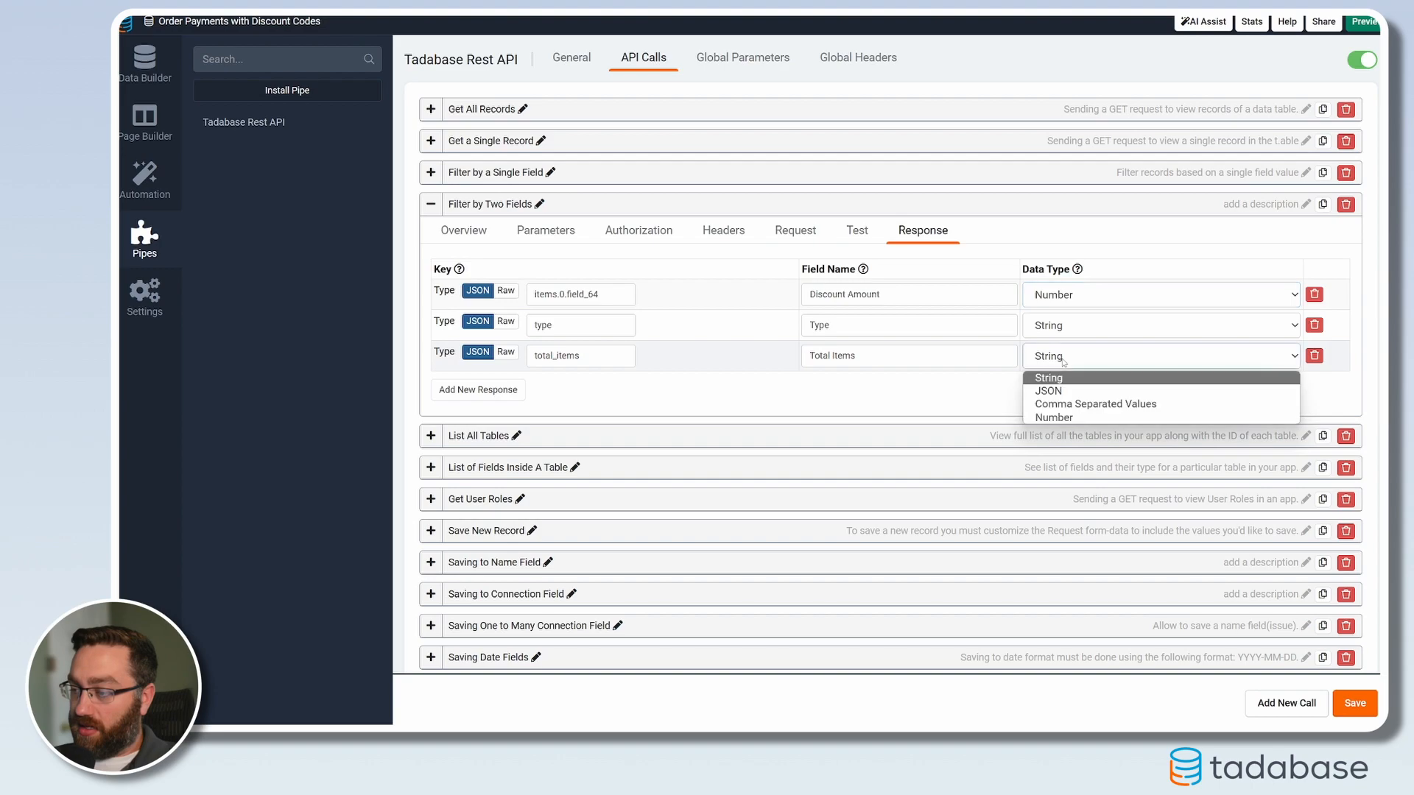
{"action": "left_click", "coordinate": [1053, 418]}
{"action": "left_click_drag", "start_coordinate": [598, 357], "coordinate": [532, 357]}
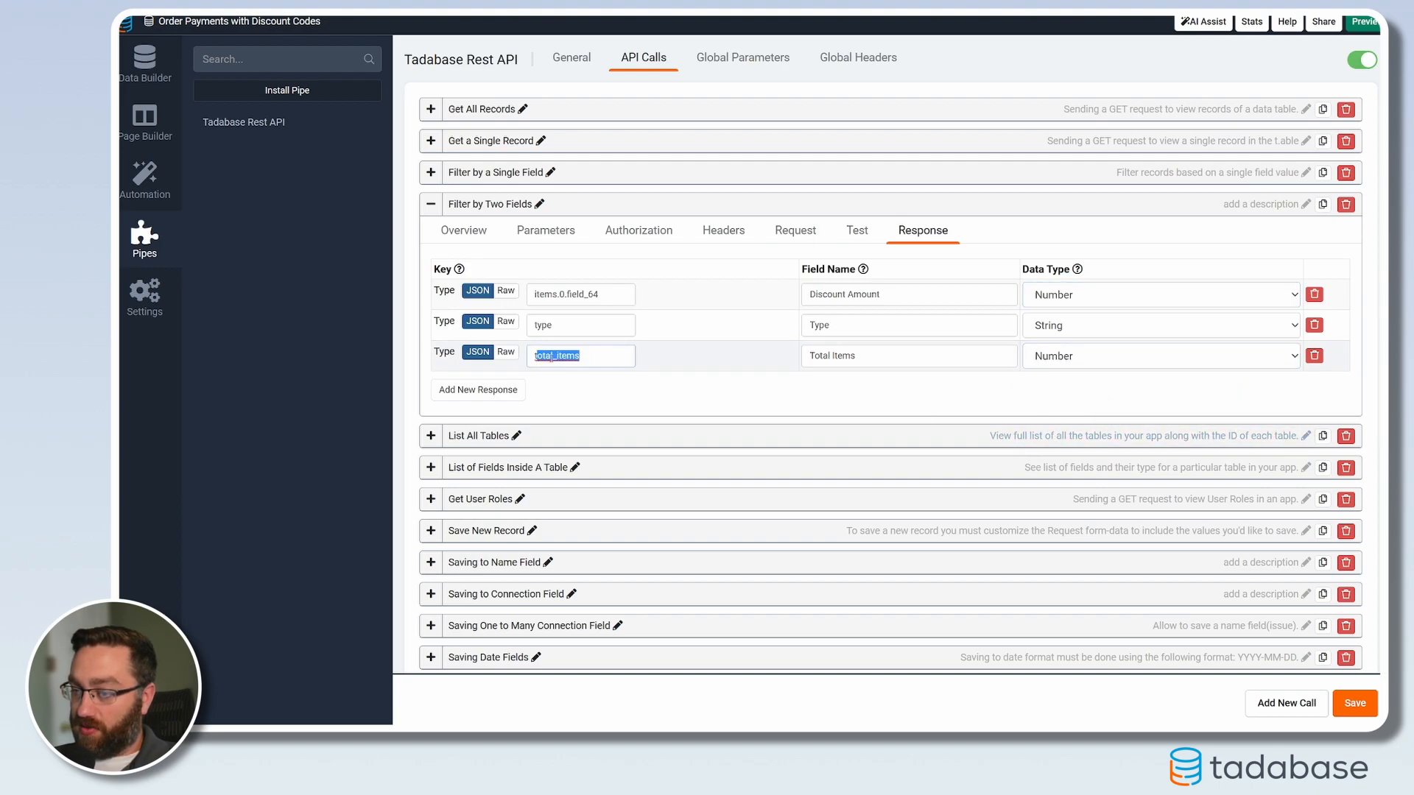
{"action": "left_click_drag", "start_coordinate": [602, 295], "coordinate": [521, 302]}
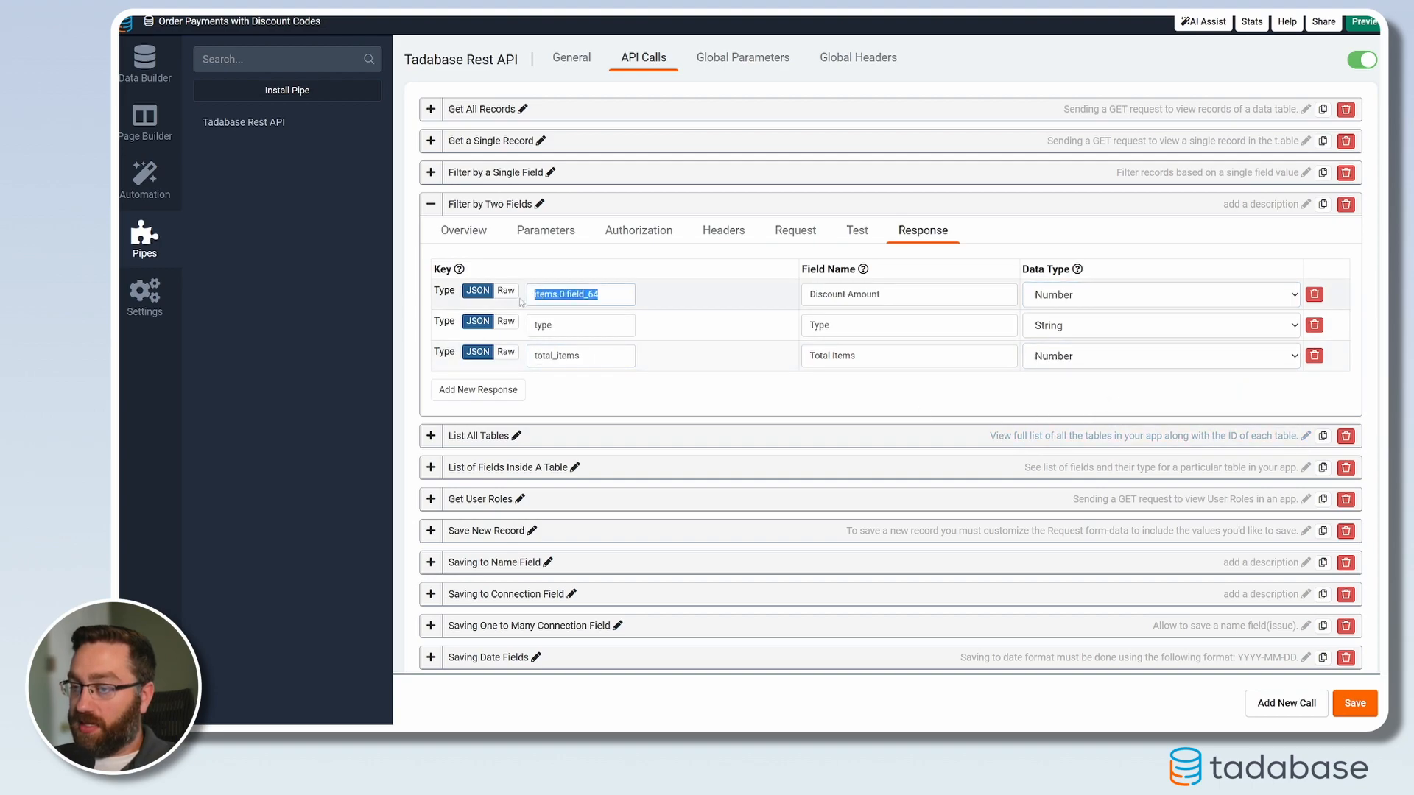
{"action": "left_click", "coordinate": [1354, 704]}
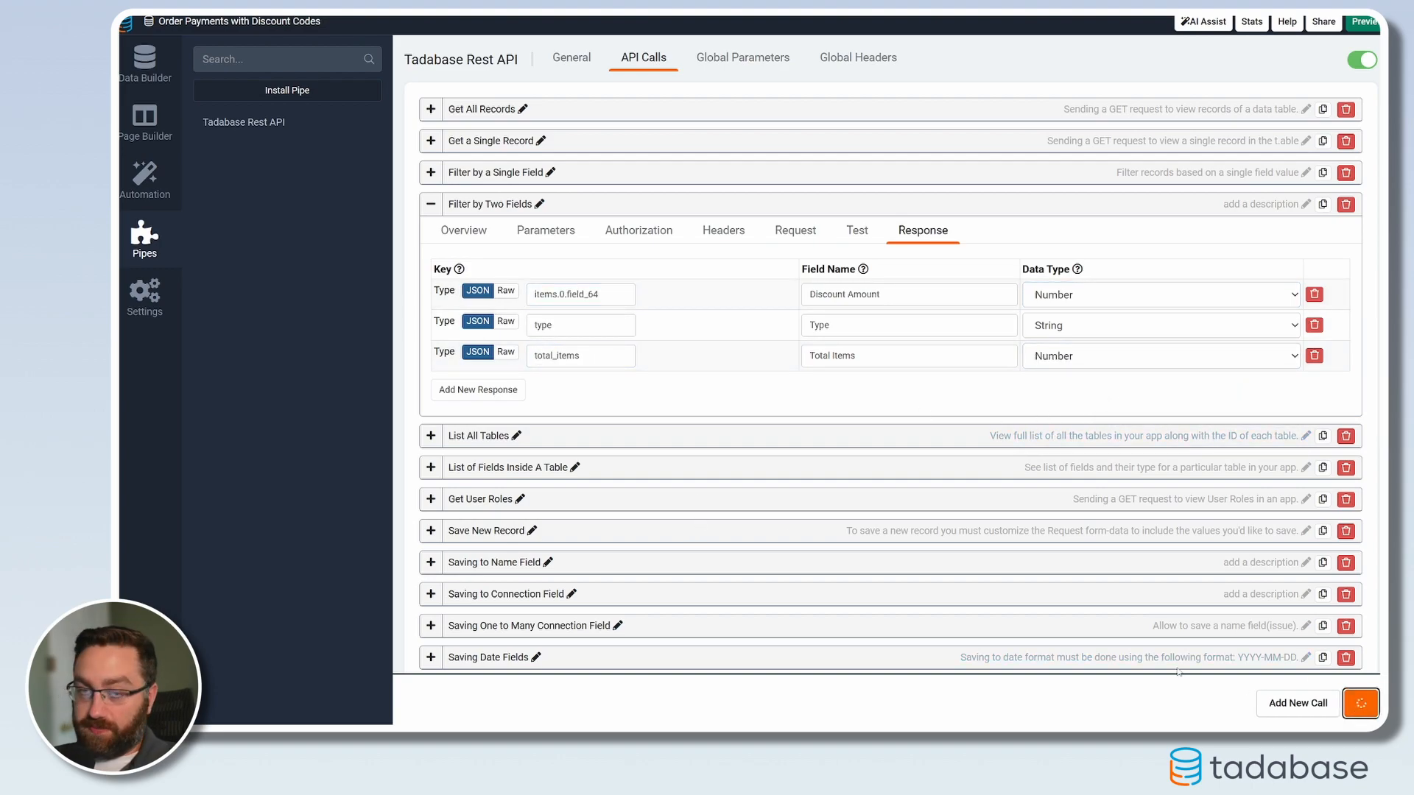
Open the settings of the Discount Code order form on the Order Details page in the page builder
{"action": "left_click", "coordinate": [137, 125]}
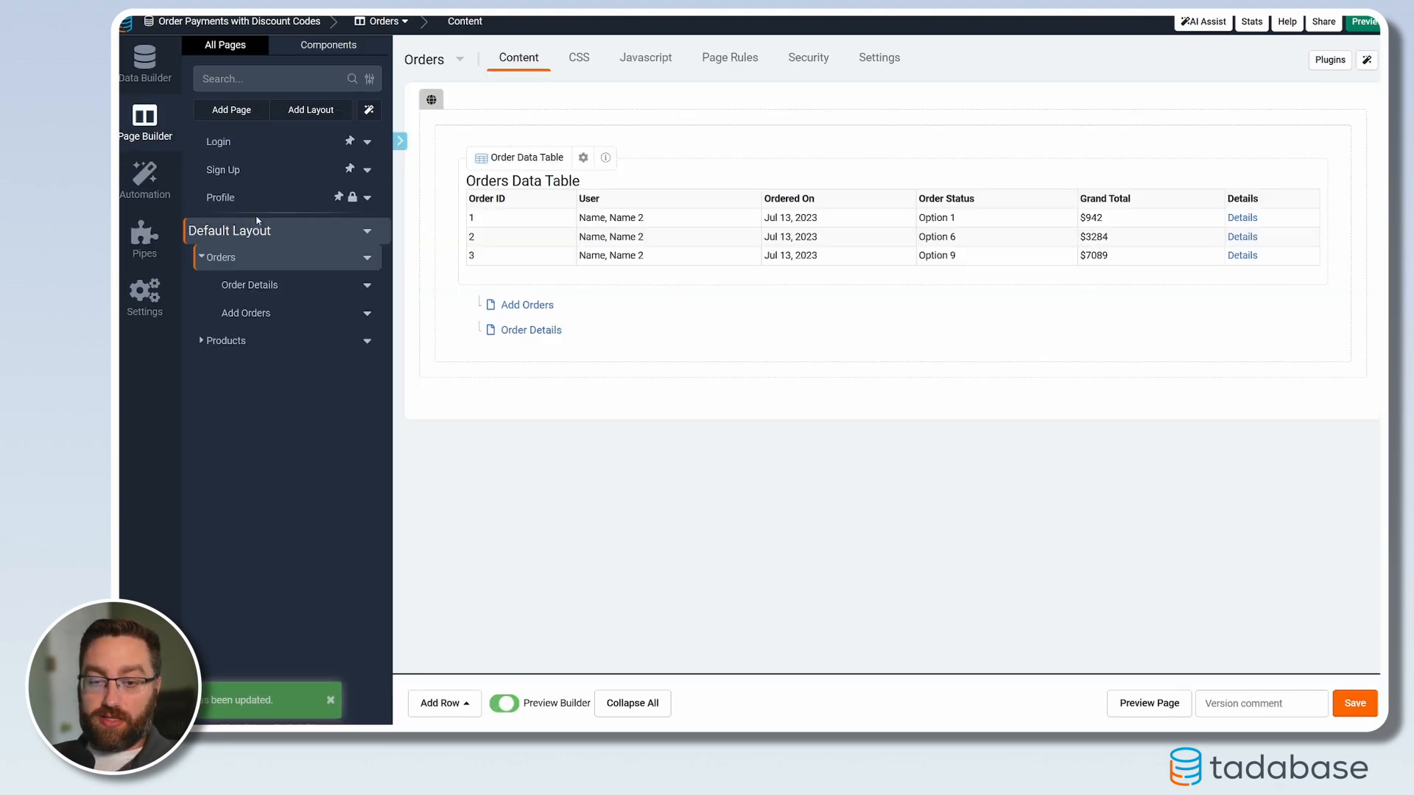
{"action": "left_click", "coordinate": [256, 286]}
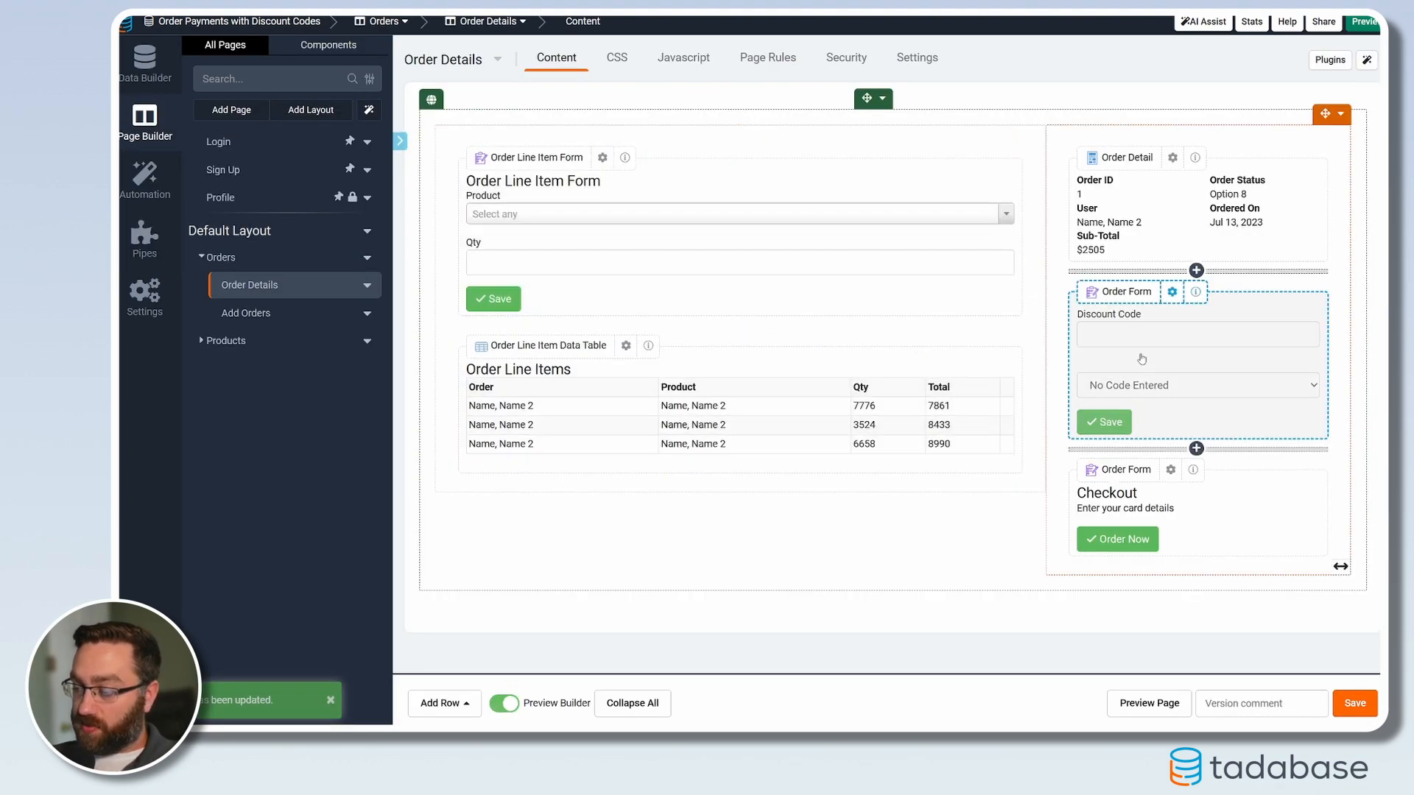
{"action": "left_click", "coordinate": [1172, 291]}
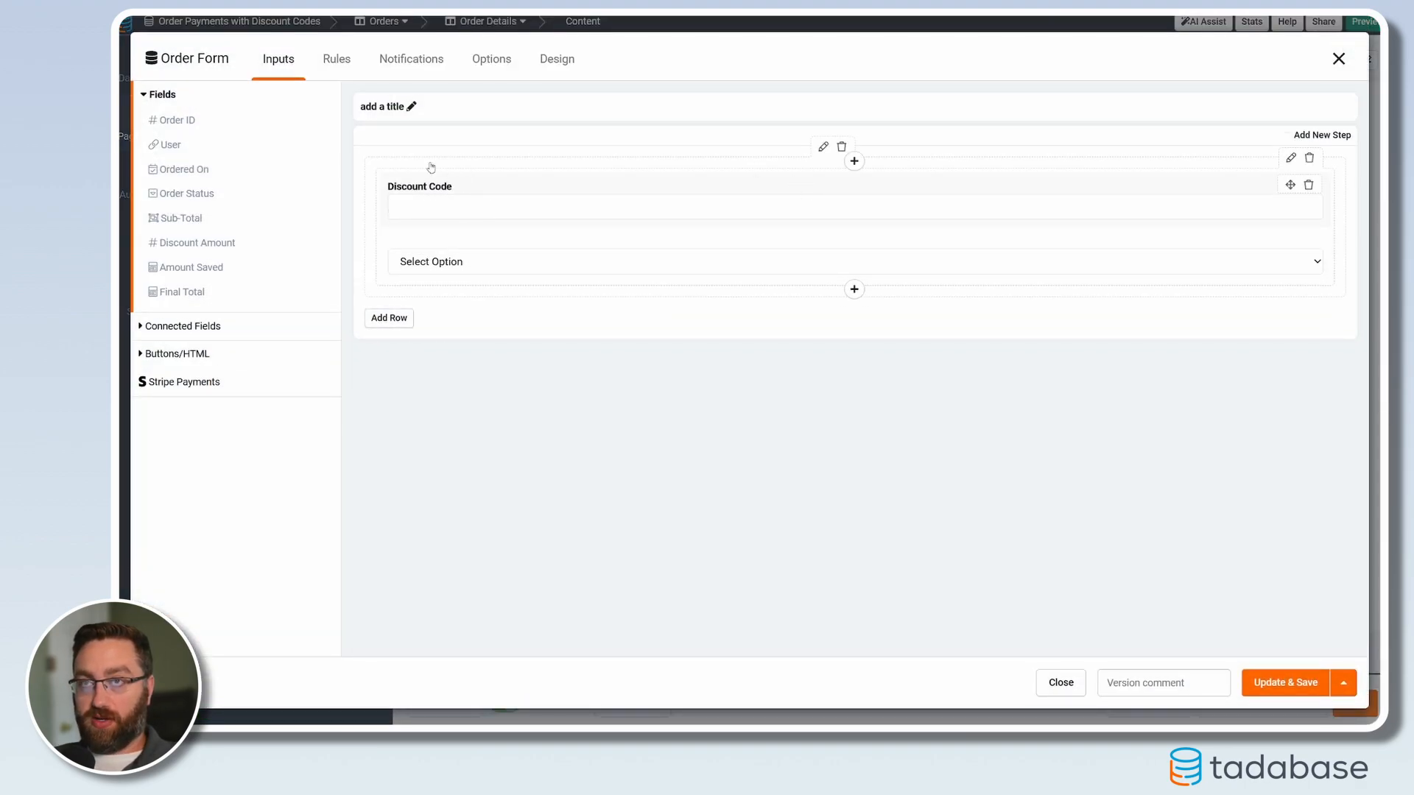
Add a validation rule to the Order Form that runs the Tadabase Rest API pipe with the Filter by Two Fields method
{"action": "left_click", "coordinate": [336, 59]}
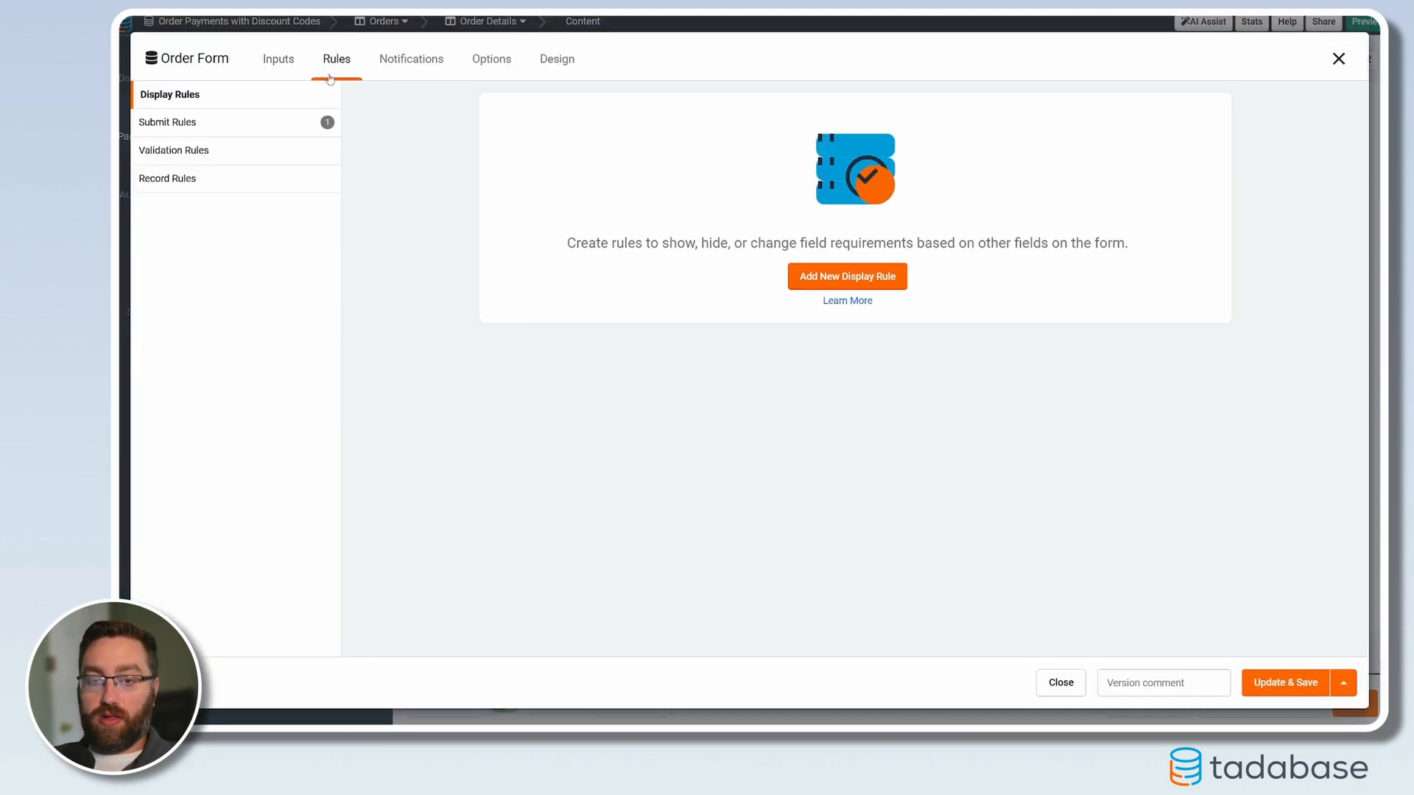
{"action": "left_click", "coordinate": [163, 154]}
{"action": "left_click", "coordinate": [800, 276]}
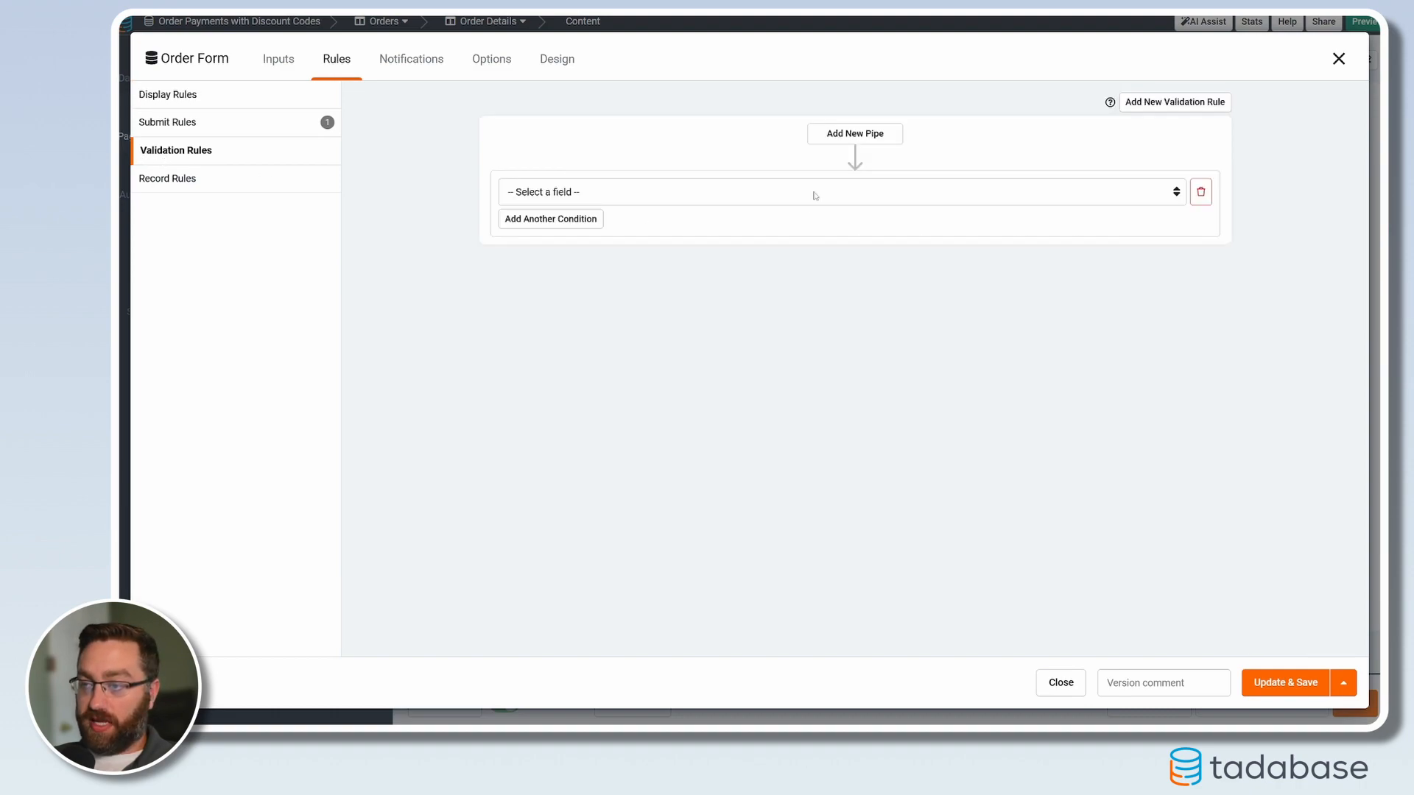
{"action": "left_click", "coordinate": [835, 159]}
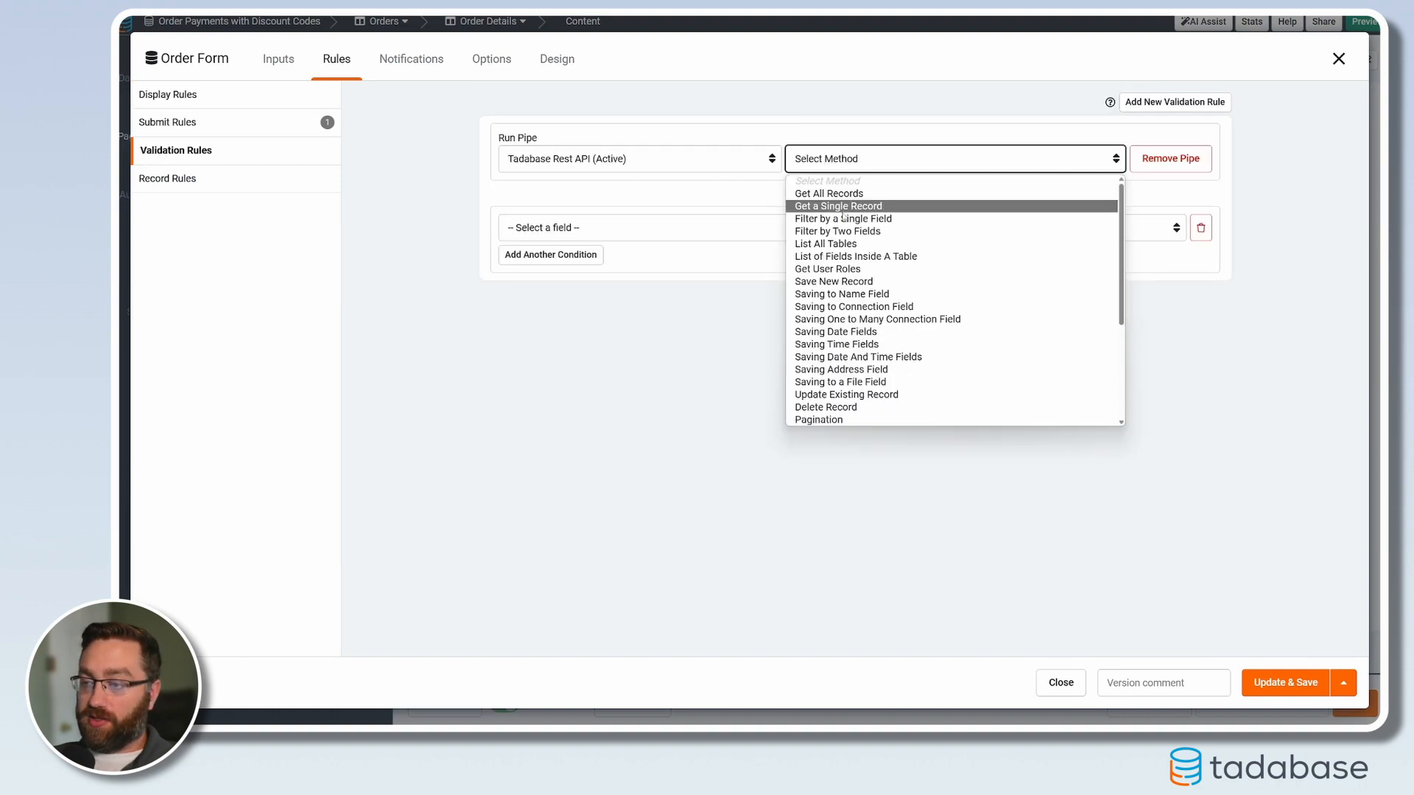
{"action": "left_click", "coordinate": [829, 232]}
Add a pipe parameter that sets Filter Value 1 to the record value Discount Code
{"action": "left_click", "coordinate": [560, 210]}
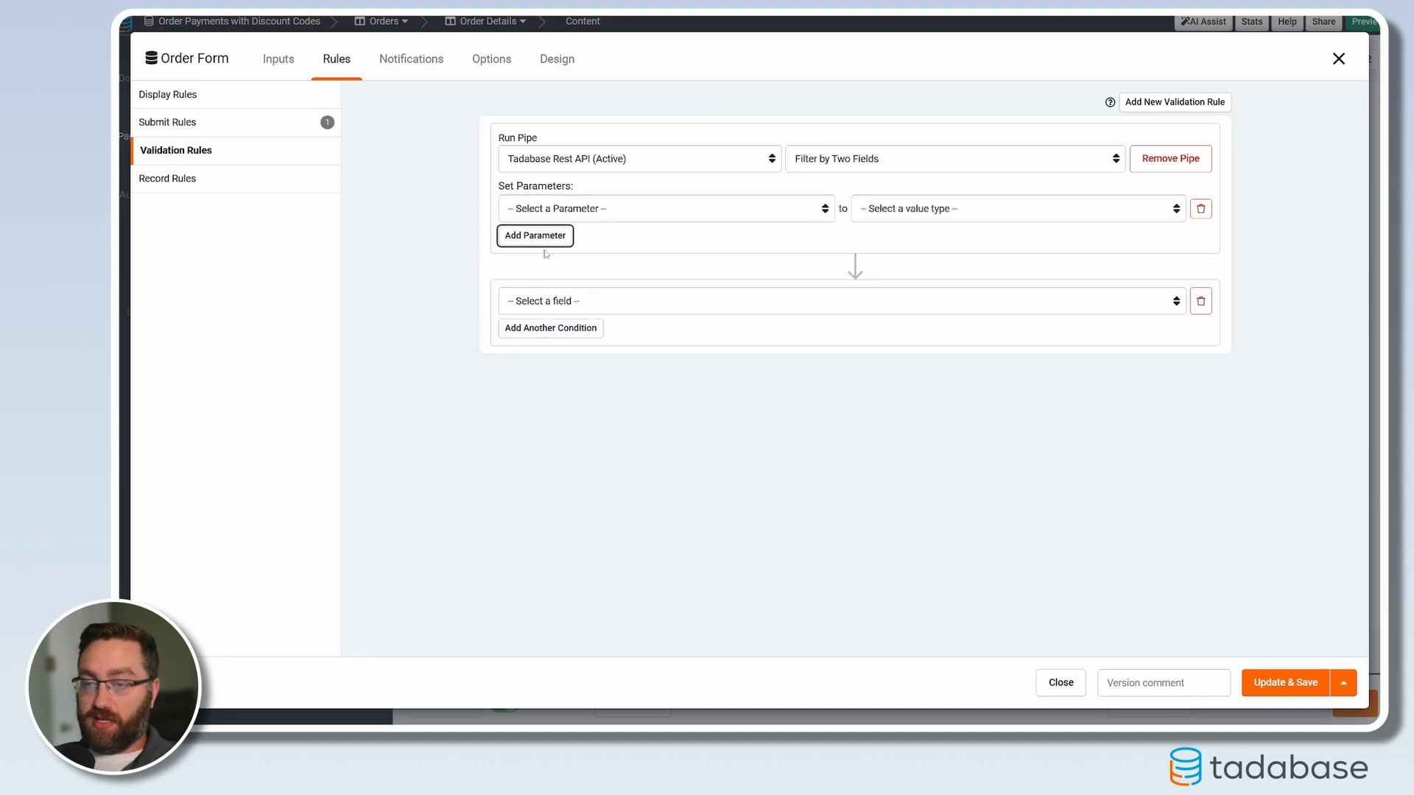
{"action": "left_click", "coordinate": [547, 211]}
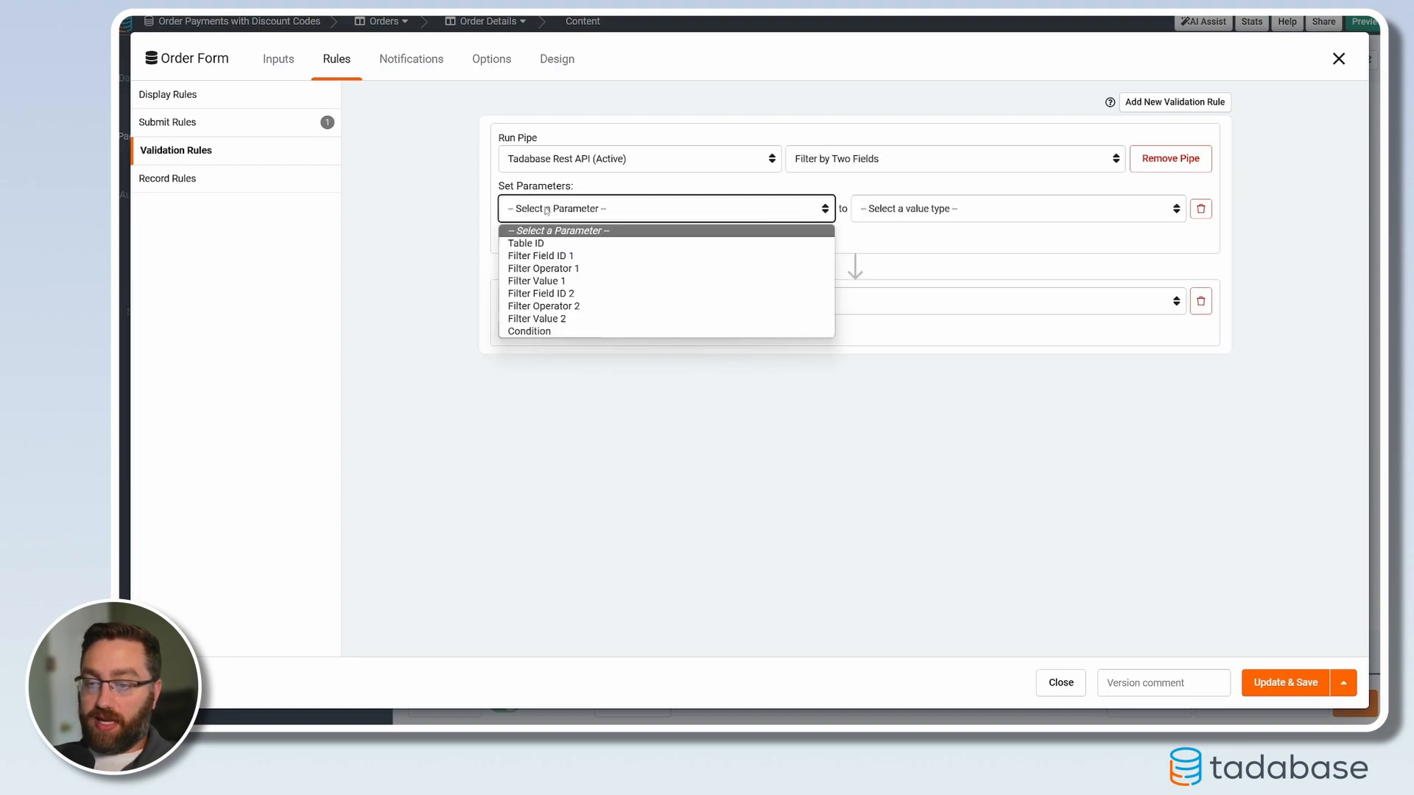
{"action": "left_click", "coordinate": [531, 281]}
{"action": "left_click", "coordinate": [987, 209]}
{"action": "left_click", "coordinate": [986, 243]}
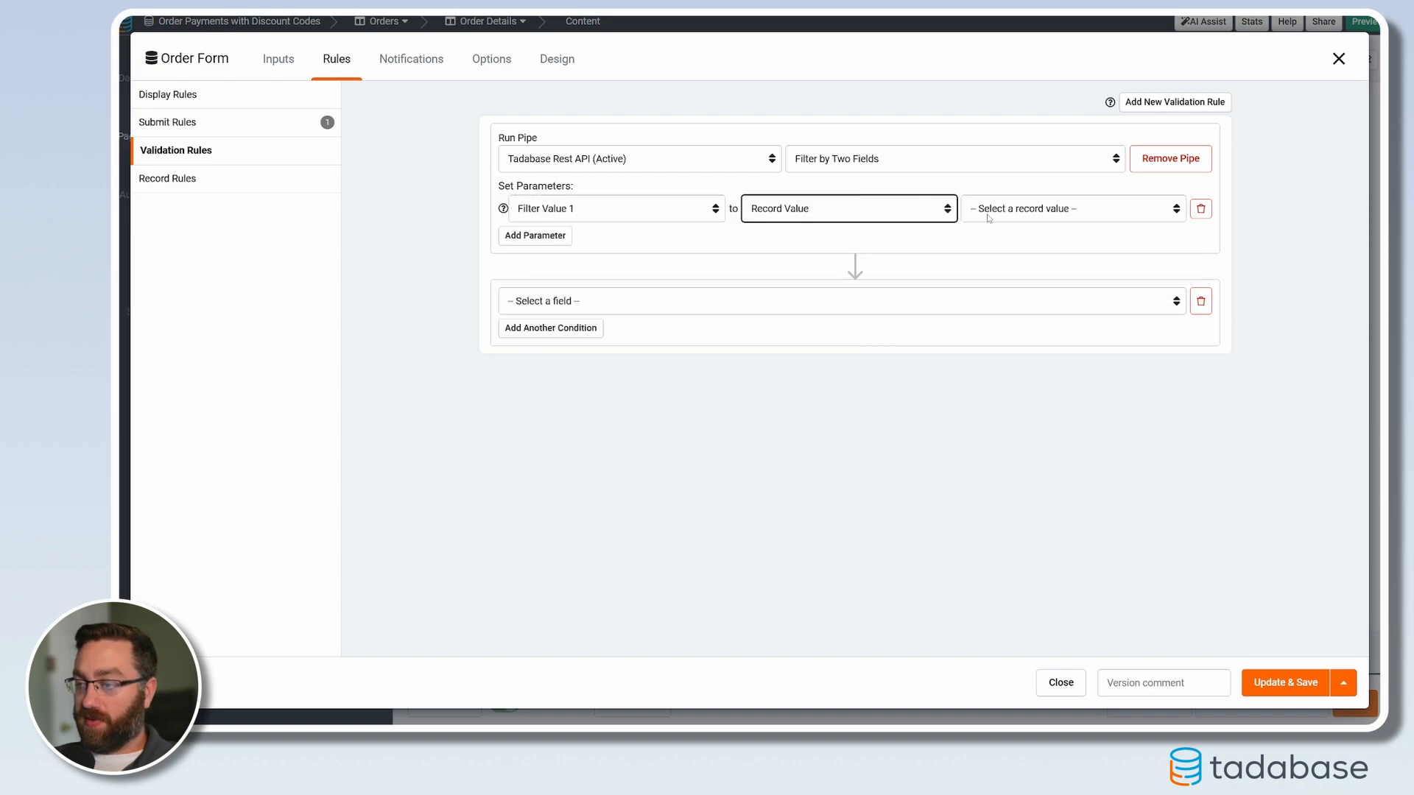
{"action": "left_click", "coordinate": [1009, 214]}
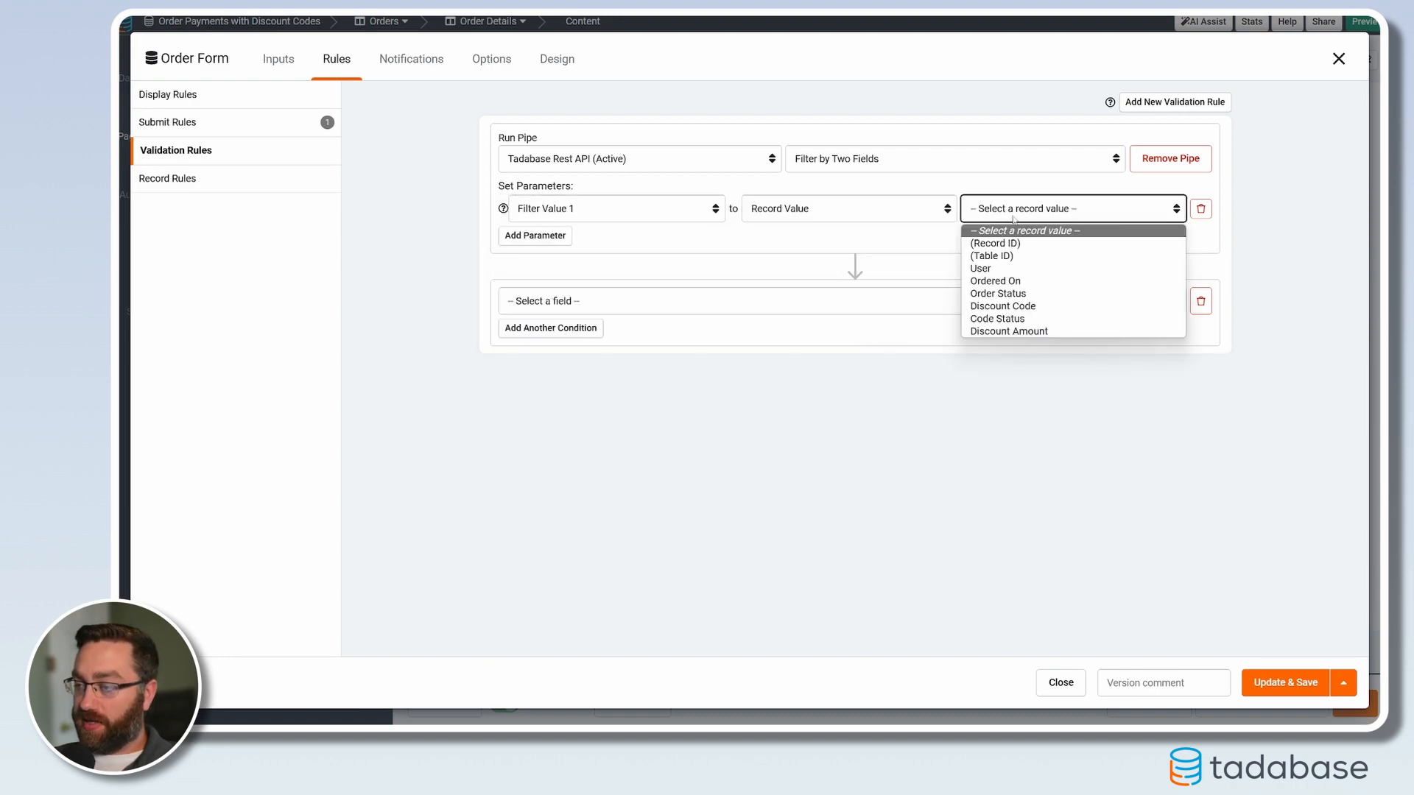
{"action": "left_click", "coordinate": [998, 307]}
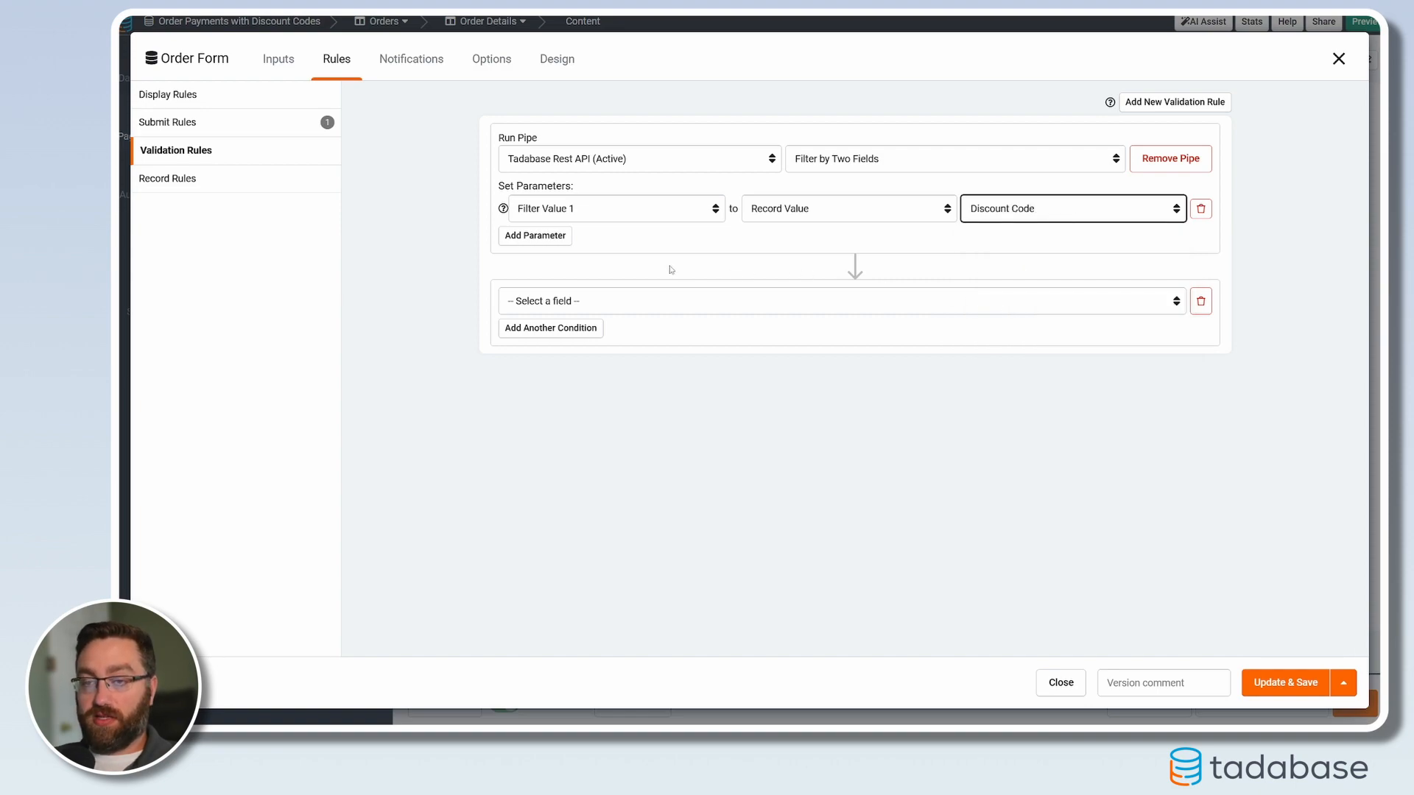
Add a second pipe parameter that sets Filter Value 2 to the custom value Active
{"action": "left_click", "coordinate": [534, 235]}
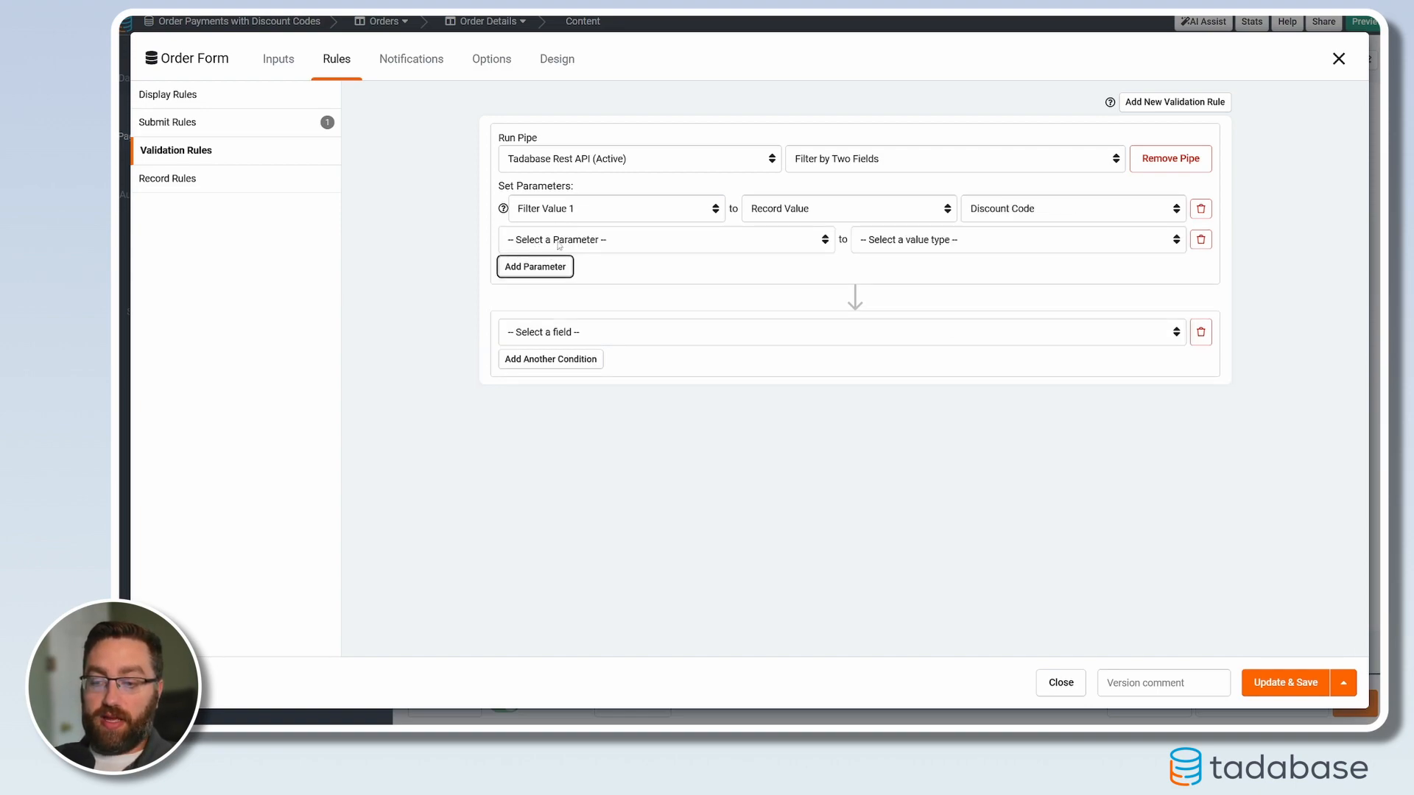
{"action": "left_click", "coordinate": [548, 243]}
{"action": "left_click", "coordinate": [550, 338]}
{"action": "left_click", "coordinate": [1016, 240]}
{"action": "left_click", "coordinate": [906, 289]}
{"action": "left_click", "coordinate": [1019, 248]}
{"action": "type", "text": "Active"}
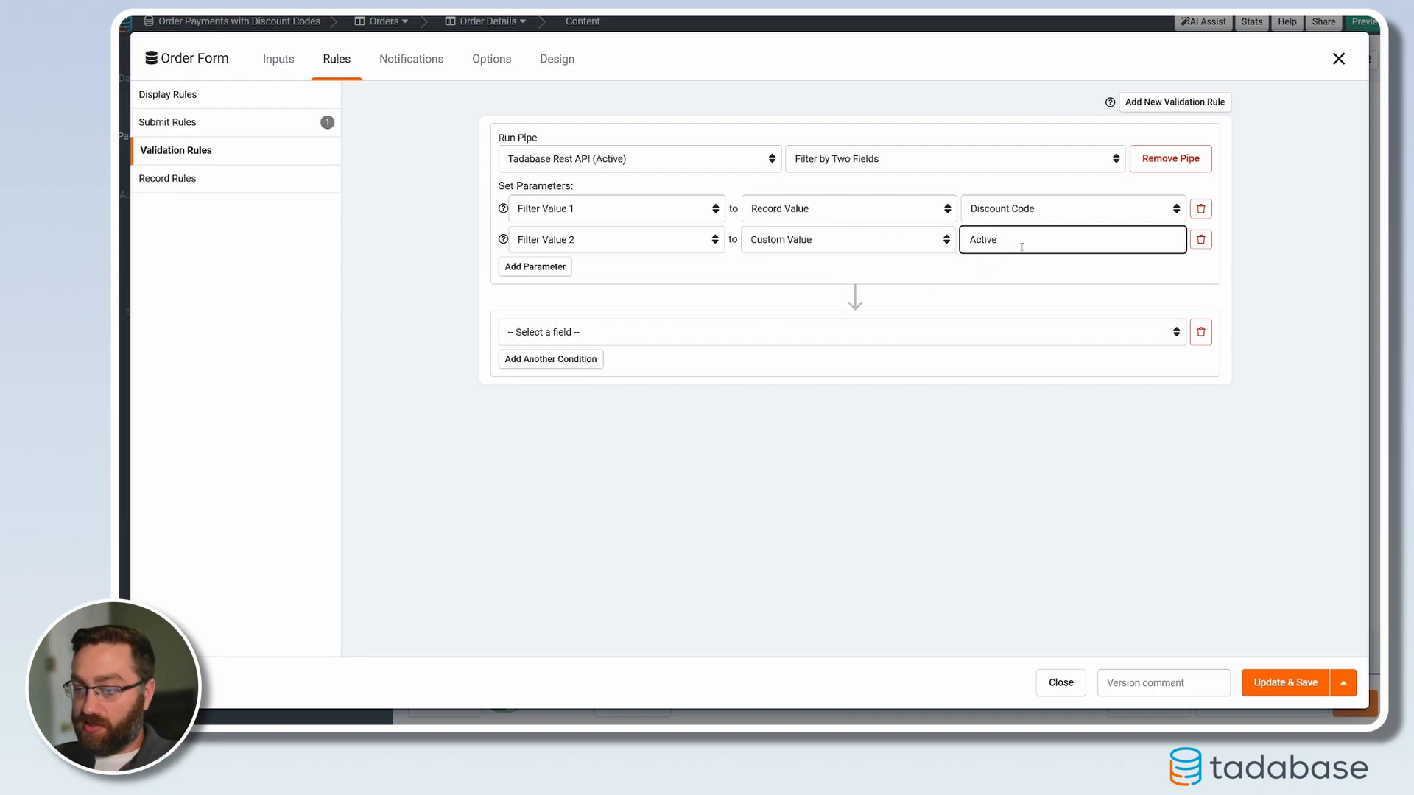
Set the validation condition to the pipe response Total Items lower than the custom value 1
{"action": "left_click", "coordinate": [588, 333]}
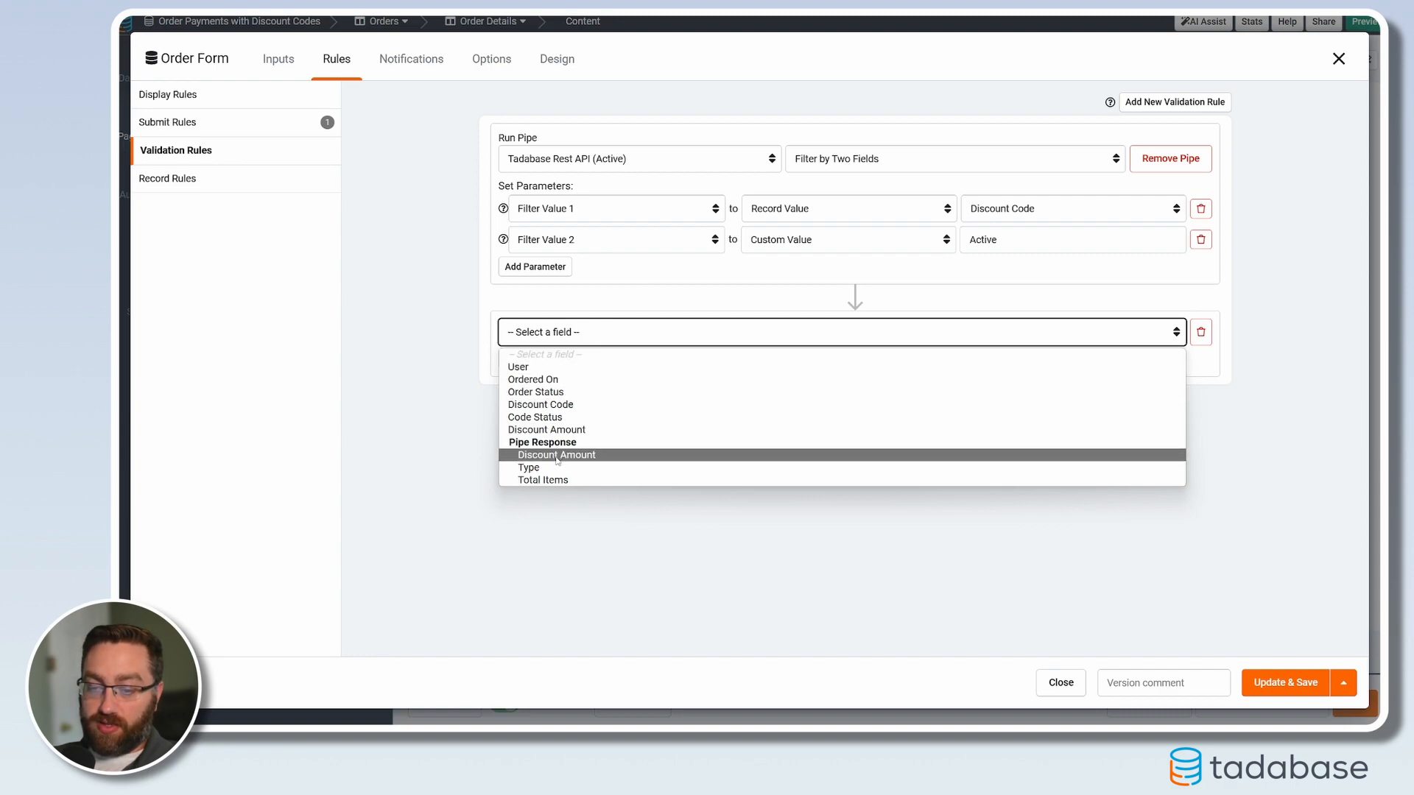
{"action": "left_click", "coordinate": [553, 479]}
{"action": "left_click", "coordinate": [862, 343]}
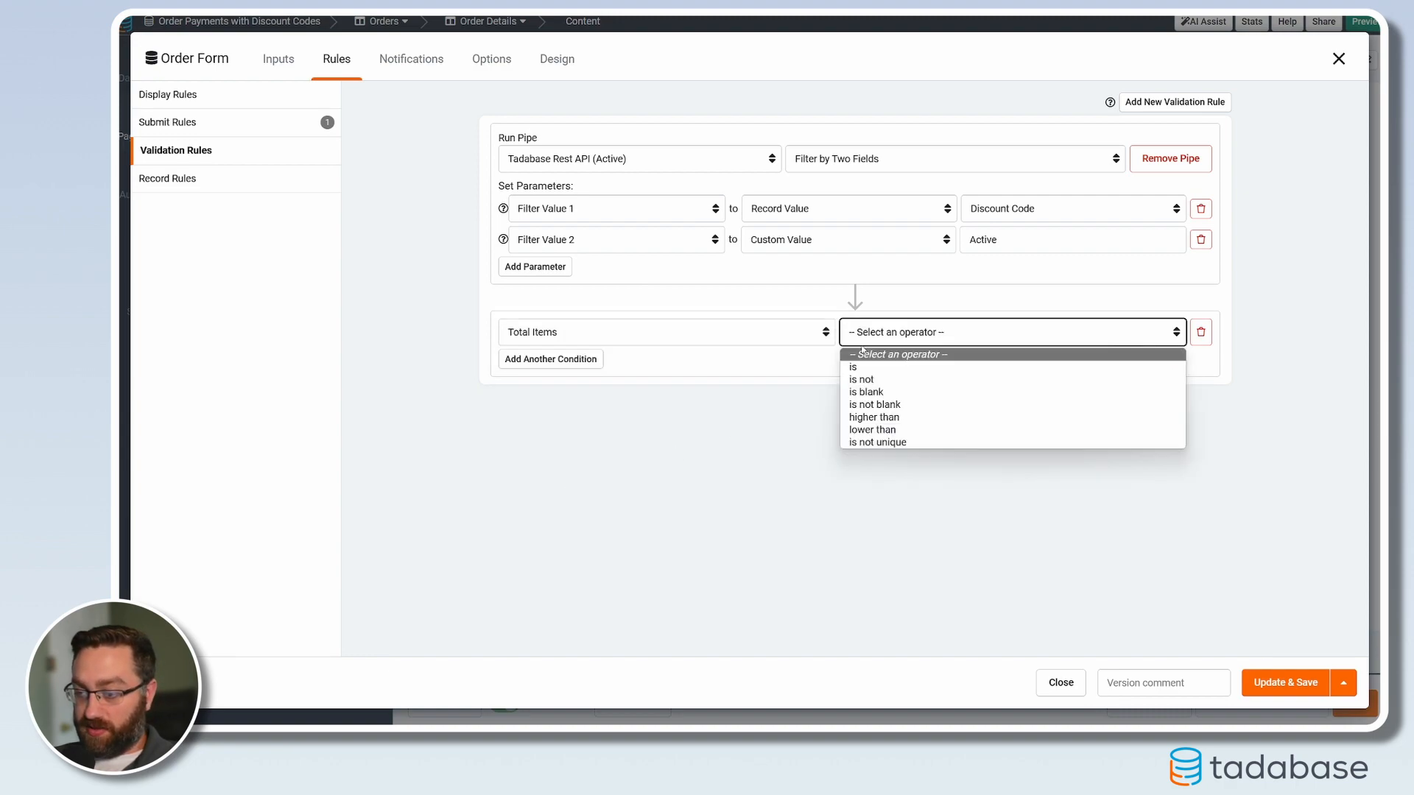
{"action": "left_click", "coordinate": [873, 429]}
{"action": "left_click", "coordinate": [1055, 339]}
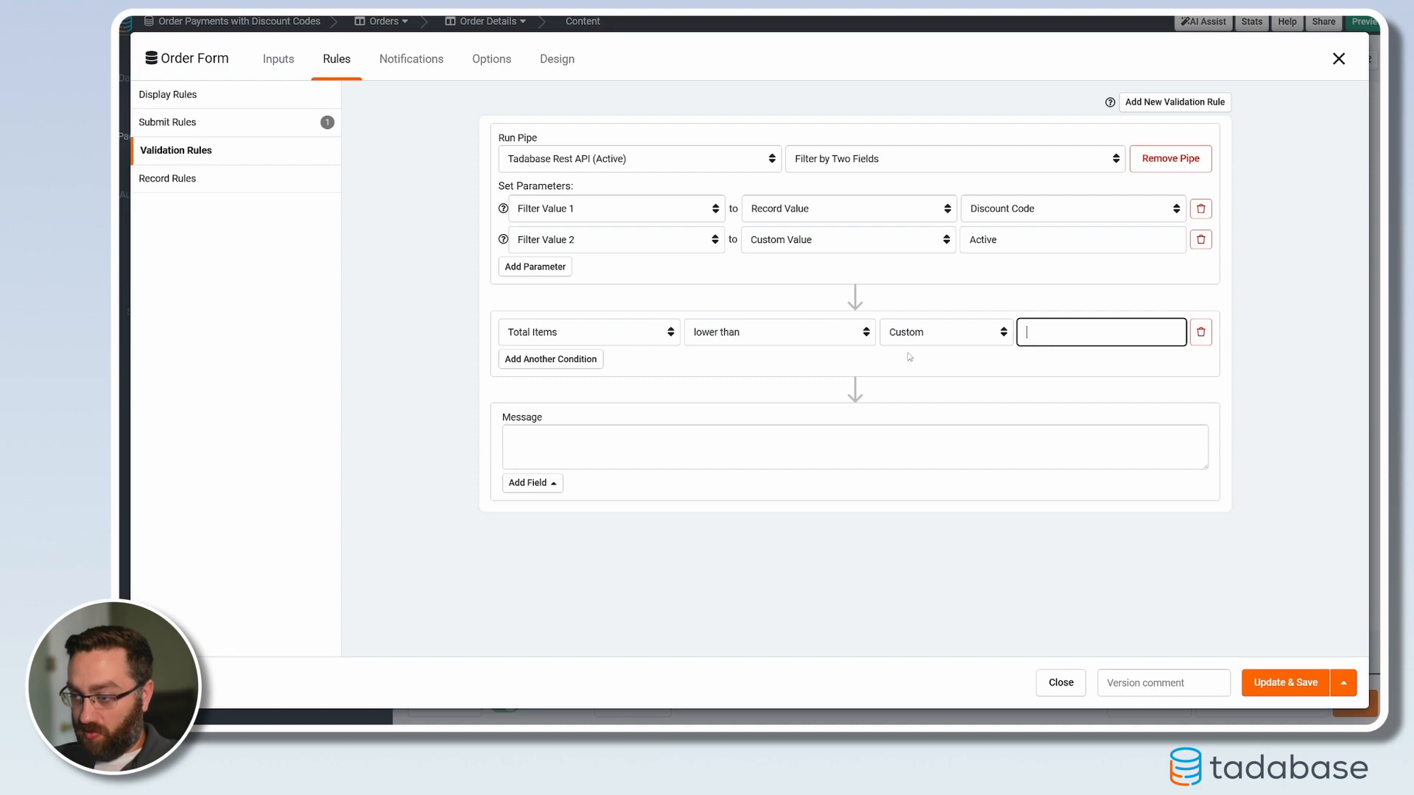
Enter the validation message "Oops! Looks like that code isn't available." and save the form
{"action": "left_click", "coordinate": [586, 440]}
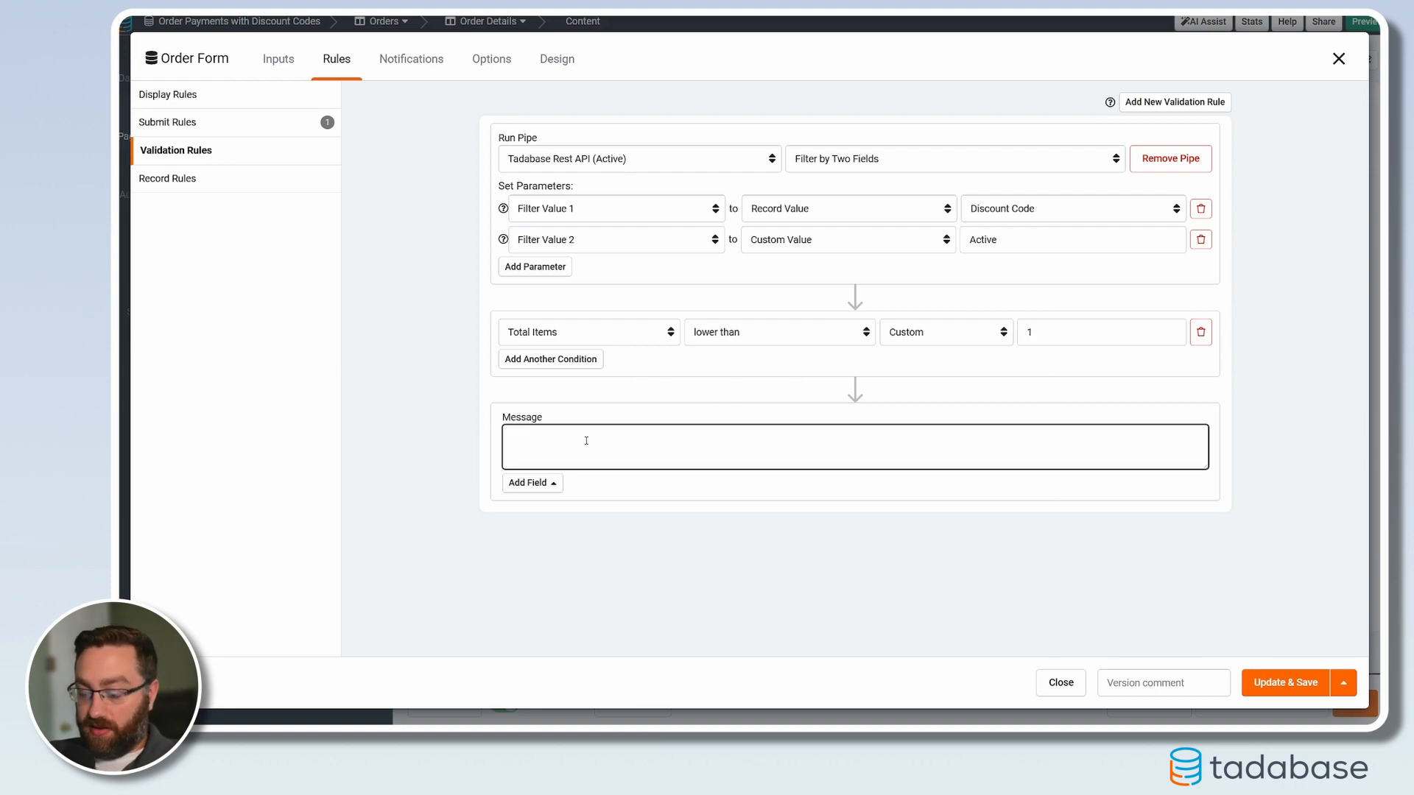
{"action": "type", "text": "Oops!"}
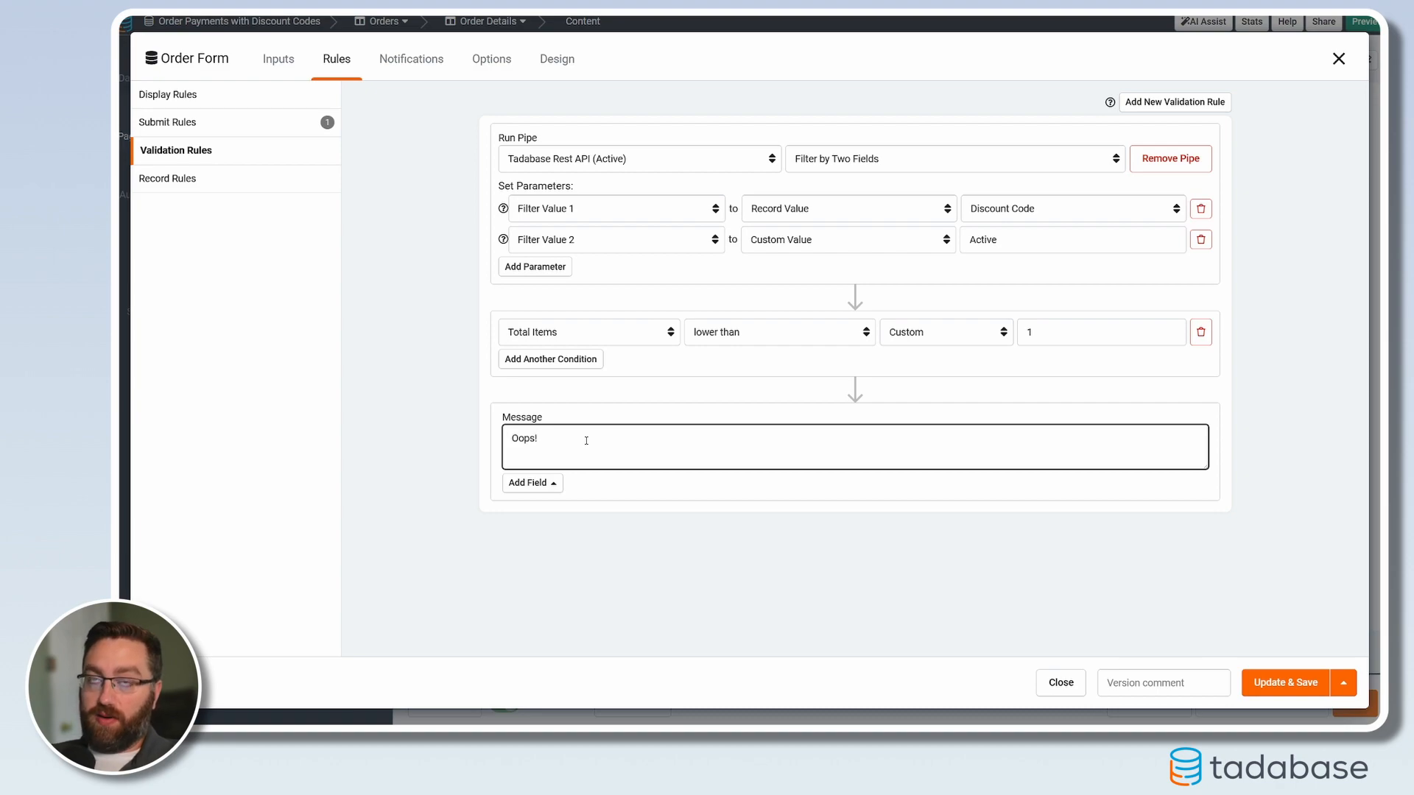
{"action": "key", "text": "ctrl+a"}
{"action": "type", "text": "Oops! Looks like that code isn't available."}
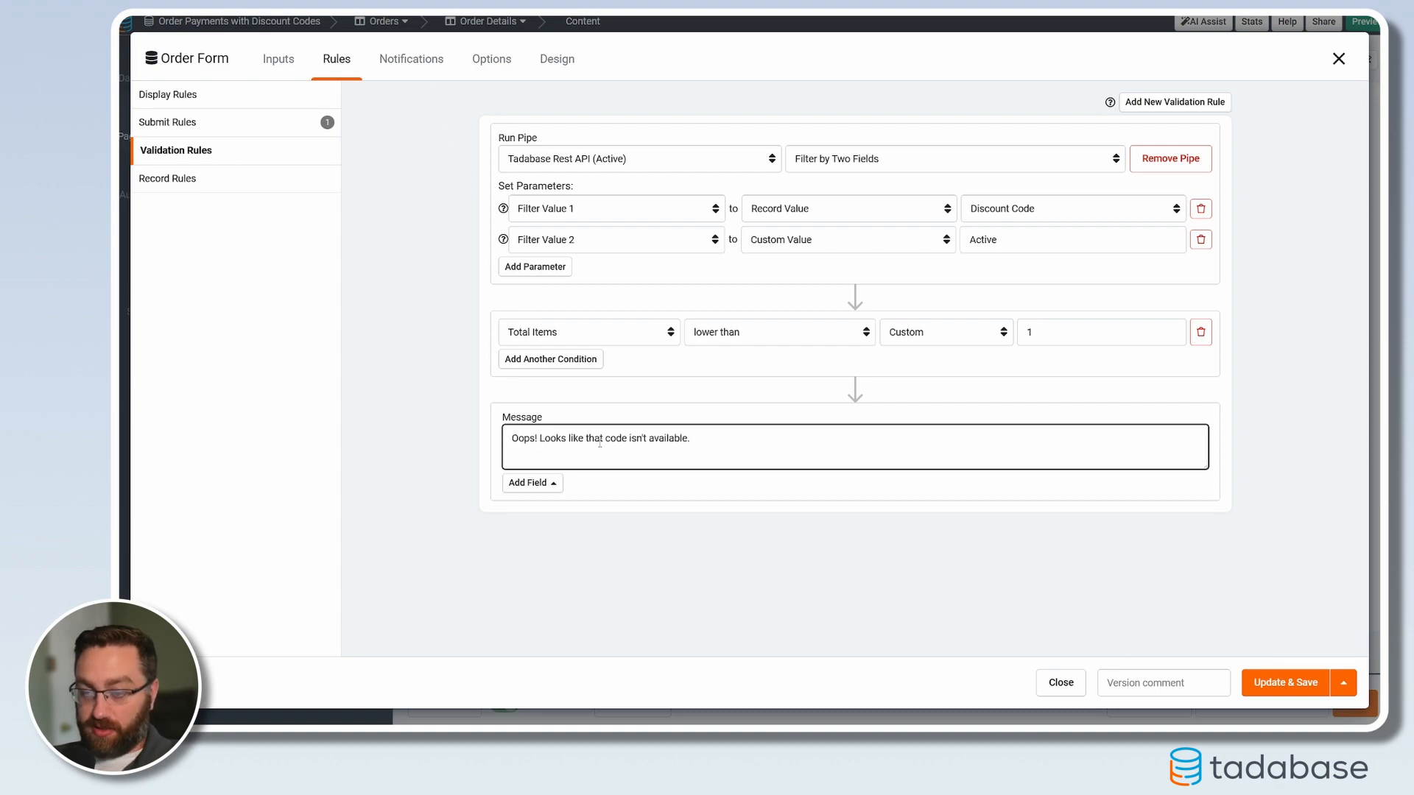
{"action": "left_click", "coordinate": [1269, 687]}
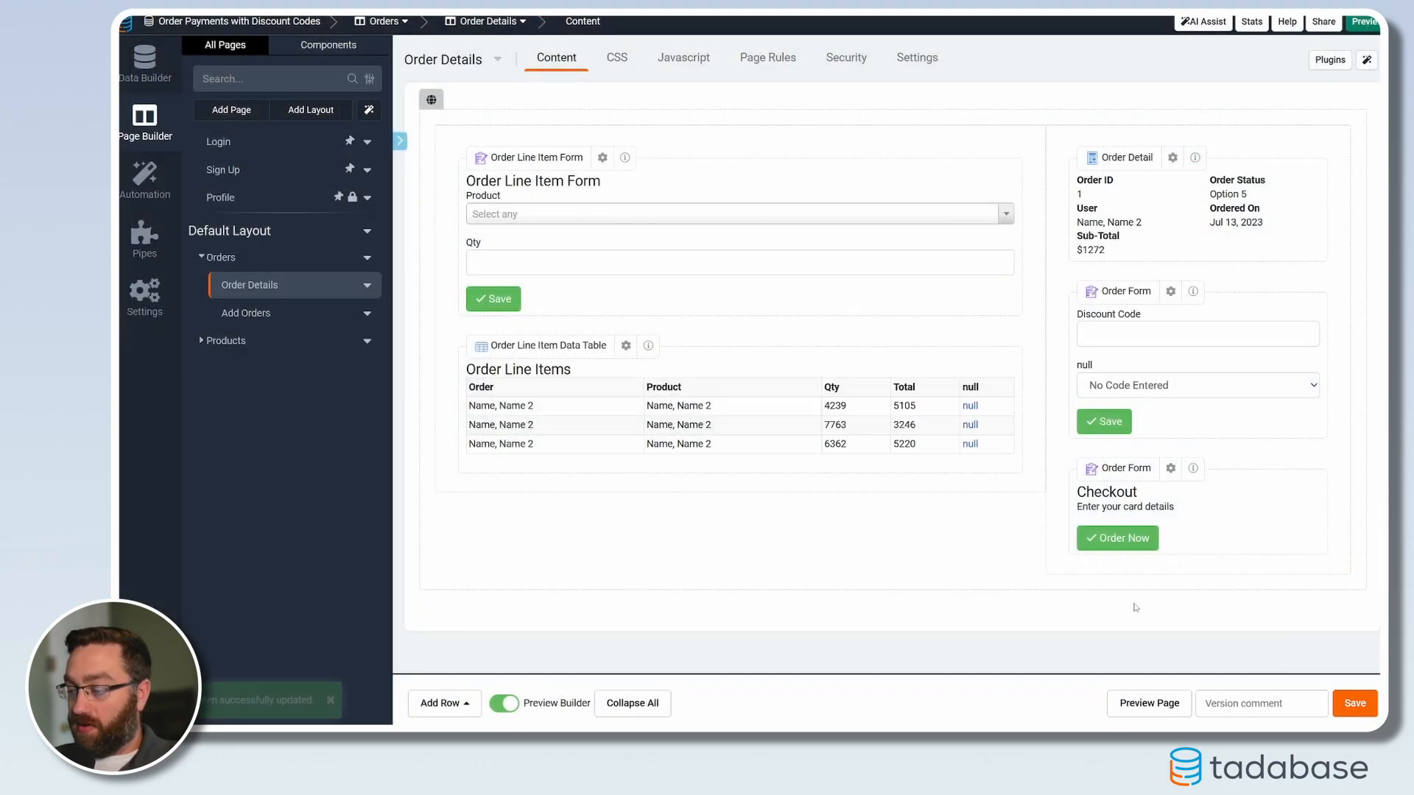
Preview the page, open the details of the unpaid order and submit WOWZA as its discount code
{"action": "left_click", "coordinate": [1130, 704]}
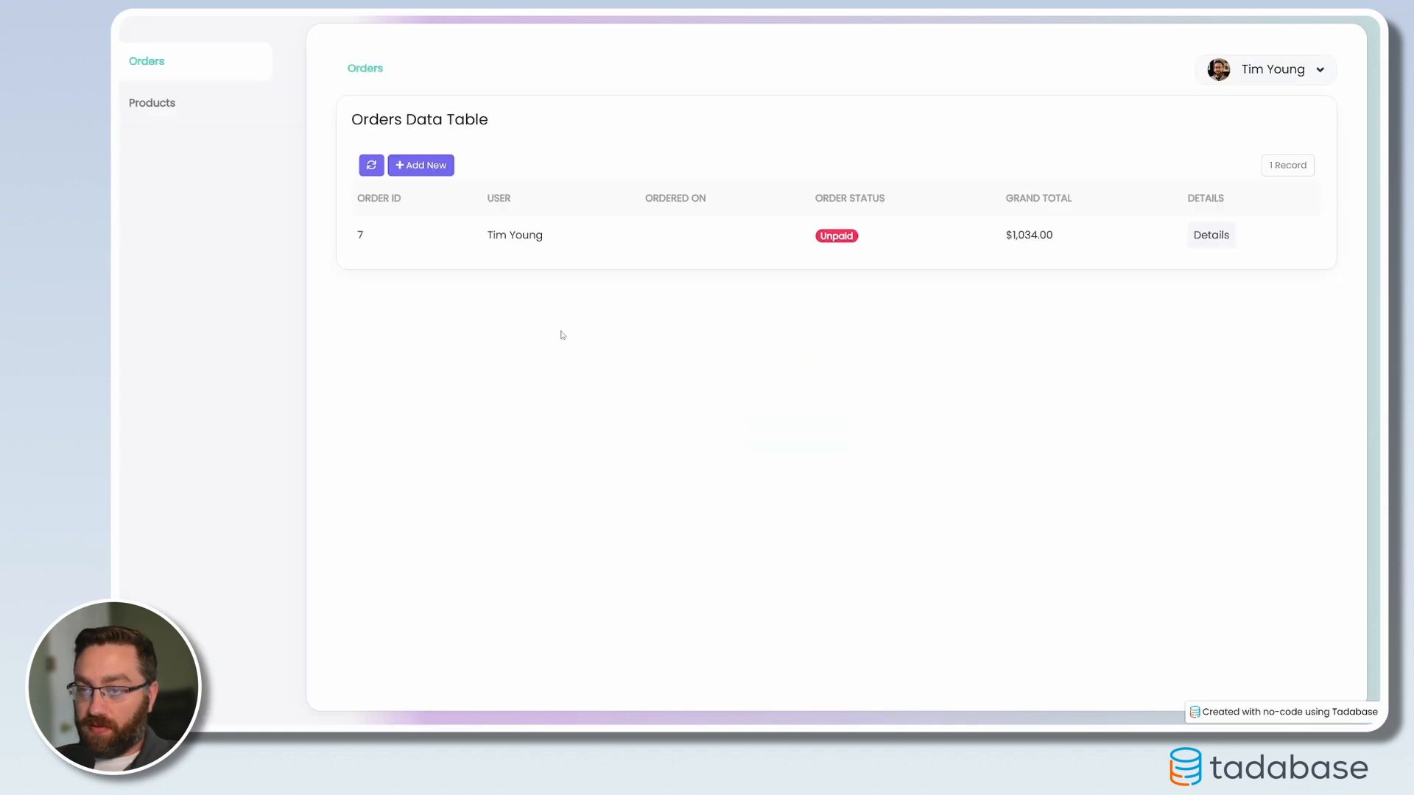
{"action": "left_click", "coordinate": [1197, 243]}
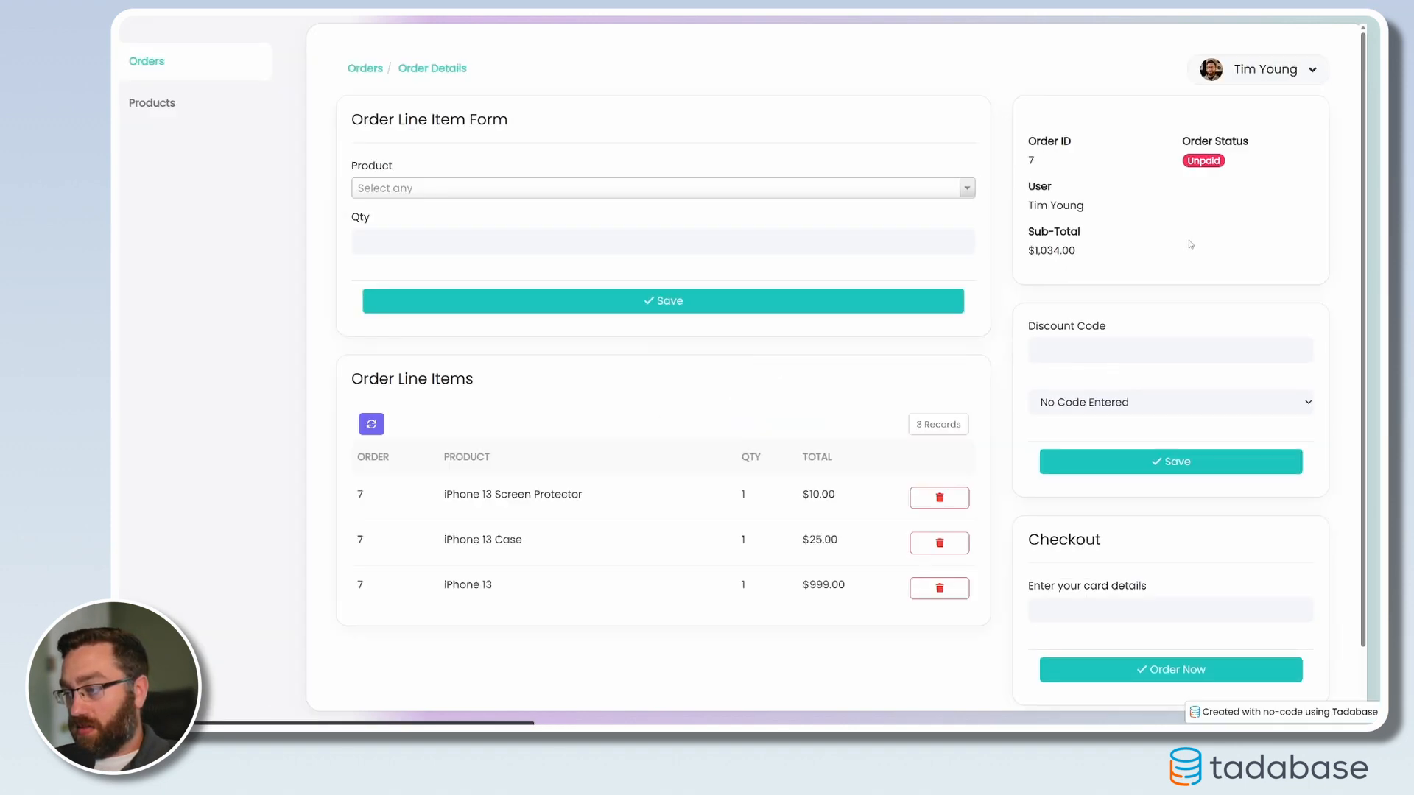
{"action": "left_click", "coordinate": [1061, 346]}
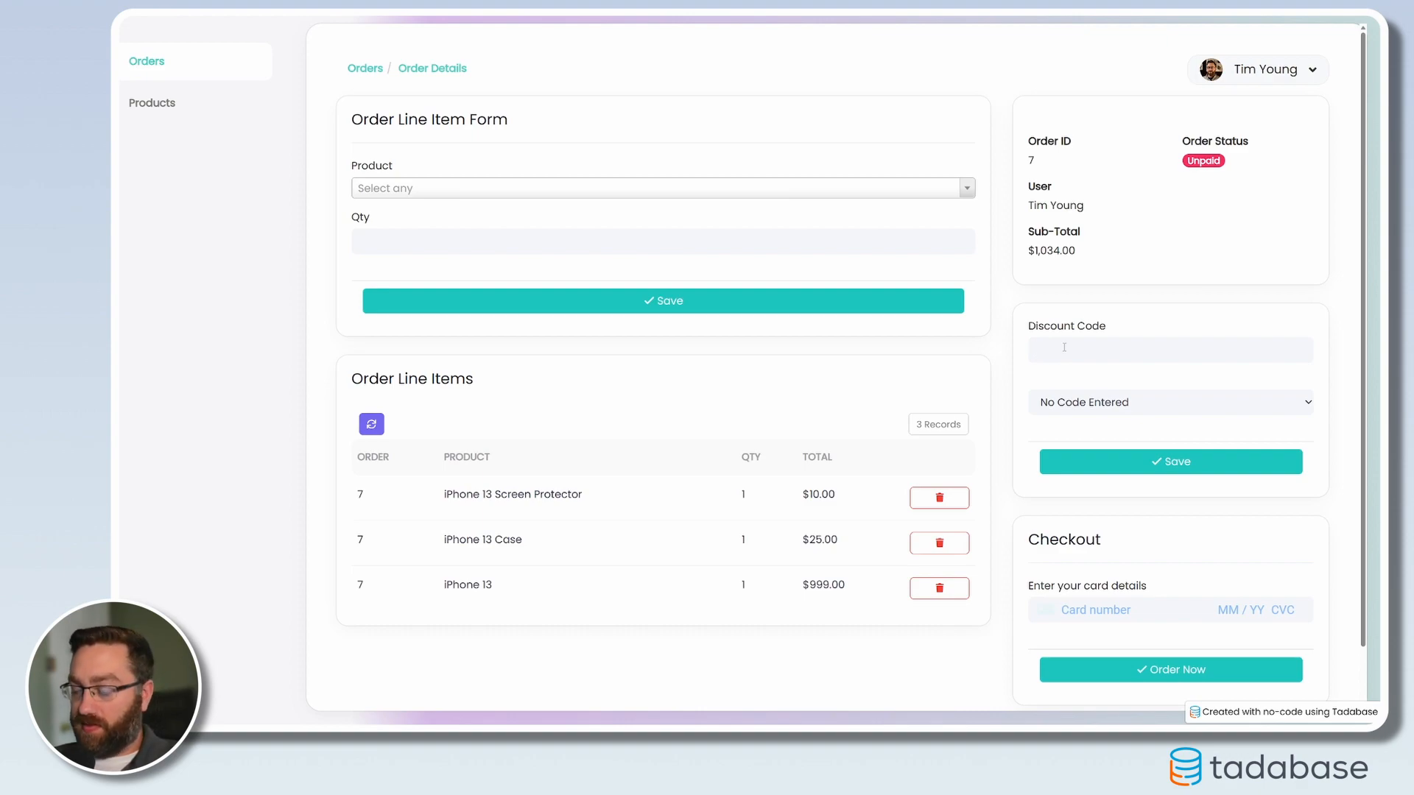
{"action": "type", "text": "W"}
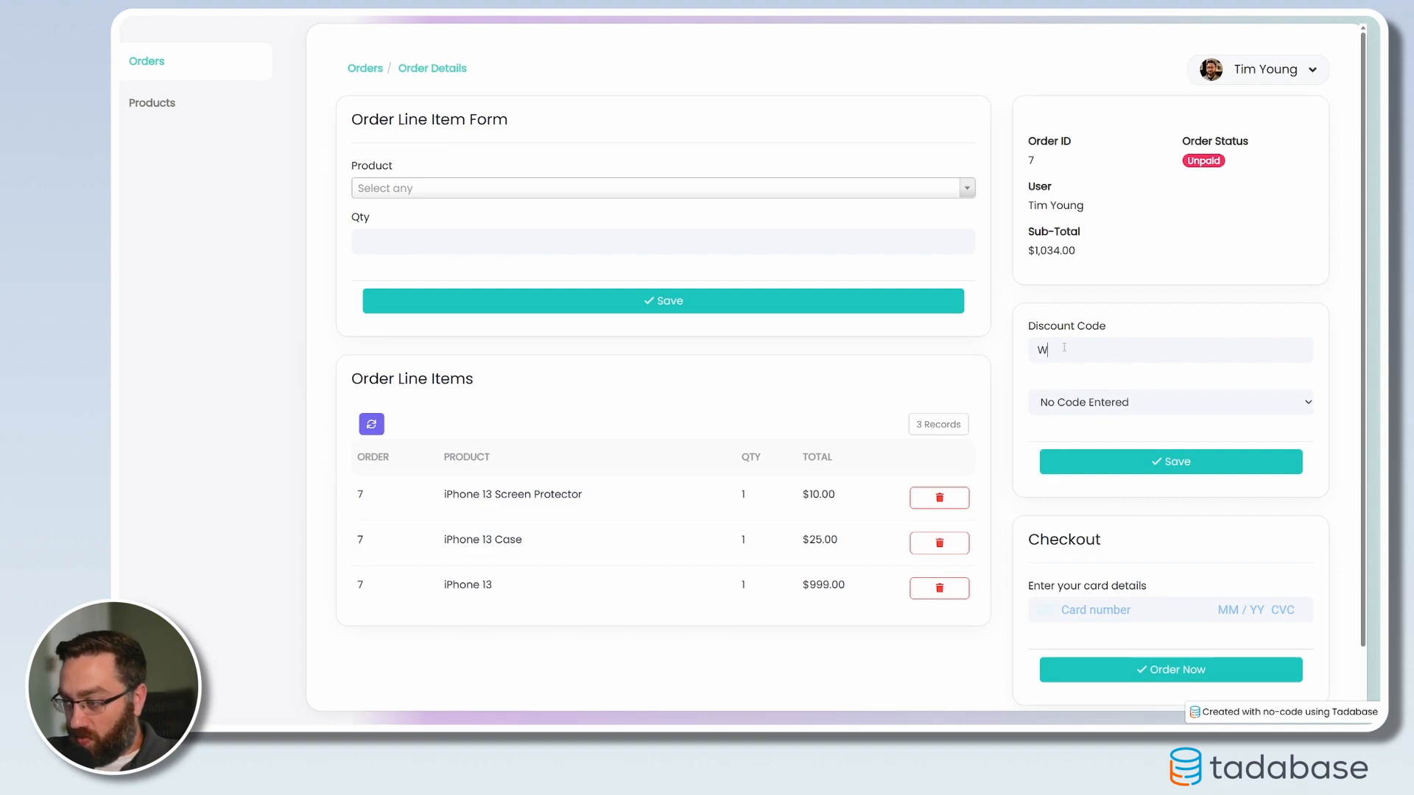
{"action": "type", "text": "OWZA"}
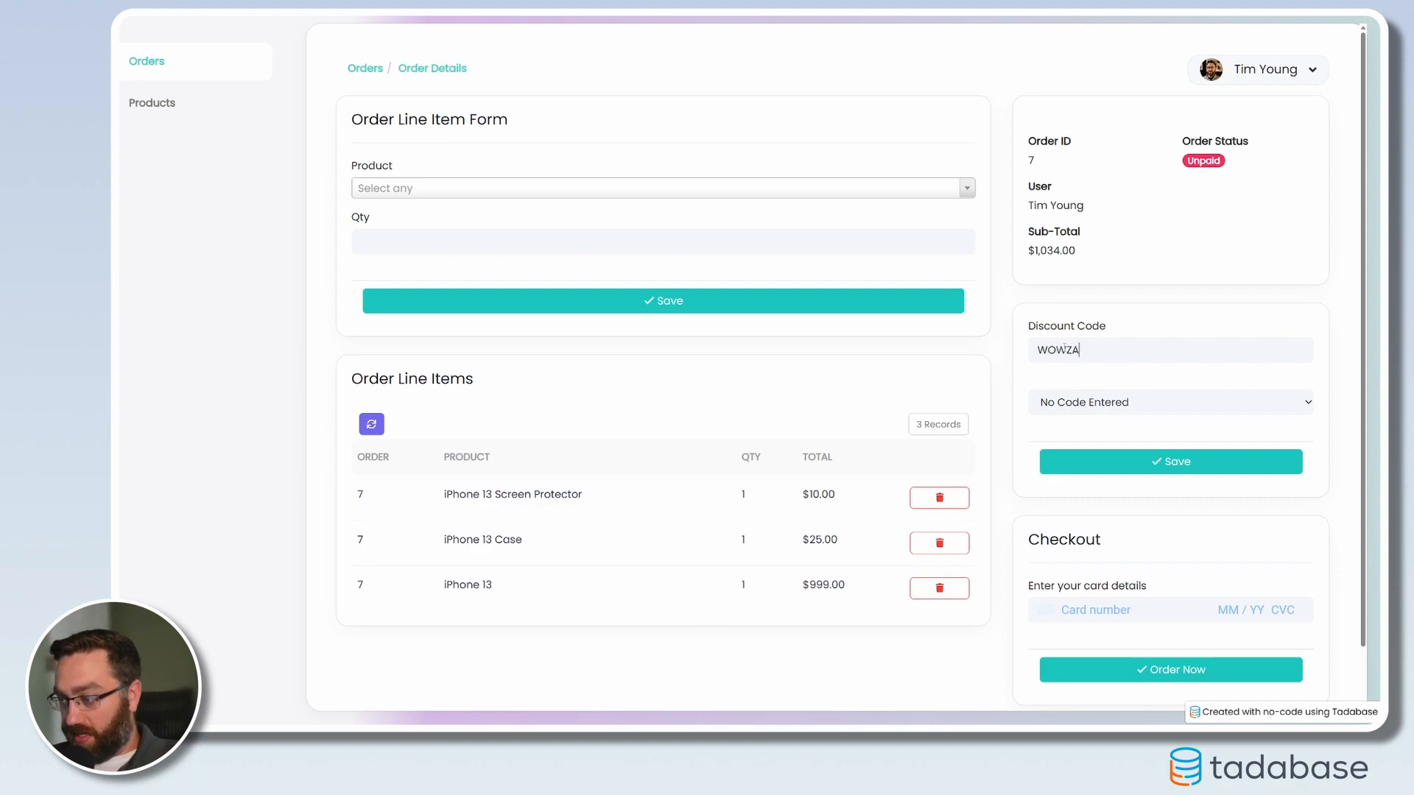
{"action": "left_click", "coordinate": [1144, 464]}
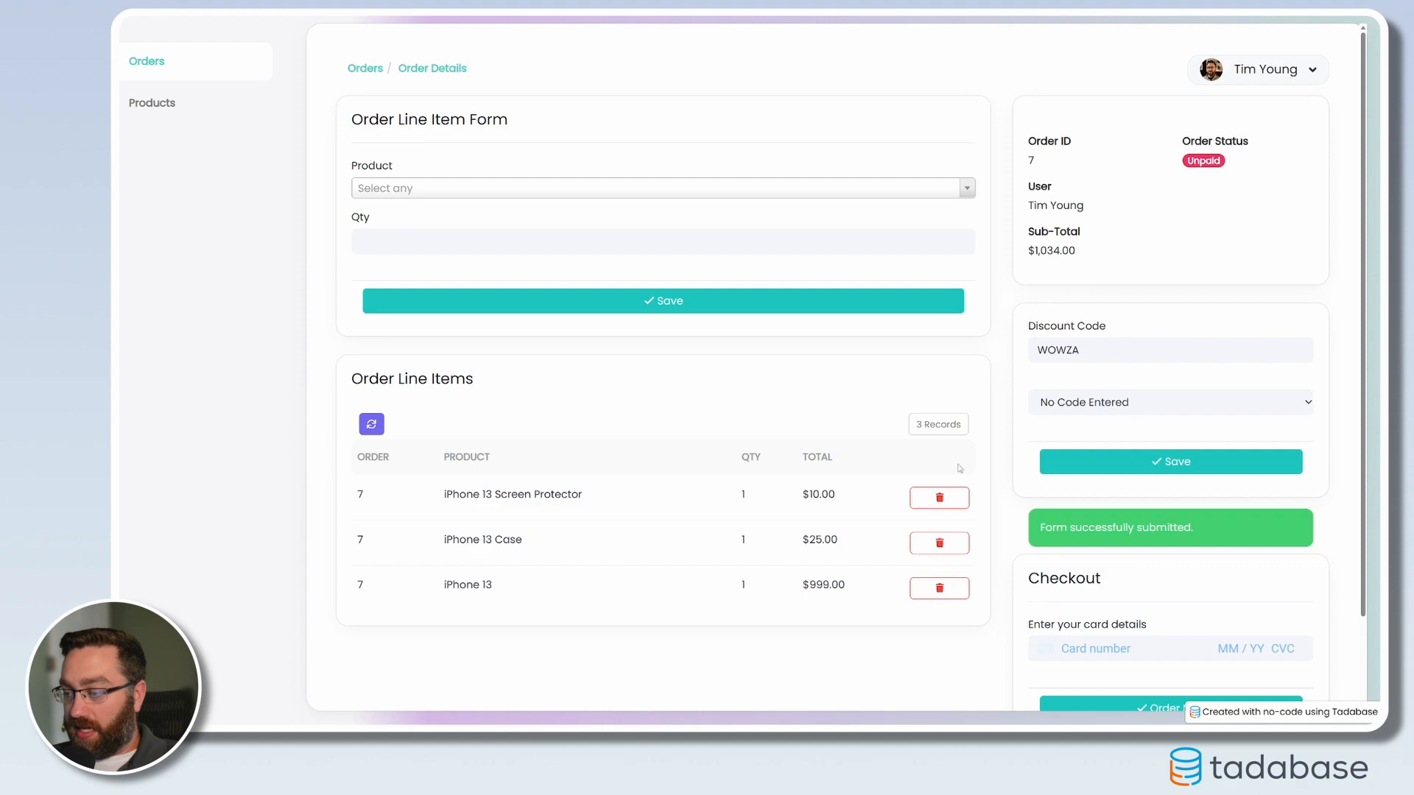
Test the validation by submitting the discount code WOW, check the message shown, and clear the Discount Code field
{"action": "left_click_drag", "start_coordinate": [1090, 352], "coordinate": [1023, 347]}
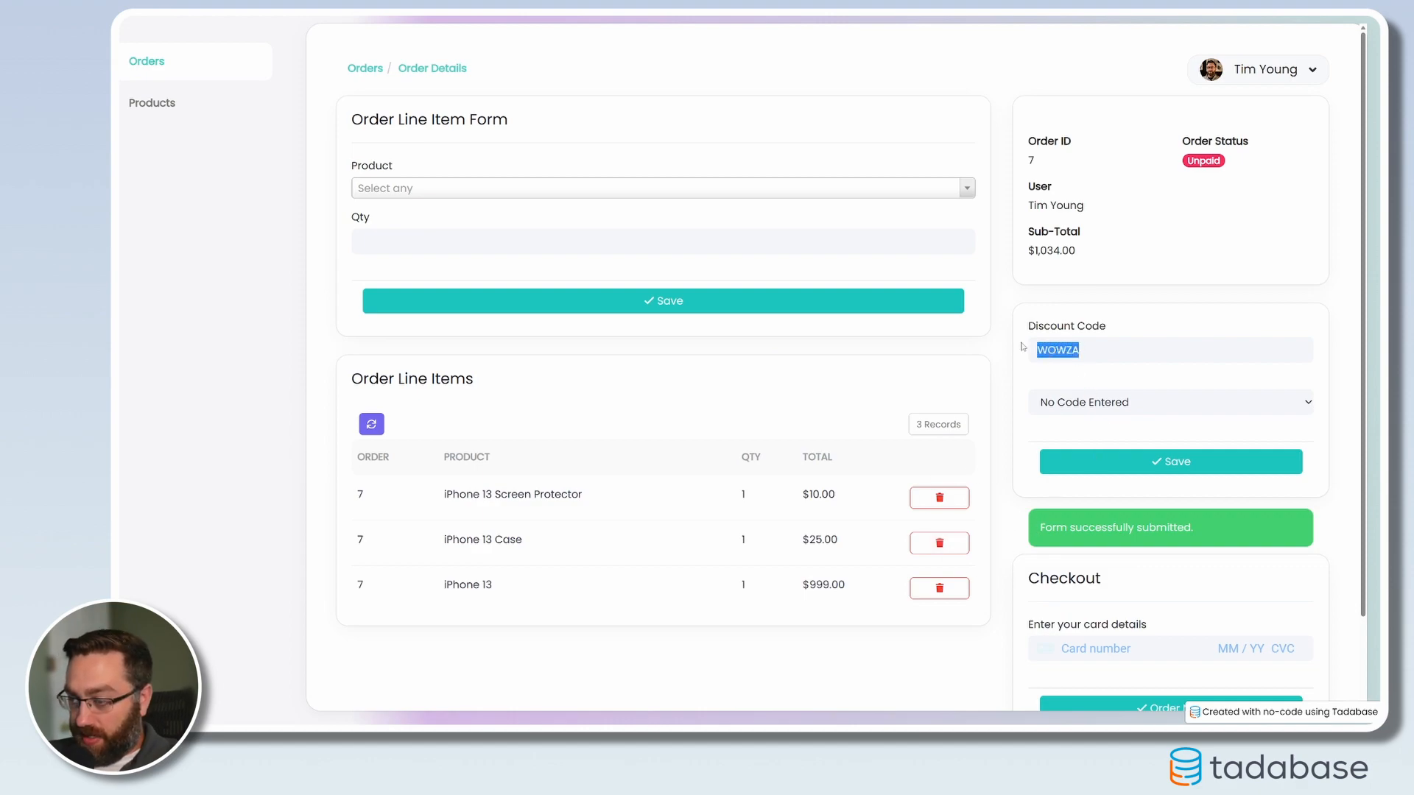
{"action": "left_click", "coordinate": [1118, 359]}
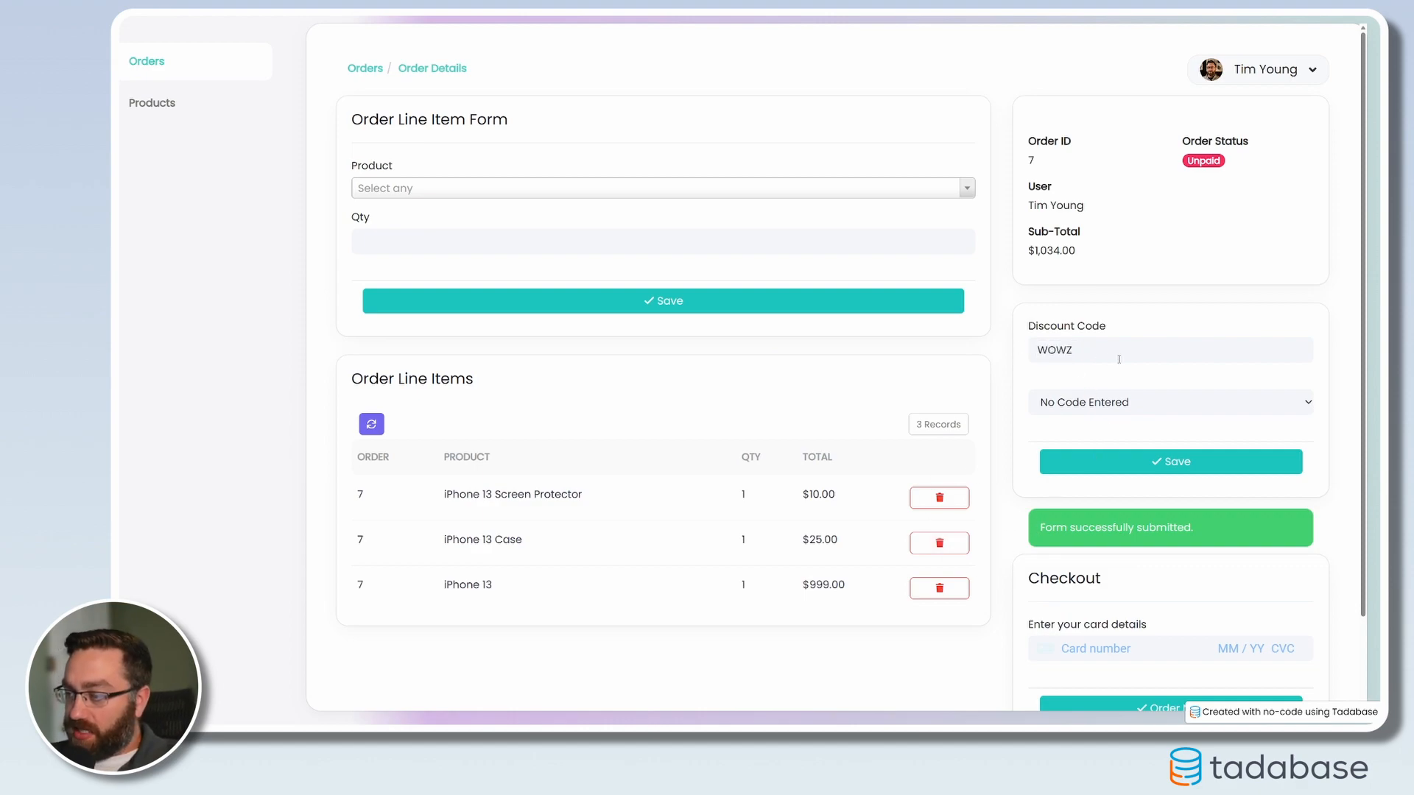
{"action": "left_click", "coordinate": [1158, 452]}
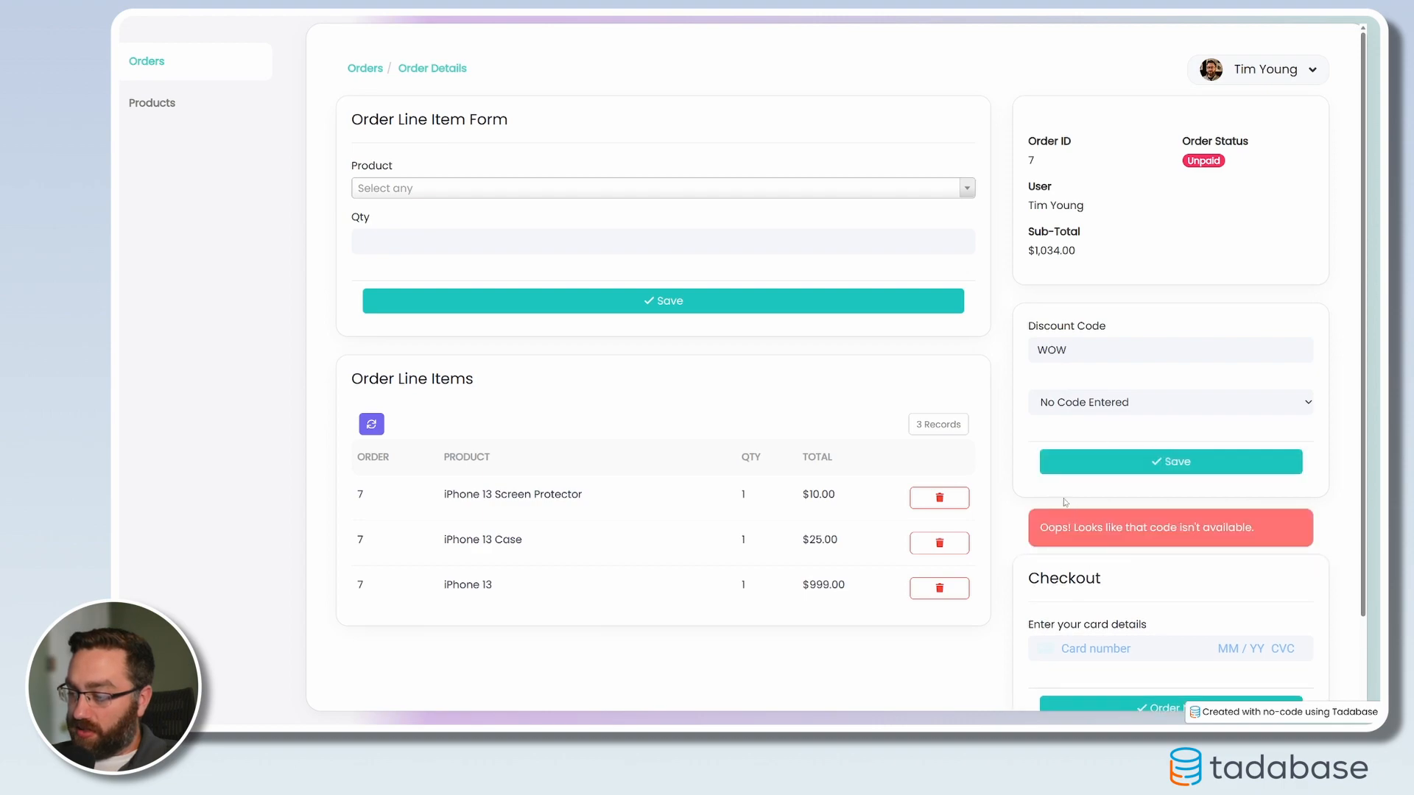
{"action": "left_click_drag", "start_coordinate": [1042, 528], "coordinate": [1256, 529]}
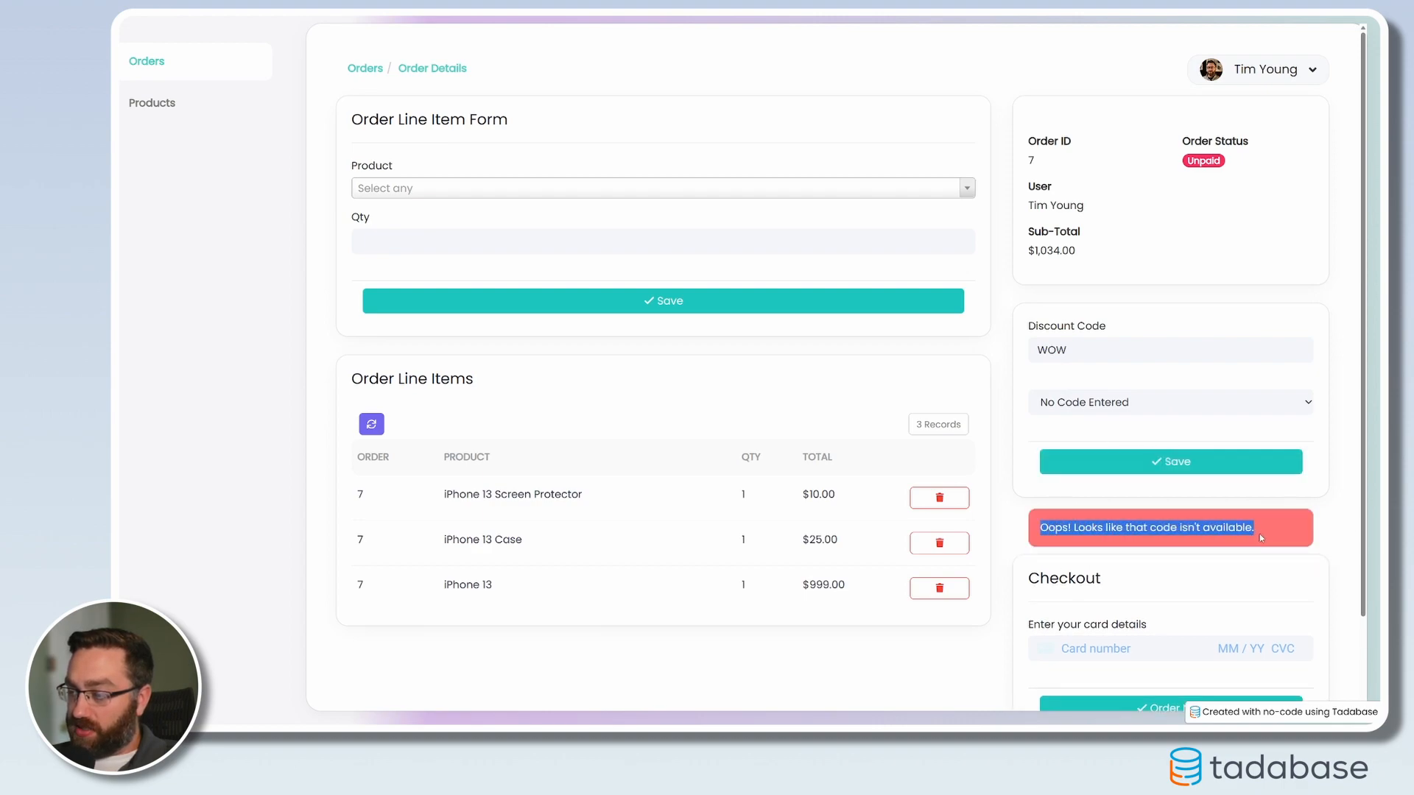
{"action": "left_click", "coordinate": [1084, 351]}
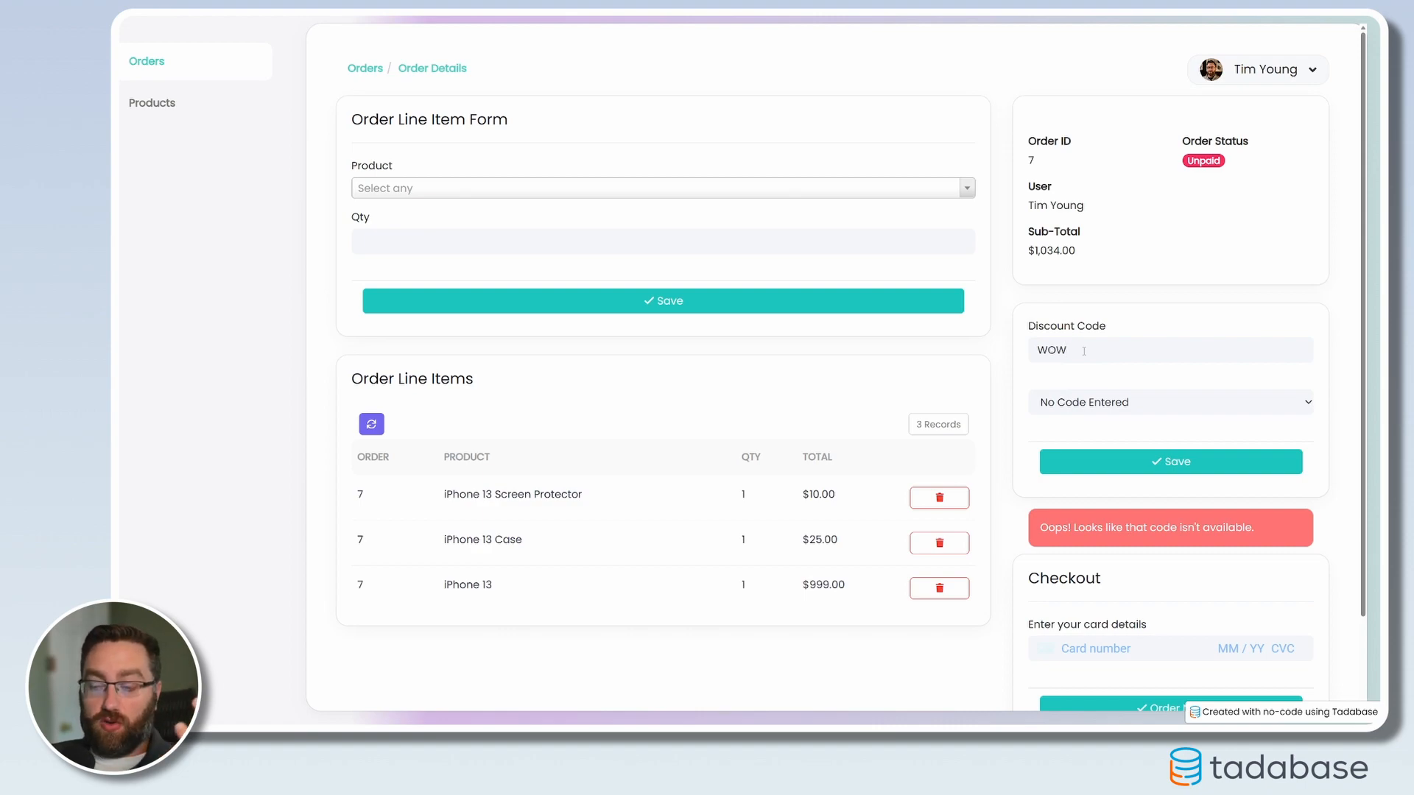
{"action": "key", "text": "BackSpace"}
{"action": "key", "text": "BackSpace"}
{"action": "key", "text": "BackSpace"}
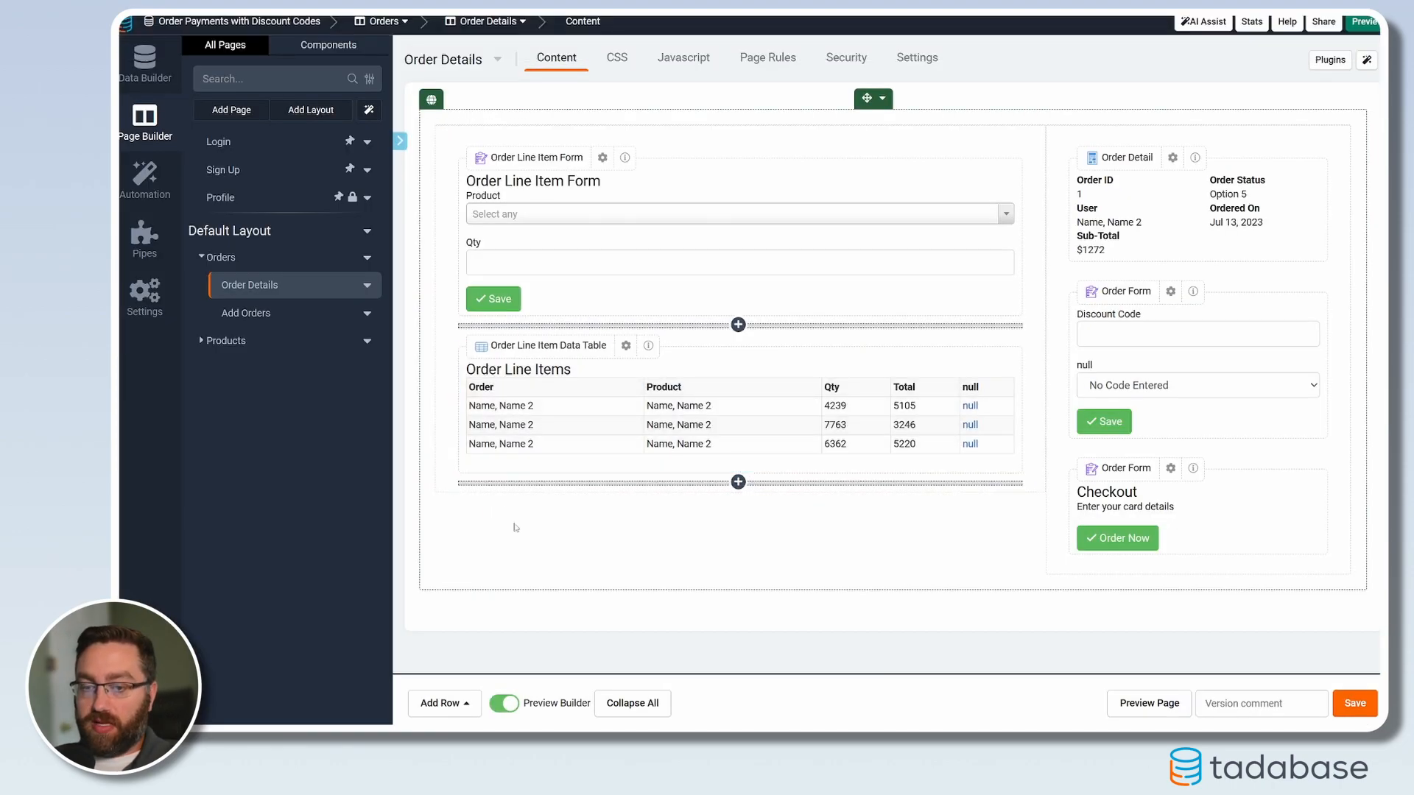
Reopen the Discount Code order form's rules in the page builder and add a new record rule that updates this record
{"action": "left_click", "coordinate": [1110, 373]}
{"action": "left_click", "coordinate": [336, 60]}
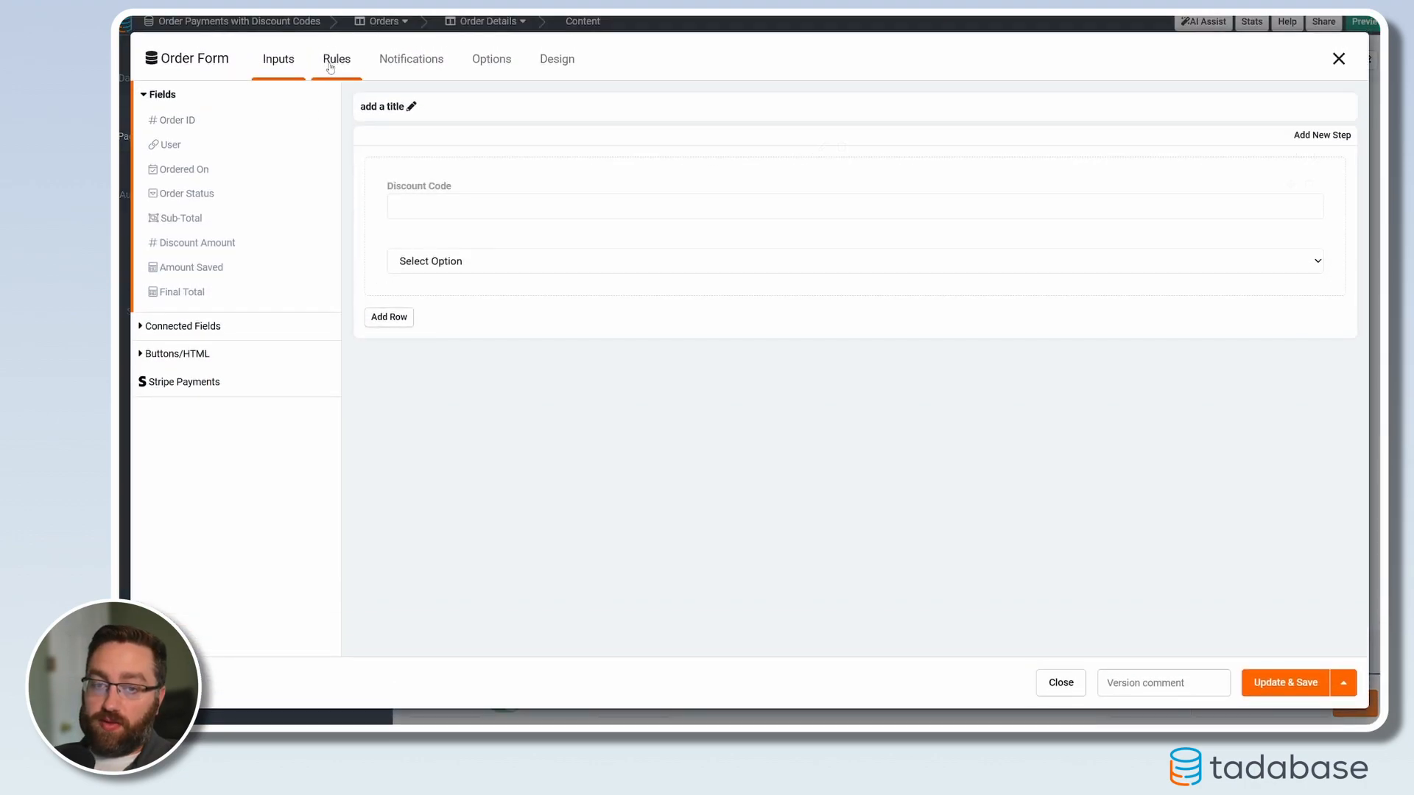
{"action": "left_click", "coordinate": [190, 151]}
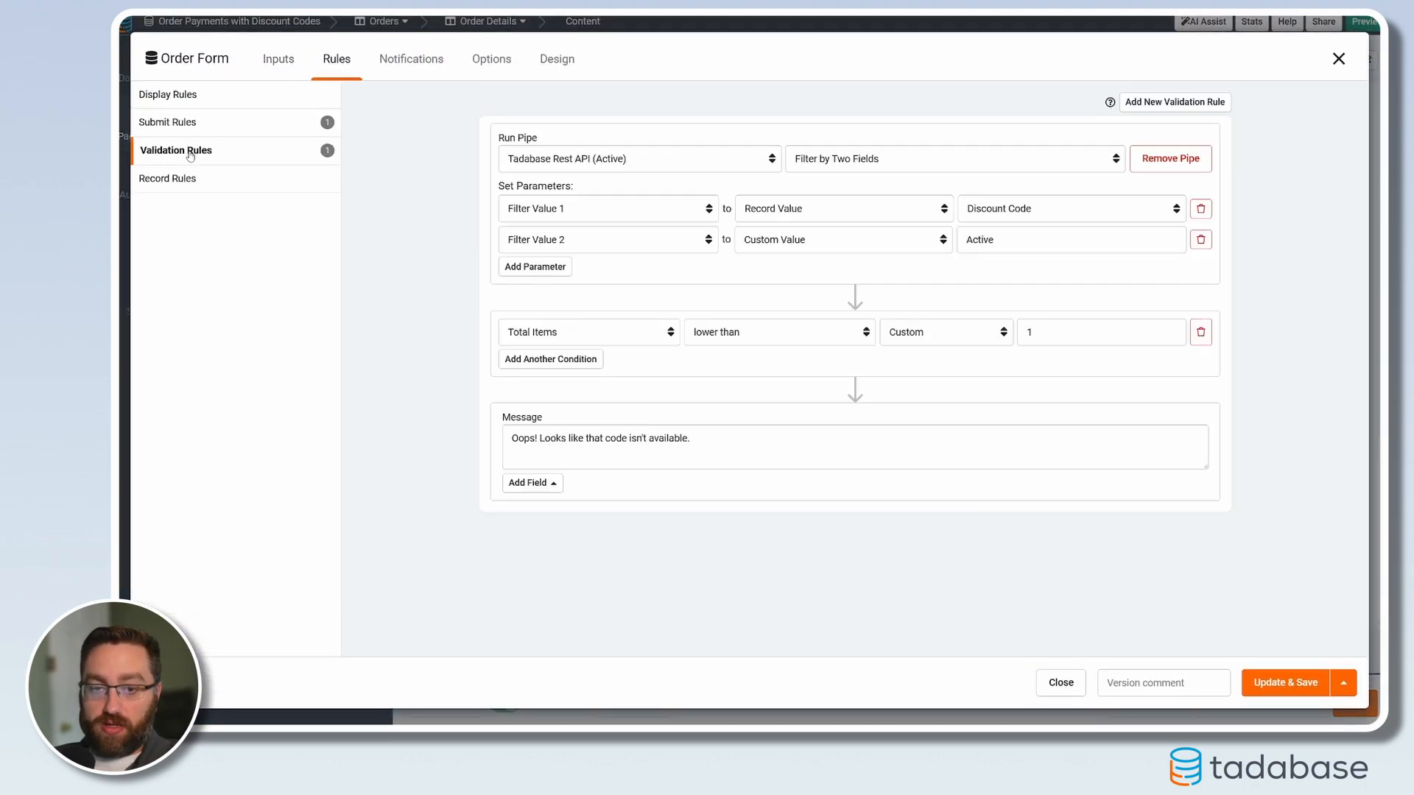
{"action": "left_click", "coordinate": [177, 179]}
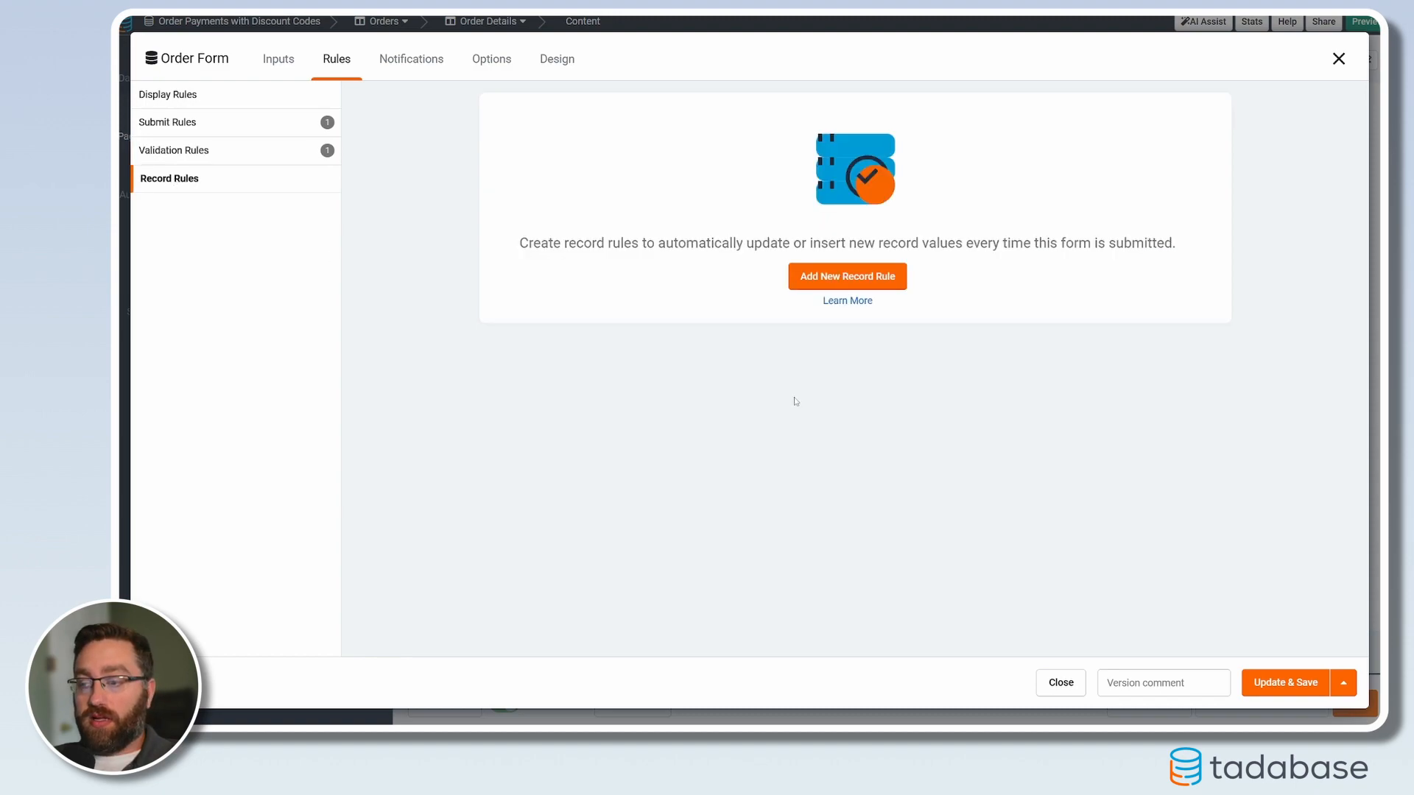
{"action": "left_click", "coordinate": [841, 284]}
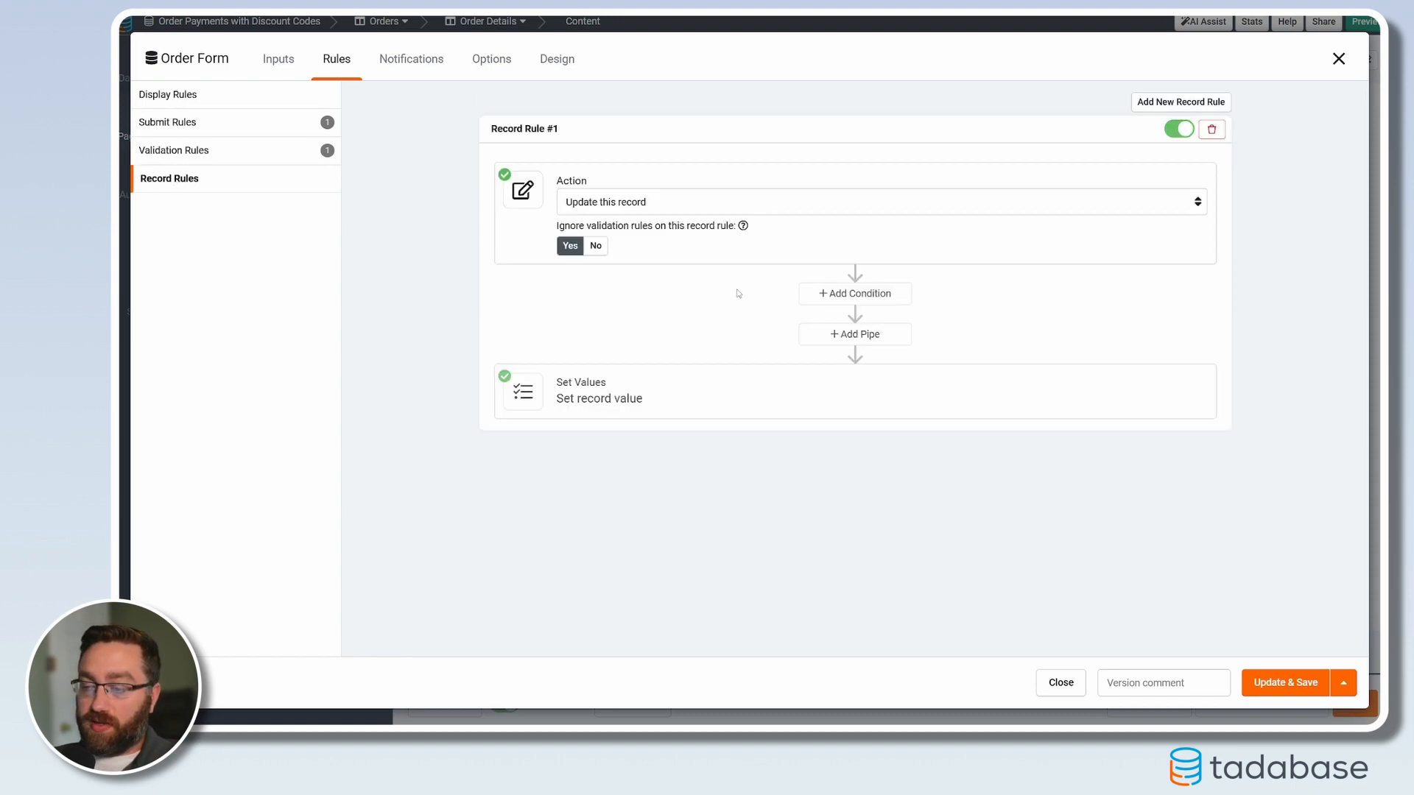
Add a pipe to the record rule, using Tadabase Rest API with the Filter by Two Fields method
{"action": "left_click", "coordinate": [863, 337]}
{"action": "left_click", "coordinate": [601, 421]}
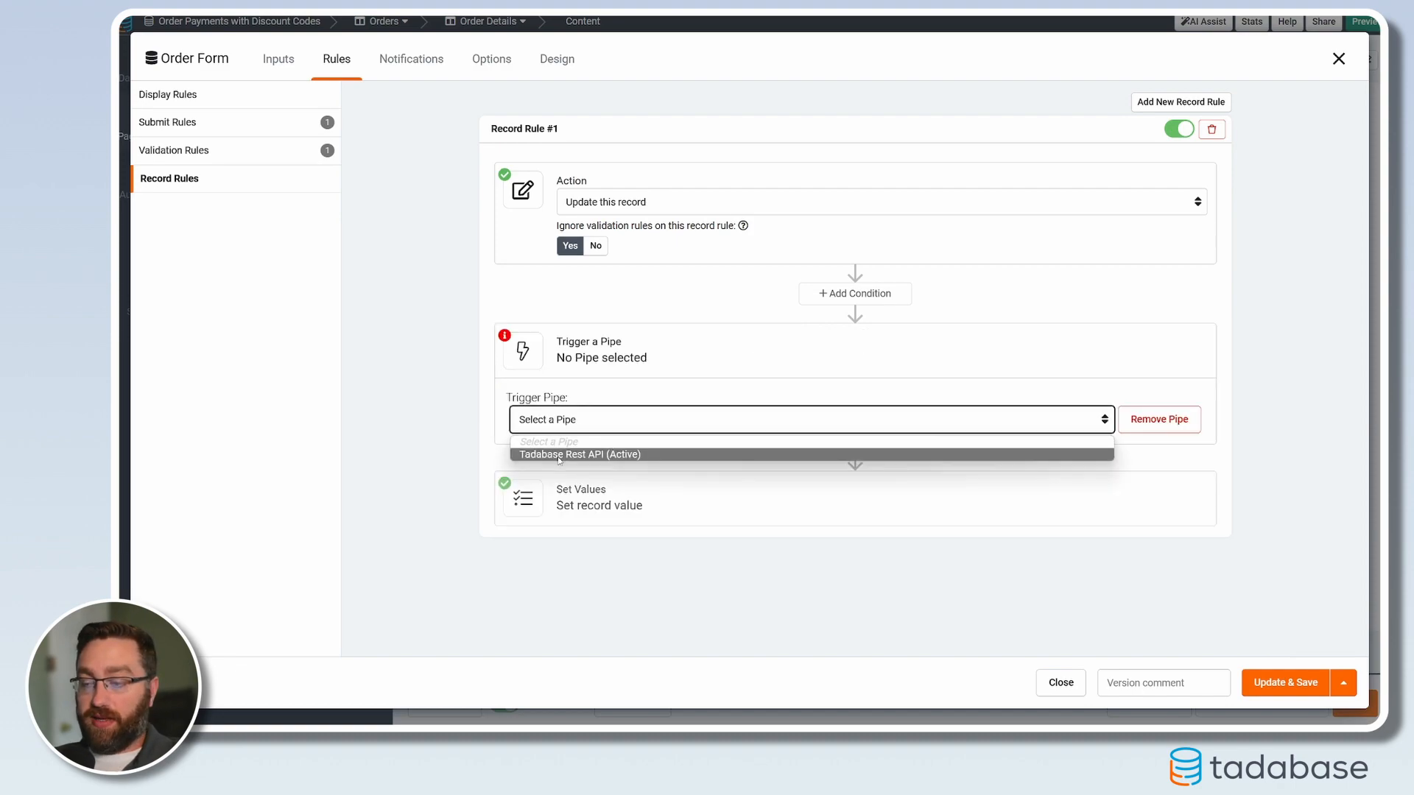
{"action": "left_click", "coordinate": [601, 453]}
{"action": "left_click", "coordinate": [923, 428]}
{"action": "left_click", "coordinate": [839, 492]}
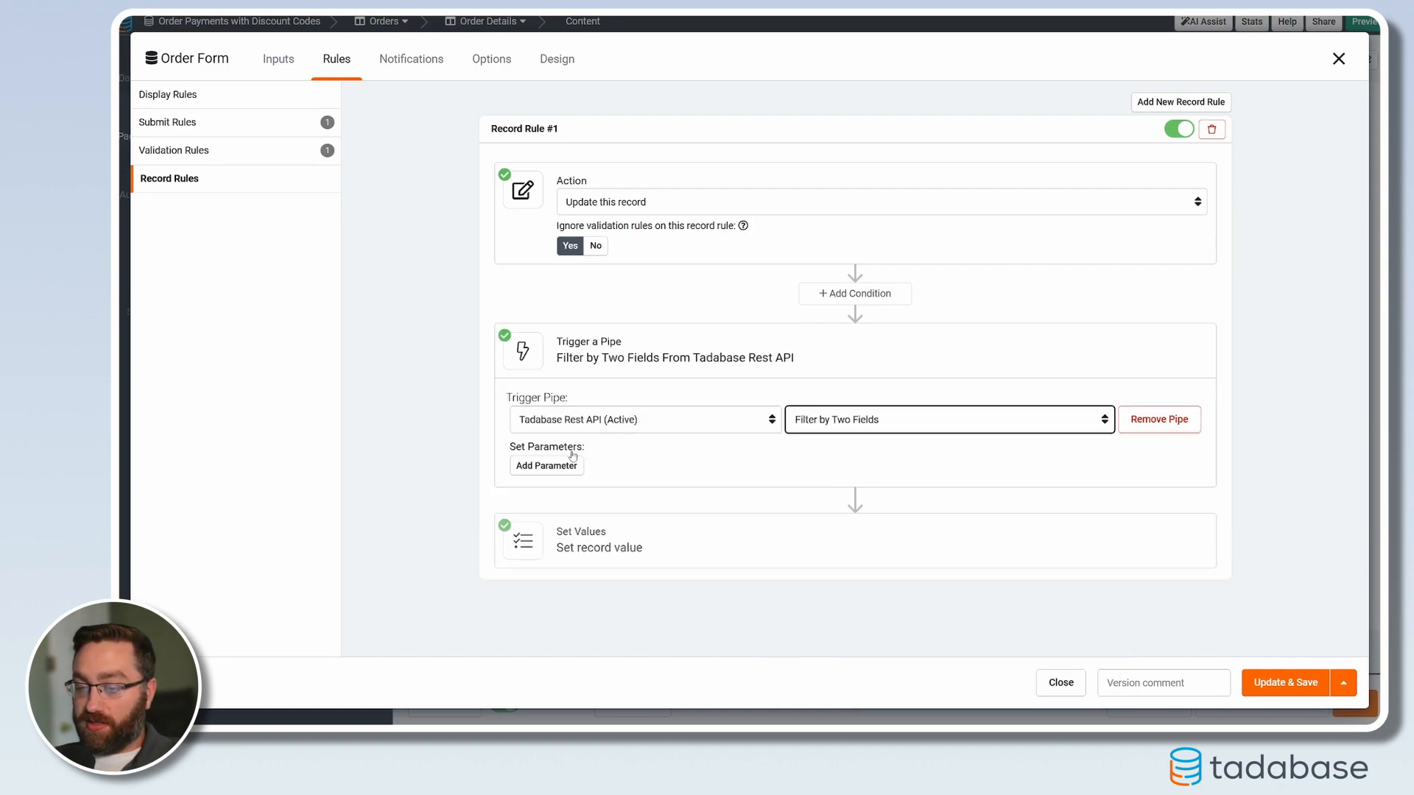
Add a pipe parameter that sets Filter Value 1 to the record value Discount Code
{"action": "left_click", "coordinate": [578, 464]}
{"action": "left_click", "coordinate": [609, 470]}
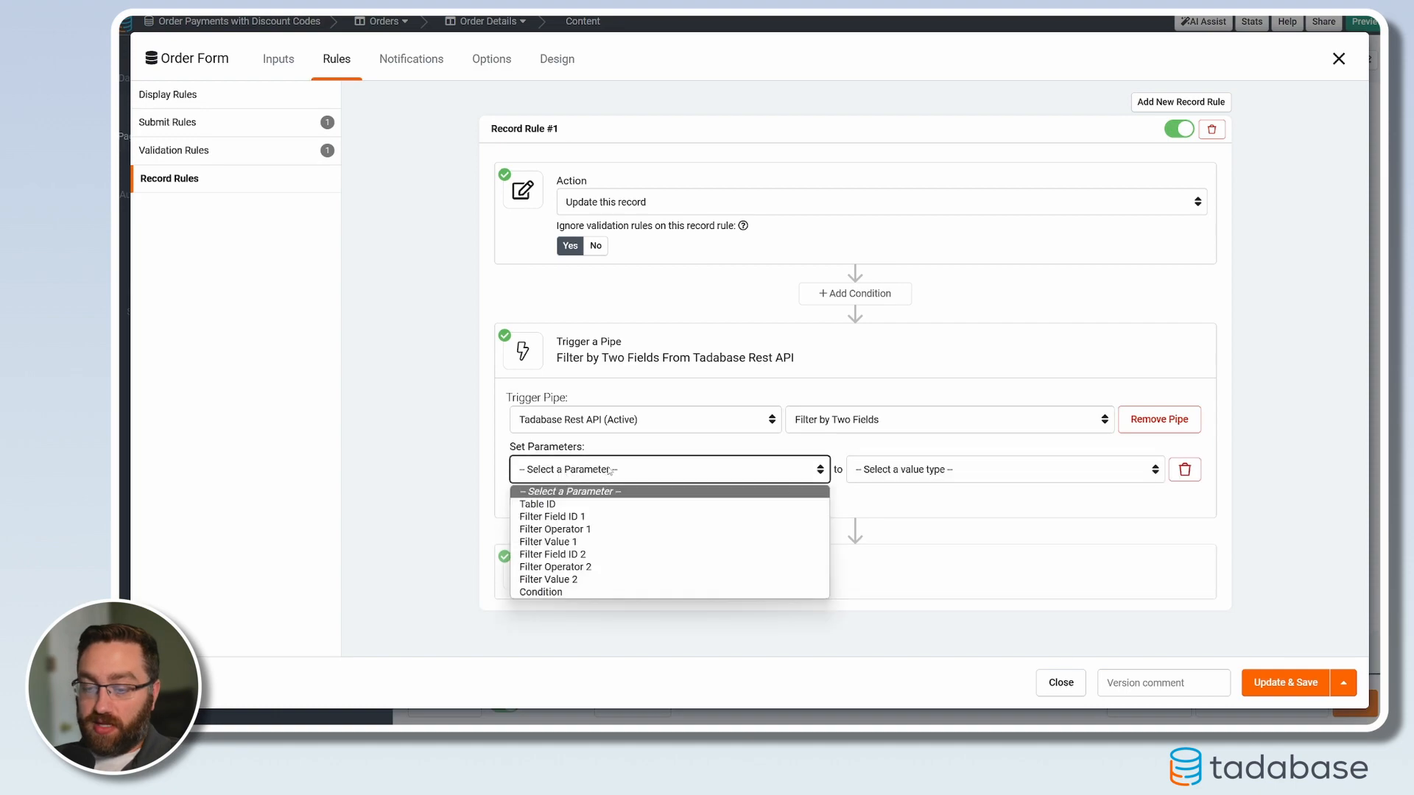
{"action": "left_click", "coordinate": [571, 546]}
{"action": "left_click", "coordinate": [897, 475]}
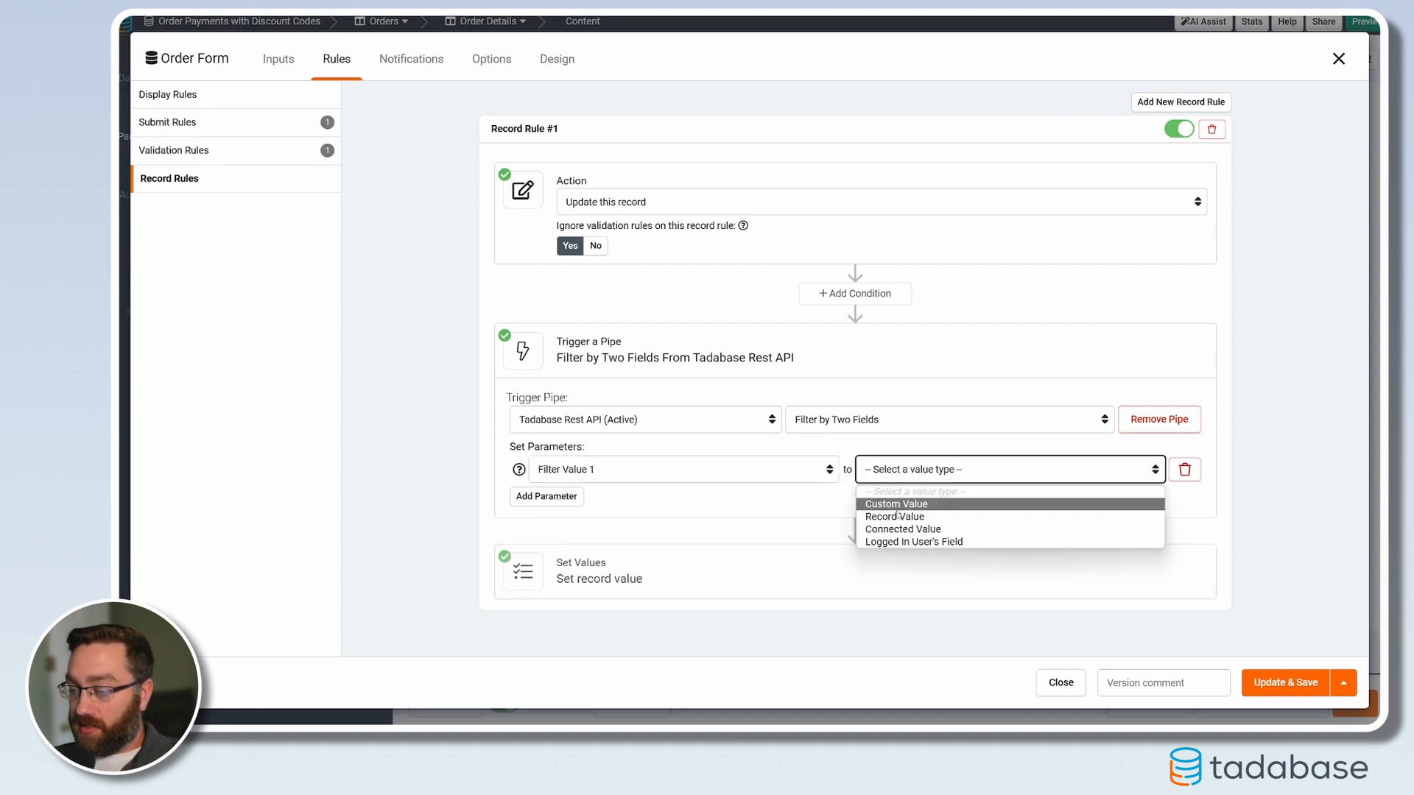
{"action": "left_click", "coordinate": [902, 516]}
{"action": "left_click", "coordinate": [1008, 471]}
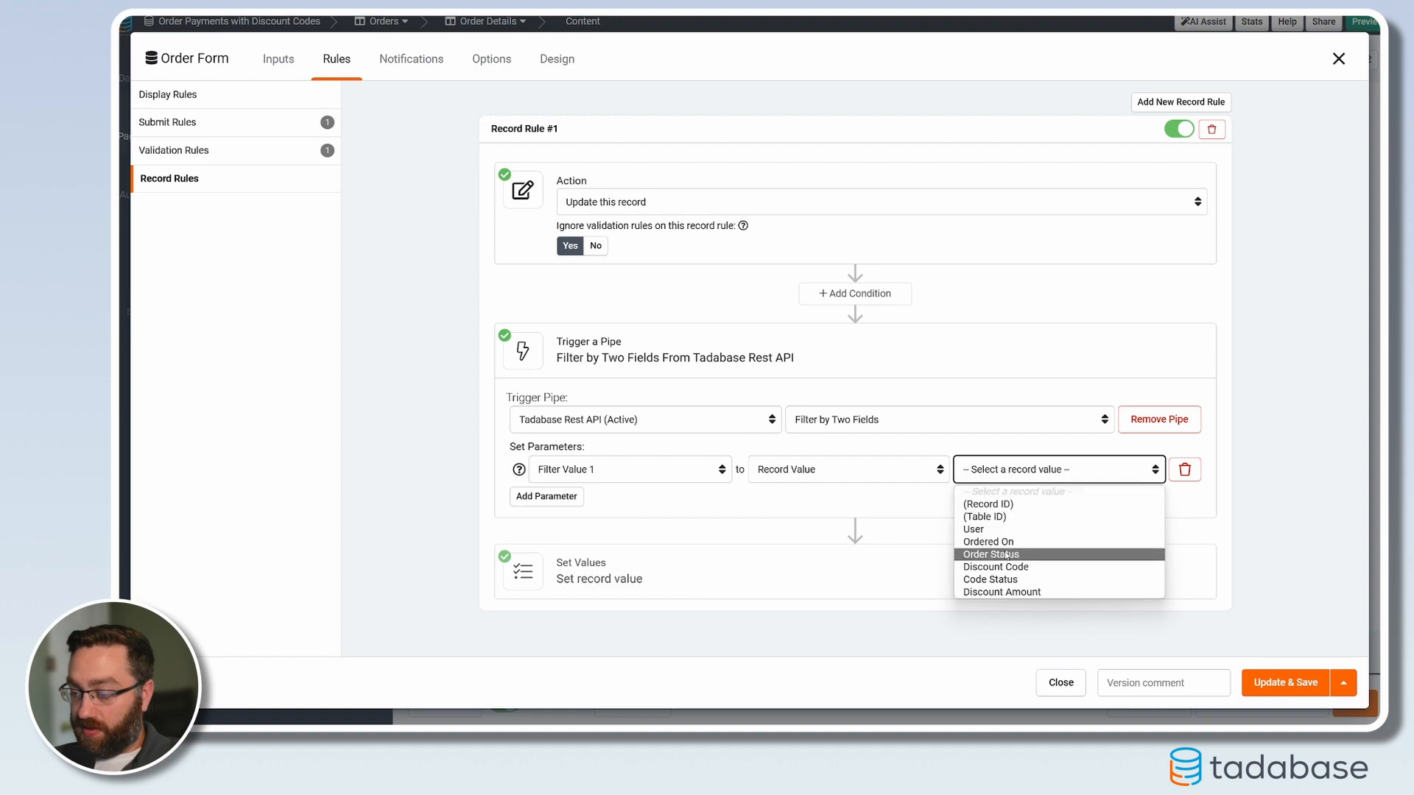
{"action": "left_click", "coordinate": [996, 566]}
Add a second pipe parameter that sets Filter Value 2 to the custom value Active
{"action": "left_click", "coordinate": [552, 498]}
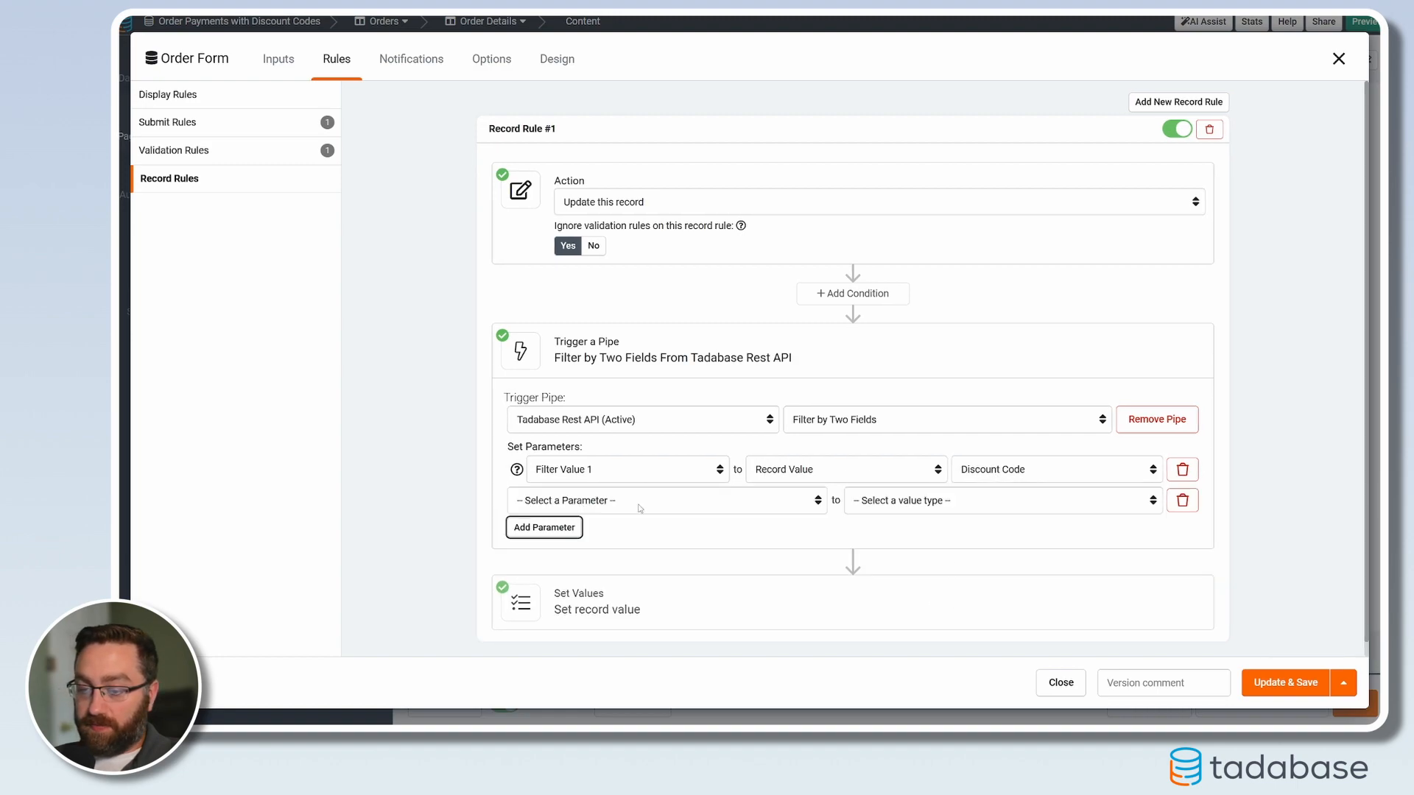
{"action": "left_click", "coordinate": [630, 499]}
{"action": "left_click", "coordinate": [566, 600]}
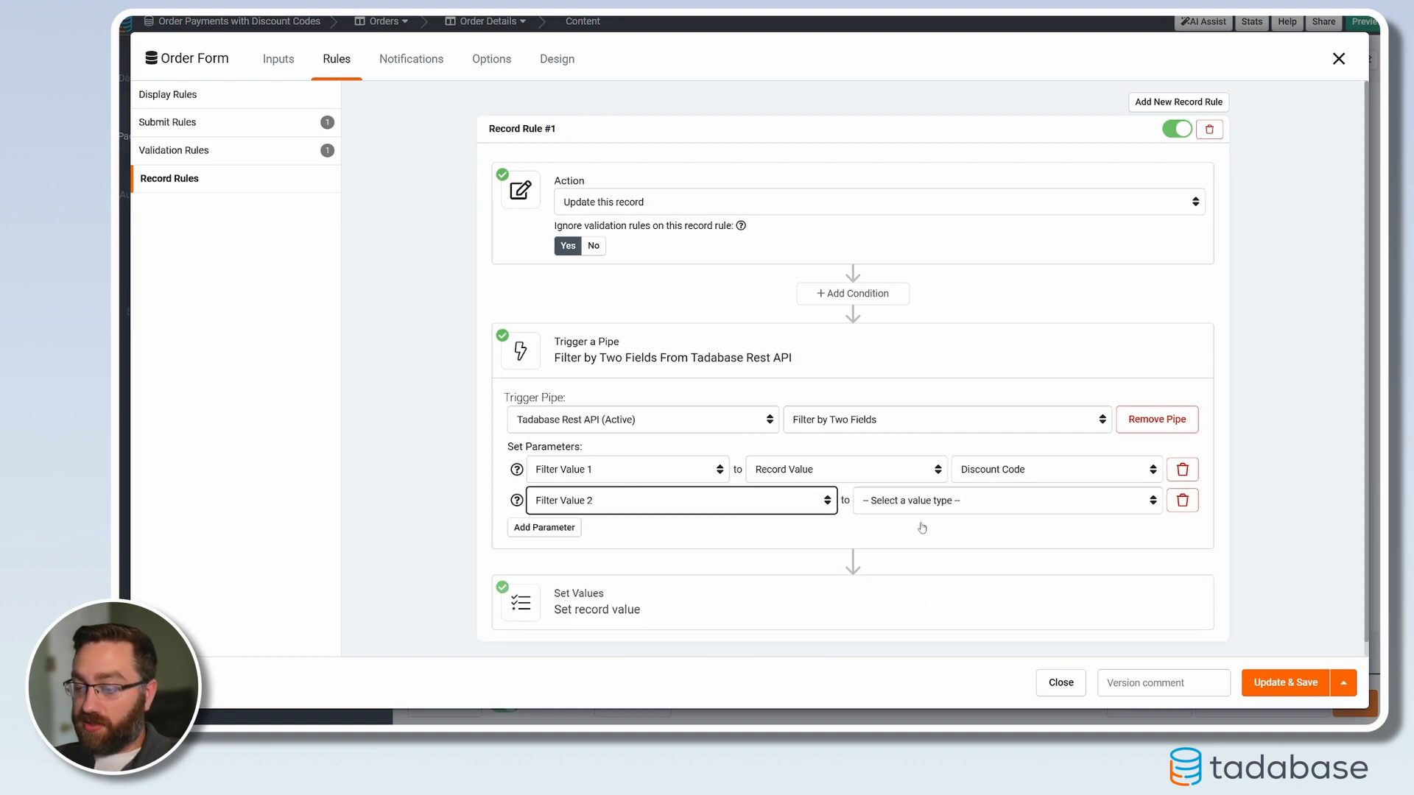
{"action": "left_click", "coordinate": [886, 507]}
{"action": "left_click", "coordinate": [895, 536]}
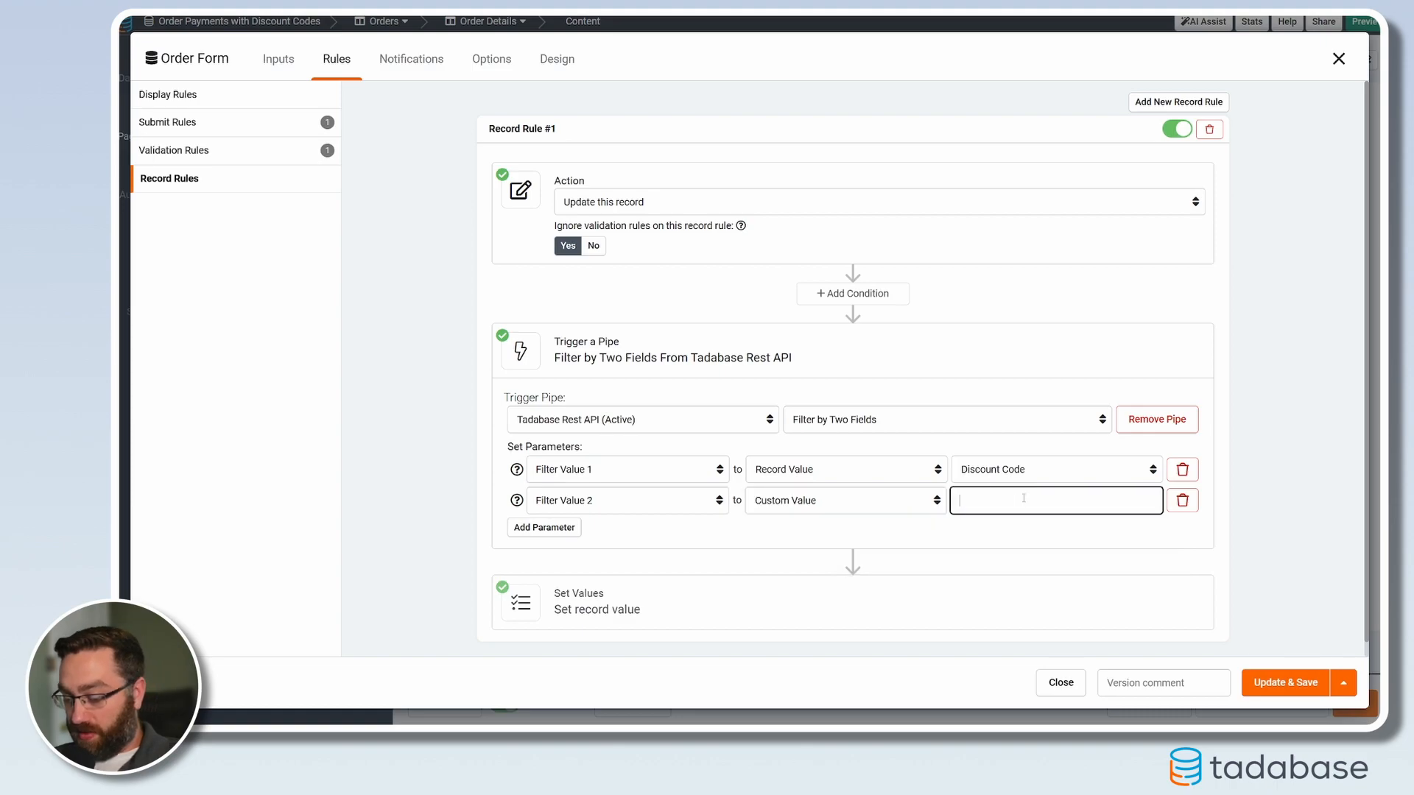
{"action": "type", "text": "Active"}
Set the record rule to fill Discount Amount with the Discount Amount (number) value from the pipe response
{"action": "scroll", "coordinate": [963, 464], "scroll_direction": "down", "scroll_amount": 1}
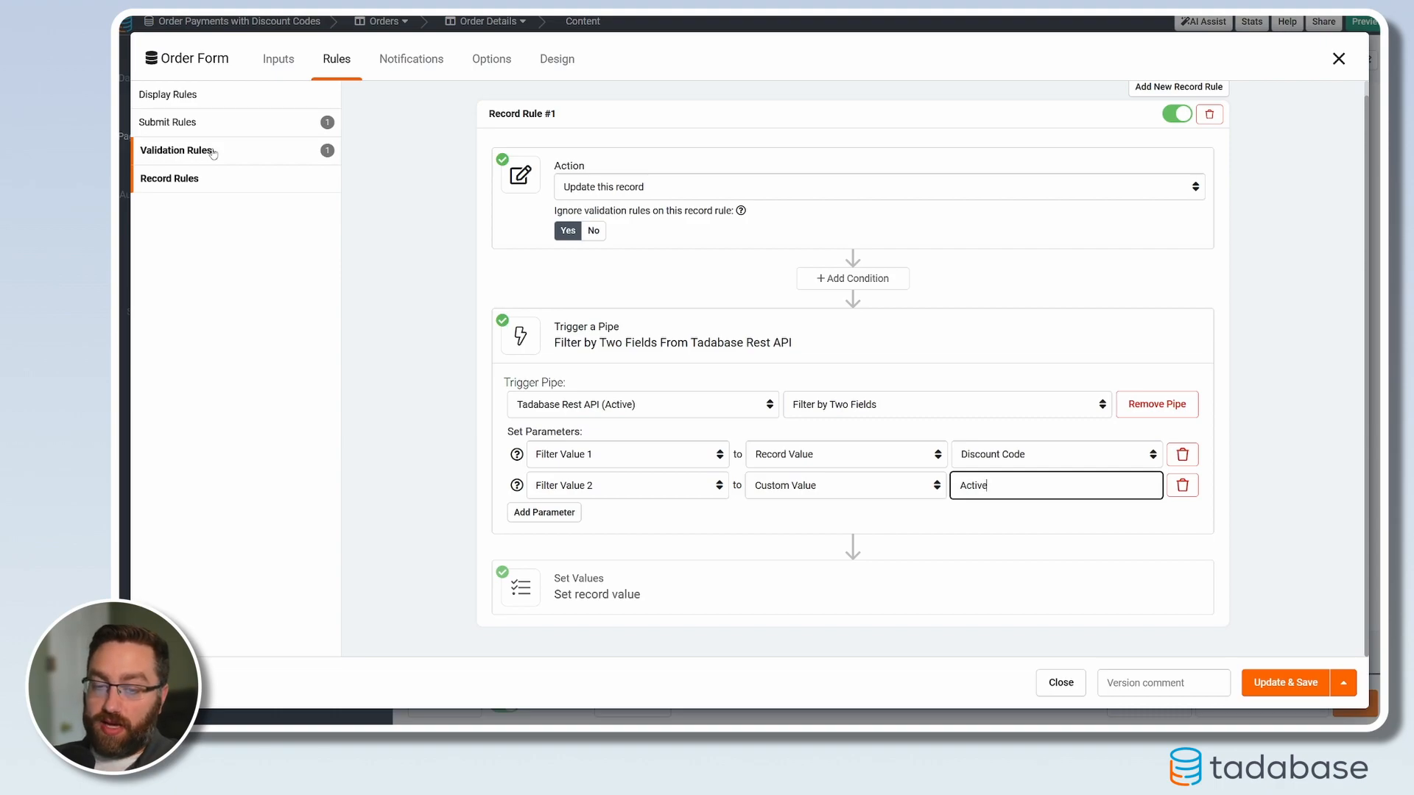
{"action": "left_click", "coordinate": [629, 595]}
{"action": "scroll", "coordinate": [626, 574], "scroll_direction": "down", "scroll_amount": 2}
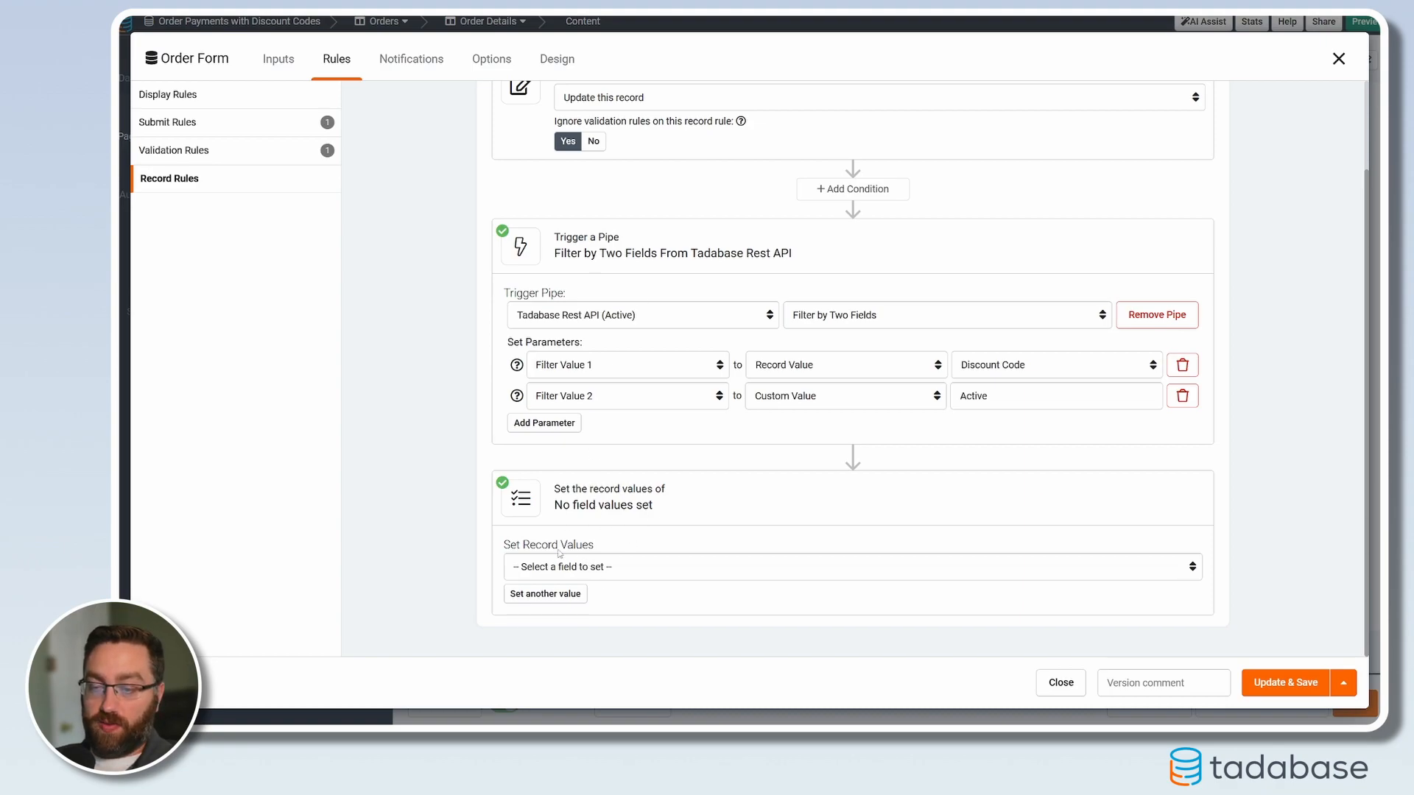
{"action": "left_click", "coordinate": [569, 574]}
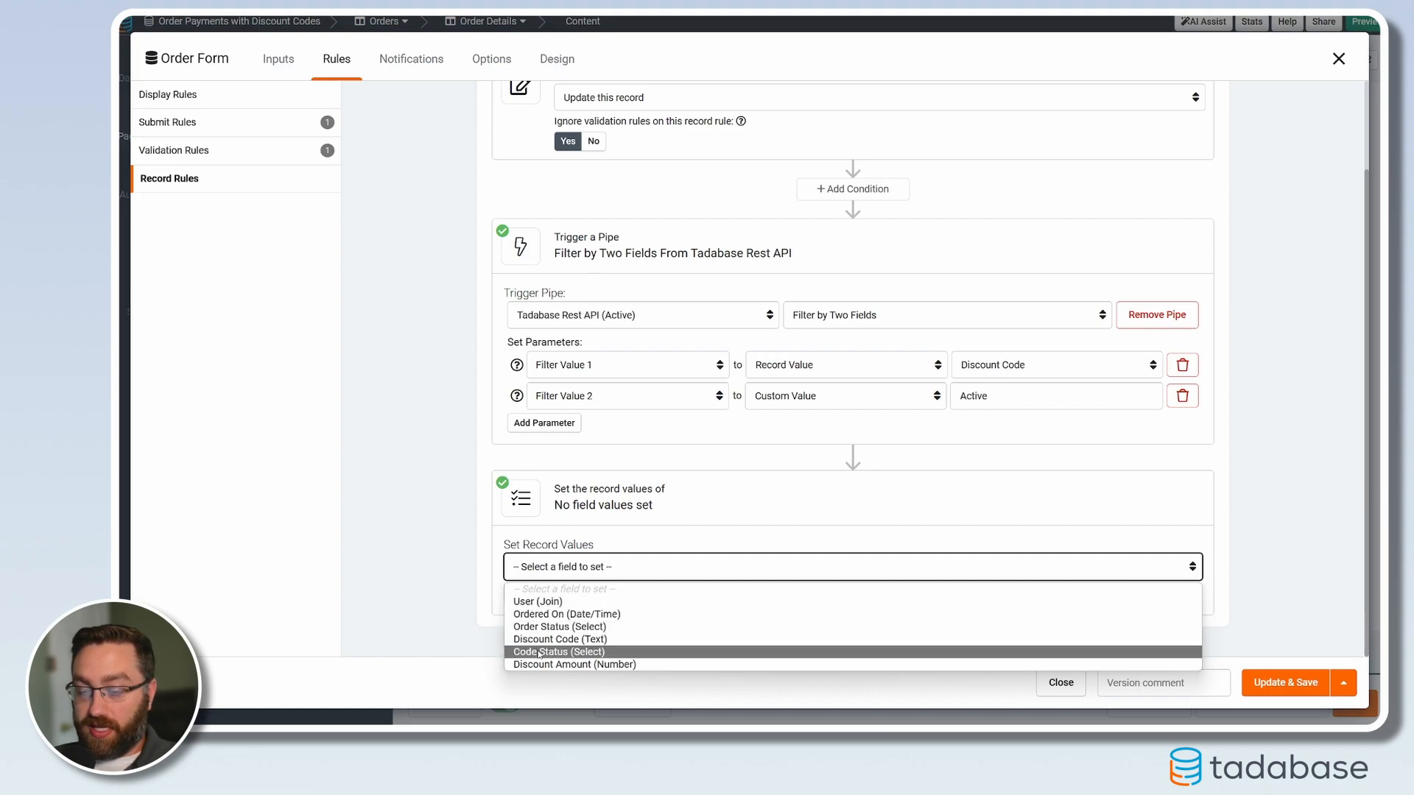
{"action": "left_click", "coordinate": [559, 664]}
{"action": "left_click", "coordinate": [933, 567]}
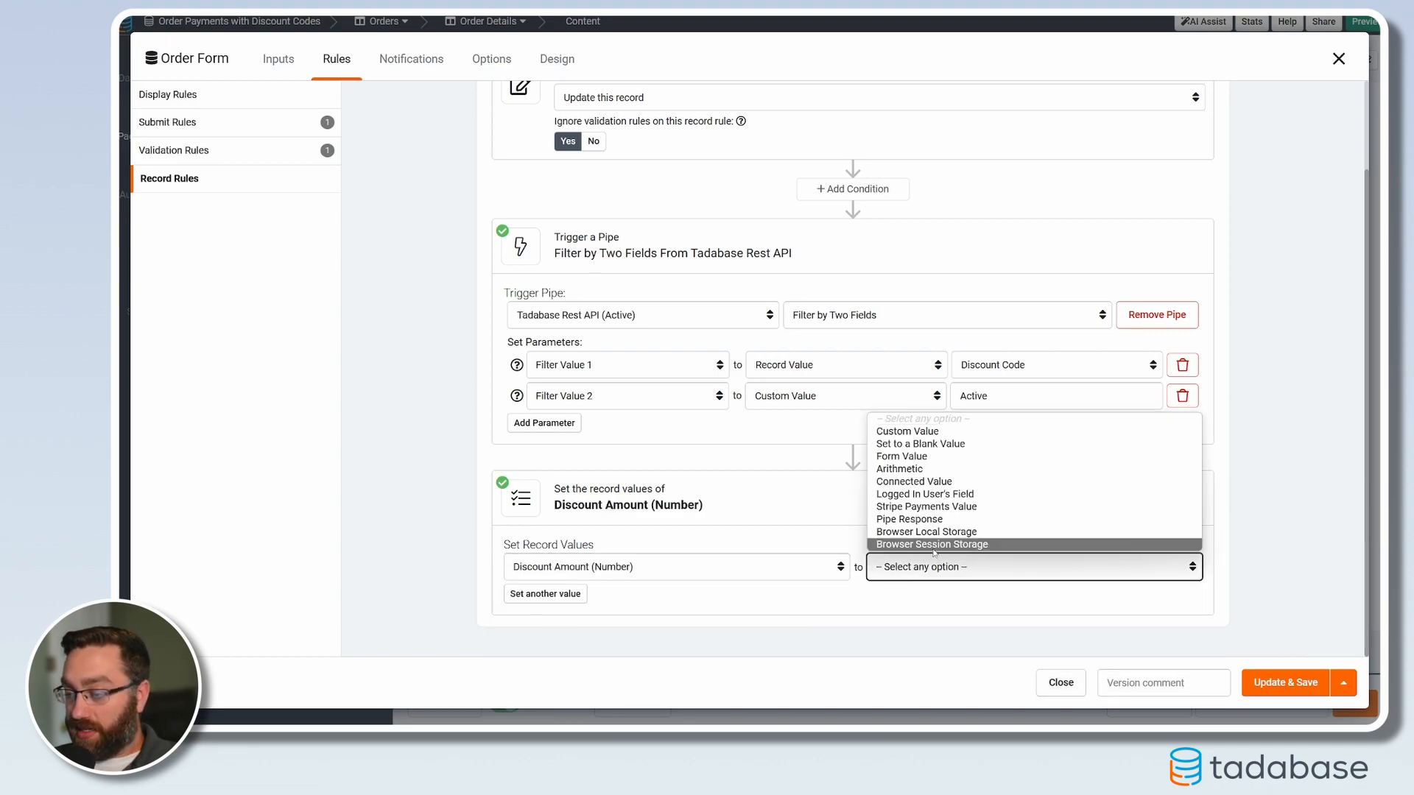
{"action": "left_click", "coordinate": [910, 519]}
{"action": "left_click", "coordinate": [1057, 571]}
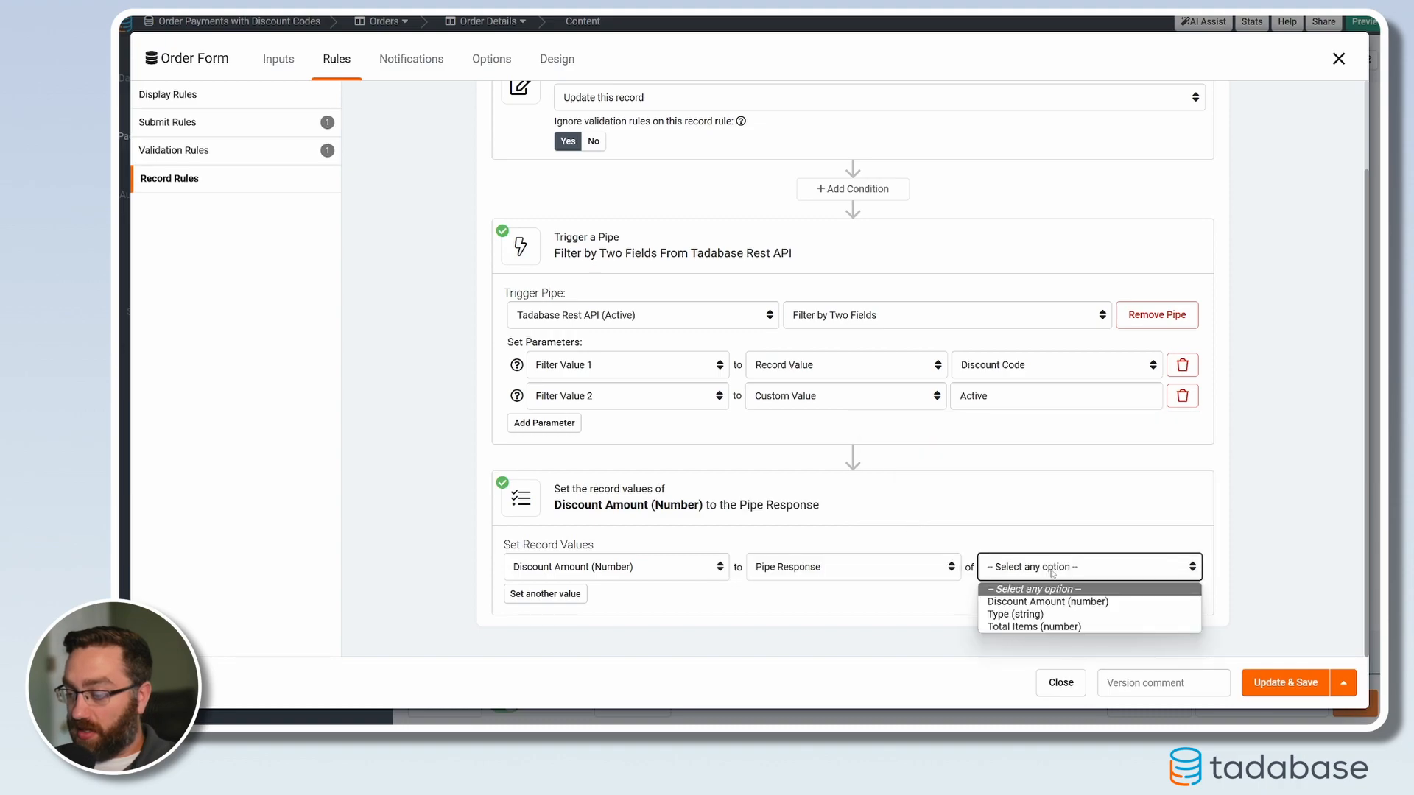
{"action": "left_click", "coordinate": [1089, 606]}
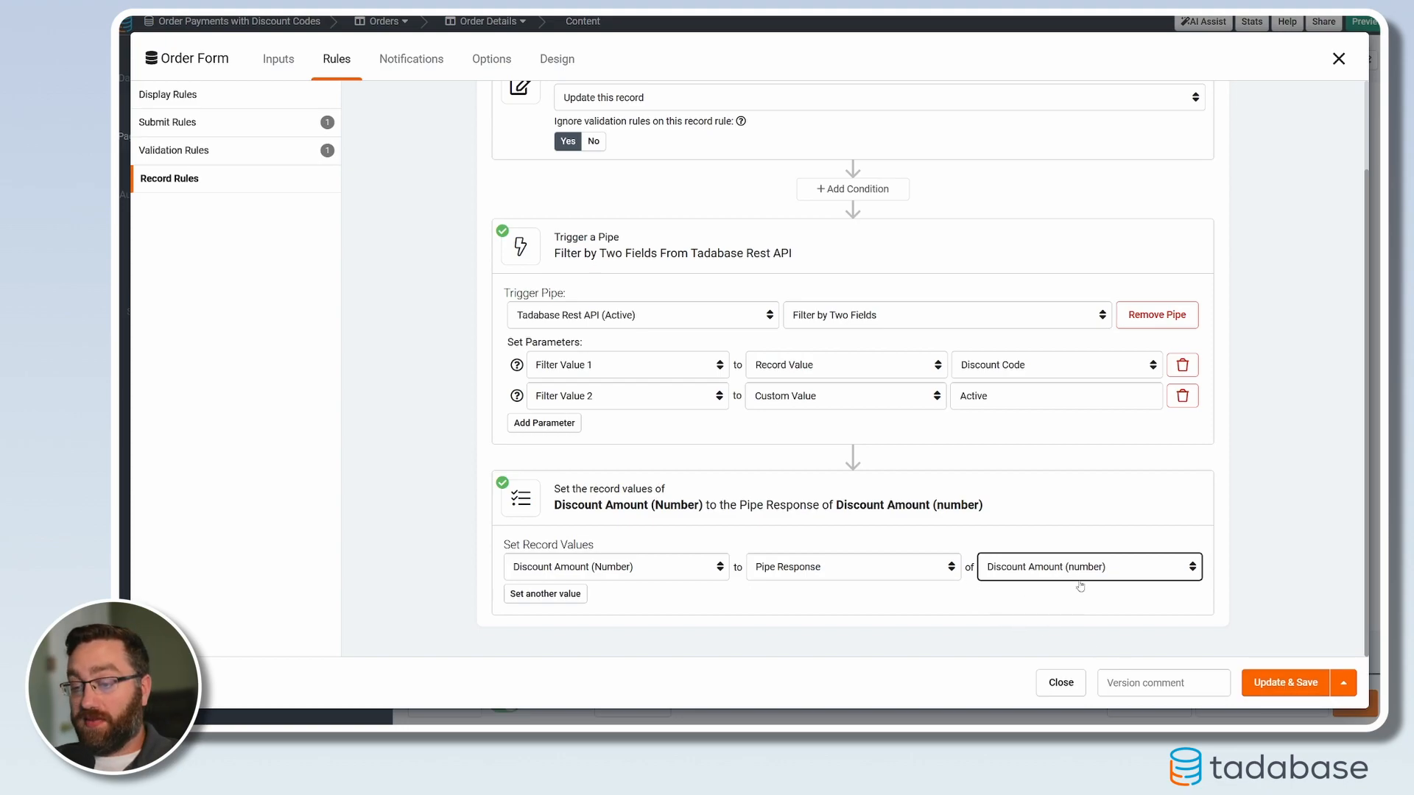
Add another record value that sets Code Status to the custom value Code Used, and save the order form
{"action": "left_click", "coordinate": [535, 598]}
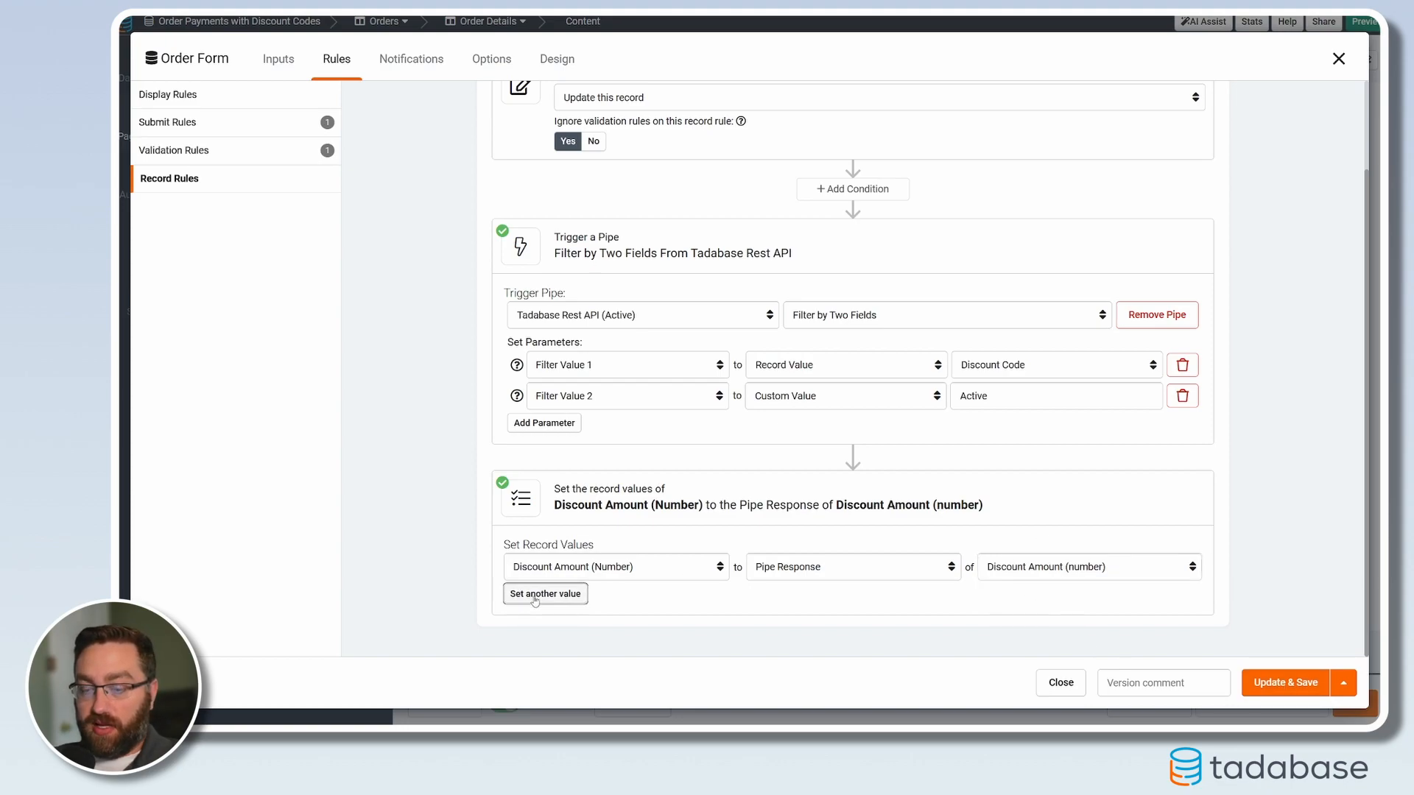
{"action": "left_click", "coordinate": [572, 598]}
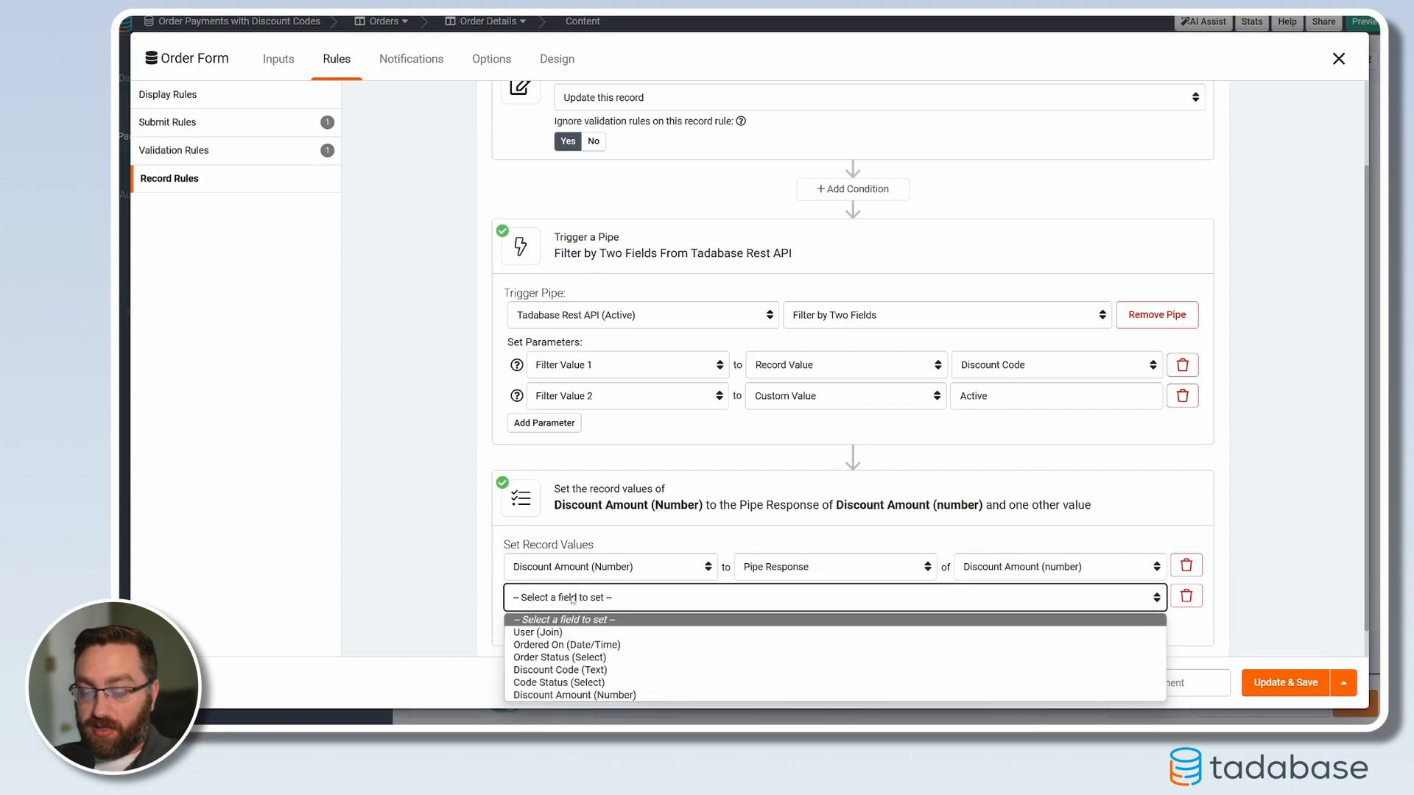
{"action": "left_click", "coordinate": [559, 682]}
{"action": "left_click", "coordinate": [1048, 600]}
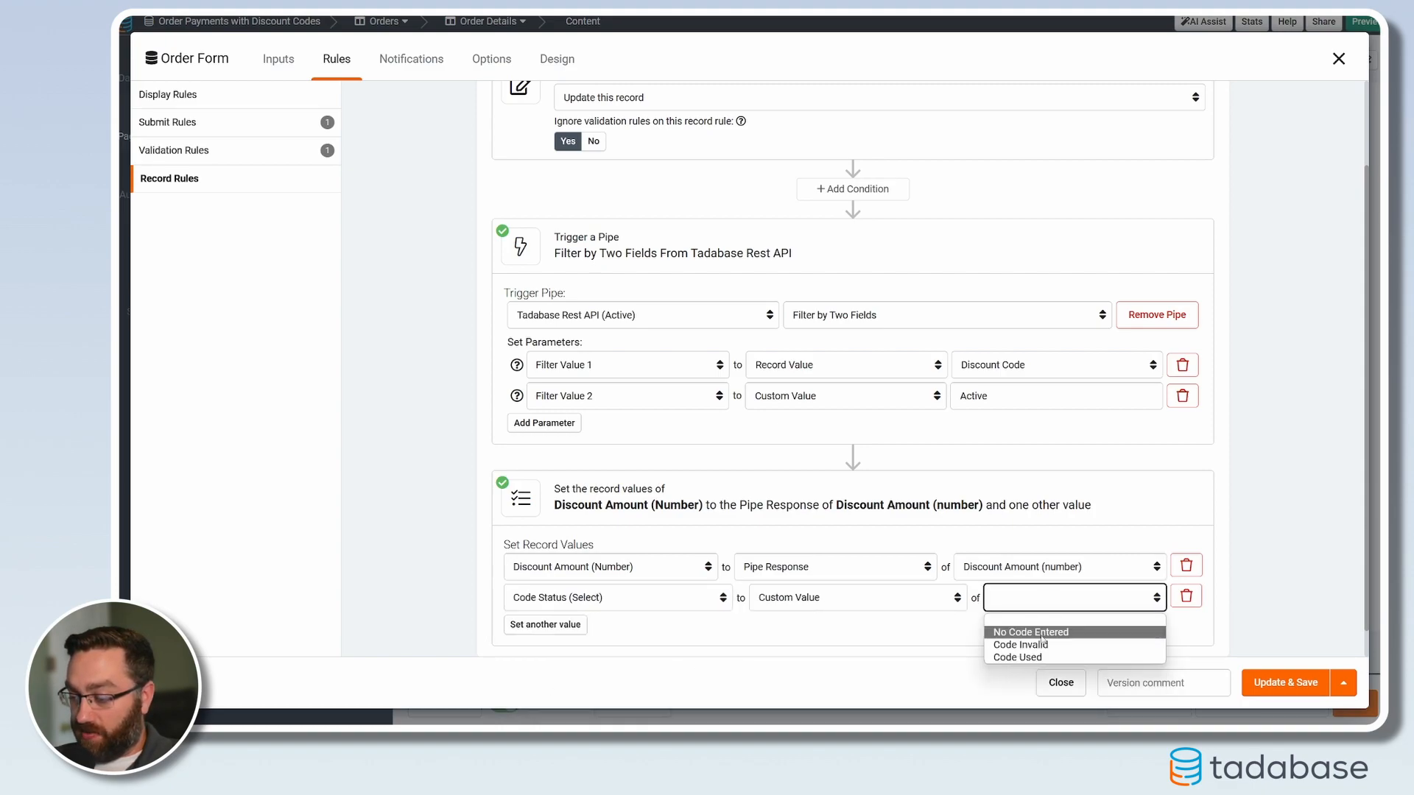
{"action": "left_click", "coordinate": [1033, 660]}
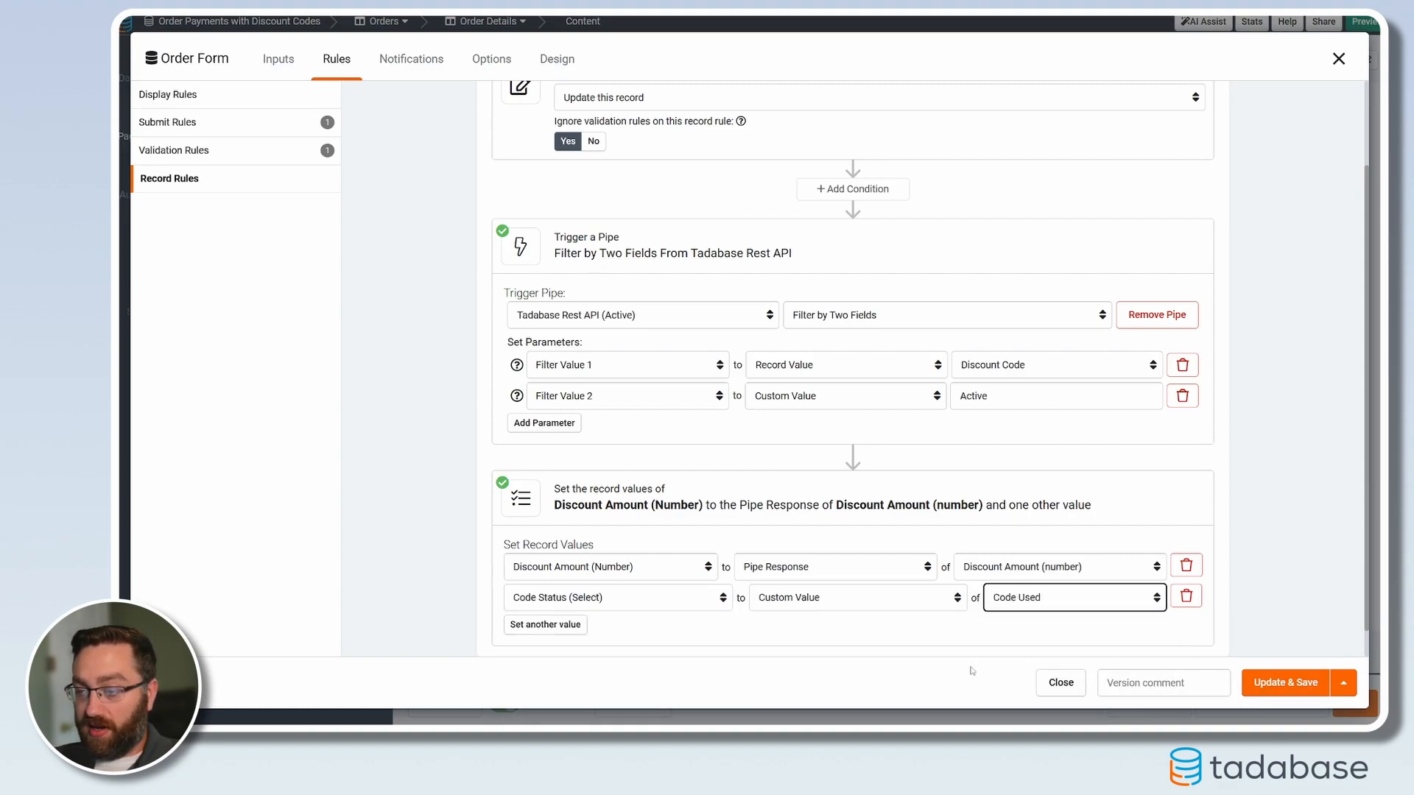
{"action": "scroll", "coordinate": [1030, 606], "scroll_direction": "up", "scroll_amount": 3}
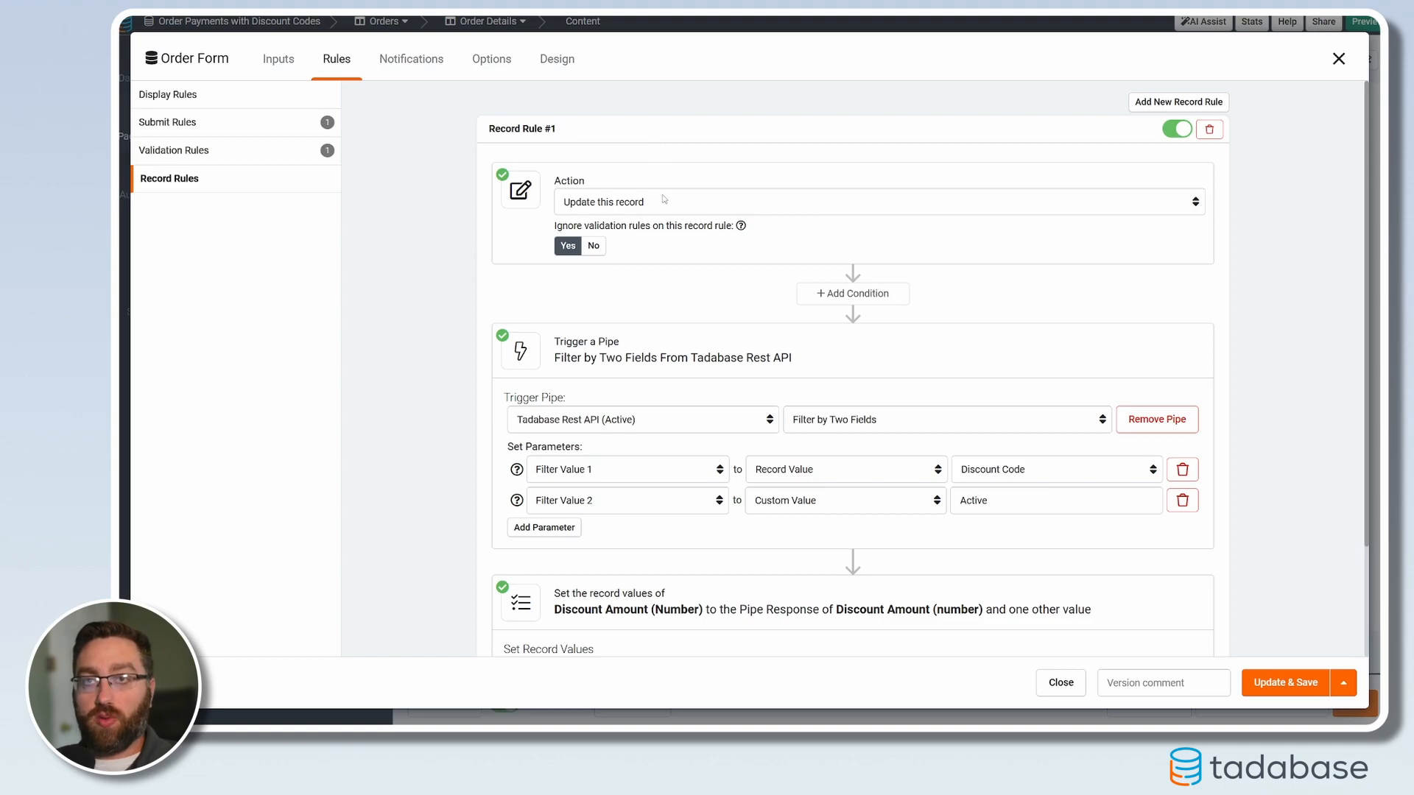
{"action": "scroll", "coordinate": [665, 235], "scroll_direction": "down", "scroll_amount": 2}
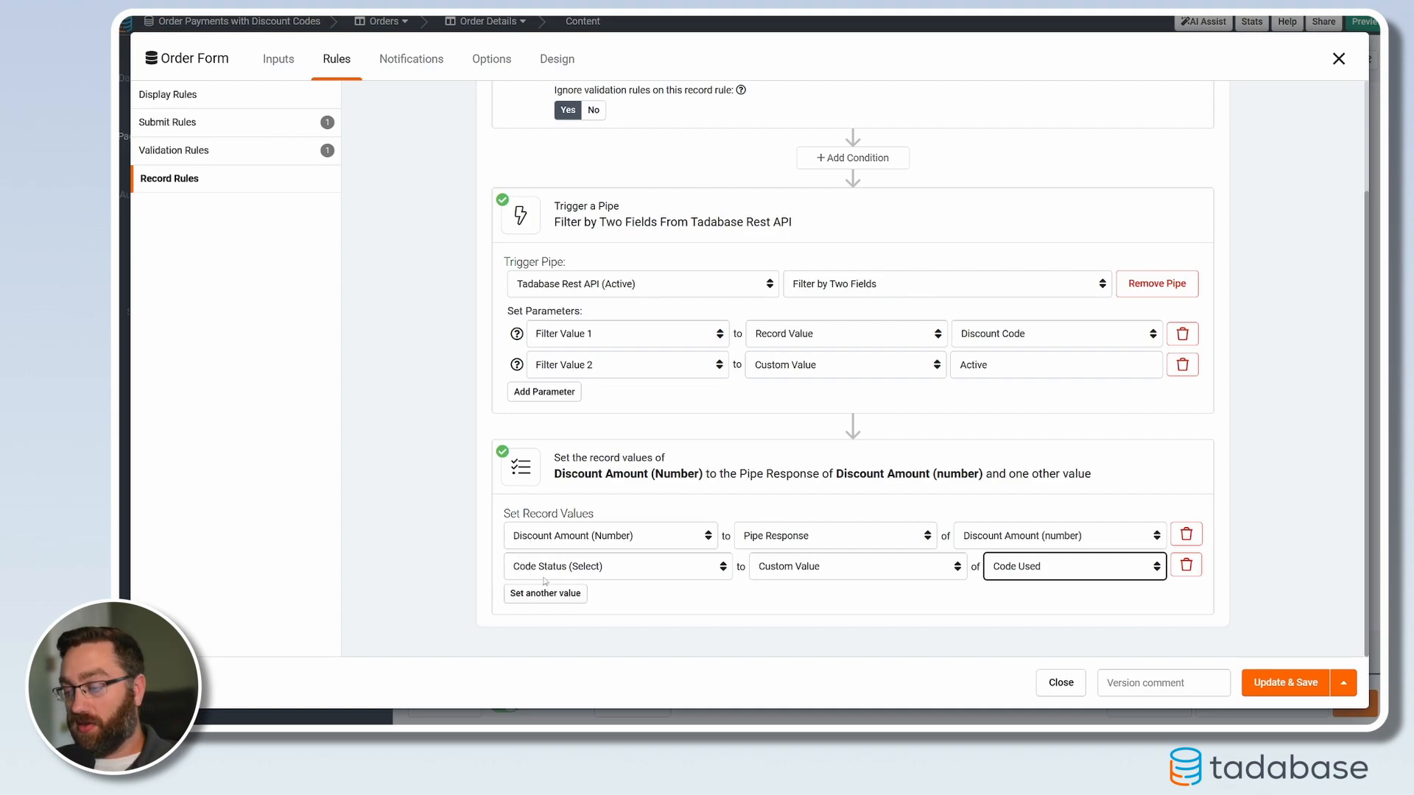
{"action": "left_click", "coordinate": [1262, 683]}
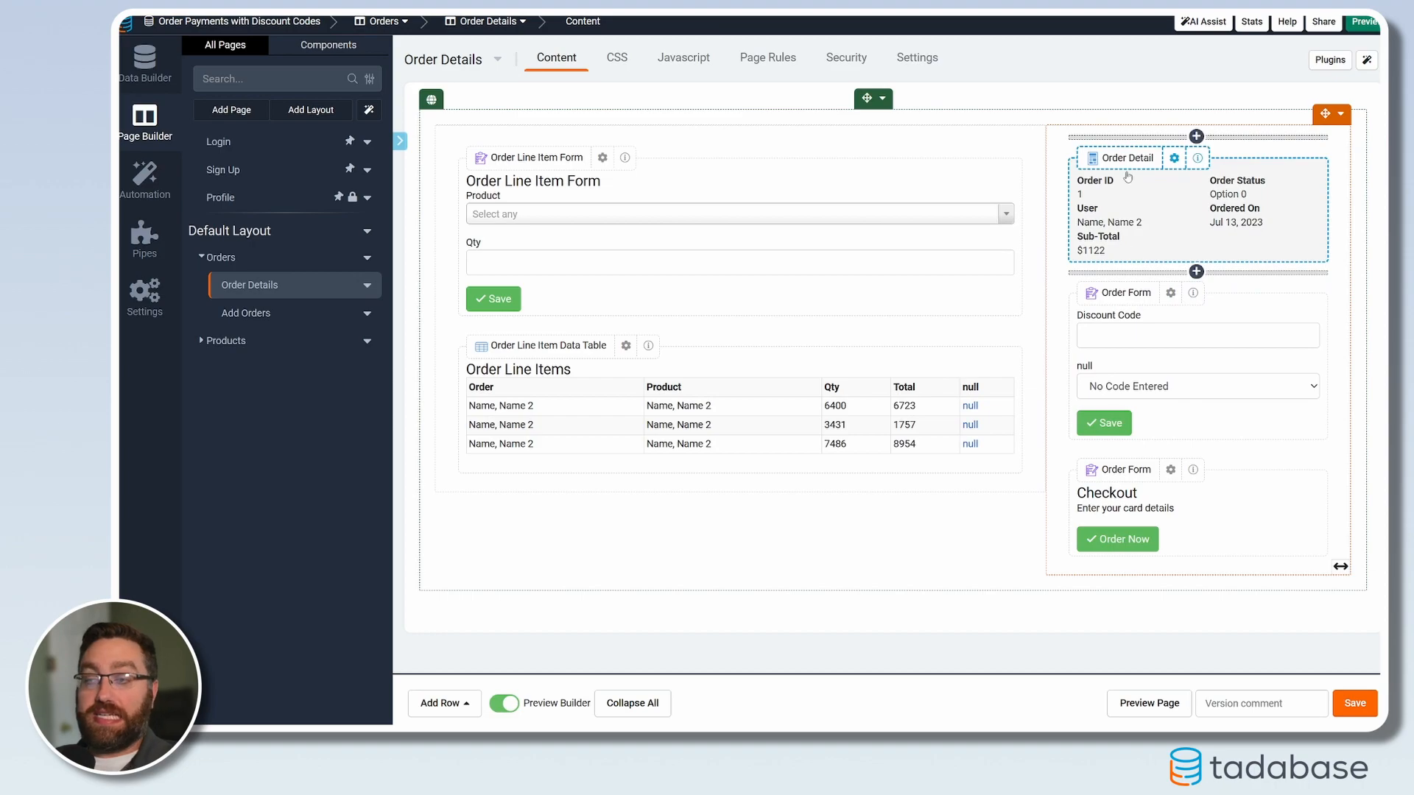
In the Order Detail component, move Sub-Total to the second column and Order Status and Ordered On to the first column
{"action": "left_click", "coordinate": [1148, 199]}
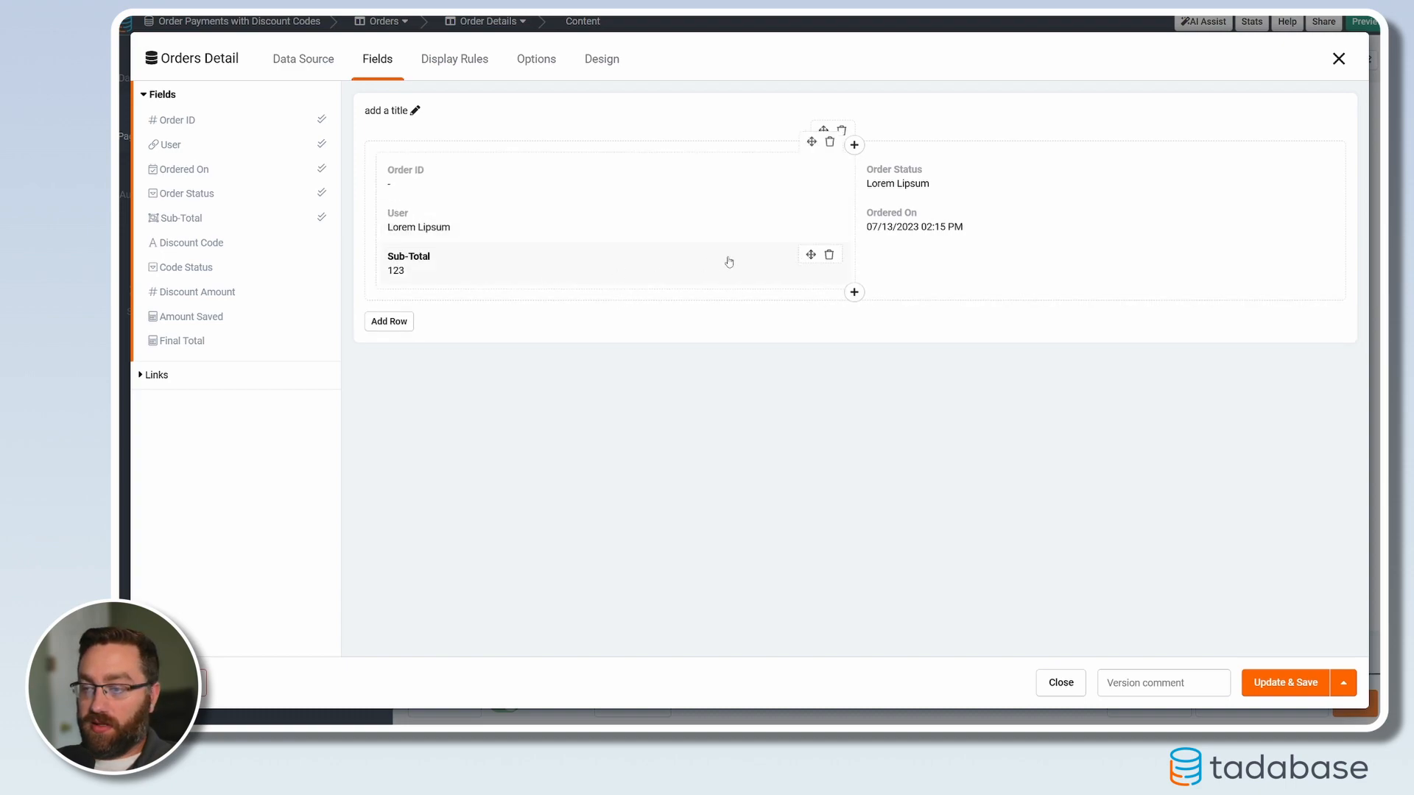
{"action": "left_click_drag", "start_coordinate": [810, 255], "coordinate": [950, 177]}
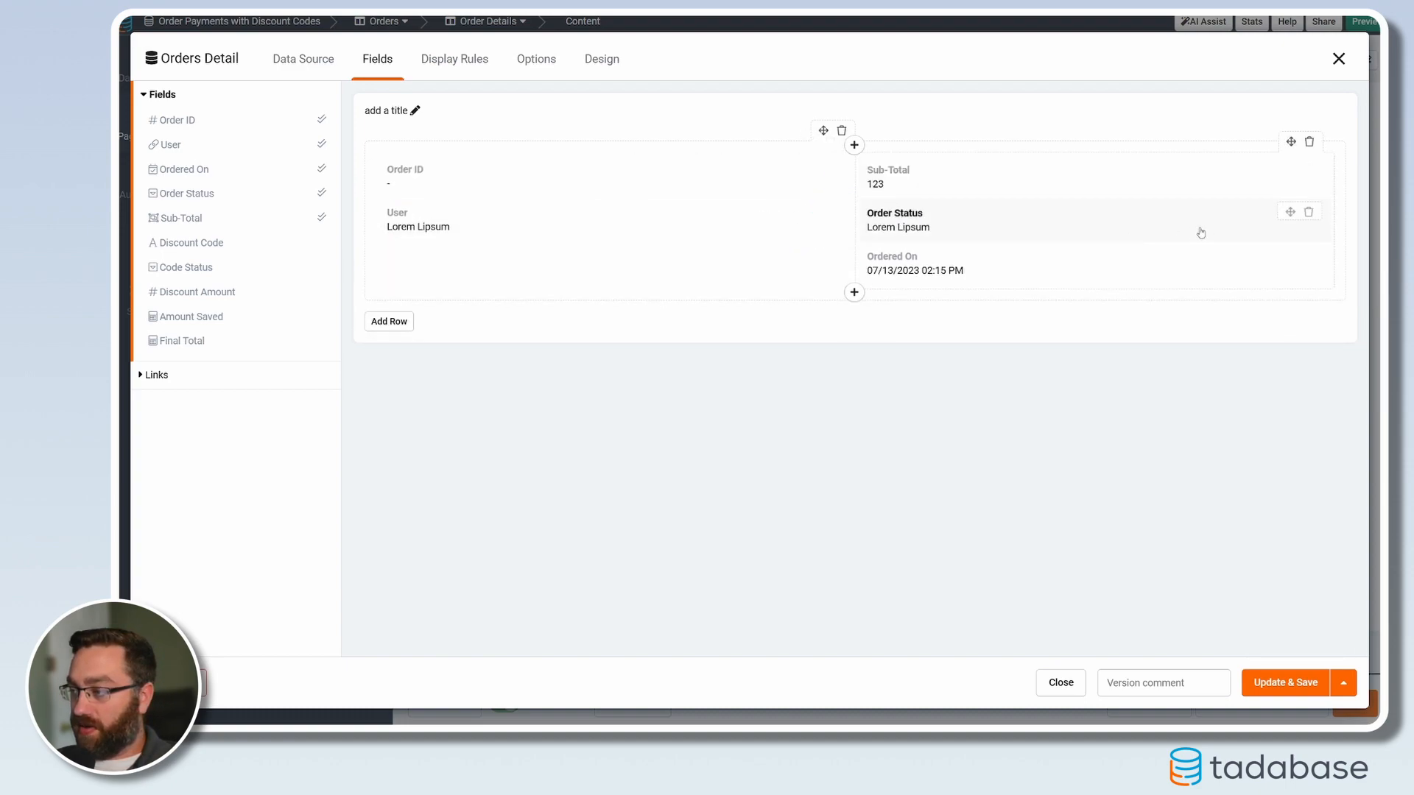
{"action": "left_click_drag", "start_coordinate": [1289, 215], "coordinate": [611, 254]}
{"action": "left_click_drag", "start_coordinate": [1290, 213], "coordinate": [475, 308]}
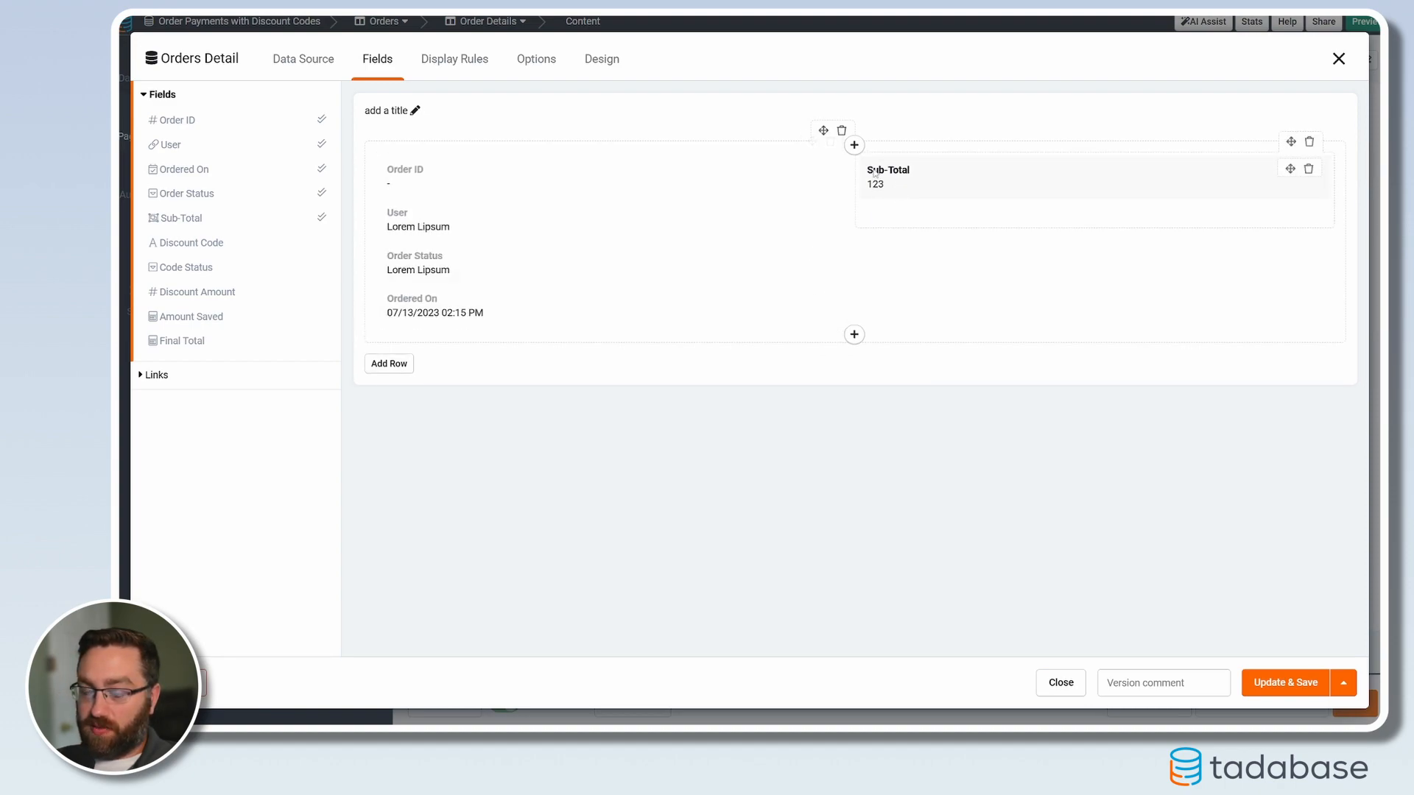
Add Discount Code, Amount Saved and Final Total beneath Sub-Total in the second column, check the component's options and save it
{"action": "left_click", "coordinate": [174, 244]}
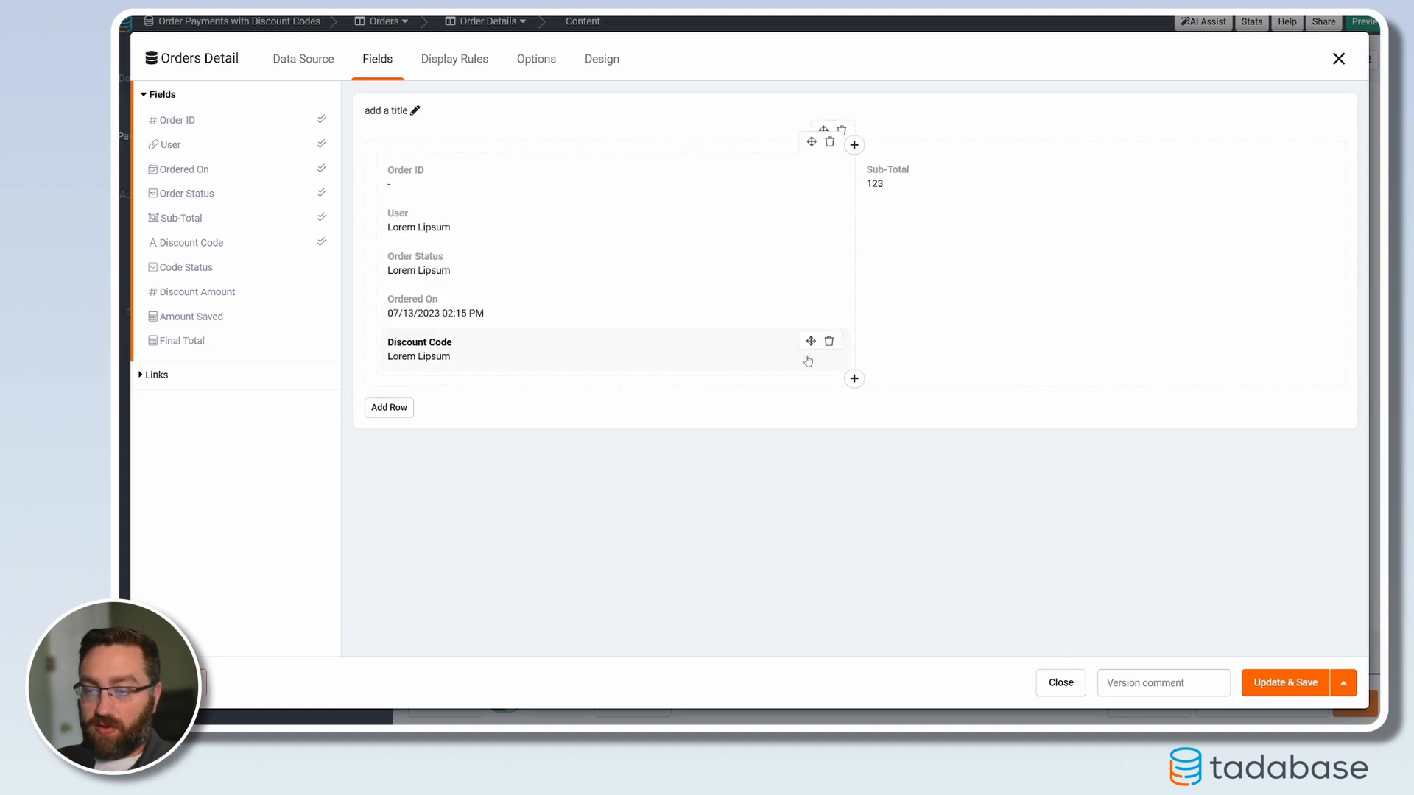
{"action": "left_click_drag", "start_coordinate": [810, 341], "coordinate": [957, 210]}
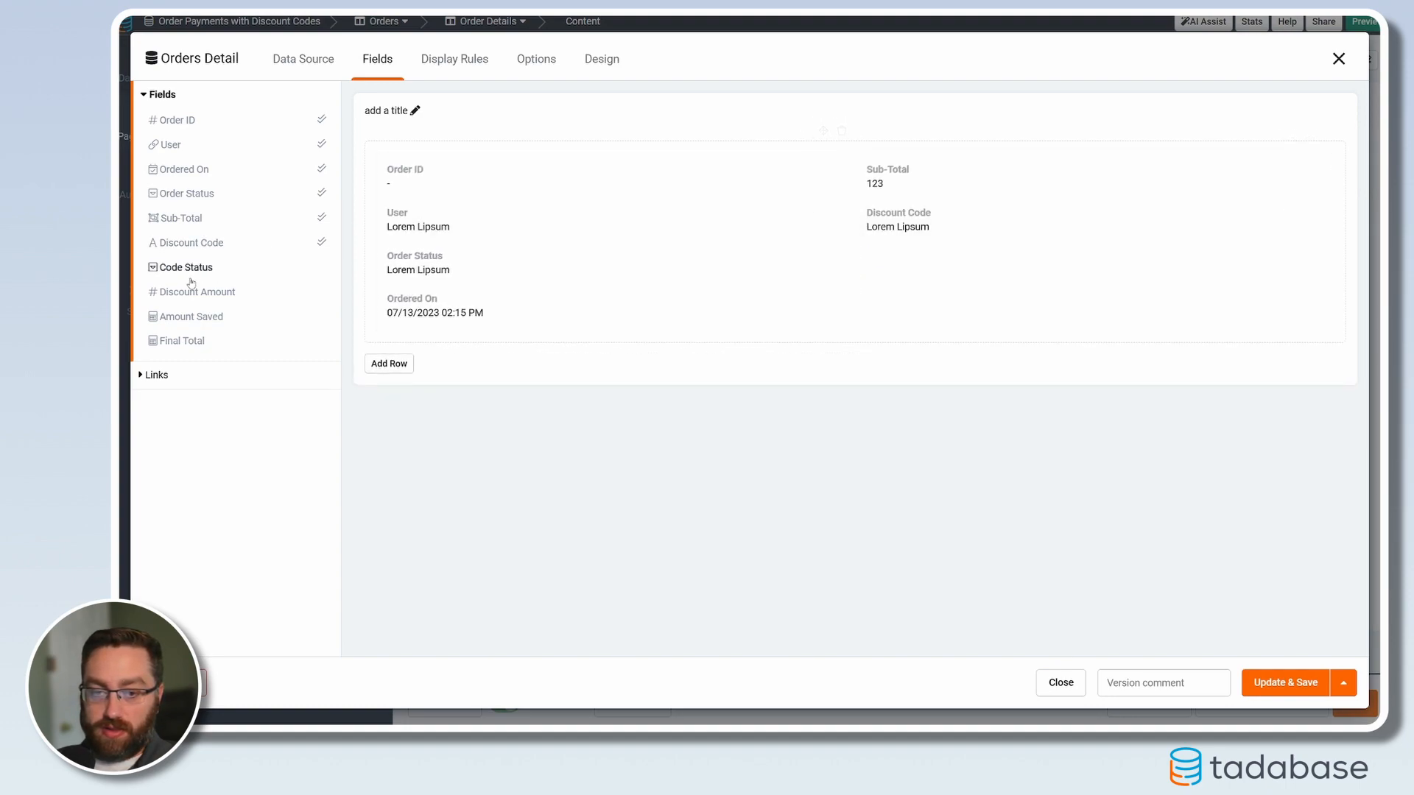
{"action": "left_click", "coordinate": [190, 317]}
{"action": "left_click", "coordinate": [186, 339]}
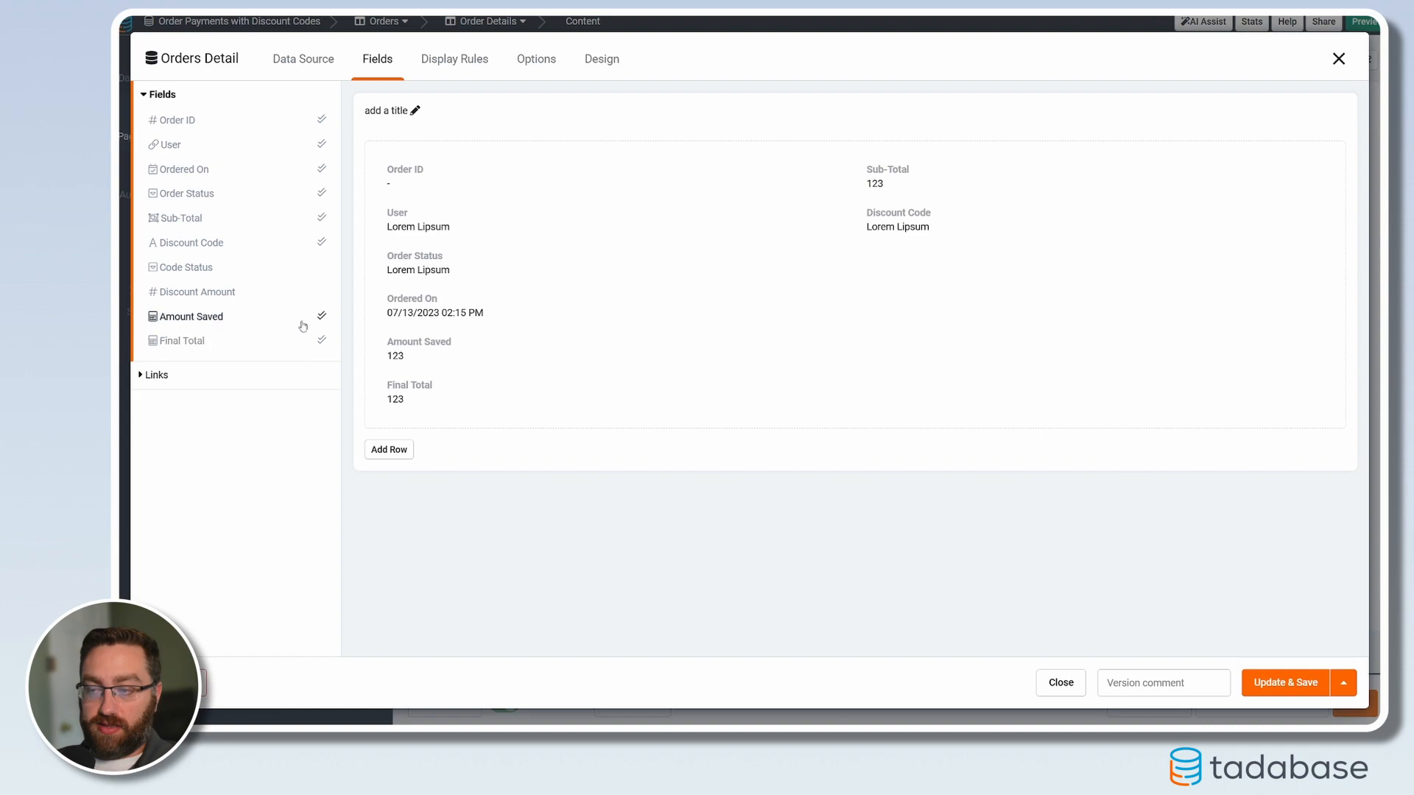
{"action": "left_click_drag", "start_coordinate": [810, 341], "coordinate": [990, 255]}
{"action": "left_click_drag", "start_coordinate": [809, 341], "coordinate": [950, 289]}
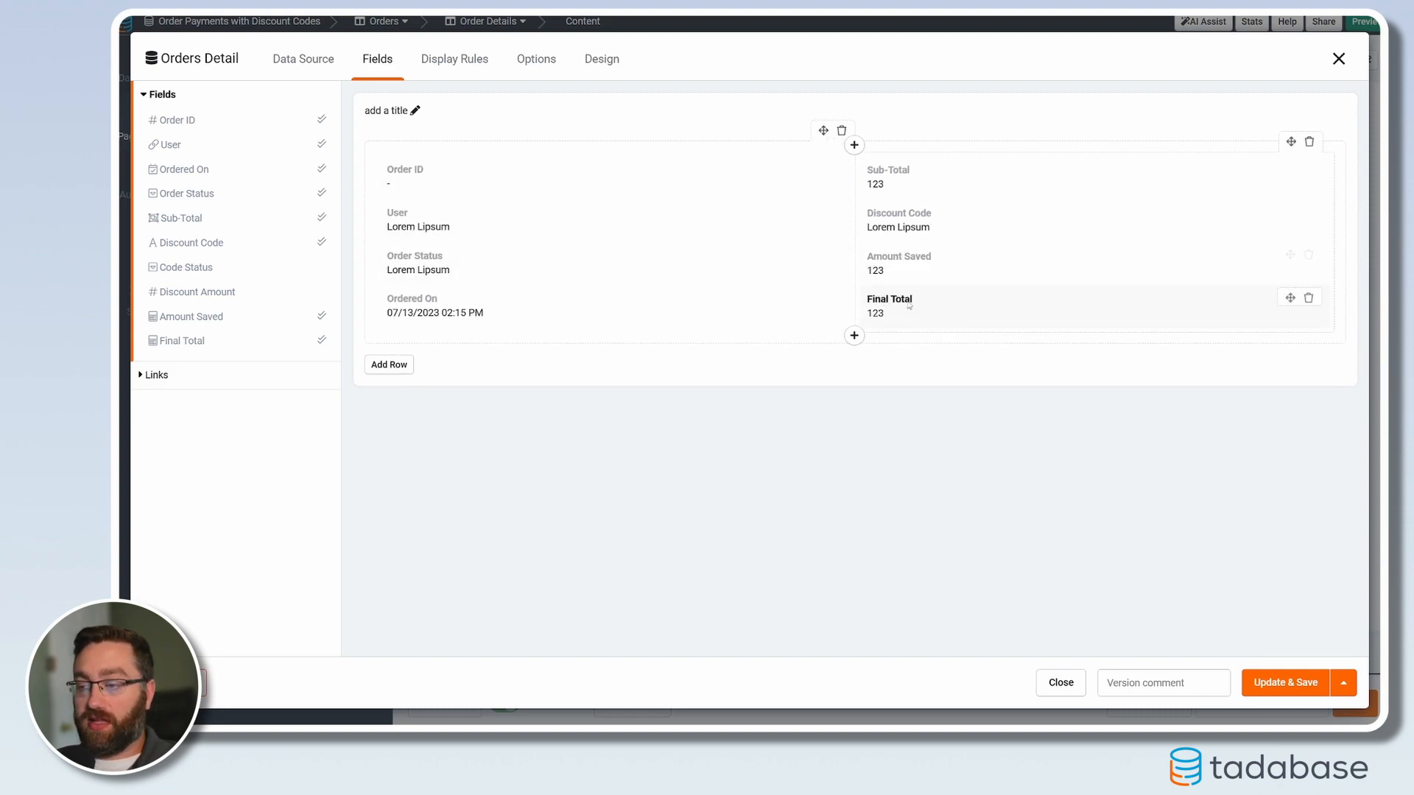
{"action": "left_click", "coordinate": [530, 63]}
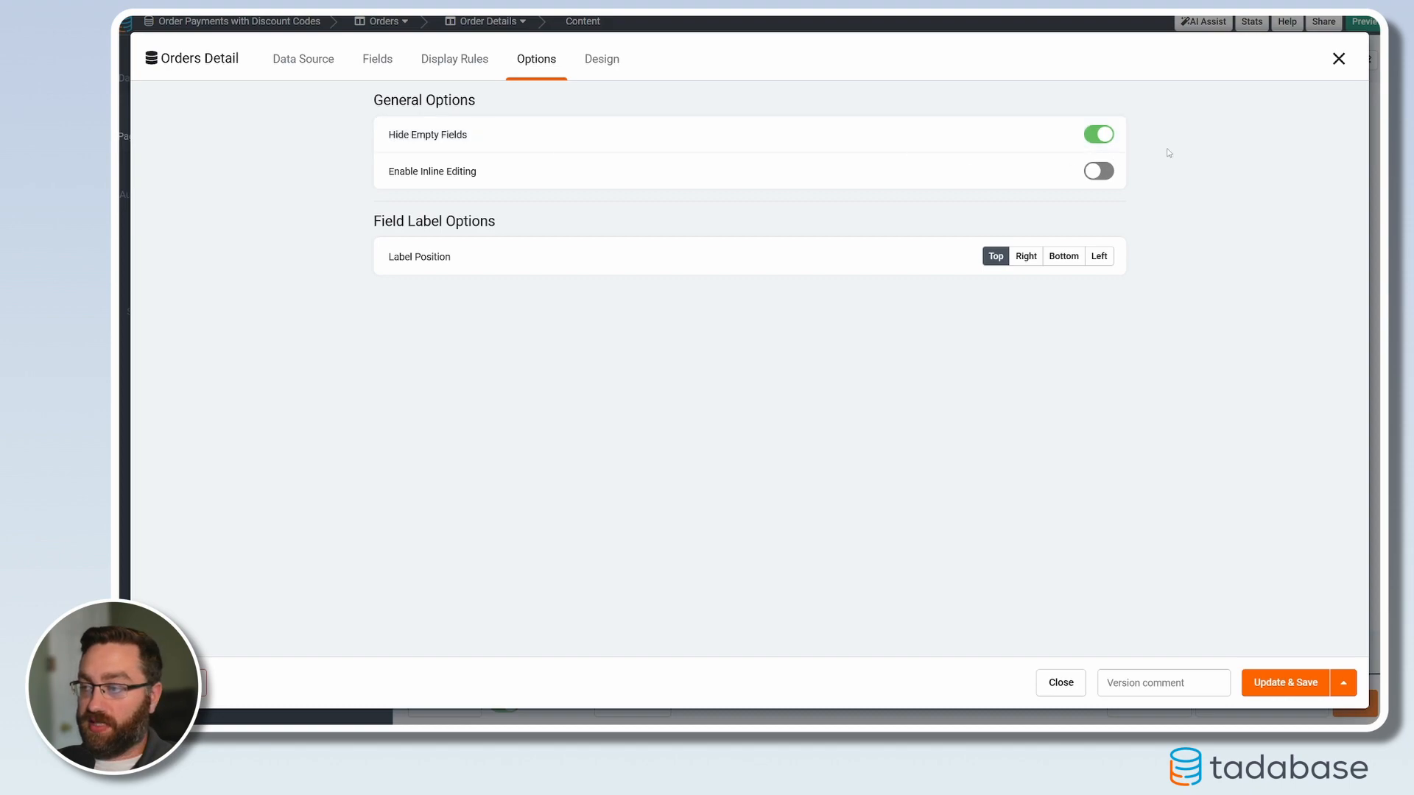
{"action": "left_click", "coordinate": [1276, 683]}
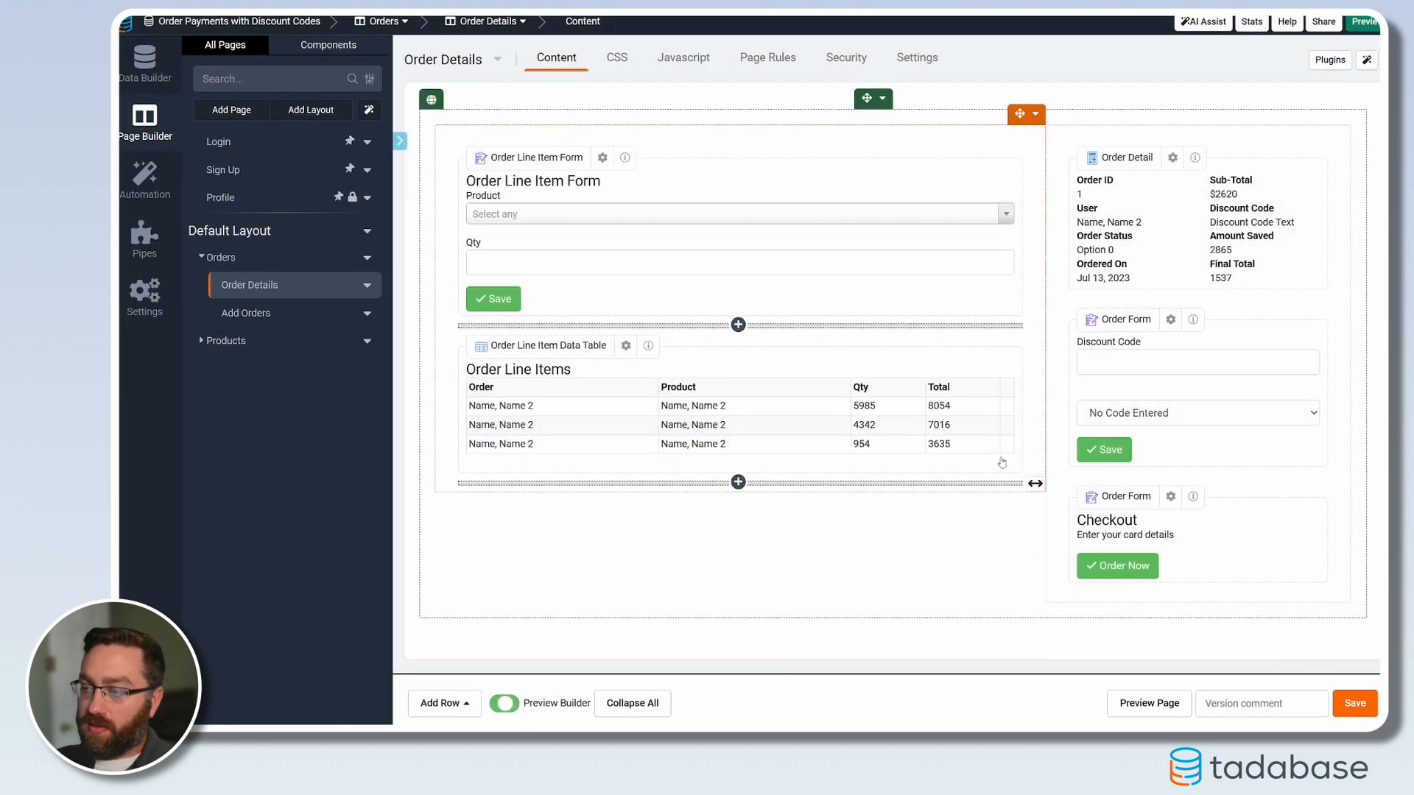
Reopen the Order Detail component and add an action link directly below Discount Code in the second column
{"action": "left_click", "coordinate": [1142, 261]}
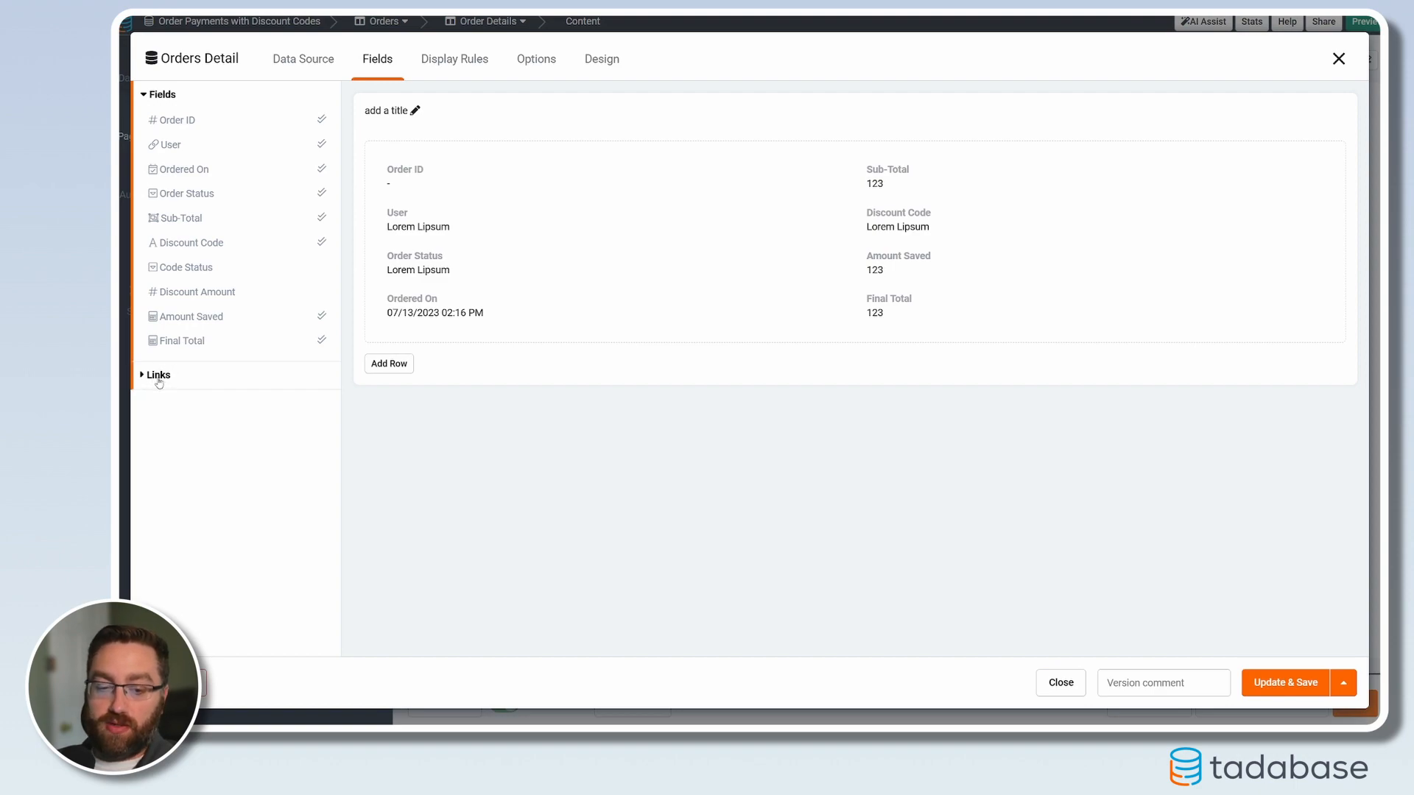
{"action": "left_click", "coordinate": [156, 377]}
{"action": "left_click", "coordinate": [177, 229]}
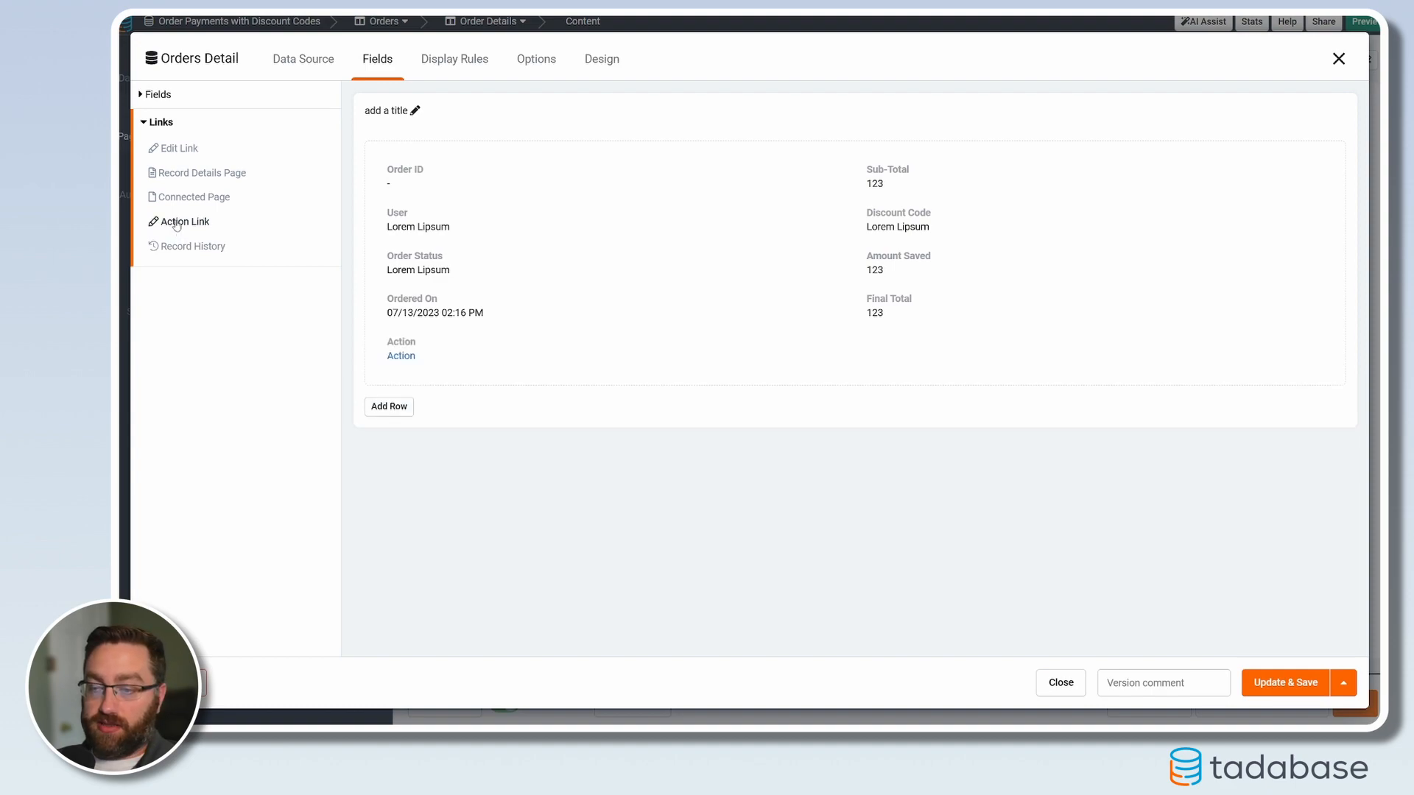
{"action": "left_click_drag", "start_coordinate": [810, 342], "coordinate": [913, 247]}
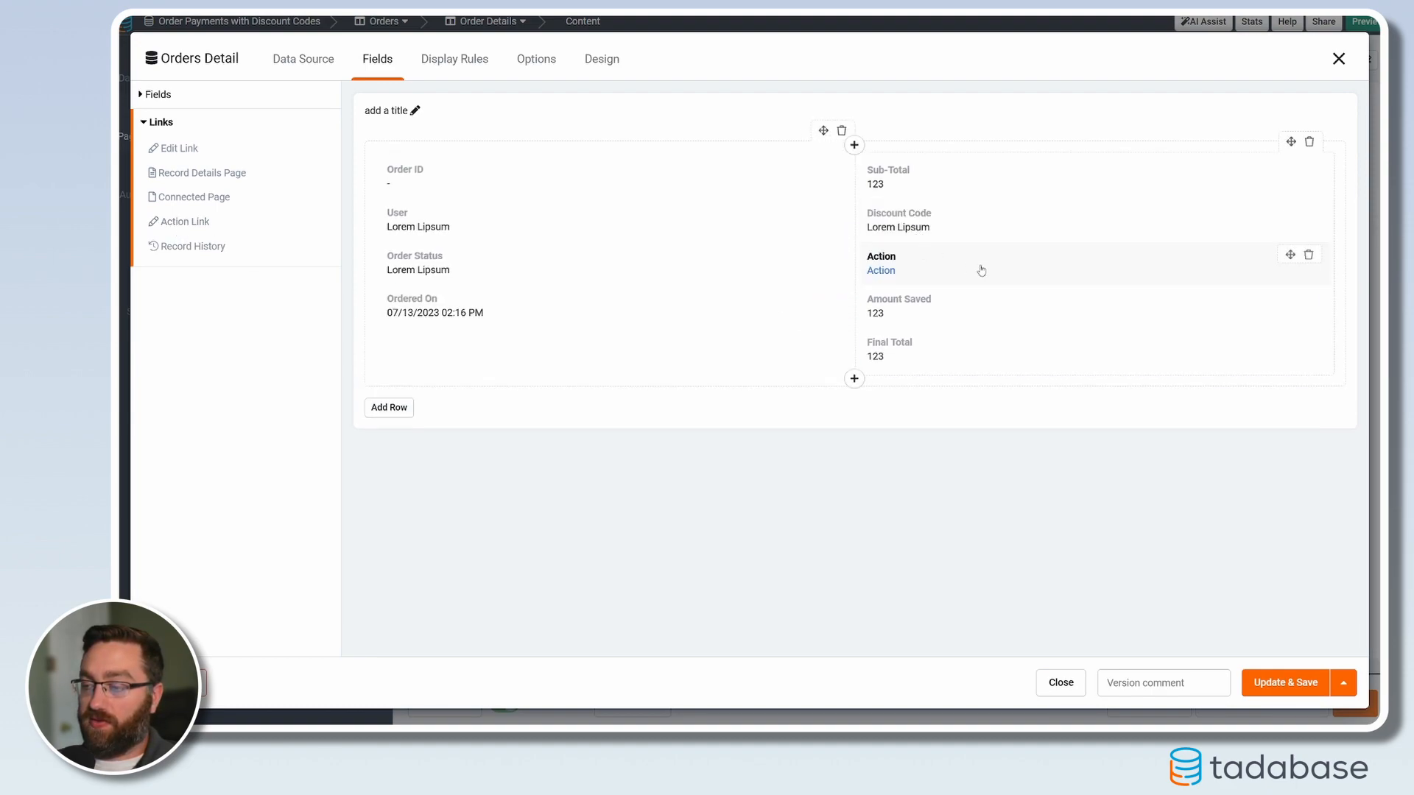
Set the action link's text to Remove Code, clear its title and turn on Hide Title
{"action": "left_click", "coordinate": [928, 262]}
{"action": "left_click", "coordinate": [483, 268]}
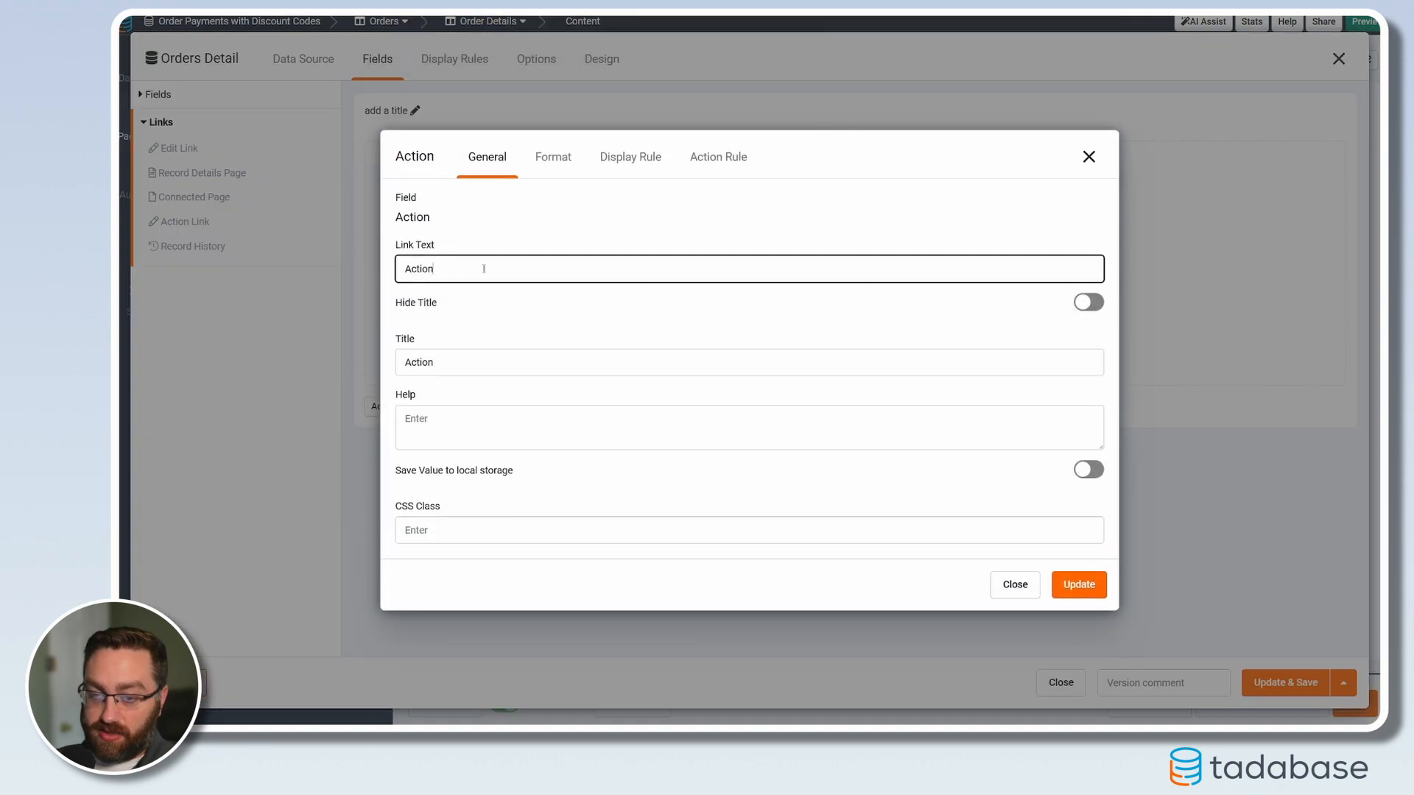
{"action": "left_click", "coordinate": [467, 358]}
{"action": "key", "text": "ctrl+a"}
{"action": "key", "text": "BackSpace"}
{"action": "left_click", "coordinate": [495, 316]}
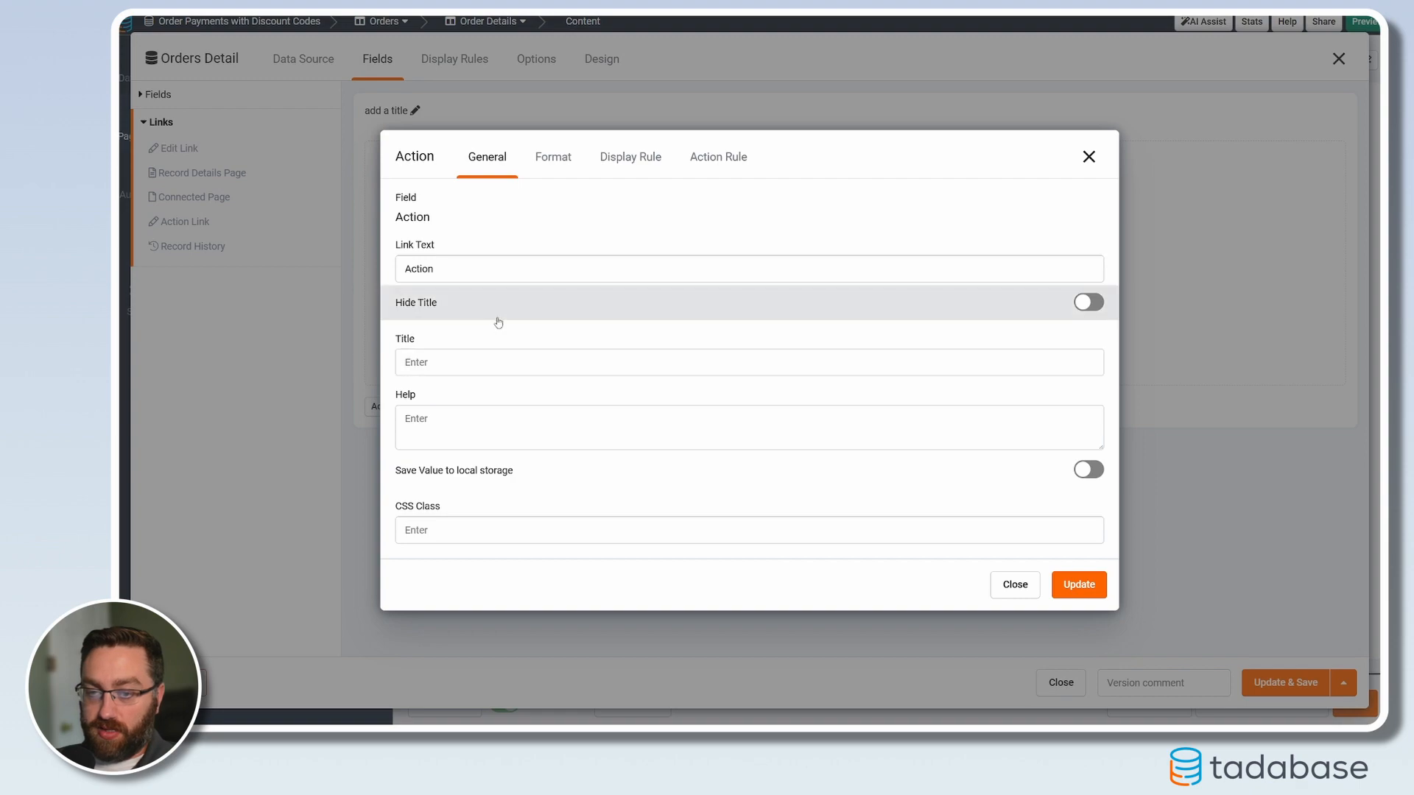
{"action": "left_click", "coordinate": [470, 295]}
{"action": "key", "text": "ctrl+a"}
{"action": "type", "text": "Remove Code"}
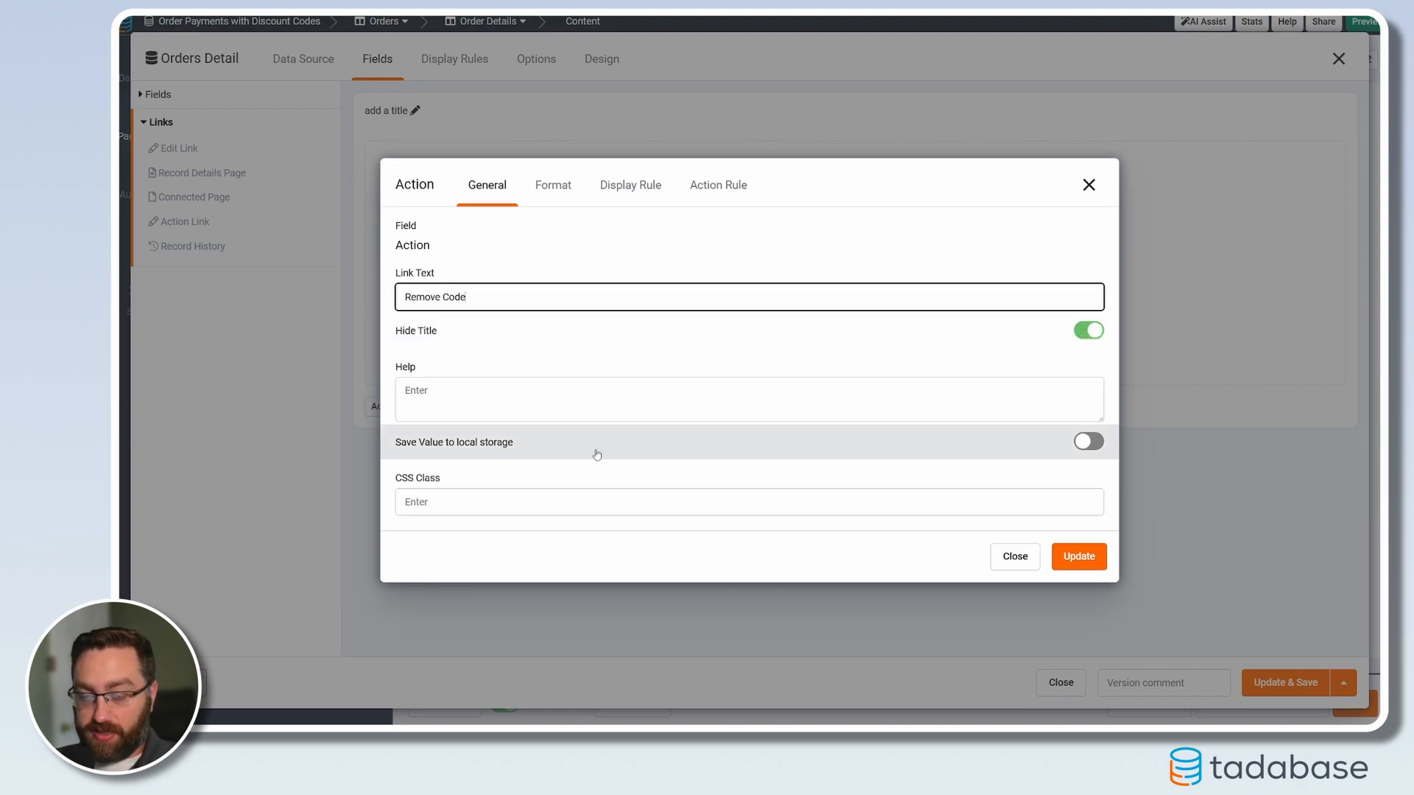
Add a display rule to the Remove Code action link with the condition that Discount Code is blank
{"action": "left_click", "coordinate": [609, 190]}
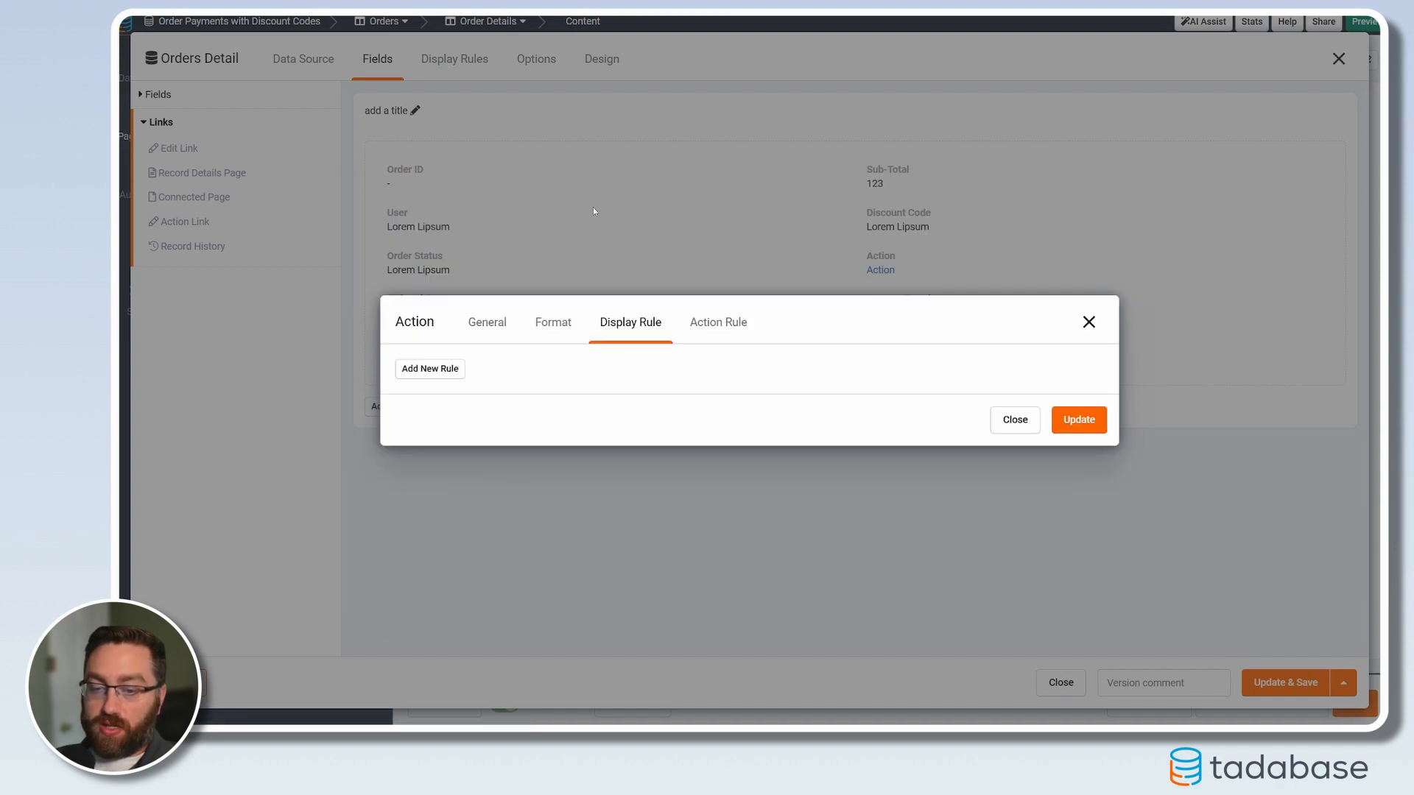
{"action": "left_click", "coordinate": [430, 368]}
{"action": "left_click", "coordinate": [442, 358]}
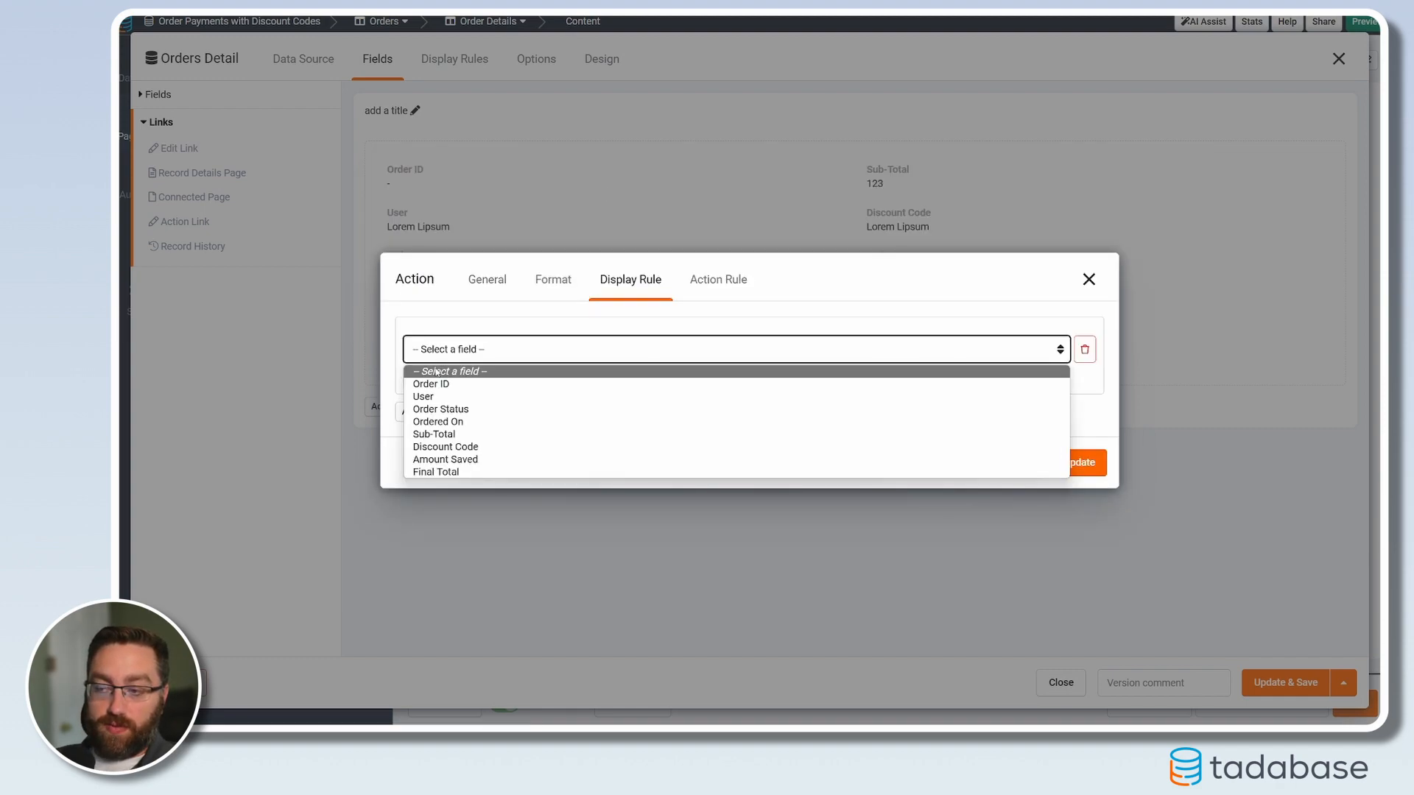
{"action": "left_click", "coordinate": [444, 447]}
{"action": "left_click", "coordinate": [751, 349]}
{"action": "left_click", "coordinate": [758, 461]}
Make the display rule apply both Hide Value and Hide Text Value
{"action": "left_click", "coordinate": [442, 404]}
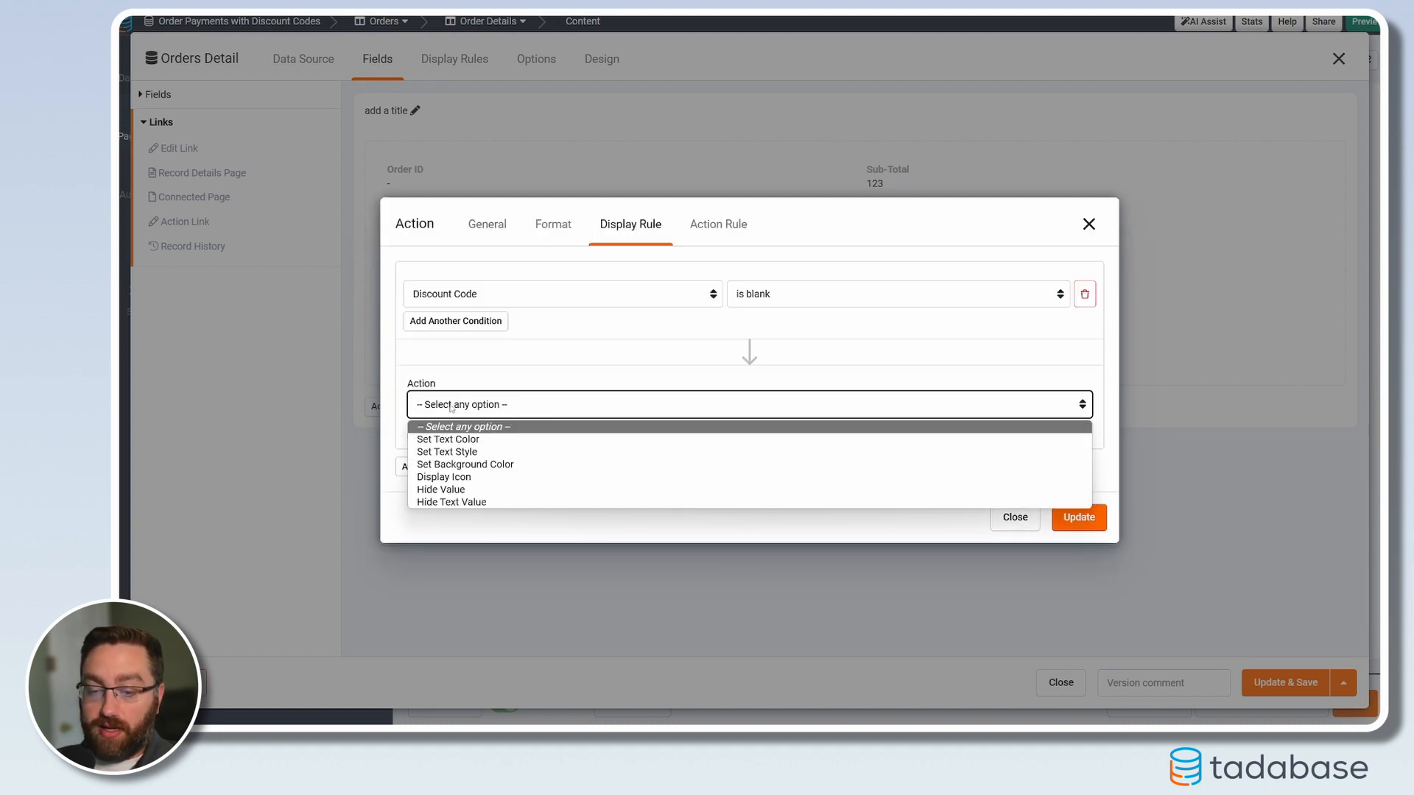
{"action": "left_click", "coordinate": [441, 490]}
{"action": "left_click", "coordinate": [429, 432]}
{"action": "left_click", "coordinate": [456, 419]}
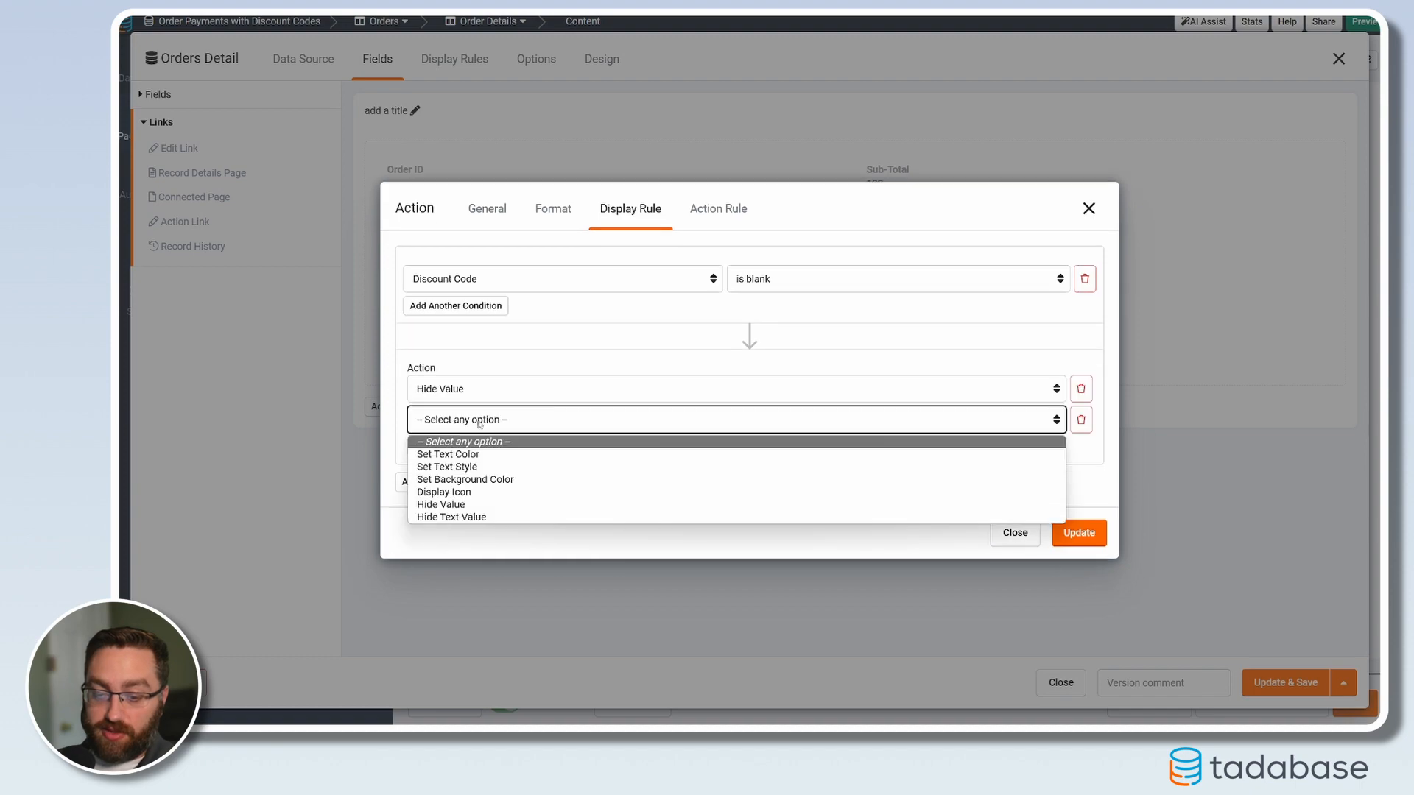
{"action": "left_click", "coordinate": [463, 518]}
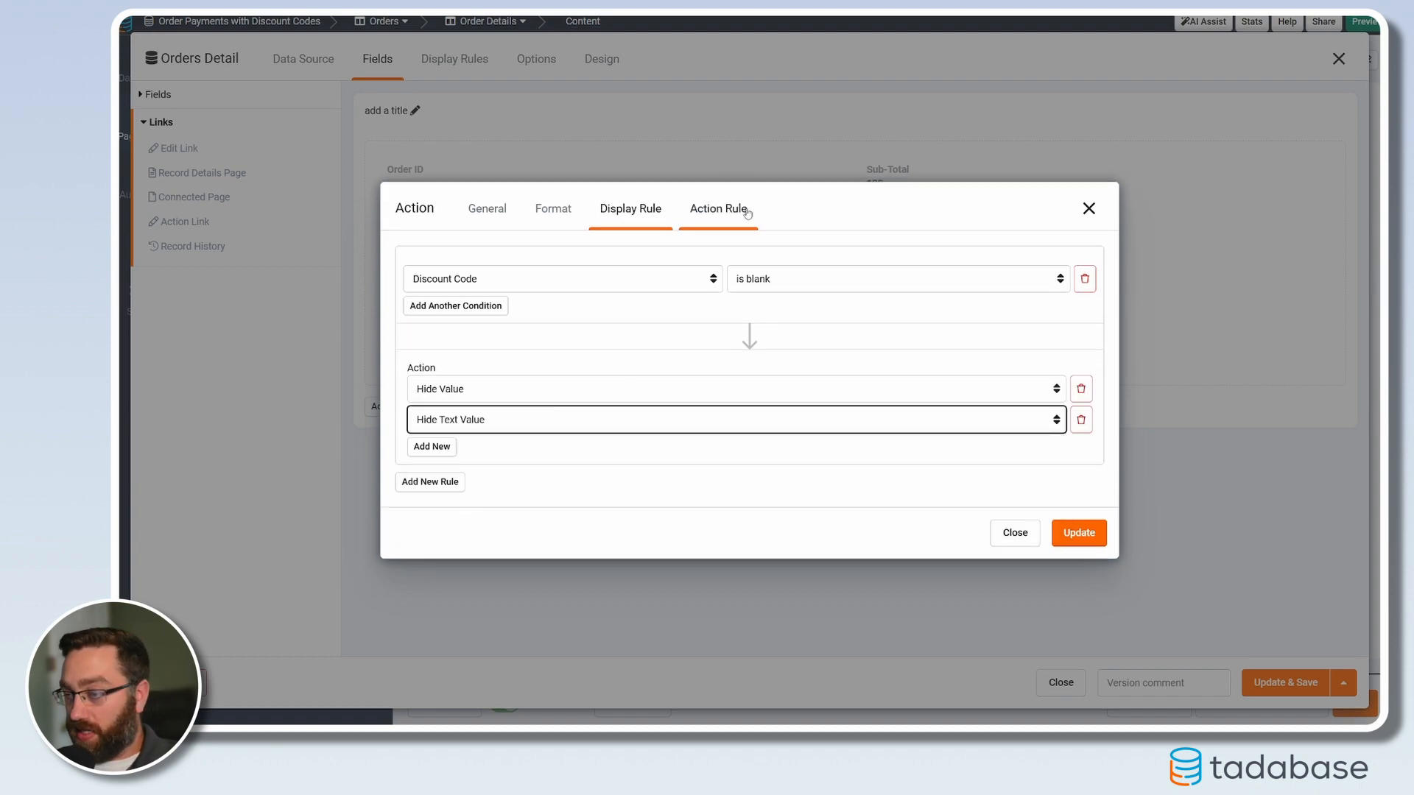
Add an action rule to the link that updates this record and sets Discount Code to a blank value
{"action": "left_click", "coordinate": [719, 212]}
{"action": "left_click", "coordinate": [438, 370]}
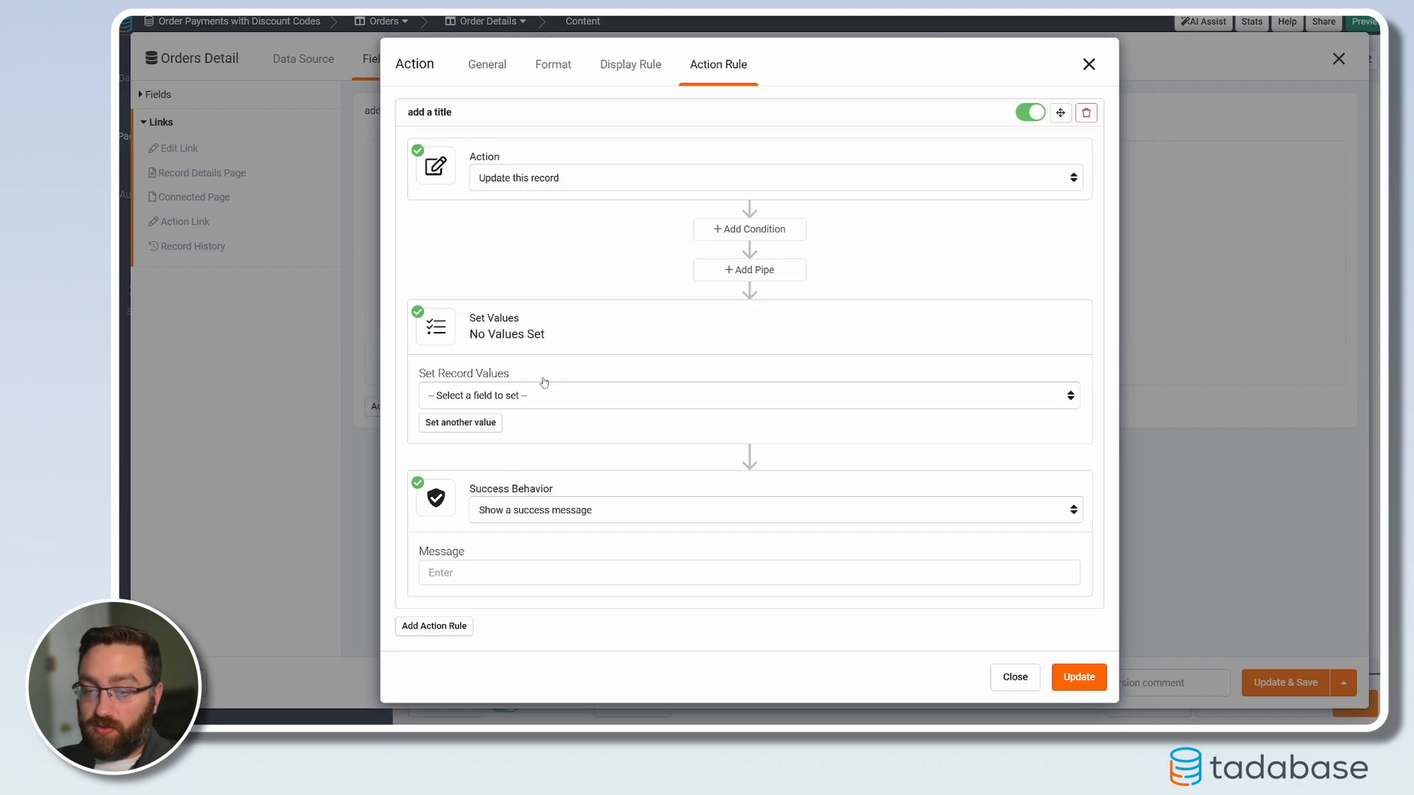
{"action": "left_click", "coordinate": [486, 398]}
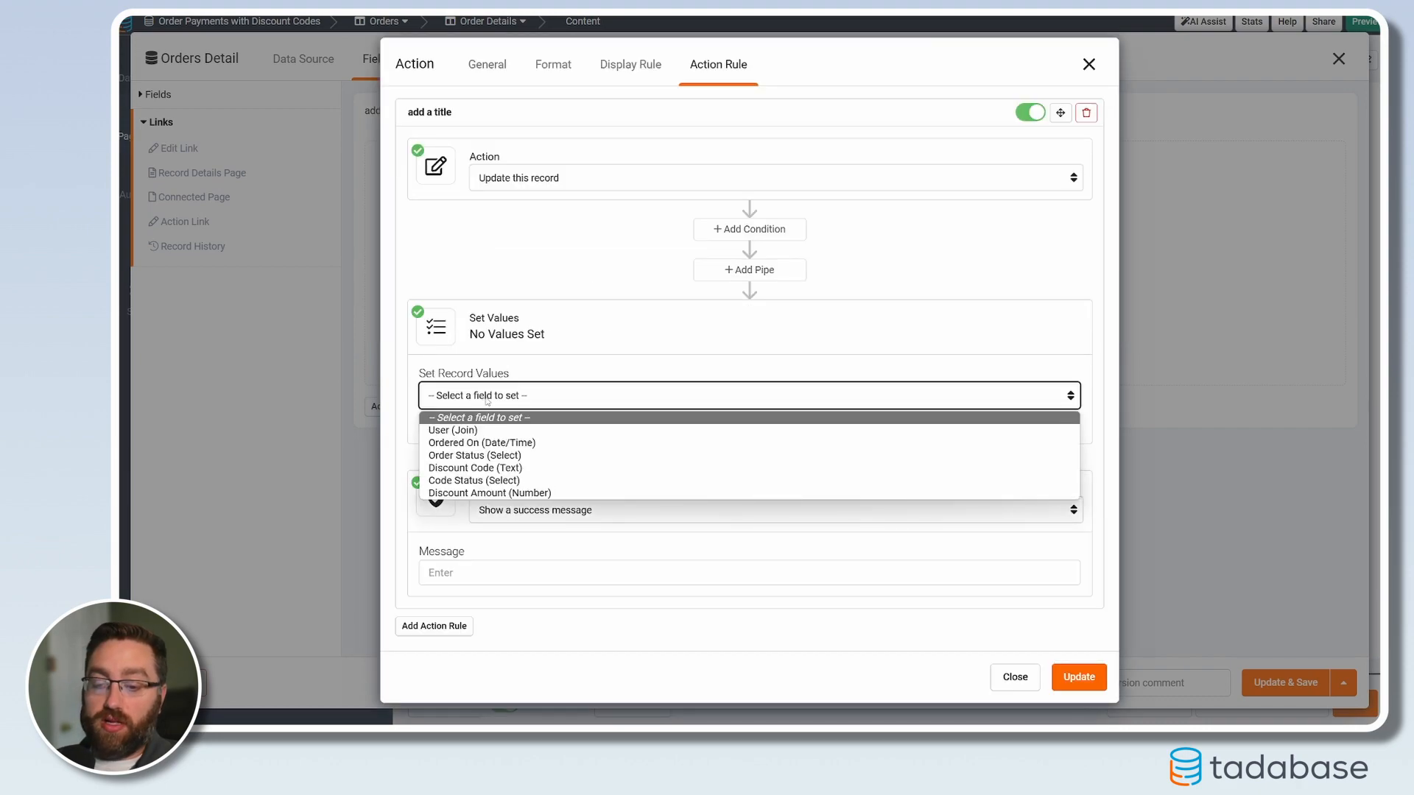
{"action": "left_click", "coordinate": [451, 469]}
{"action": "left_click", "coordinate": [759, 397]}
{"action": "left_click", "coordinate": [822, 442]}
Add a second record value to the action rule, setting Code Status to the custom value No Code Entered
{"action": "left_click", "coordinate": [486, 422]}
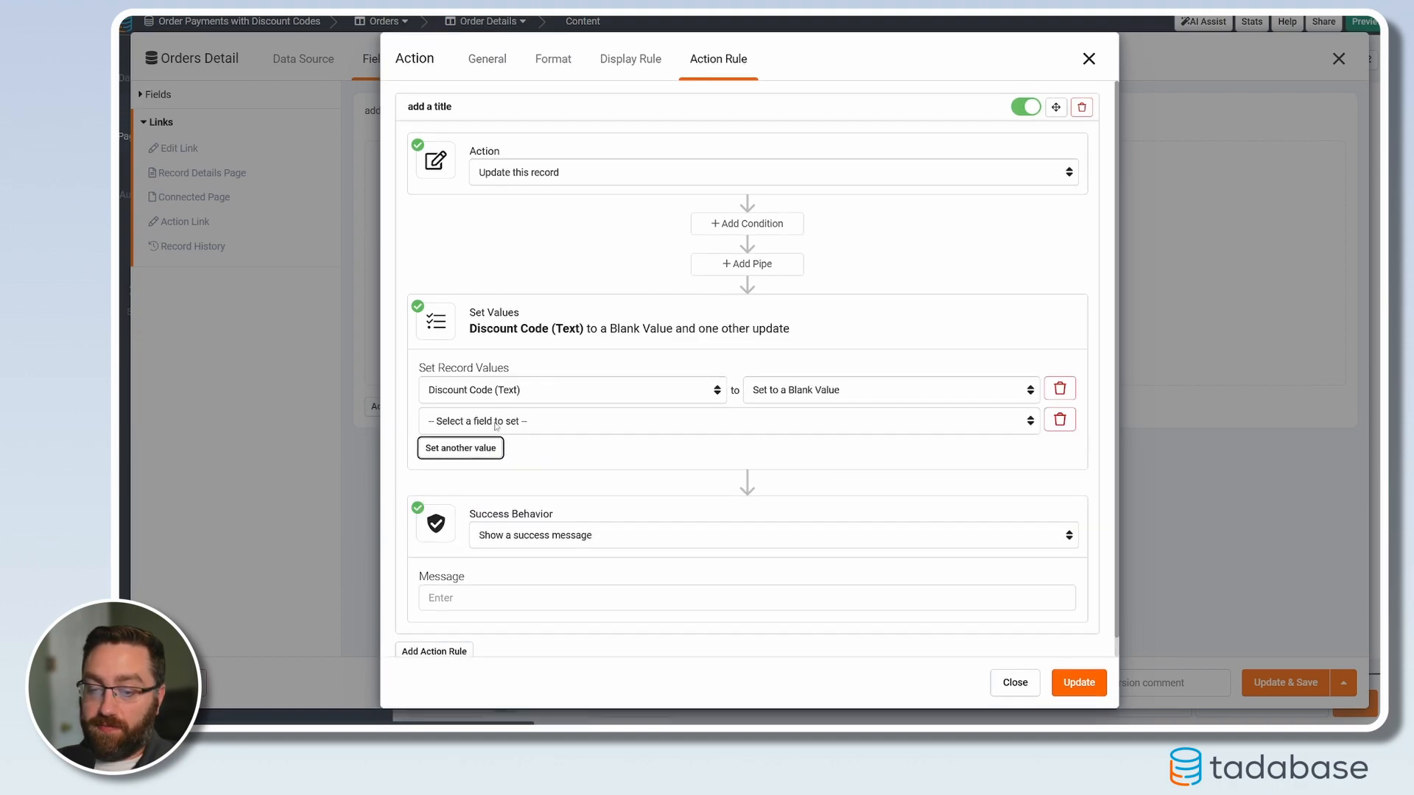
{"action": "left_click", "coordinate": [491, 423]}
{"action": "left_click", "coordinate": [476, 505]}
{"action": "left_click", "coordinate": [755, 423]}
{"action": "left_click", "coordinate": [899, 427]}
{"action": "left_click", "coordinate": [915, 456]}
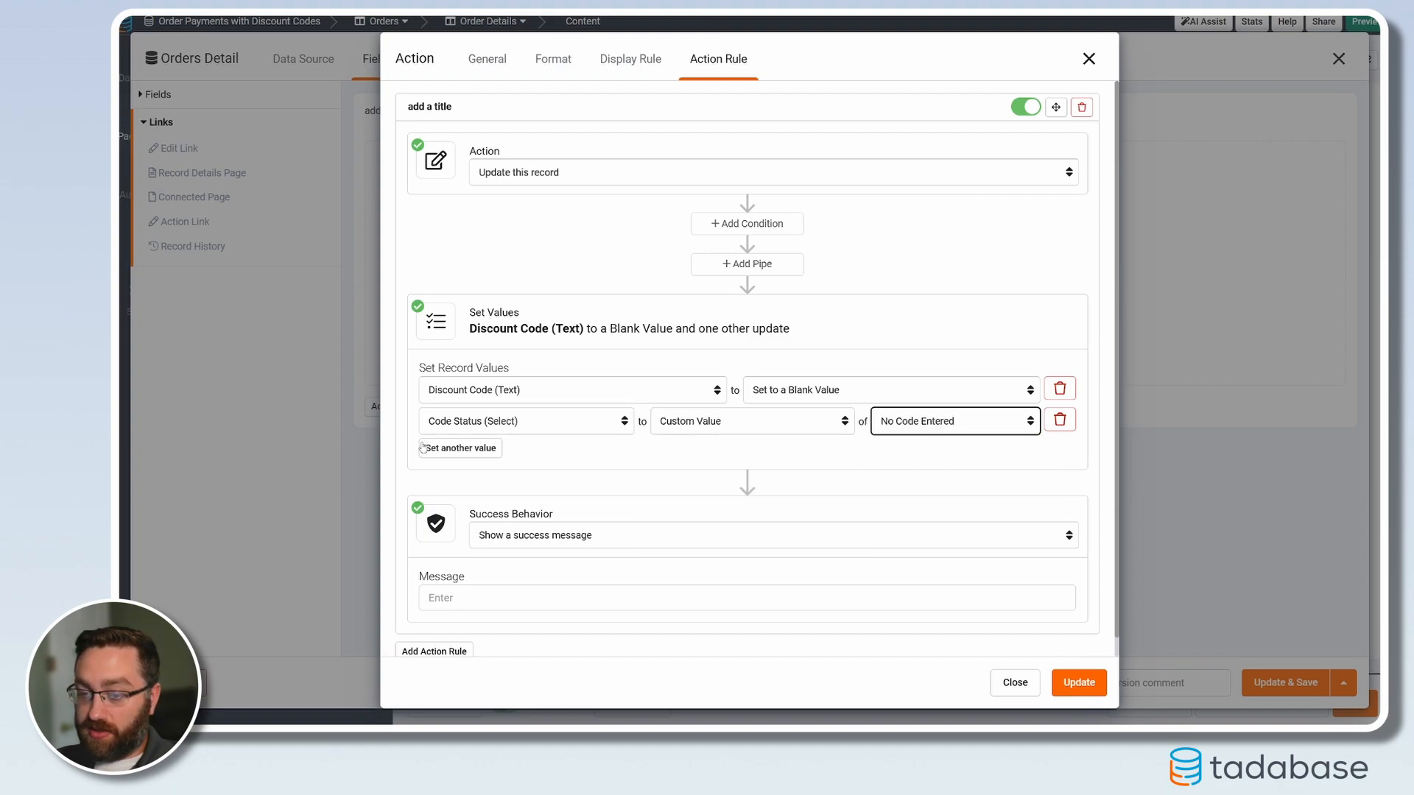
Add Discount Amount to the action rule with a blank value, and save the link and the Order Detail component
{"action": "left_click", "coordinate": [427, 448]}
{"action": "left_click", "coordinate": [427, 452]}
{"action": "left_click", "coordinate": [458, 549]}
{"action": "left_click", "coordinate": [755, 446]}
{"action": "left_click", "coordinate": [718, 497]}
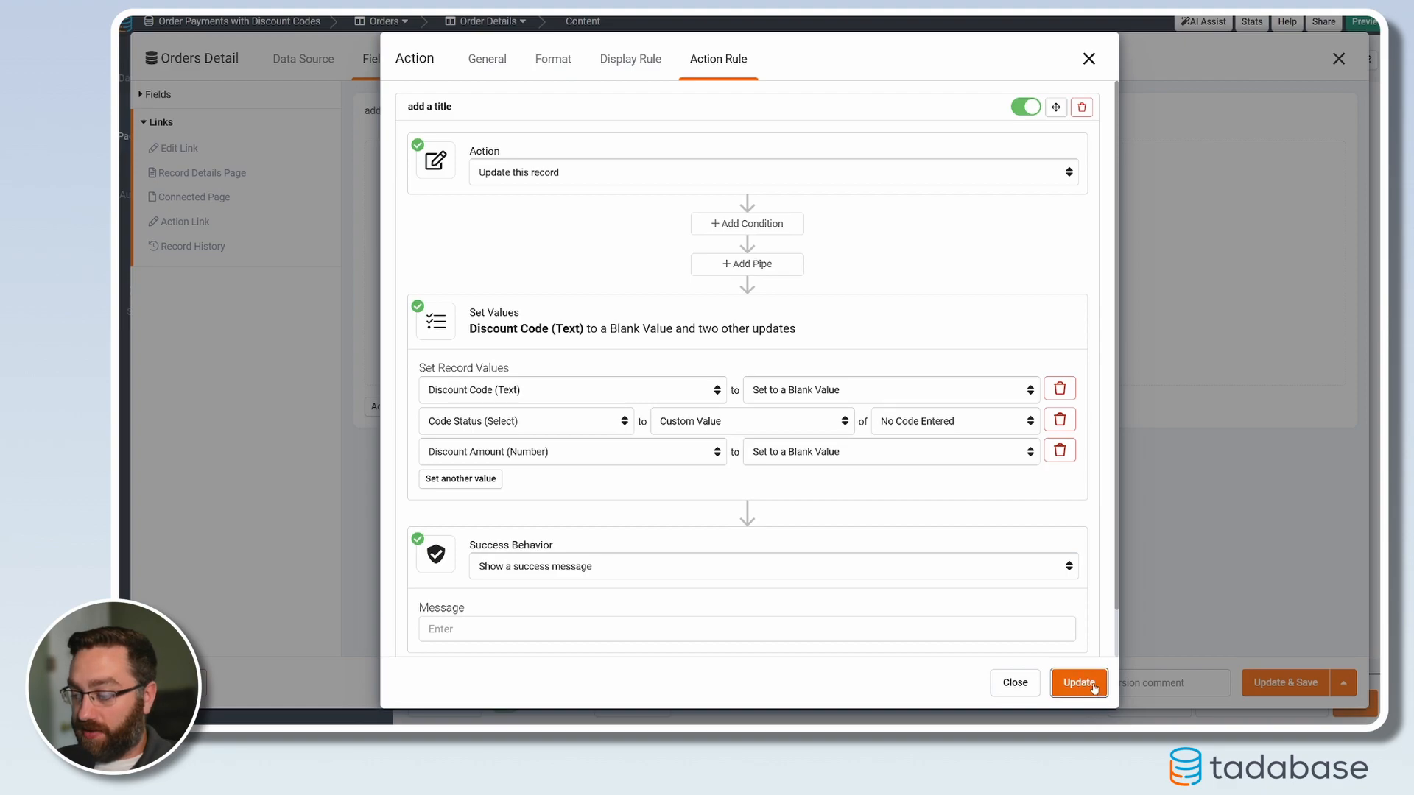
{"action": "left_click", "coordinate": [1081, 684]}
{"action": "left_click", "coordinate": [1275, 684]}
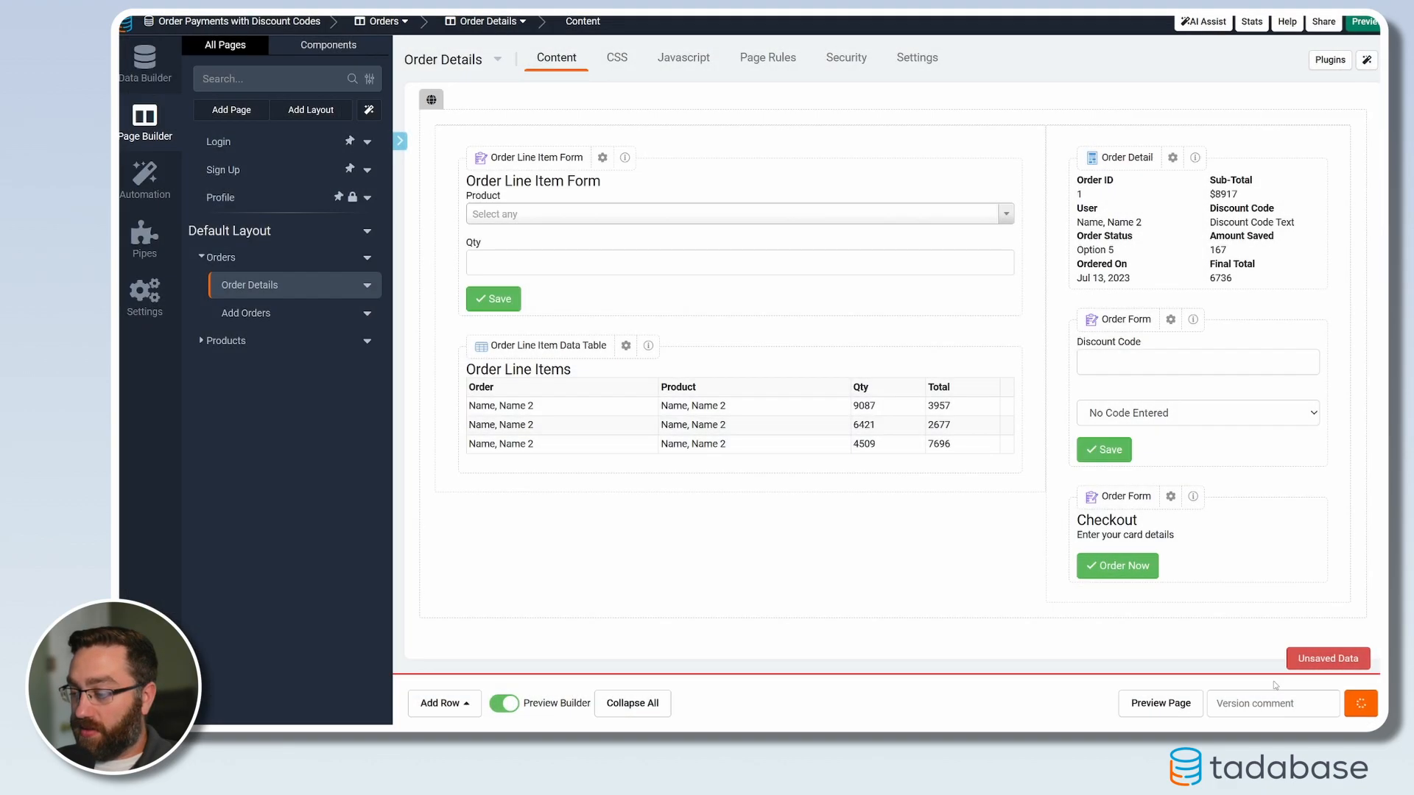
In the page preview, test removing the order's discount code and reapplying WOWZA
{"action": "left_click", "coordinate": [1166, 701]}
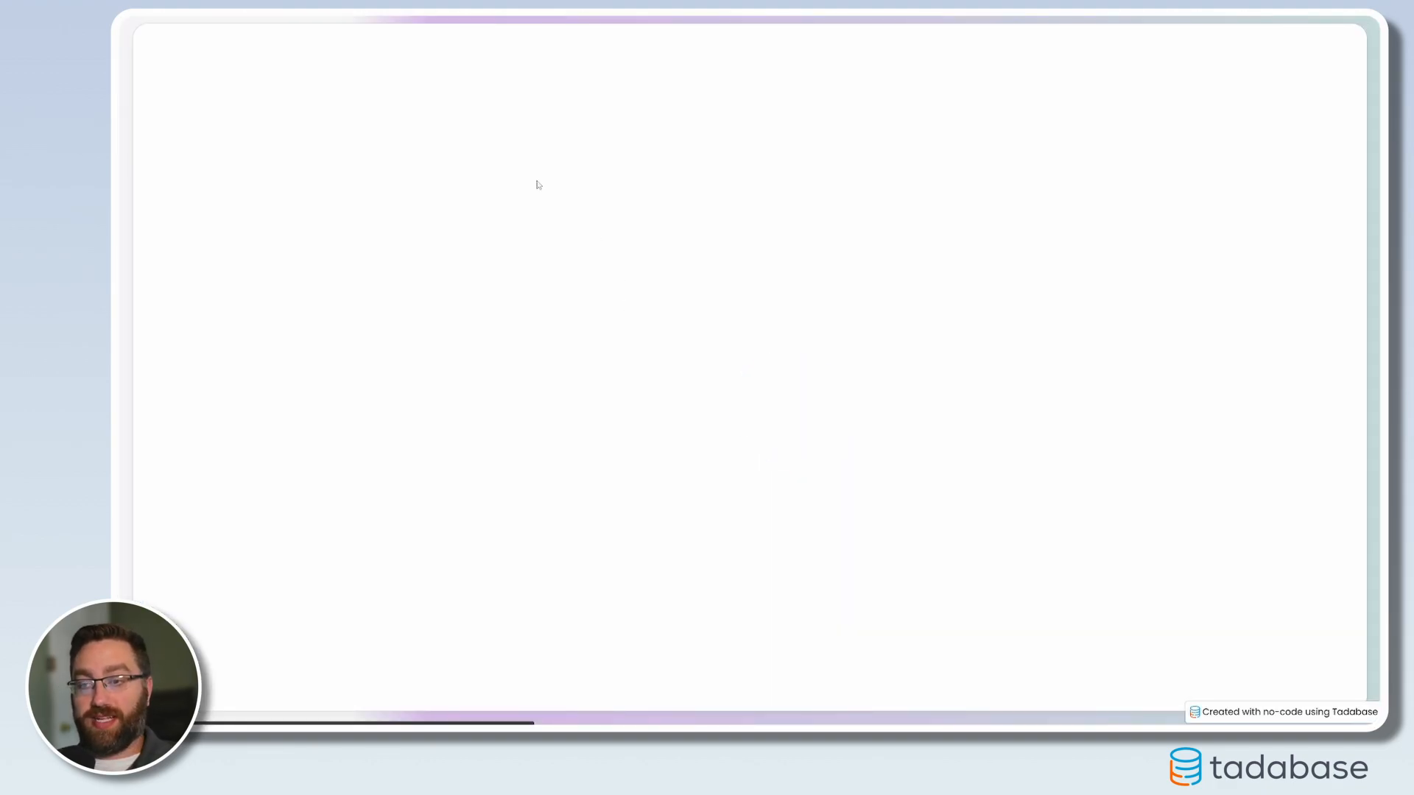
{"action": "left_click", "coordinate": [1209, 237]}
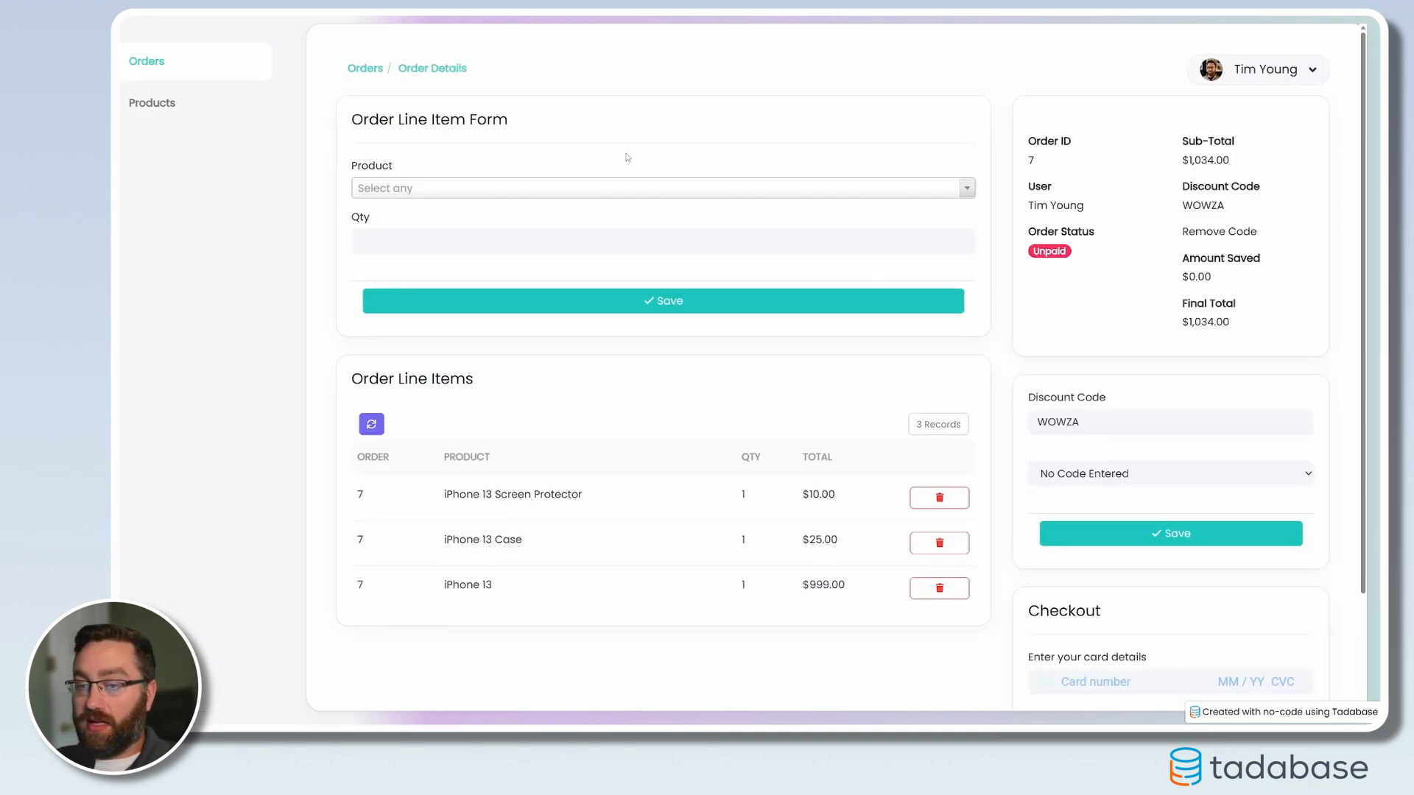
{"action": "left_click", "coordinate": [1211, 232]}
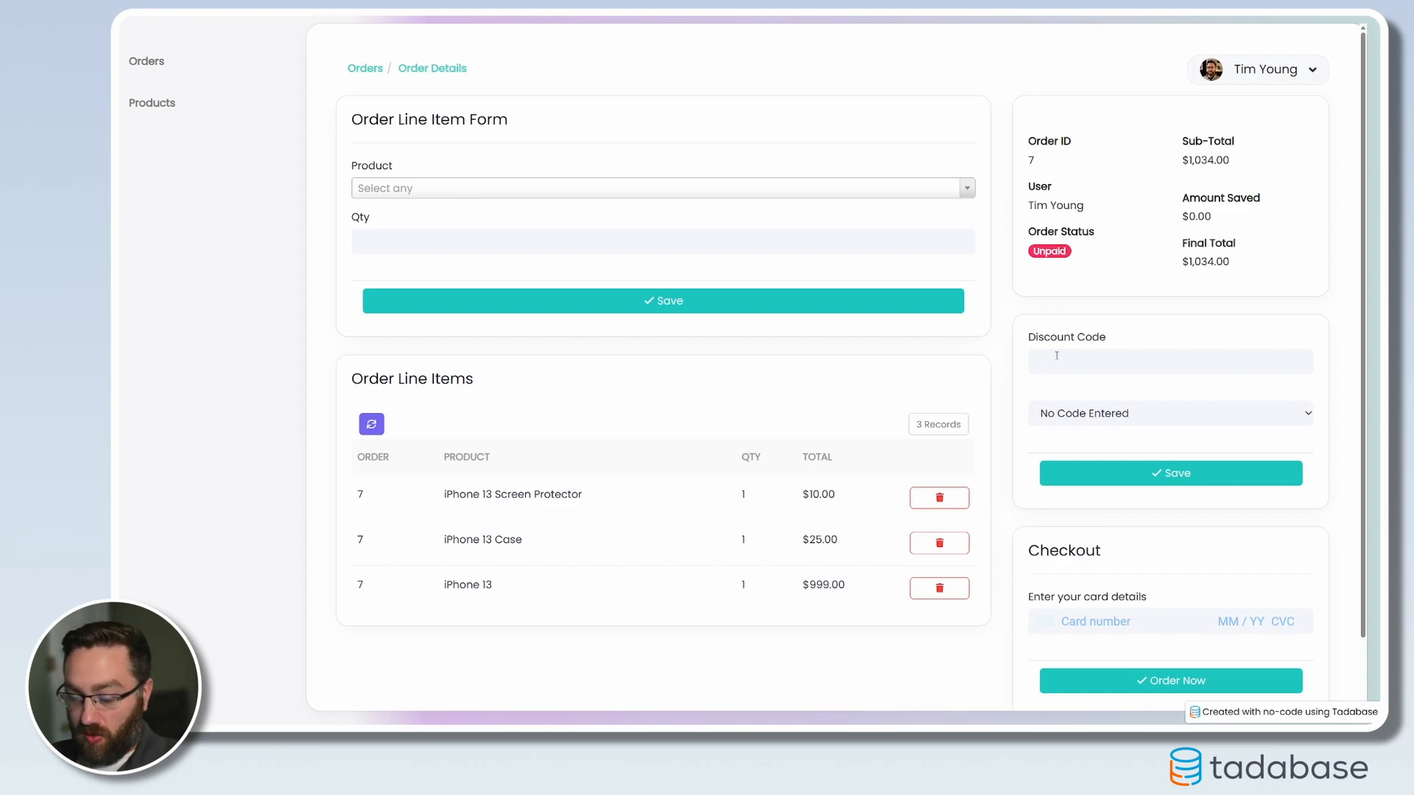
{"action": "type", "text": "WOWZA"}
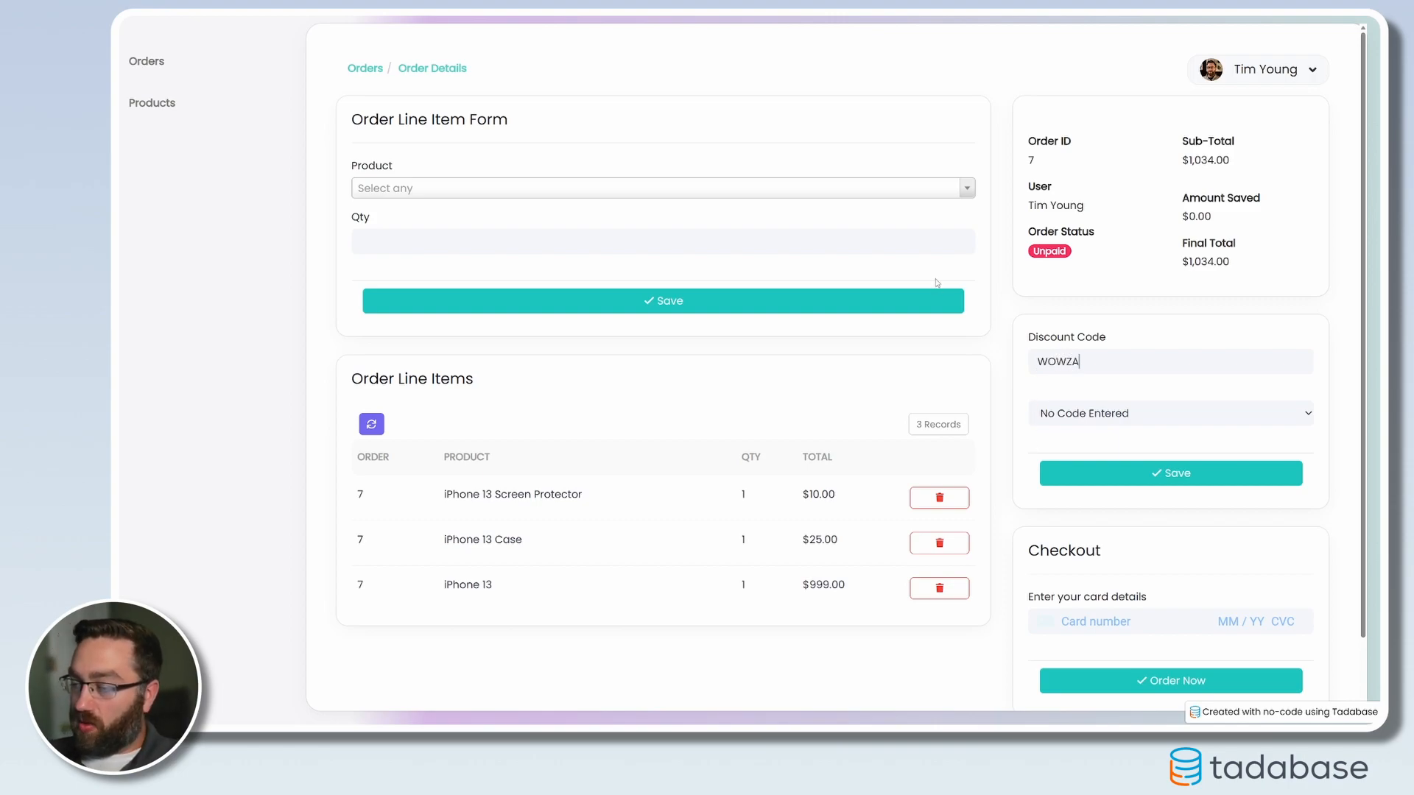
{"action": "left_click", "coordinate": [1146, 477]}
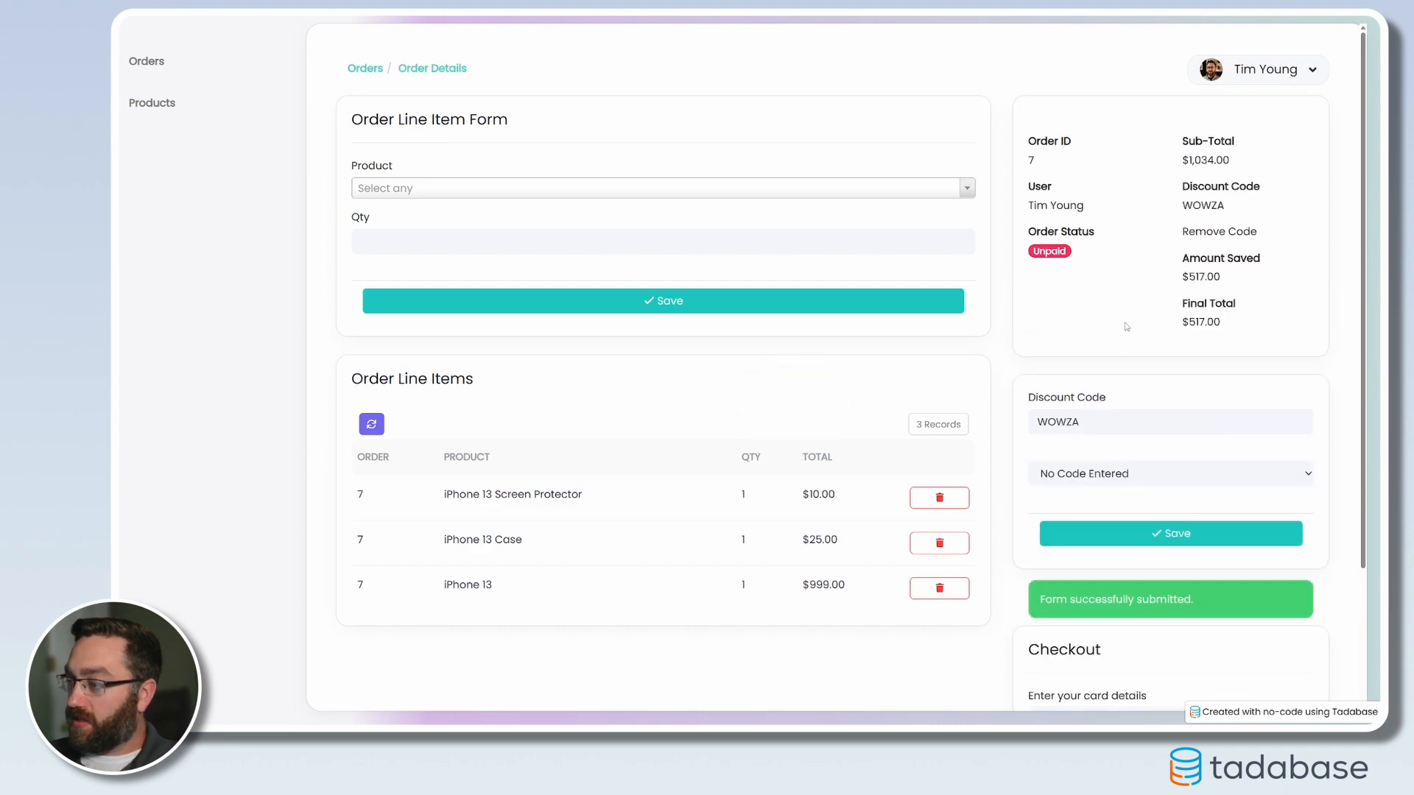
Examine the order's Sub-Total, Discount Code, Amount Saved and Final Total, along with the discount and checkout forms
{"action": "mouse_move", "coordinate": [1184, 187]}
{"action": "left_mouse_down"}
{"action": "mouse_move", "coordinate": [1261, 189]}
{"action": "mouse_move", "coordinate": [1182, 206]}
{"action": "left_mouse_up"}
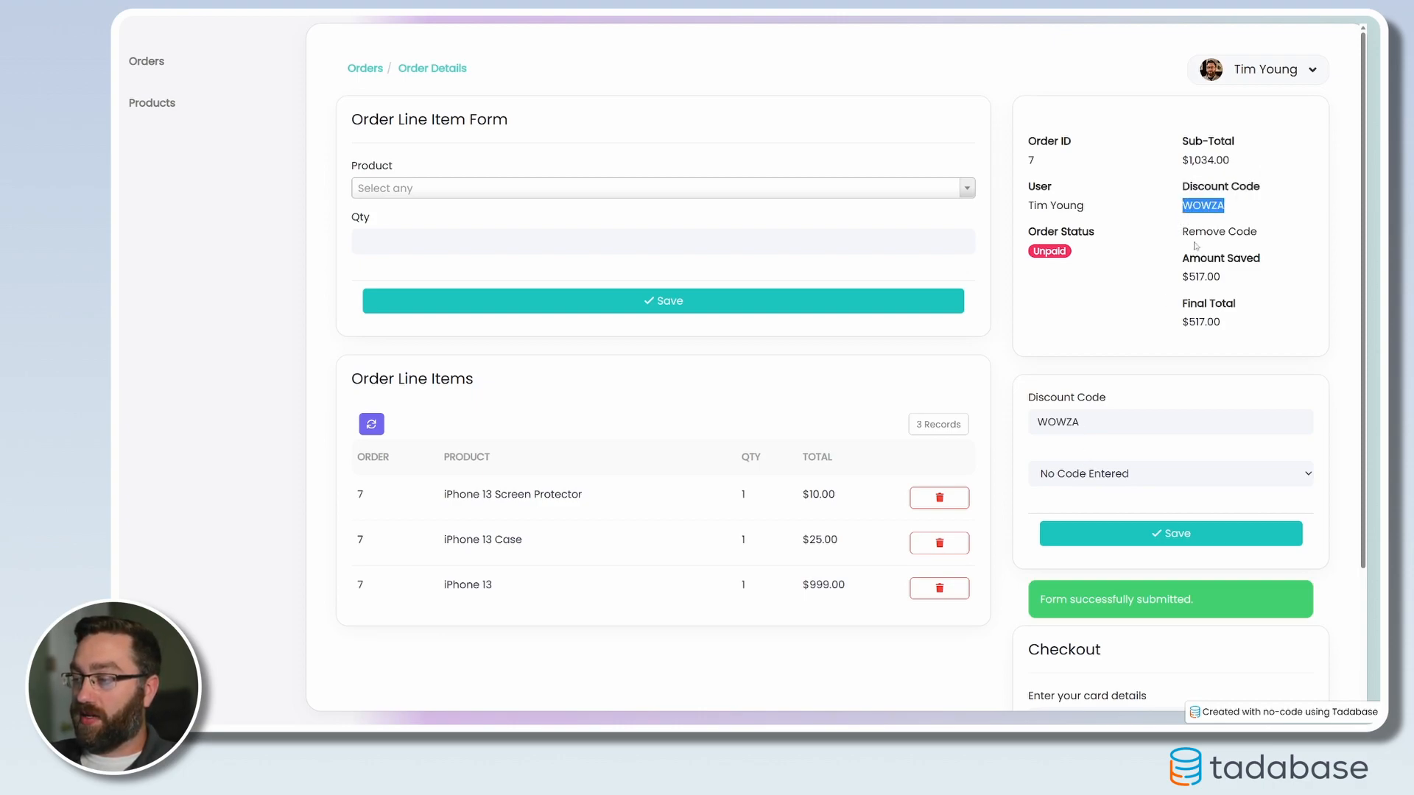
{"action": "left_click_drag", "start_coordinate": [1084, 427], "coordinate": [1012, 428]}
{"action": "left_click", "coordinate": [1114, 364]}
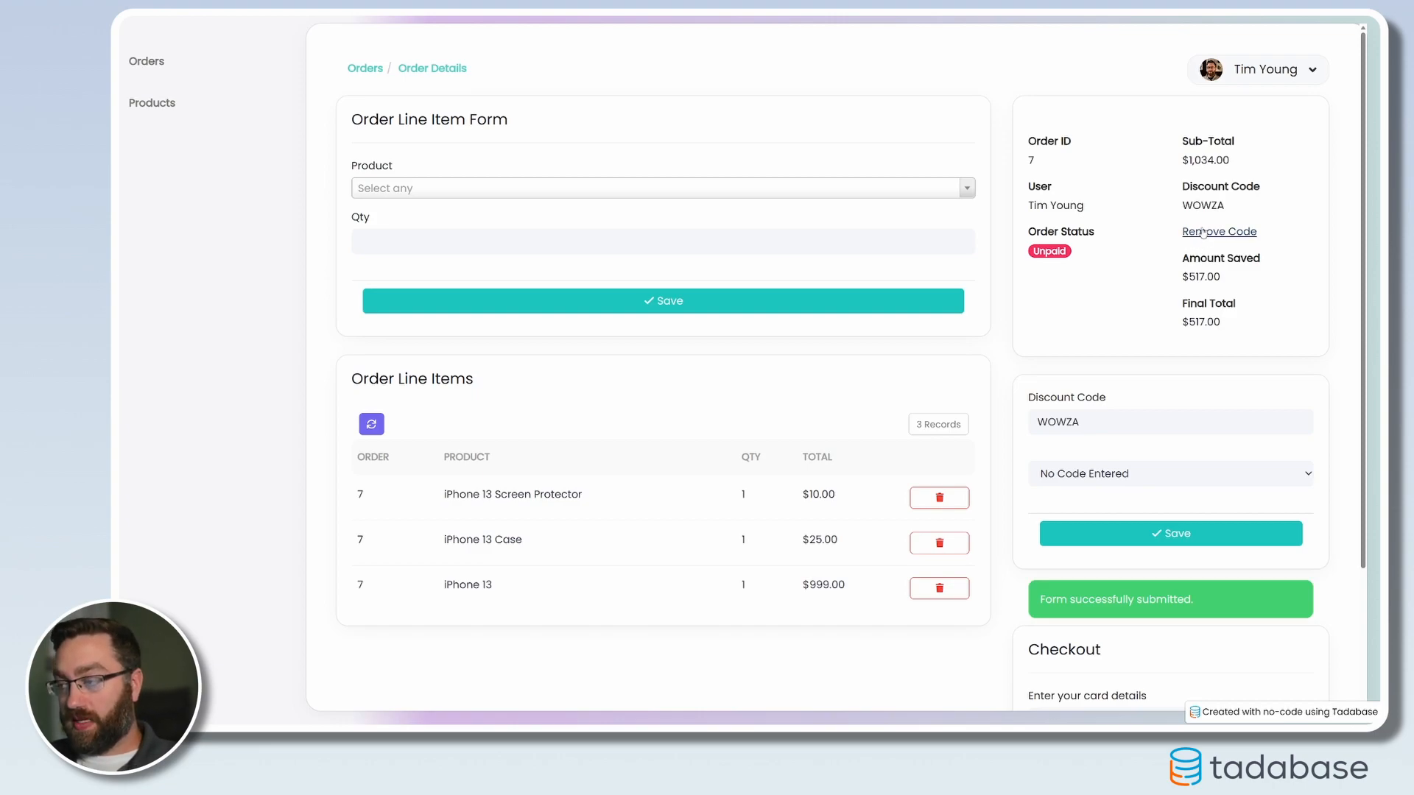
{"action": "left_click_drag", "start_coordinate": [1222, 279], "coordinate": [1183, 278]}
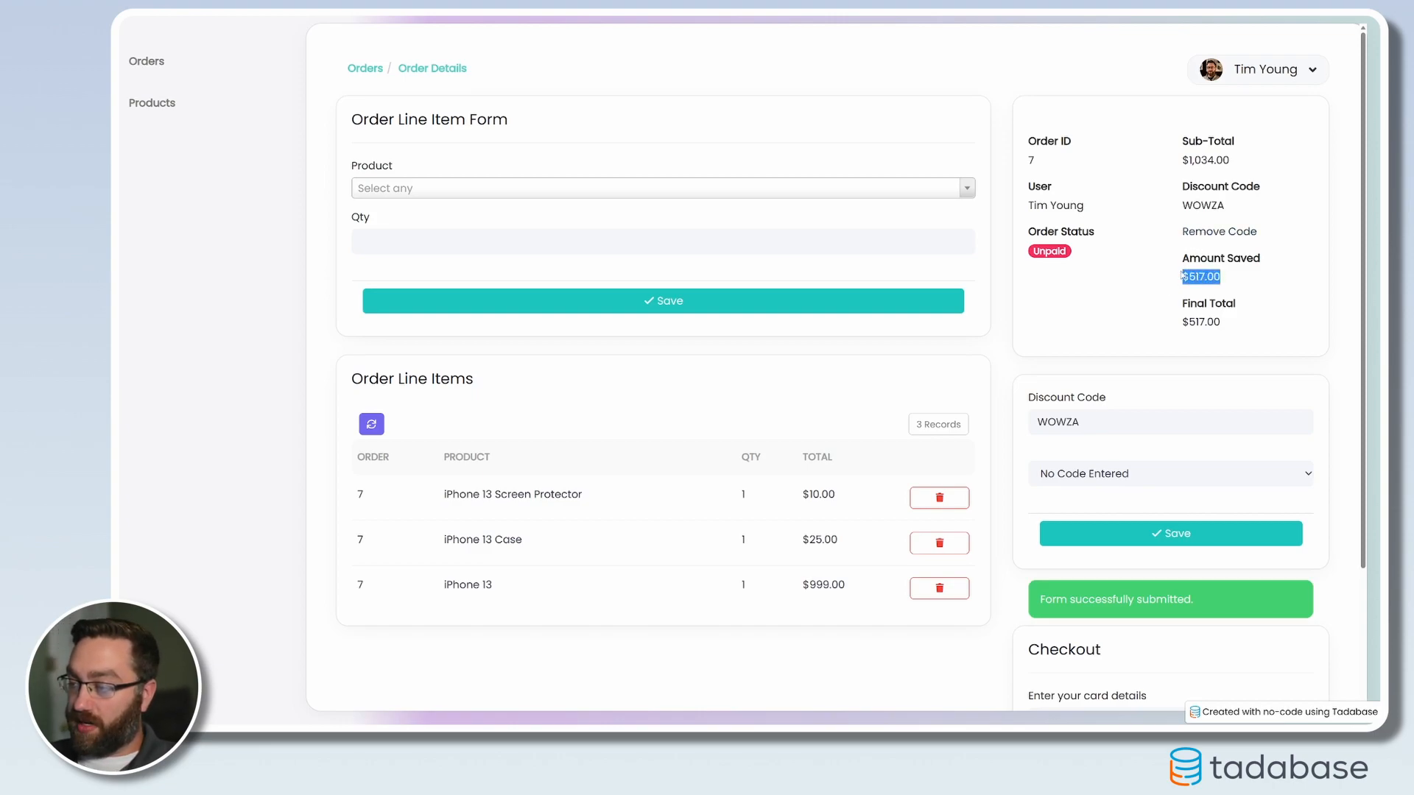
{"action": "scroll", "coordinate": [1077, 504], "scroll_direction": "down", "scroll_amount": 2}
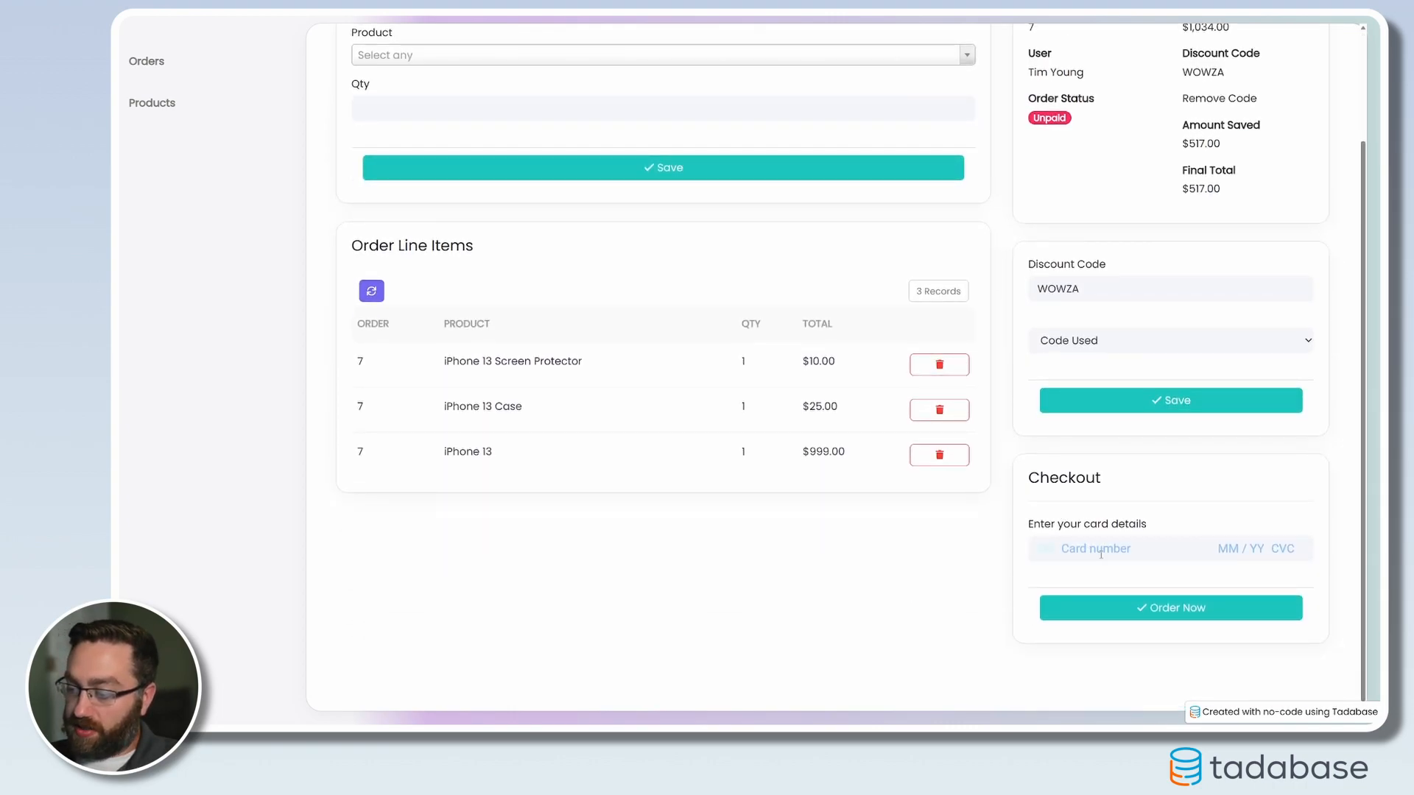
{"action": "scroll", "coordinate": [1127, 523], "scroll_direction": "up", "scroll_amount": 2}
{"action": "left_click_drag", "start_coordinate": [1224, 327], "coordinate": [1189, 323]}
{"action": "left_click", "coordinate": [1116, 312]}
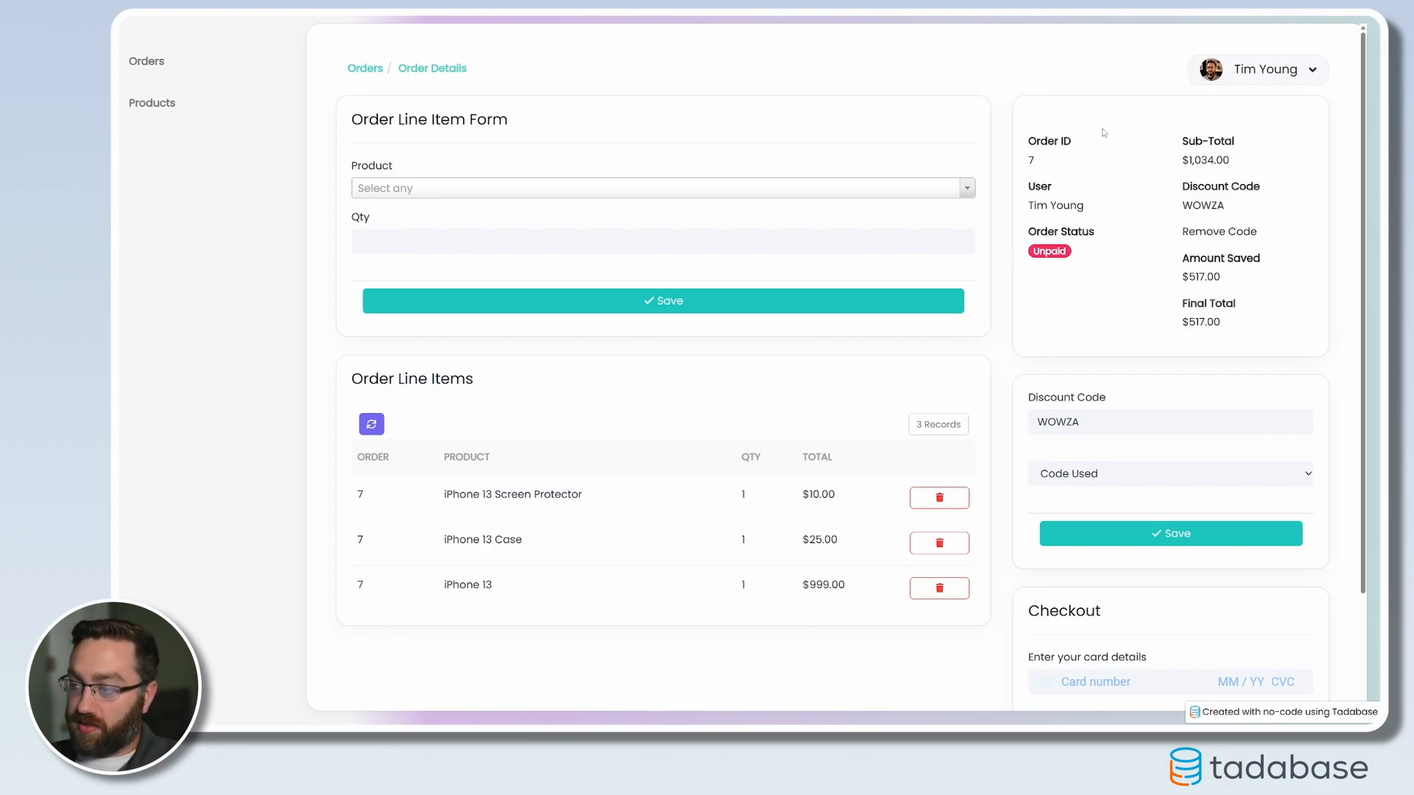
{"action": "left_click_drag", "start_coordinate": [1231, 162], "coordinate": [1192, 159]}
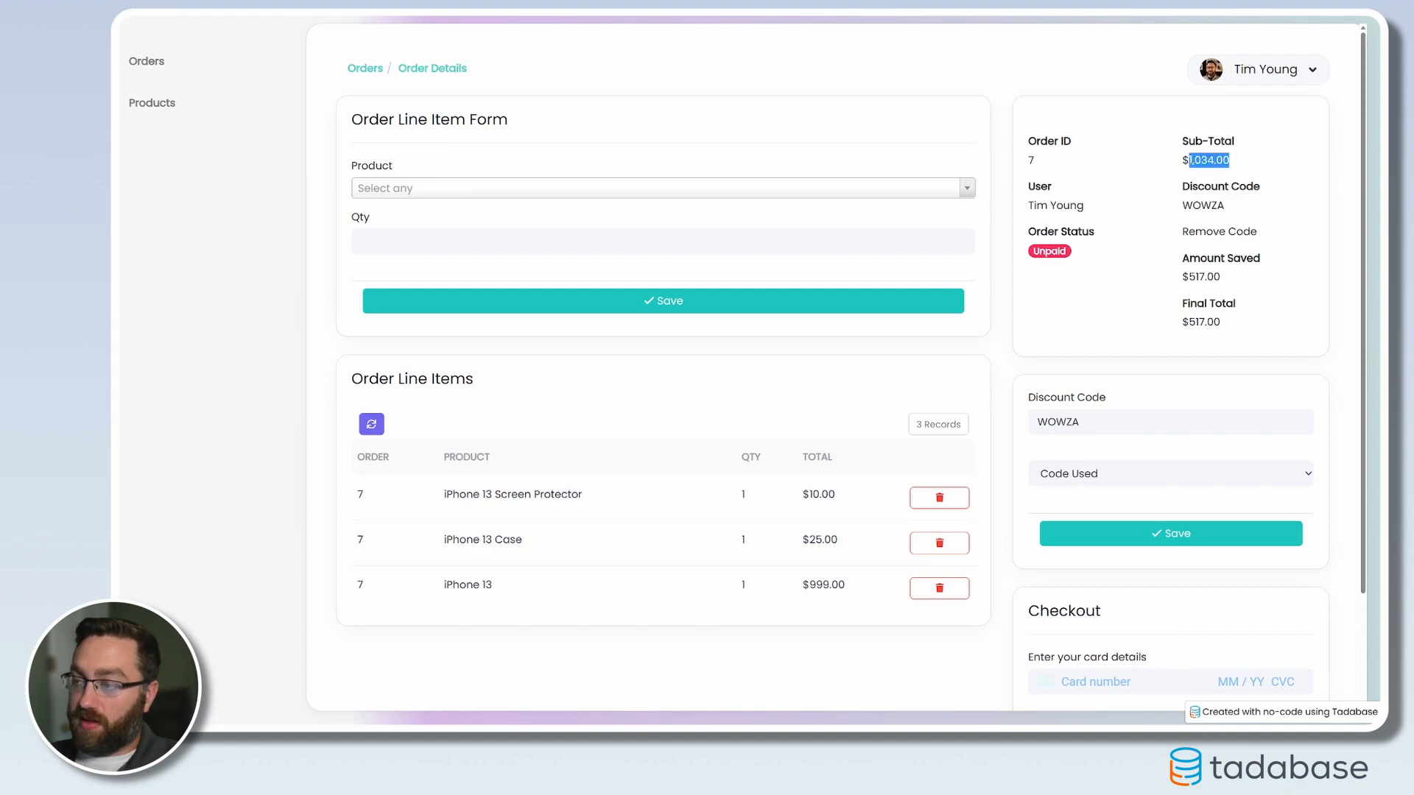
{"action": "left_click_drag", "start_coordinate": [1225, 210], "coordinate": [1180, 209]}
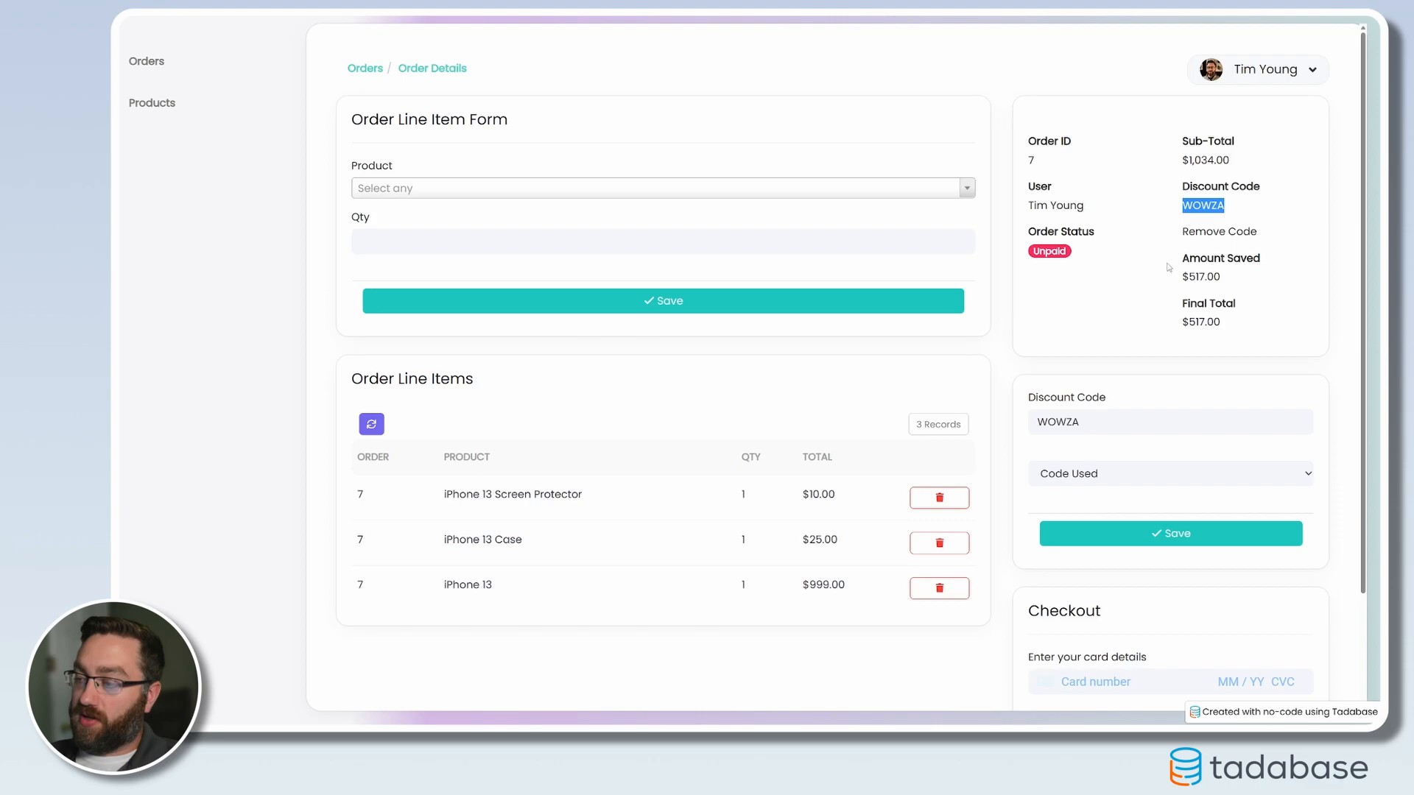
{"action": "left_click_drag", "start_coordinate": [1224, 283], "coordinate": [1181, 278]}
{"action": "left_click_drag", "start_coordinate": [1224, 325], "coordinate": [1140, 321]}
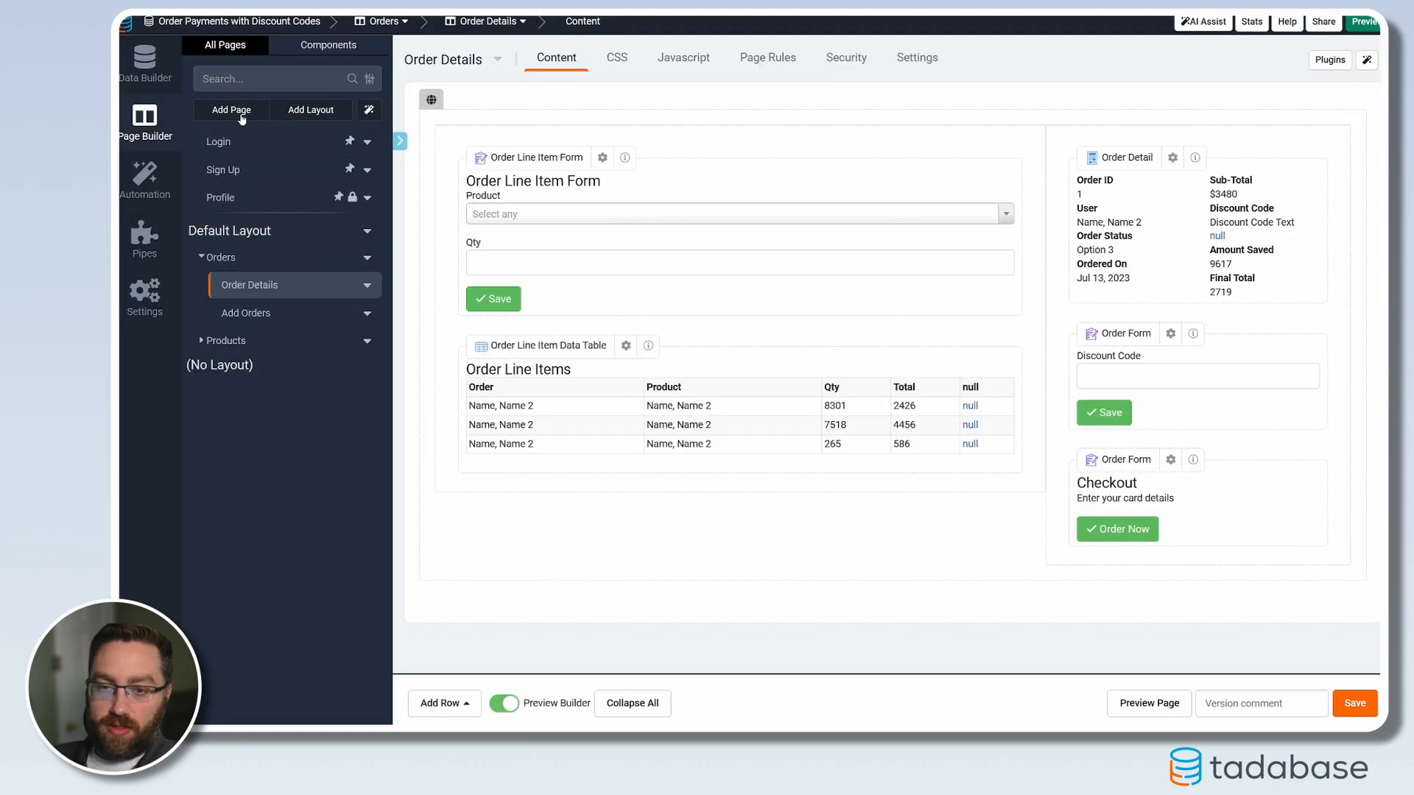
In the page builder, create a page in the Default Layout with a table component for the Discount Codes data
{"action": "left_click", "coordinate": [234, 112]}
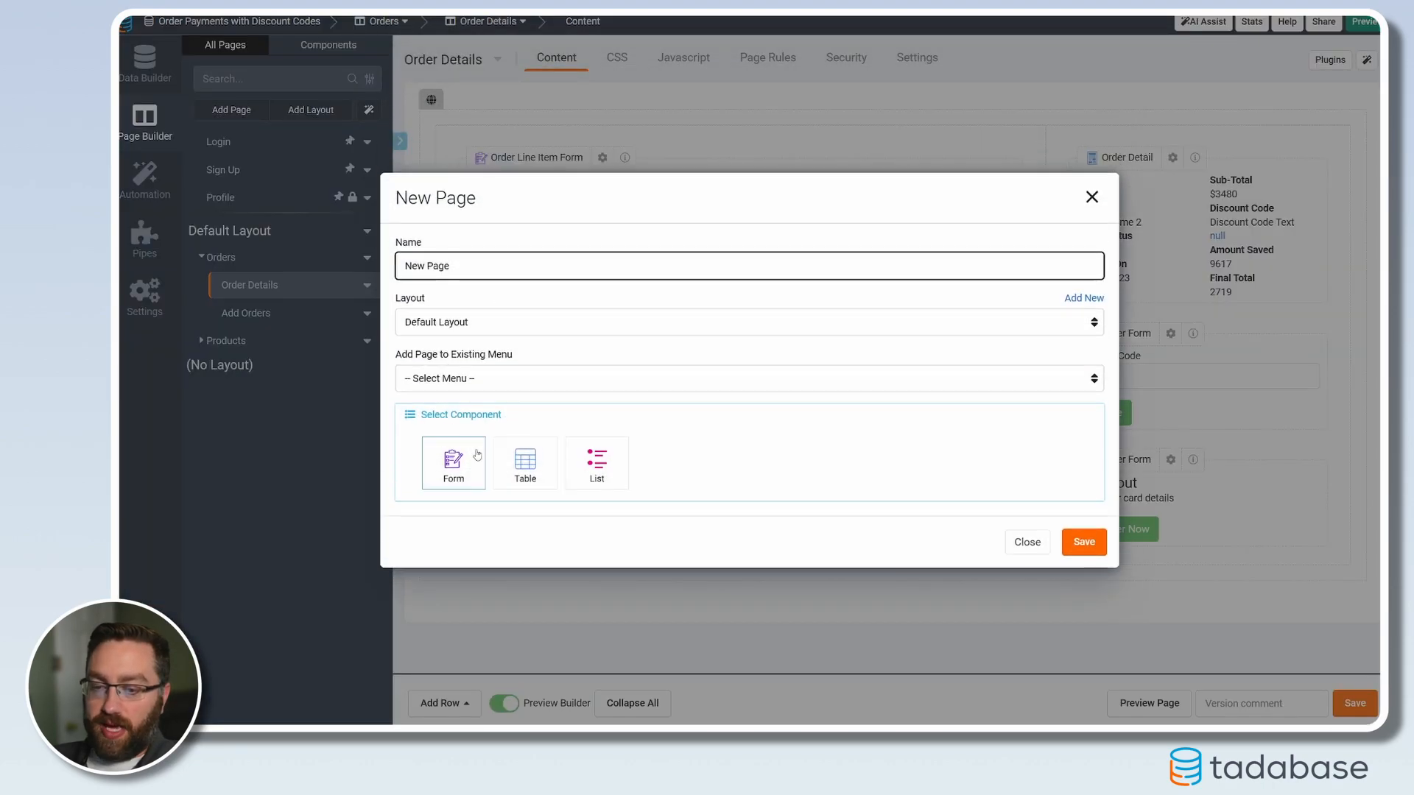
{"action": "left_click", "coordinate": [525, 427]}
{"action": "left_click", "coordinate": [455, 504]}
{"action": "left_click", "coordinate": [1084, 587]}
{"action": "left_click", "coordinate": [567, 243]}
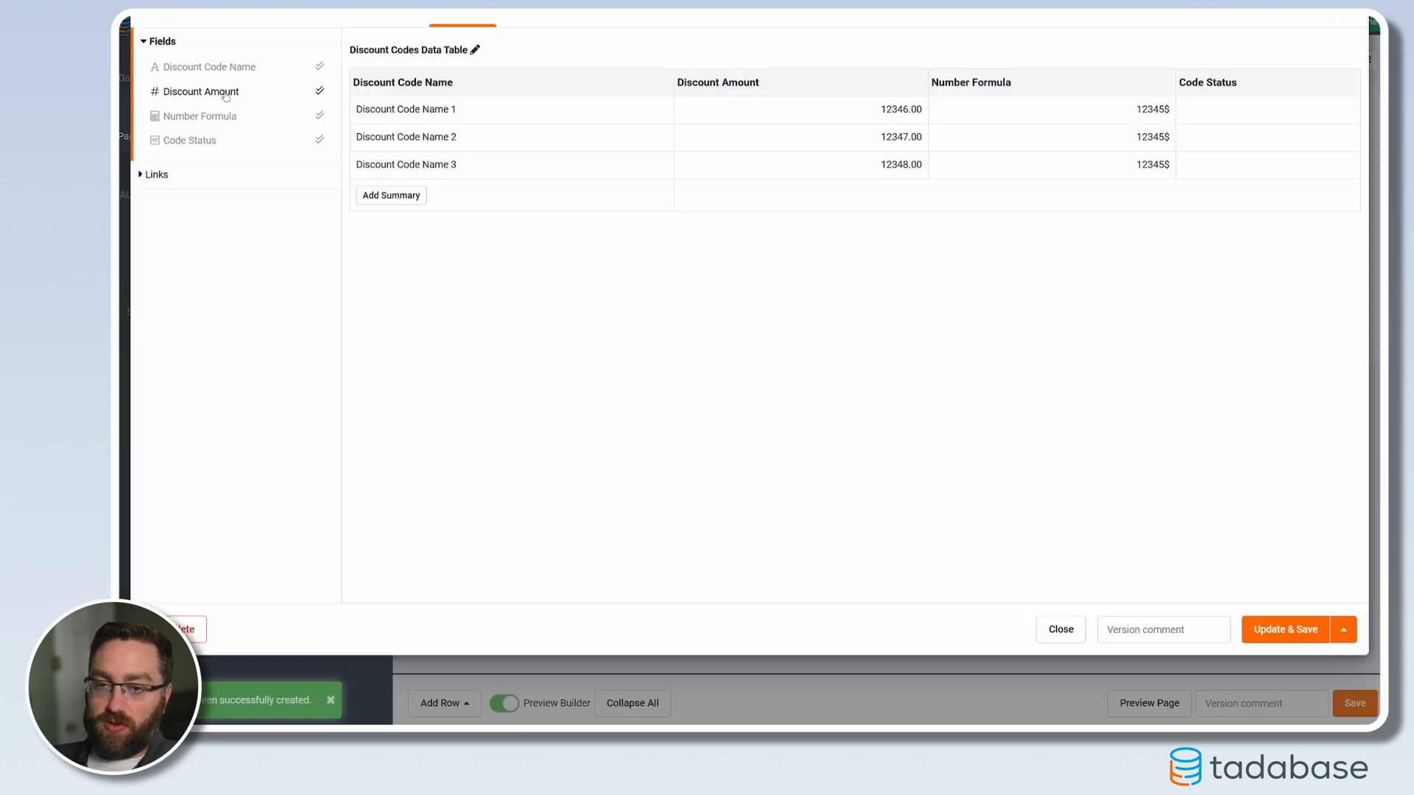
Add a data source filter to the table where Discount Code Name contains WOWZA
{"action": "left_click", "coordinate": [221, 122]}
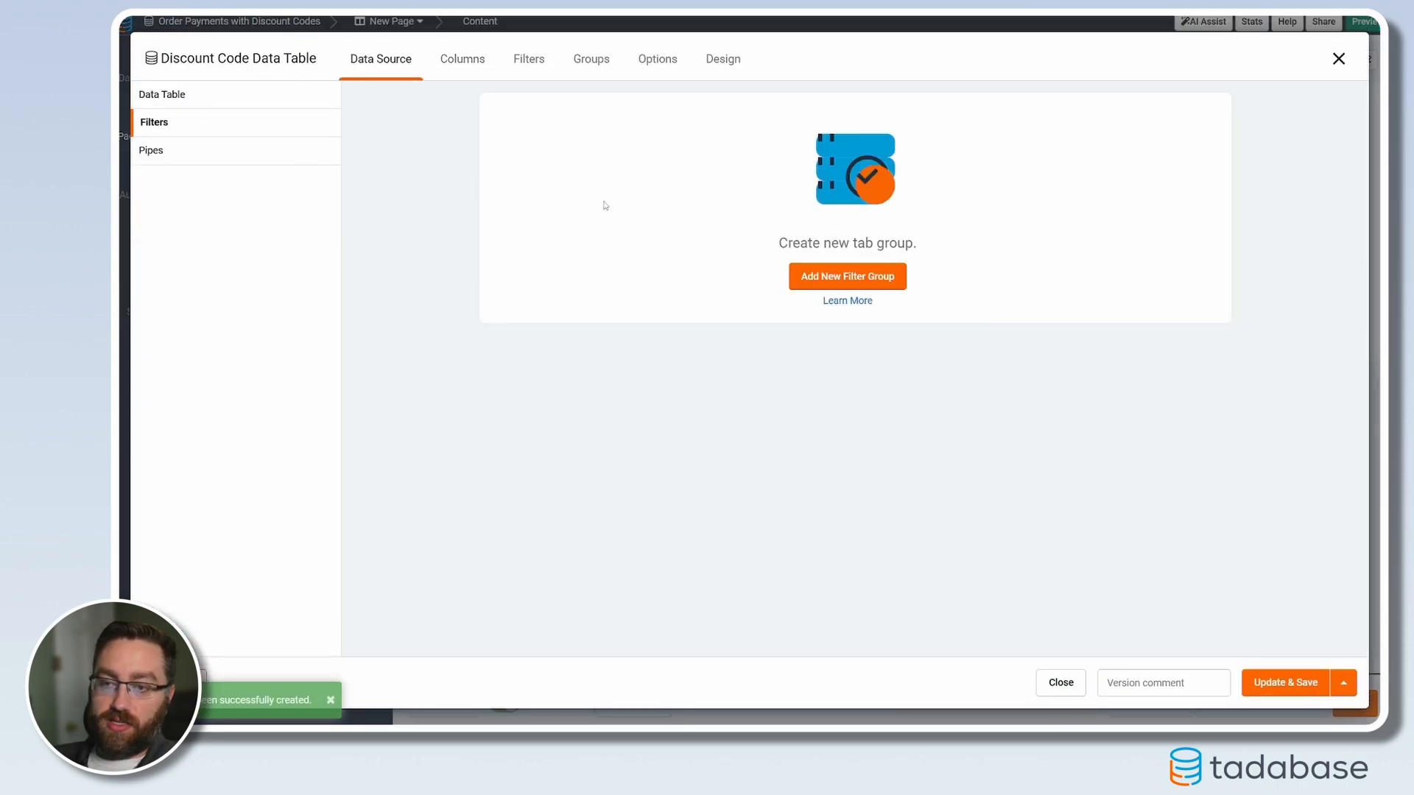
{"action": "left_click", "coordinate": [847, 276]}
{"action": "left_click", "coordinate": [552, 175]}
{"action": "left_click", "coordinate": [548, 213]}
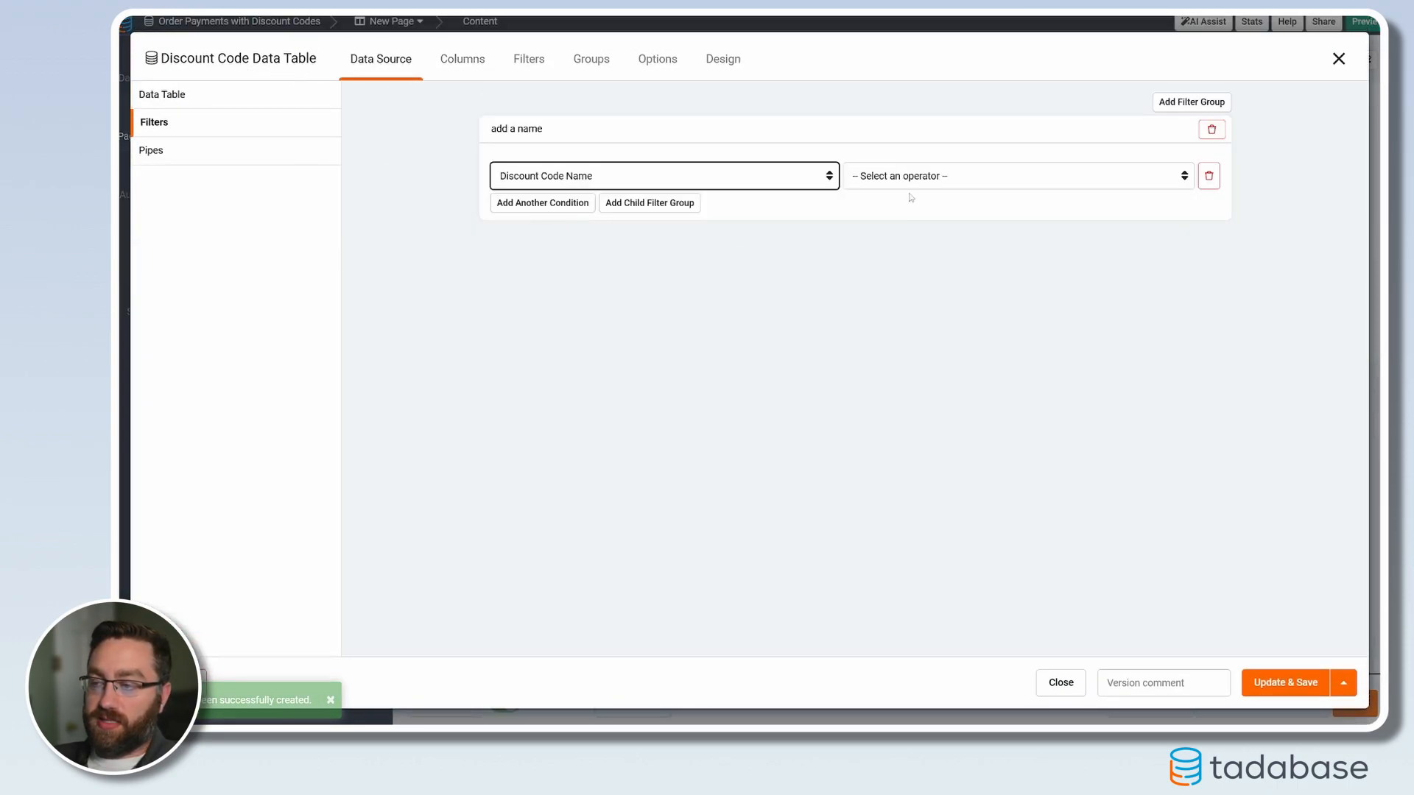
{"action": "left_click", "coordinate": [910, 184]}
{"action": "left_click", "coordinate": [913, 209]}
{"action": "type", "text": "asda"}
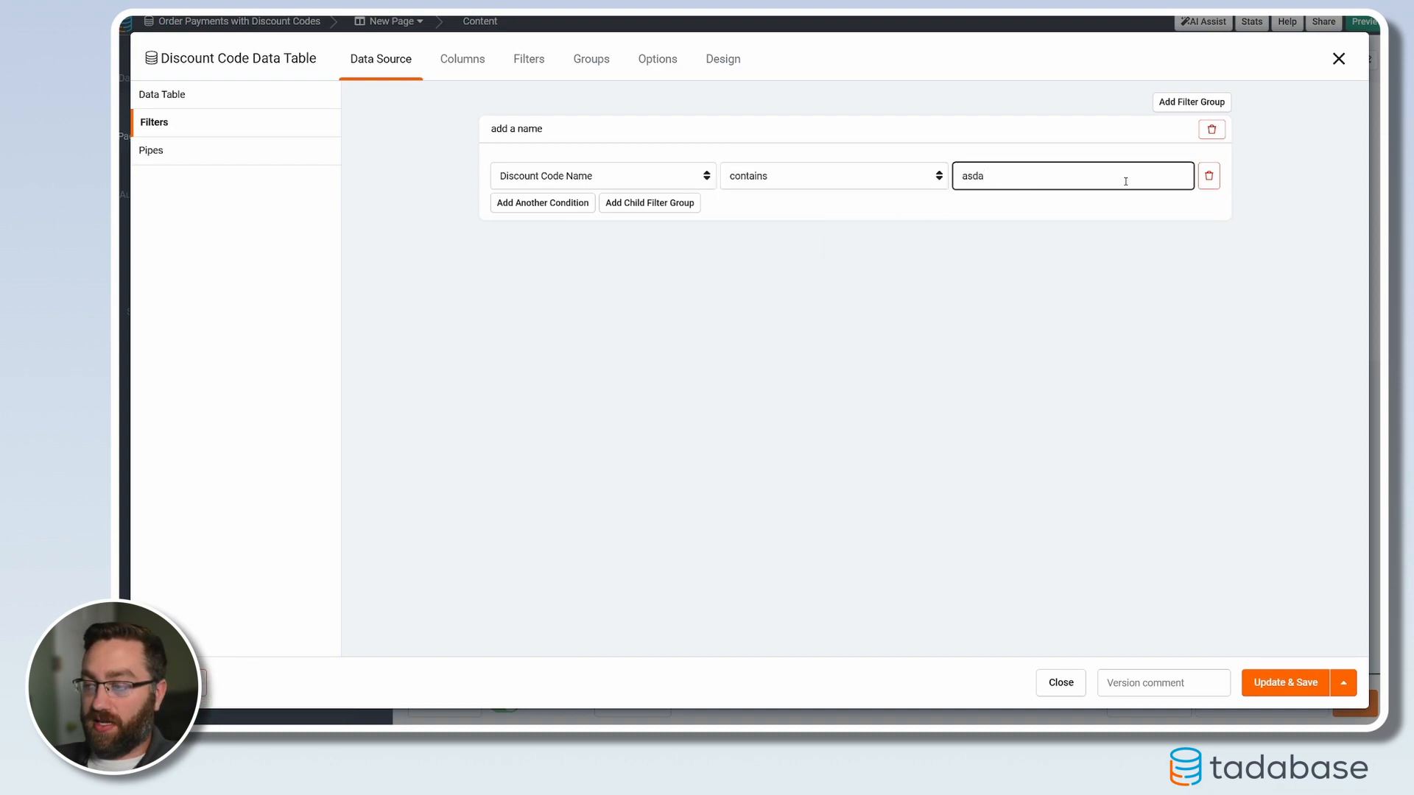
{"action": "key", "text": "ctrl+a"}
{"action": "type", "text": "QO"}
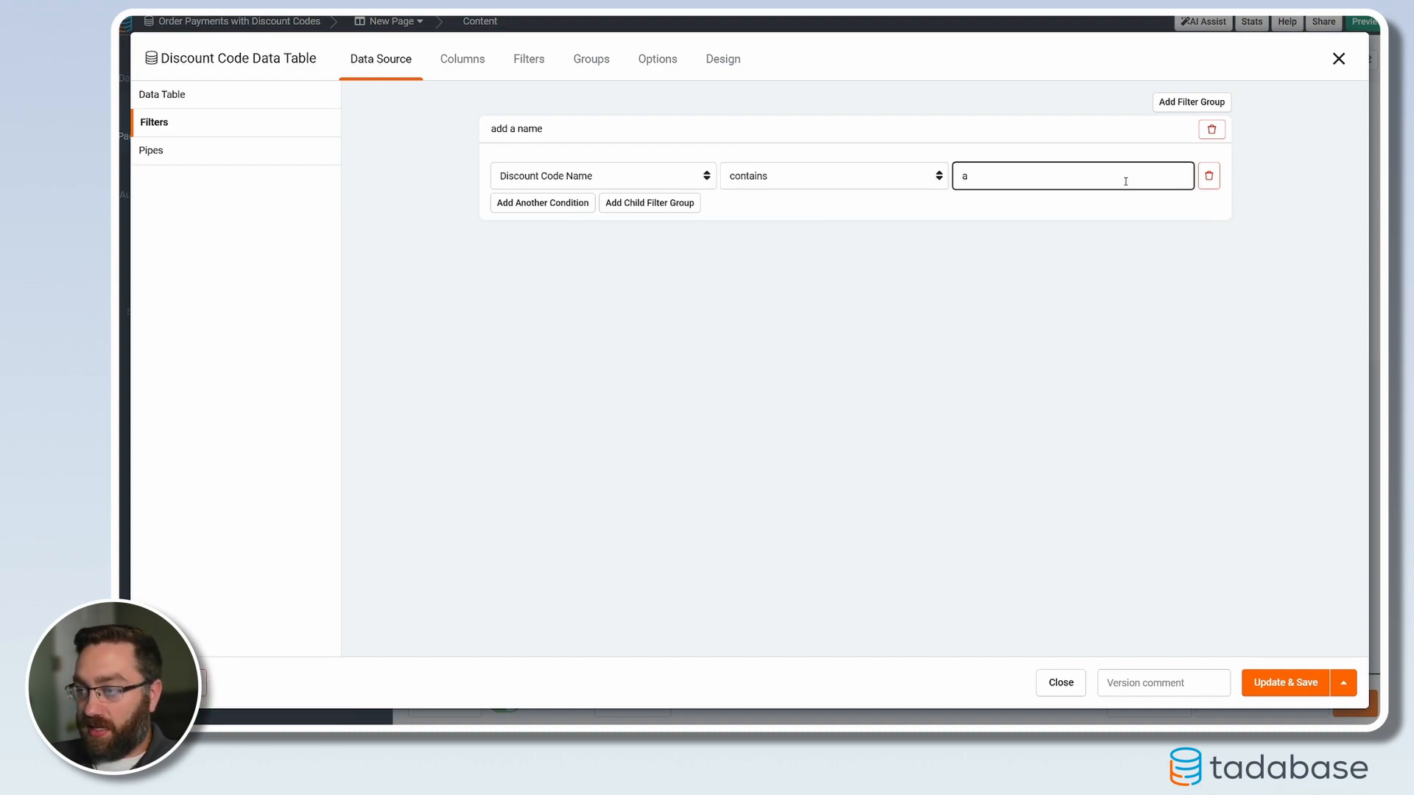
{"action": "key", "text": "BackSpace"}
{"action": "key", "text": "BackSpace"}
{"action": "type", "text": "WOWZA"}
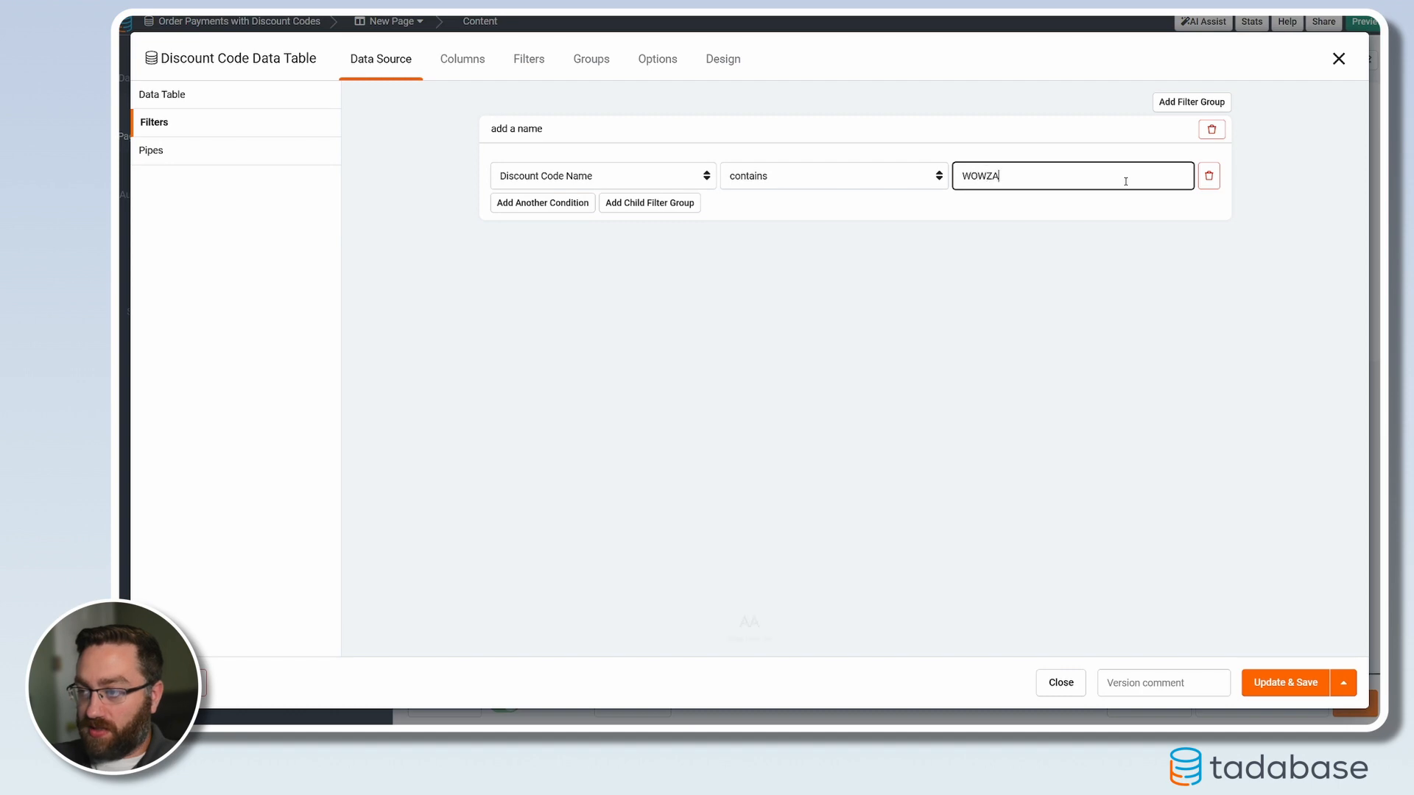
{"action": "key", "text": "Caps_Lock"}
Add a second filter condition limiting Code Status to Active, and save the table component
{"action": "left_click", "coordinate": [553, 202]}
{"action": "key", "text": "Caps_Lock"}
{"action": "left_click", "coordinate": [552, 206]}
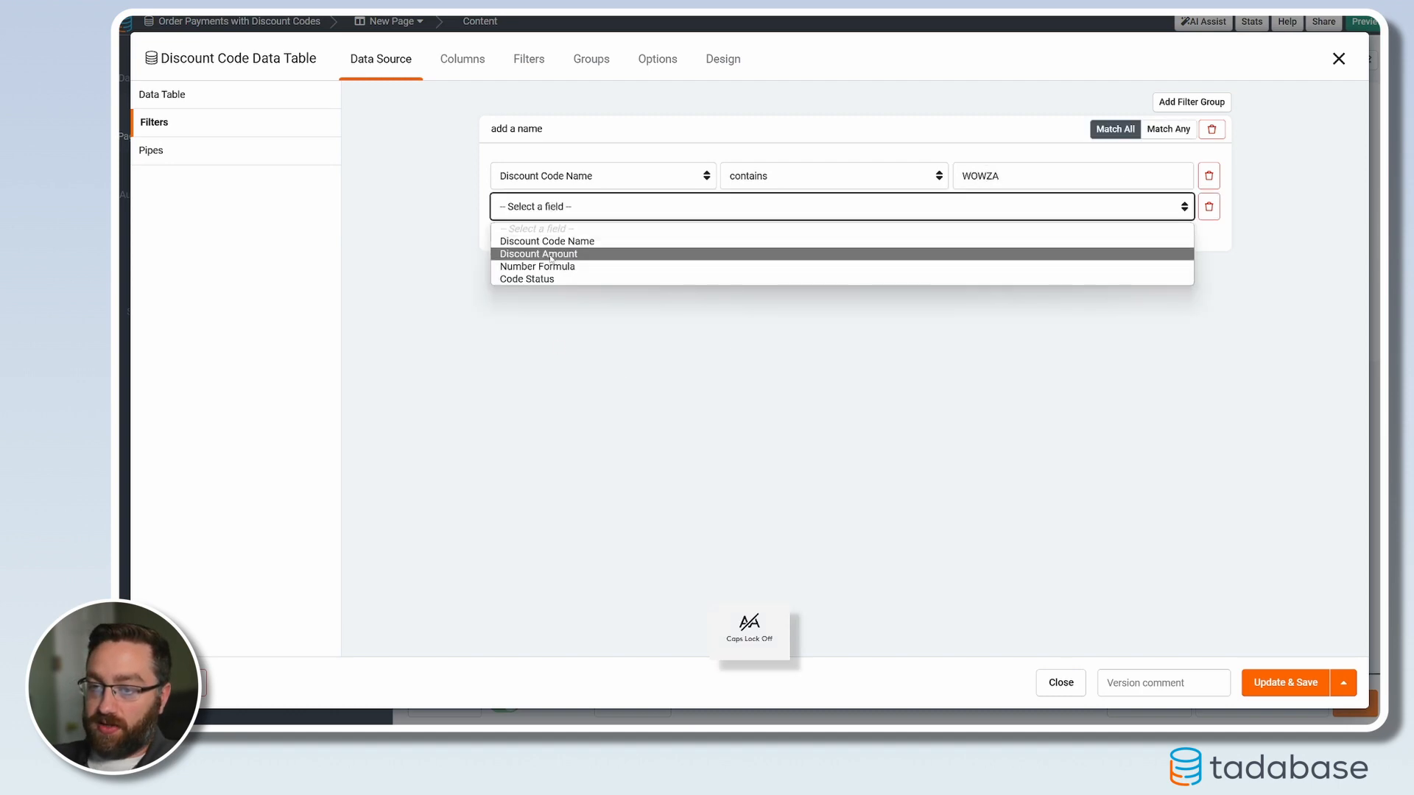
{"action": "left_click", "coordinate": [555, 279]}
{"action": "left_click", "coordinate": [933, 209]}
{"action": "left_click", "coordinate": [933, 243]}
{"action": "left_click", "coordinate": [1051, 207]}
{"action": "left_click", "coordinate": [1045, 233]}
{"action": "left_click", "coordinate": [1276, 682]}
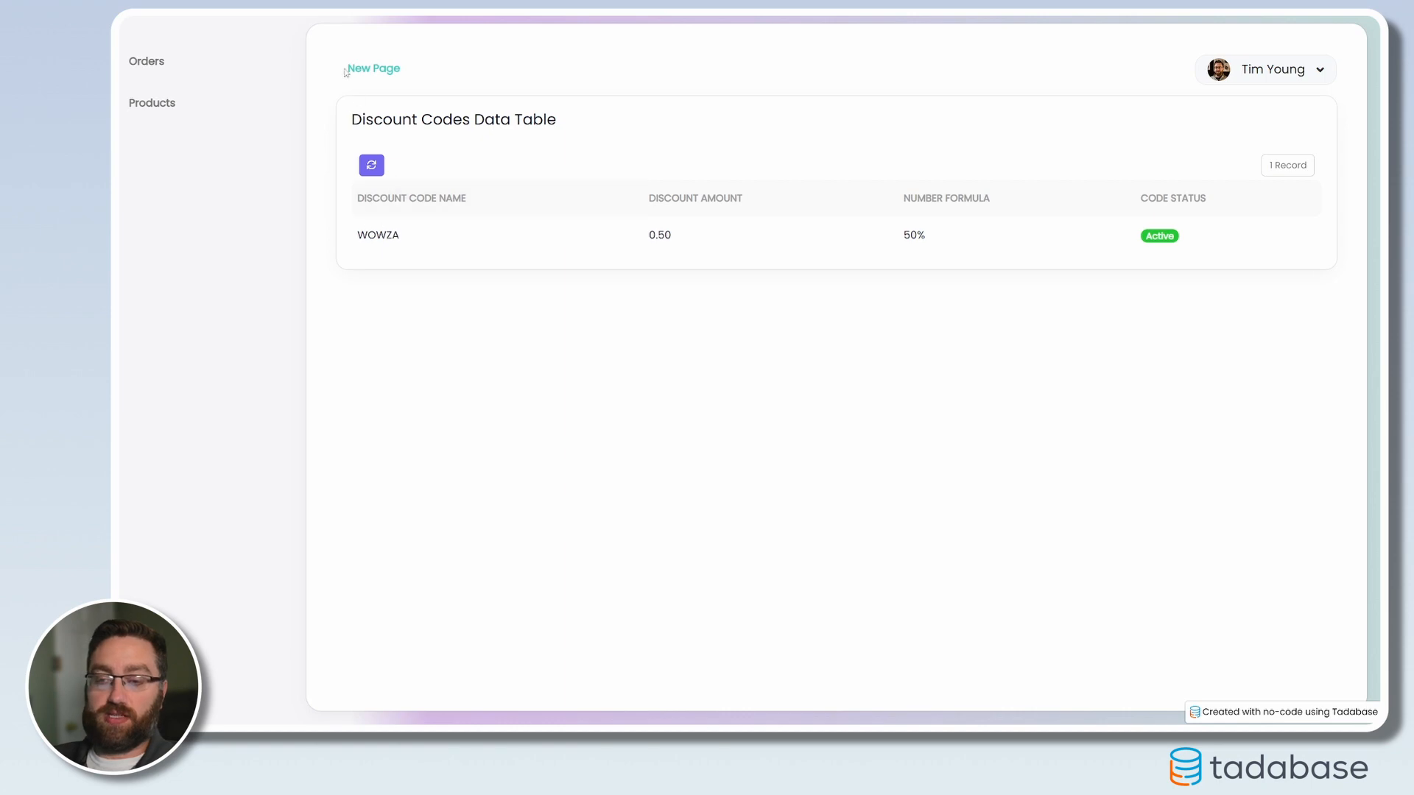
On the live page, examine the WOWZA record's Discount Amount and Number Formula values
{"action": "left_click_drag", "start_coordinate": [362, 233], "coordinate": [965, 271]}
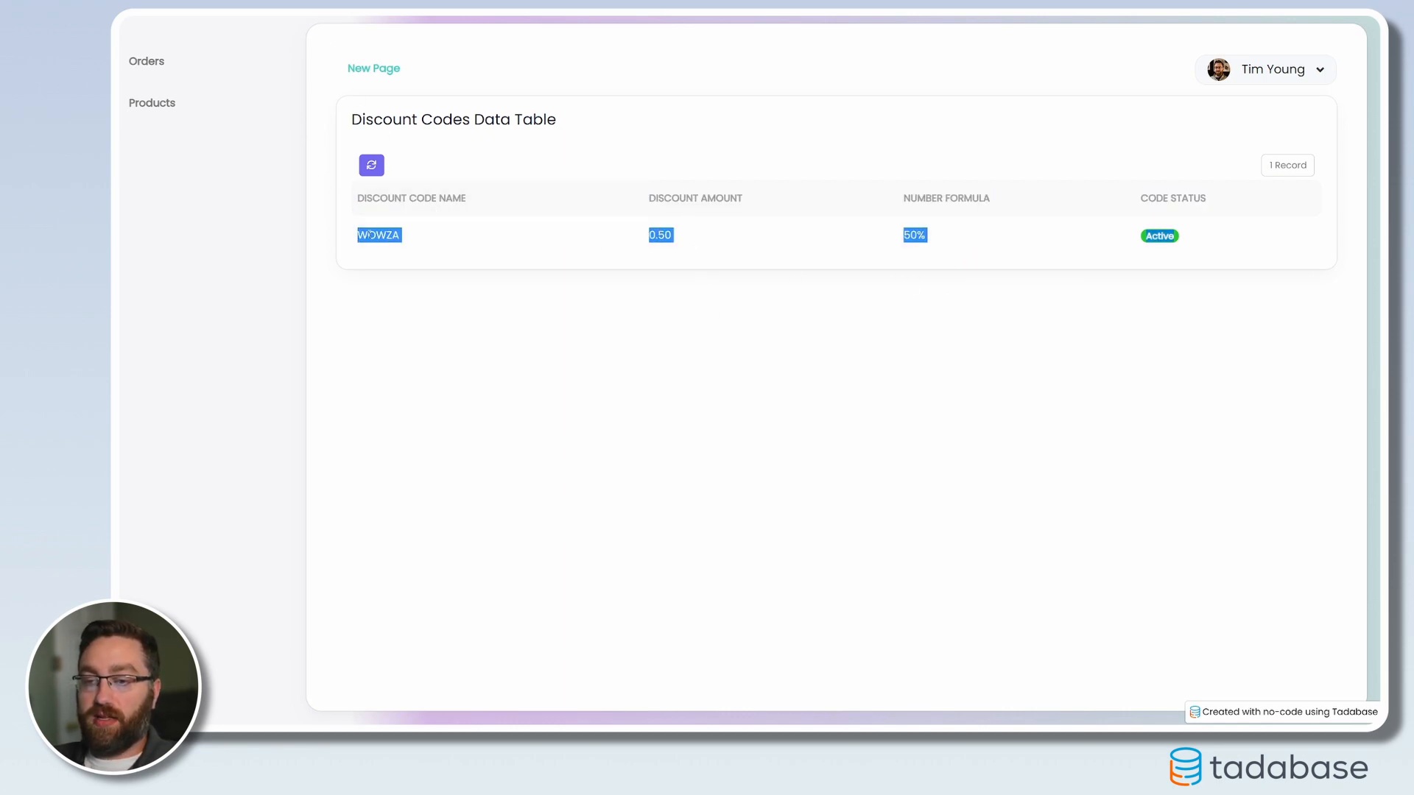
{"action": "left_click", "coordinate": [424, 231]}
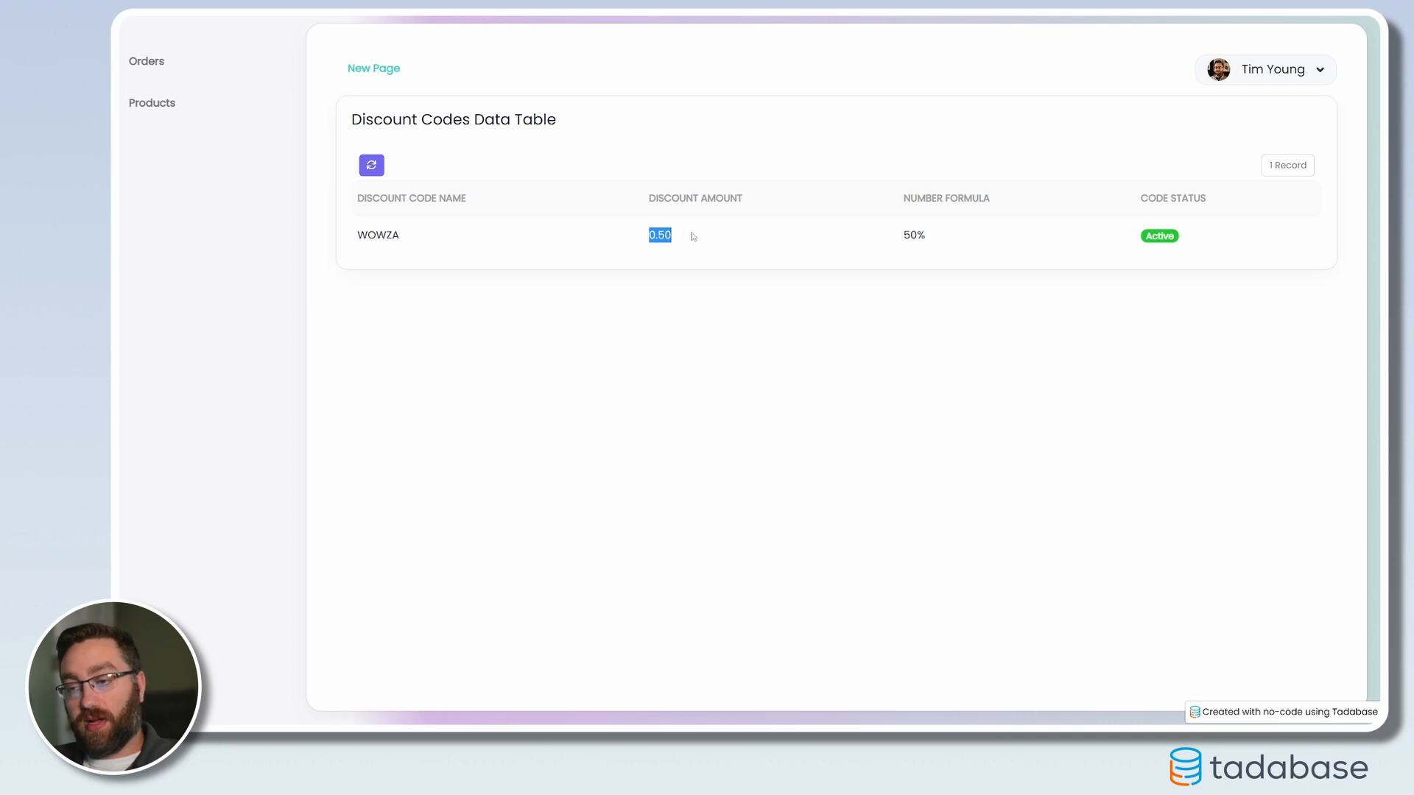
{"action": "left_click_drag", "start_coordinate": [910, 237], "coordinate": [904, 237]}
{"action": "left_click_drag", "start_coordinate": [664, 236], "coordinate": [658, 236]}
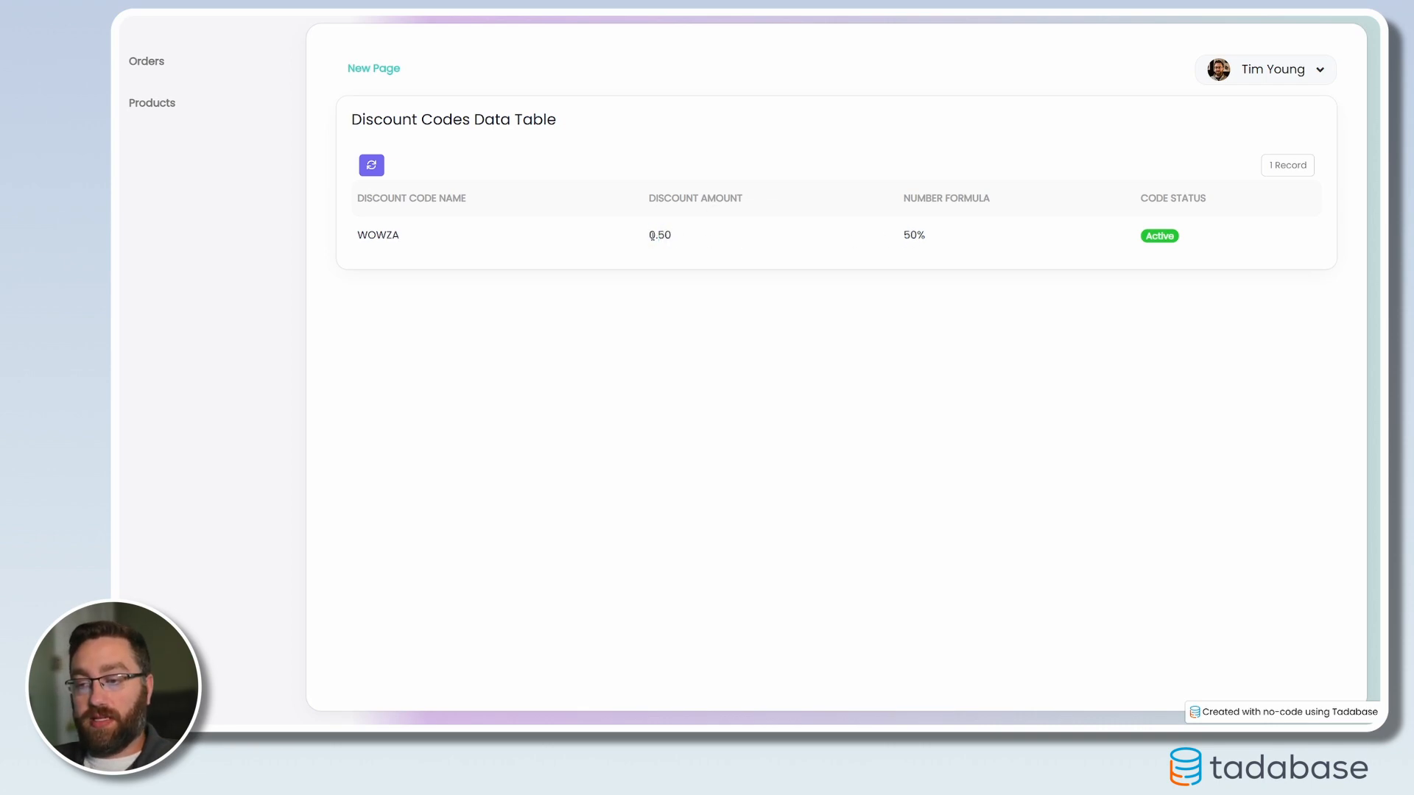